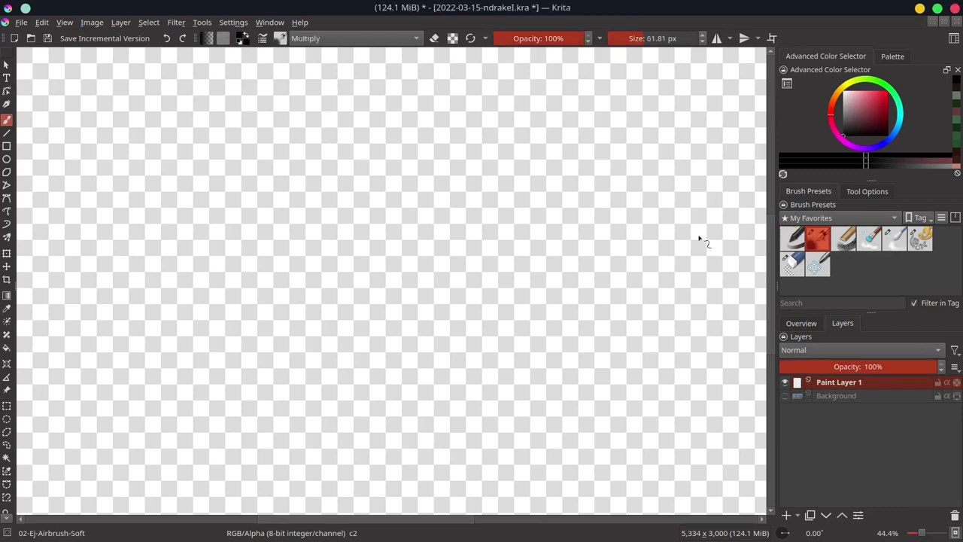
# Step: Sketch the face outline, brows, left eye pupil and lower lip in black lines
pyautogui.moveTo(342, 146)
pyautogui.mouseDown()
pyautogui.moveTo(326, 215)
pyautogui.moveTo(328, 319)
pyautogui.moveTo(414, 348)
pyautogui.moveTo(451, 331)
pyautogui.mouseUp()
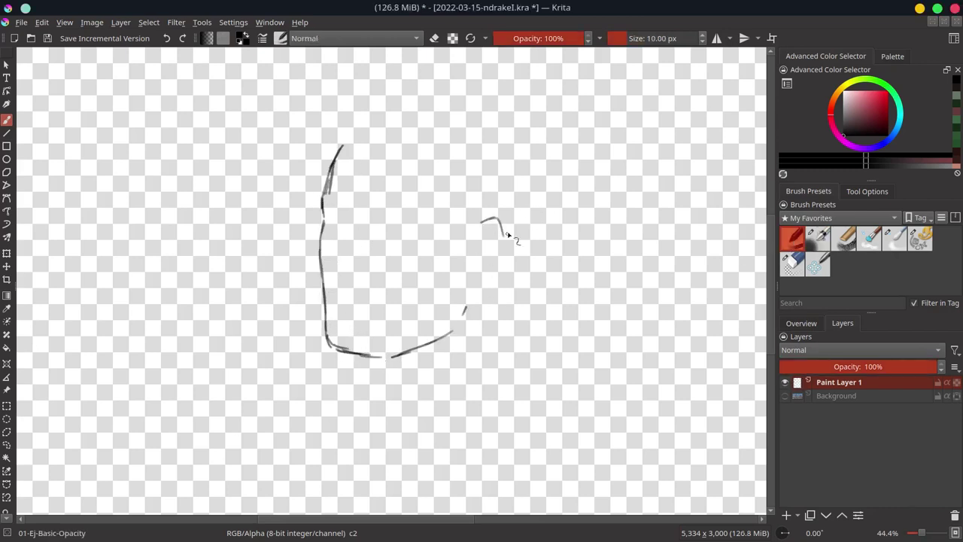
pyautogui.moveTo(508, 236); pyautogui.dragTo(476, 289)
pyautogui.moveTo(323, 198); pyautogui.dragTo(347, 202)
pyautogui.moveTo(393, 201); pyautogui.dragTo(431, 209)
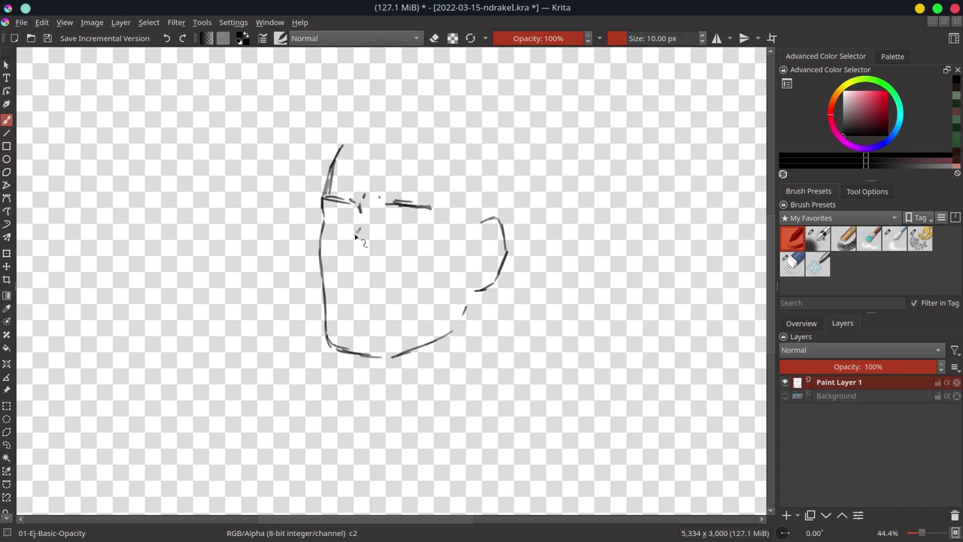
pyautogui.moveTo(328, 347)
pyautogui.mouseDown()
pyautogui.moveTo(391, 361)
pyautogui.moveTo(380, 356)
pyautogui.mouseUp()
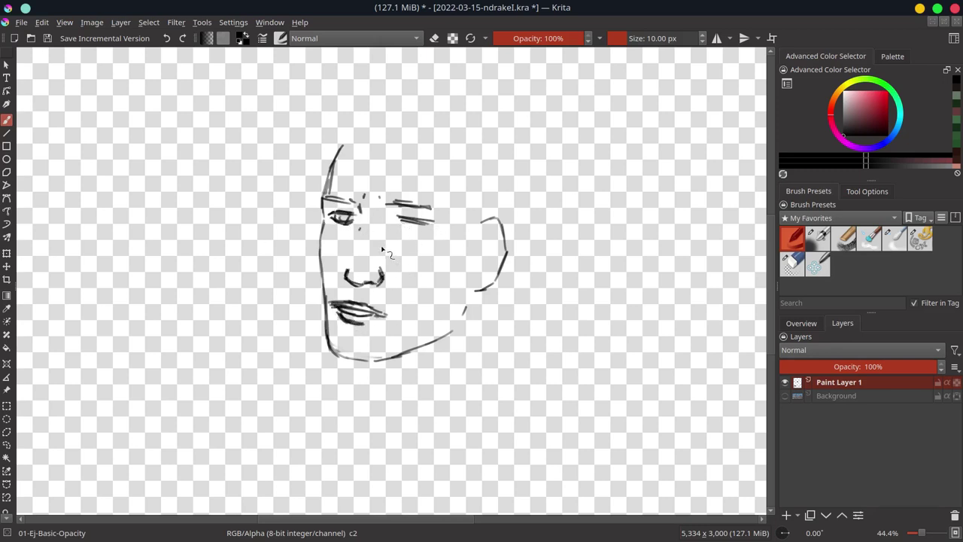
pyautogui.moveTo(331, 216)
pyautogui.mouseDown()
pyautogui.moveTo(353, 218)
pyautogui.moveTo(326, 344)
pyautogui.moveTo(371, 320)
pyautogui.mouseUp()
pyautogui.moveTo(327, 332); pyautogui.dragTo(458, 326)
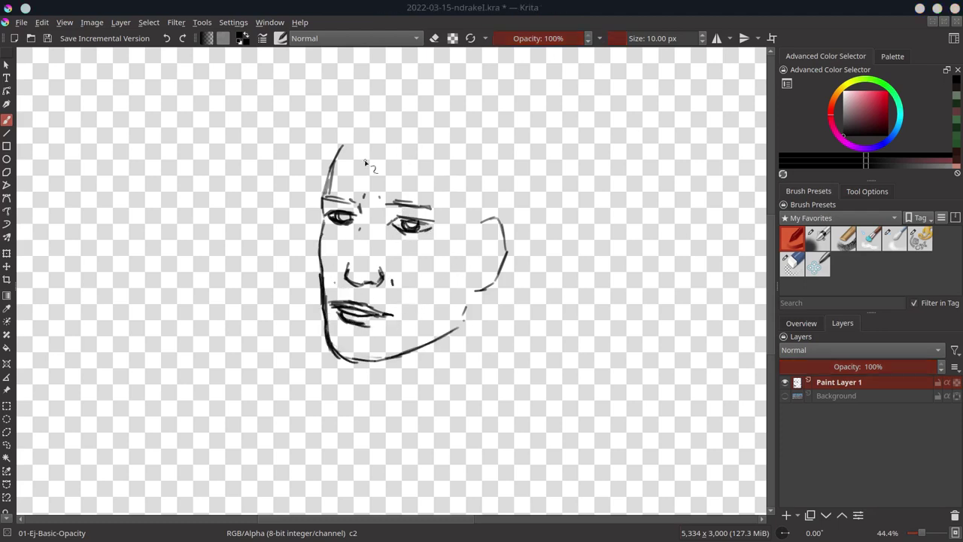
# Step: Add the top-of-head contour, temple and ear line, and hair, then mirror the view to check proportions
pyautogui.moveTo(343, 146)
pyautogui.mouseDown()
pyautogui.moveTo(436, 147)
pyautogui.moveTo(466, 214)
pyautogui.mouseUp()
pyautogui.moveTo(463, 222); pyautogui.dragTo(468, 256)
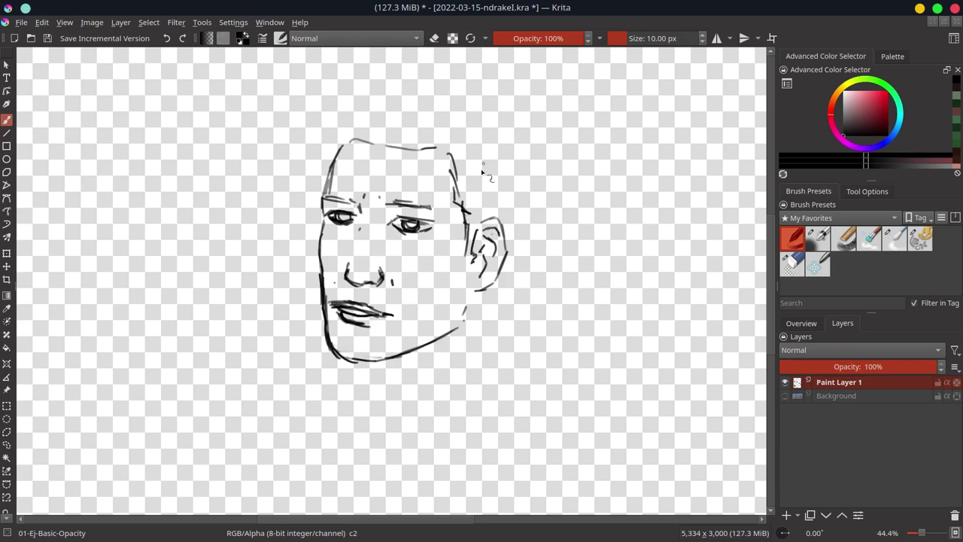
pyautogui.moveTo(331, 153)
pyautogui.mouseDown()
pyautogui.moveTo(344, 102)
pyautogui.moveTo(421, 93)
pyautogui.mouseUp()
pyautogui.click(801, 322)
pyautogui.press('m')
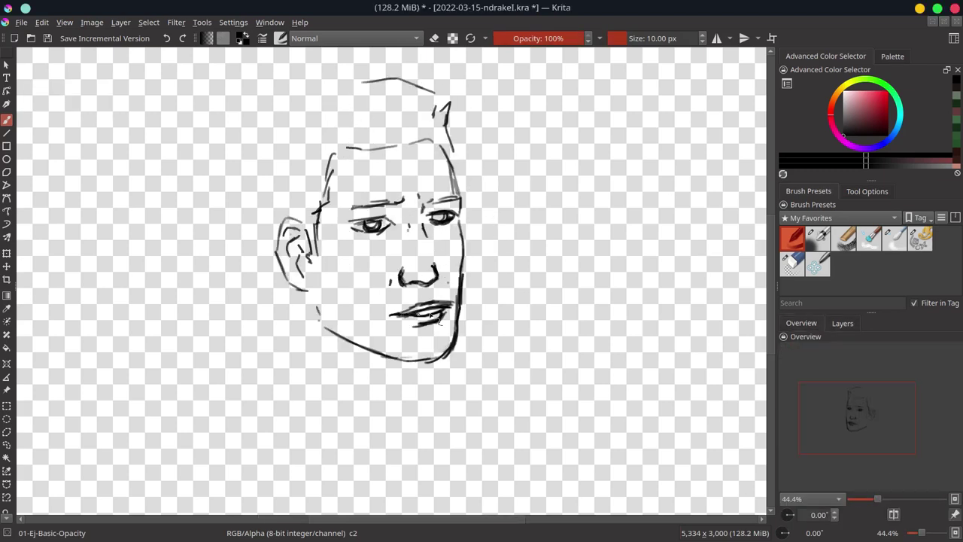
# Step: Refine the left side and top of the head, add hair marks, and start the neck
pyautogui.moveTo(264, 120)
pyautogui.mouseDown()
pyautogui.moveTo(271, 223)
pyautogui.moveTo(454, 88)
pyautogui.mouseUp()
pyautogui.moveTo(390, 100); pyautogui.dragTo(419, 94)
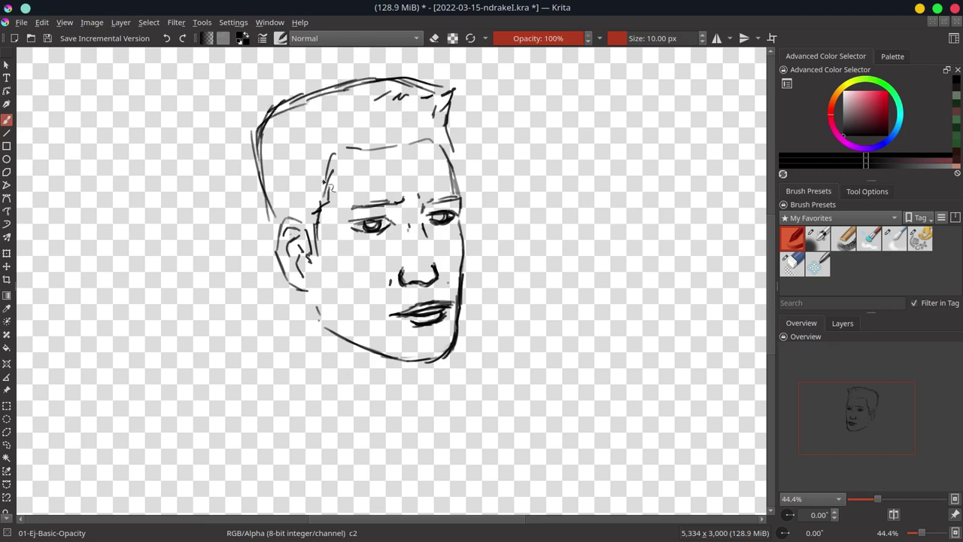
pyautogui.moveTo(257, 150); pyautogui.dragTo(269, 224)
pyautogui.moveTo(304, 295); pyautogui.dragTo(308, 355)
pyautogui.moveTo(426, 364); pyautogui.dragTo(420, 398)
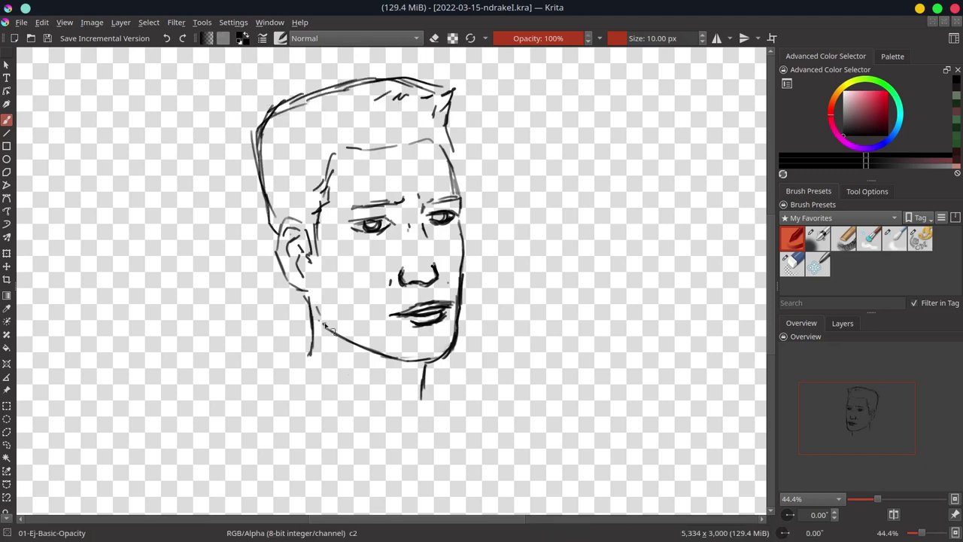
# Step: On a new layer, sketch the bald head's skull outline and right cheek
pyautogui.click(843, 323)
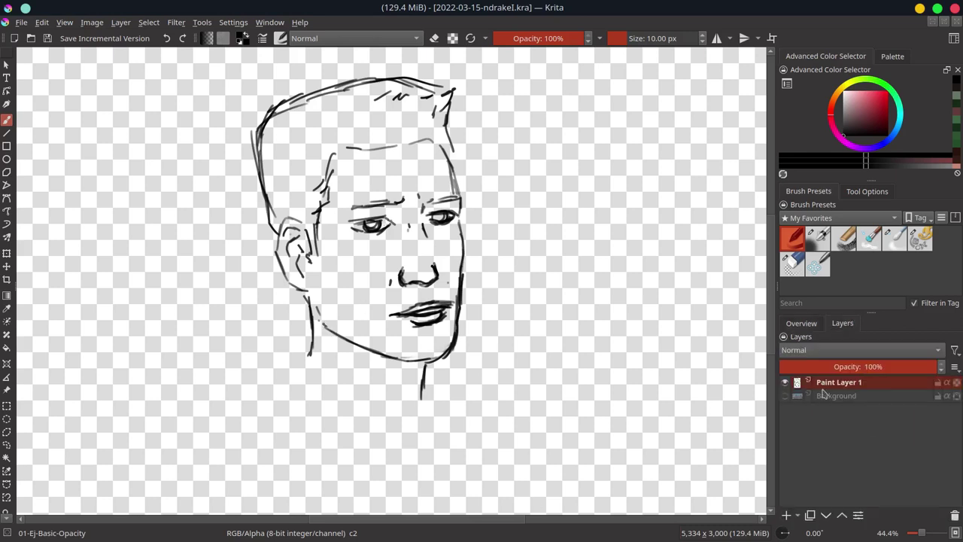
pyautogui.press('Insert')
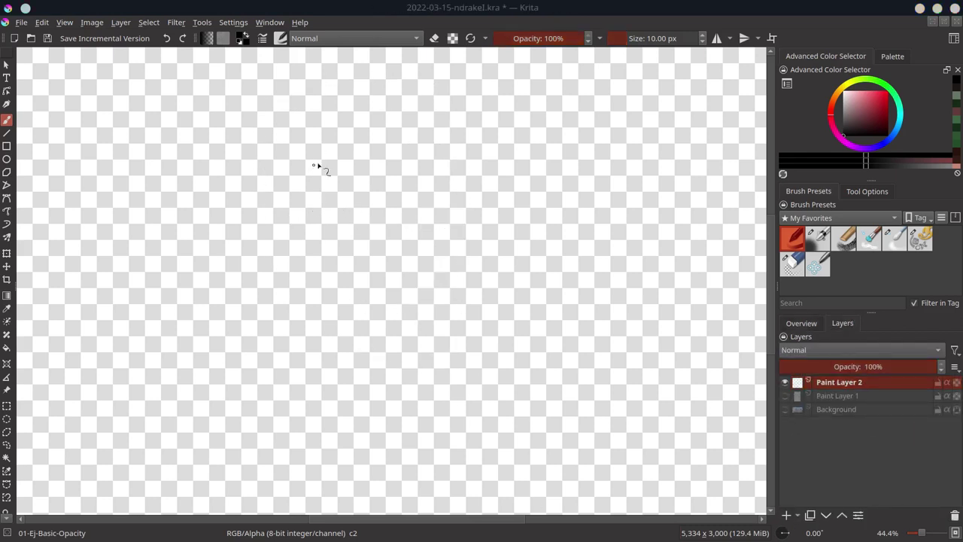
pyautogui.moveTo(279, 149)
pyautogui.mouseDown()
pyautogui.moveTo(286, 301)
pyautogui.moveTo(302, 355)
pyautogui.mouseUp()
pyautogui.moveTo(264, 218)
pyautogui.mouseDown()
pyautogui.moveTo(301, 140)
pyautogui.moveTo(384, 125)
pyautogui.mouseUp()
pyautogui.moveTo(283, 152); pyautogui.dragTo(295, 322)
pyautogui.moveTo(304, 135)
pyautogui.mouseDown()
pyautogui.moveTo(440, 139)
pyautogui.moveTo(478, 226)
pyautogui.mouseUp()
pyautogui.moveTo(463, 235); pyautogui.dragTo(474, 259)
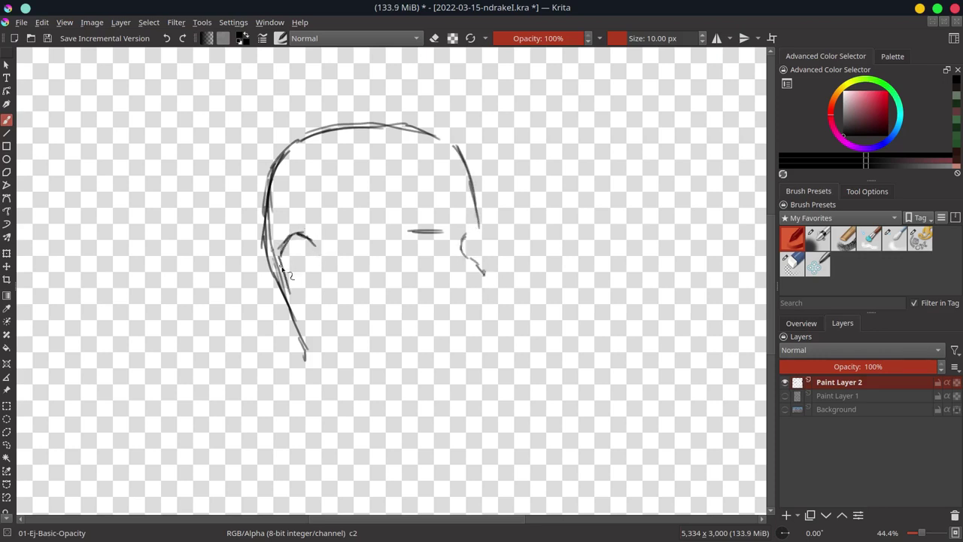
# Step: Erase part of the left contour and redraw the cheek and jaw lines down to the chin
pyautogui.press('e')
pyautogui.moveTo(286, 158); pyautogui.dragTo(297, 354)
pyautogui.moveTo(267, 177); pyautogui.dragTo(282, 324)
pyautogui.press('e')
pyautogui.moveTo(327, 355); pyautogui.dragTo(430, 388)
pyautogui.moveTo(476, 230); pyautogui.dragTo(484, 350)
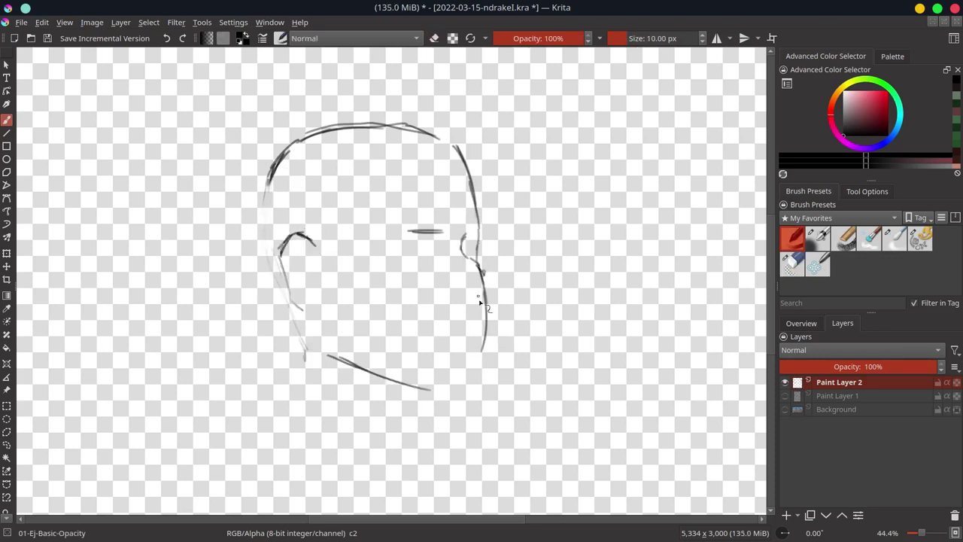
pyautogui.moveTo(482, 272); pyautogui.dragTo(449, 391)
pyautogui.moveTo(279, 245); pyautogui.dragTo(294, 300)
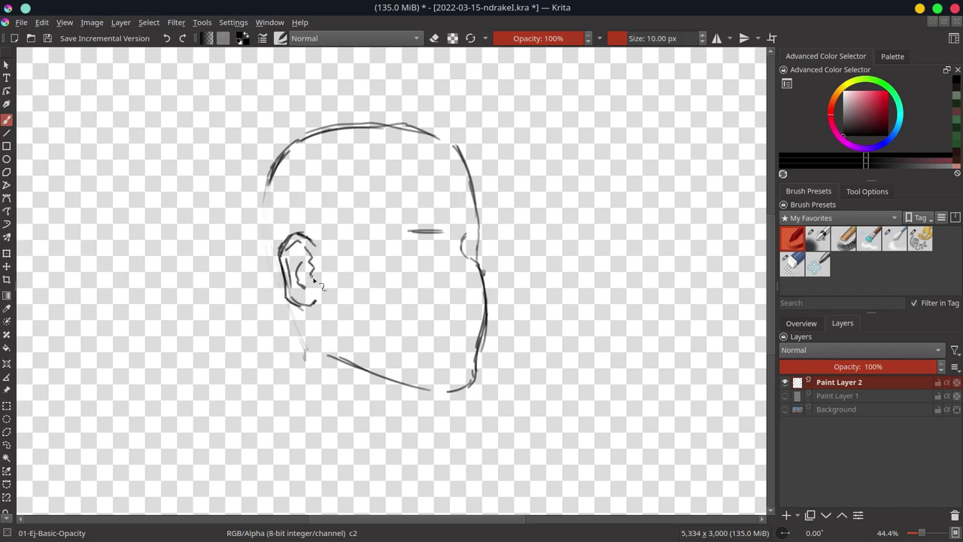
# Step: Darken the eyebrow, ear, back of the head and top of the skull
pyautogui.moveTo(402, 226); pyautogui.dragTo(448, 226)
pyautogui.moveTo(280, 244); pyautogui.dragTo(299, 267)
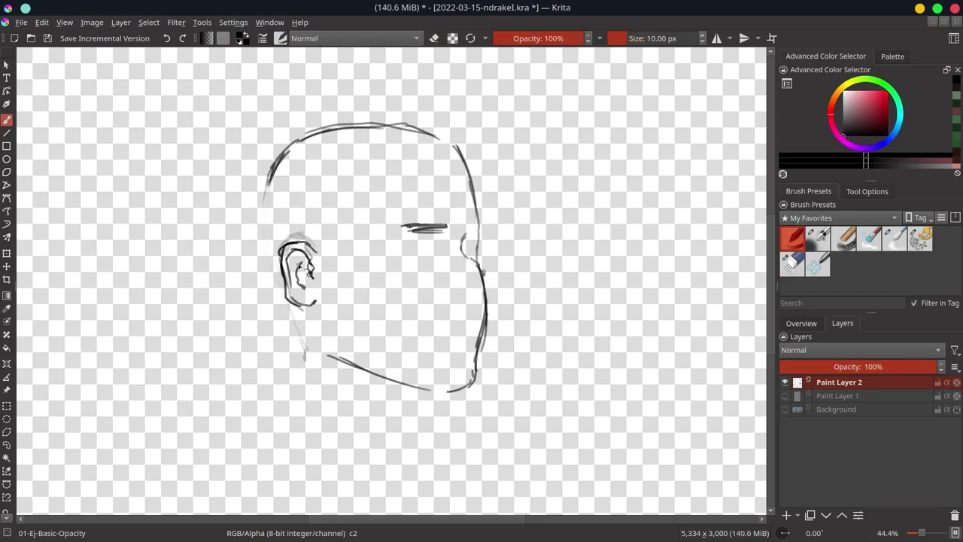
pyautogui.moveTo(277, 154)
pyautogui.mouseDown()
pyautogui.moveTo(264, 286)
pyautogui.moveTo(288, 332)
pyautogui.mouseUp()
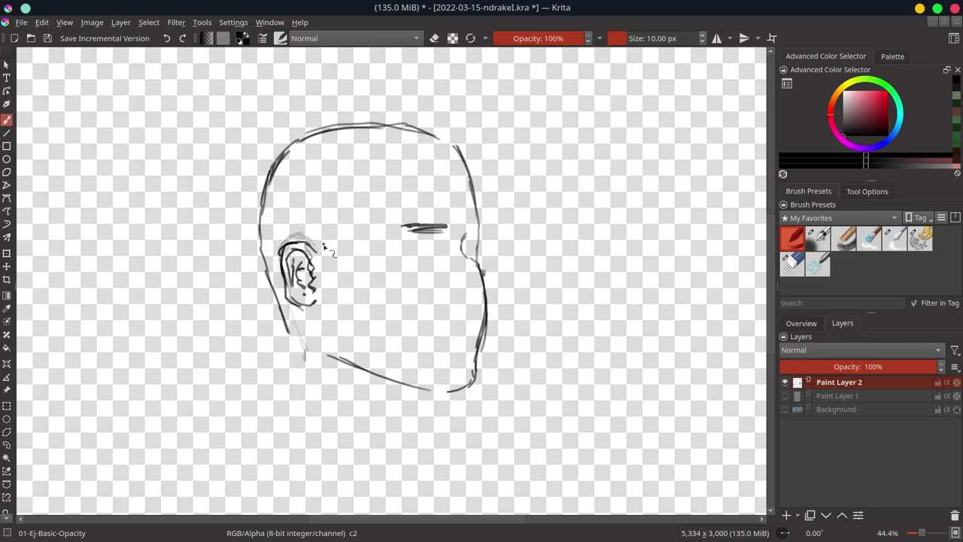
pyautogui.moveTo(376, 139); pyautogui.dragTo(452, 138)
pyautogui.moveTo(403, 226); pyautogui.dragTo(459, 224)
pyautogui.moveTo(470, 226); pyautogui.dragTo(463, 239)
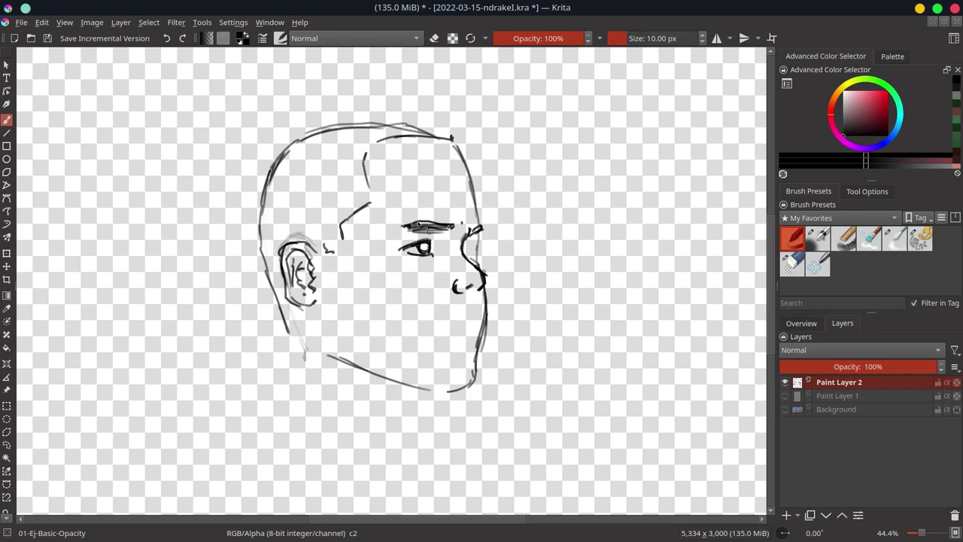
# Step: Replace the sketchy eyebrow with a cleaner arch and add nose and mouth strokes
pyautogui.hotkey('ctrl', 'z')
pyautogui.moveTo(403, 226); pyautogui.dragTo(460, 223)
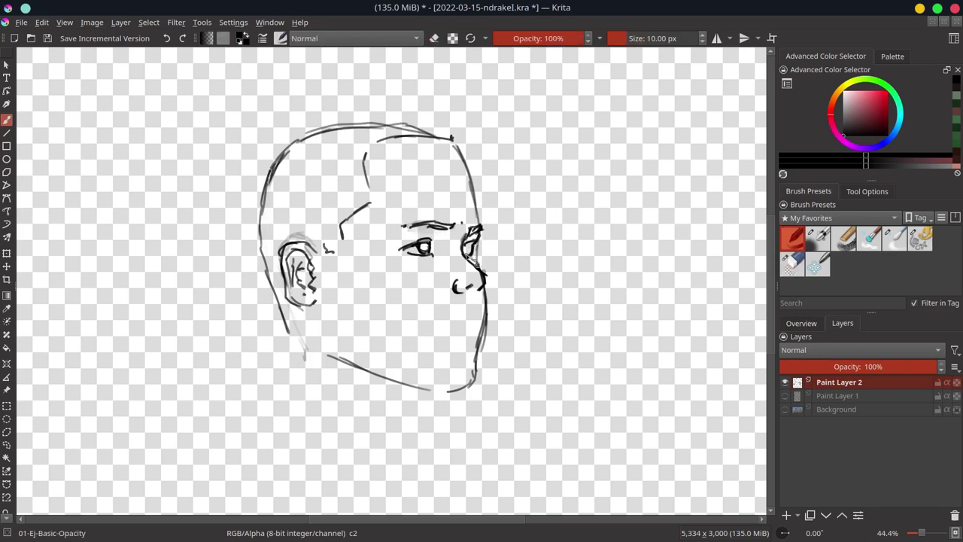
pyautogui.moveTo(467, 256); pyautogui.dragTo(485, 280)
pyautogui.moveTo(432, 327); pyautogui.dragTo(447, 322)
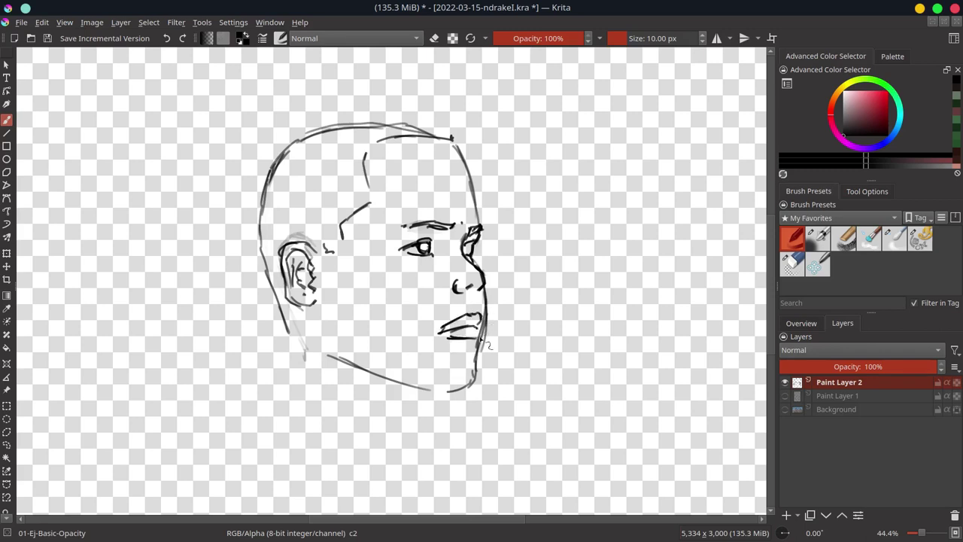
# Step: Reinforce the skull and jaw, add the neck line below the chin, and save
pyautogui.moveTo(449, 140); pyautogui.dragTo(479, 220)
pyautogui.moveTo(389, 121); pyautogui.dragTo(441, 134)
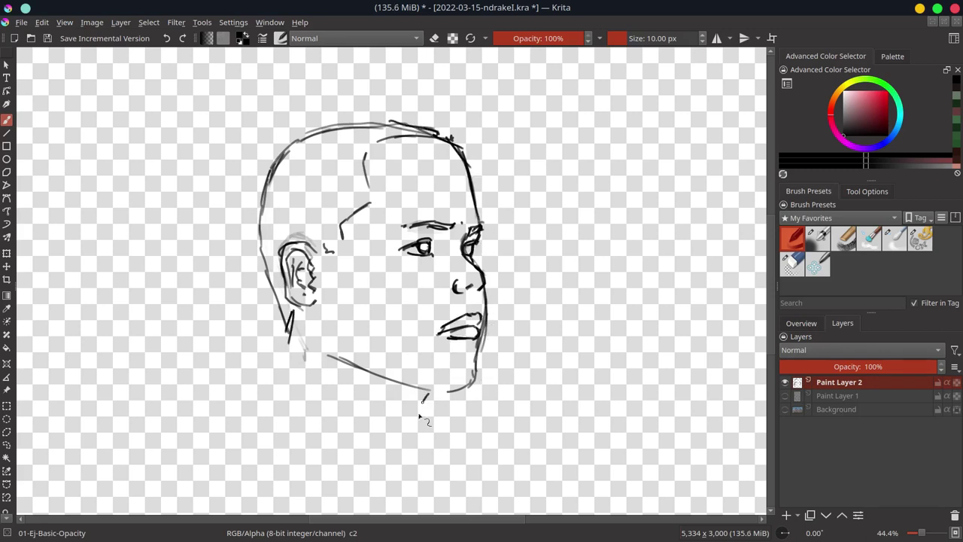
pyautogui.moveTo(428, 391); pyautogui.dragTo(479, 372)
pyautogui.moveTo(427, 394); pyautogui.dragTo(419, 412)
pyautogui.hotkey('ctrl', 's')
pyautogui.click(792, 263)
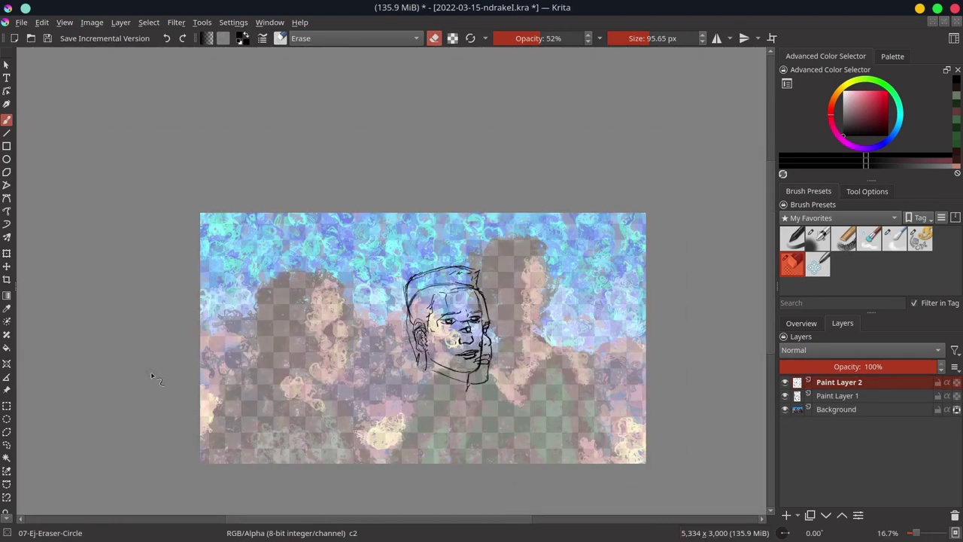
# Step: Move the bald head left and transform the haired head into place at upper right
pyautogui.press('t')
pyautogui.moveTo(479, 388); pyautogui.dragTo(335, 393)
pyautogui.click(837, 395)
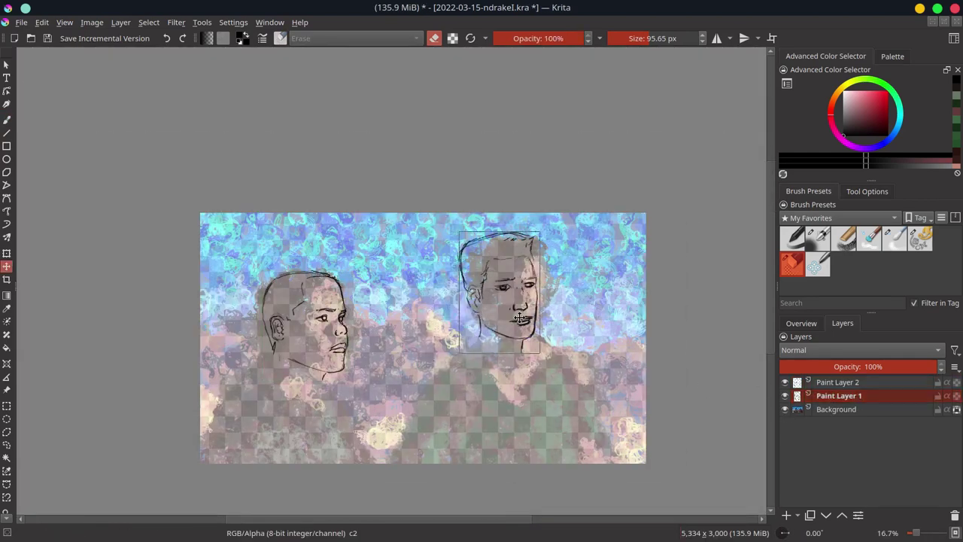
pyautogui.moveTo(580, 435); pyautogui.dragTo(640, 394)
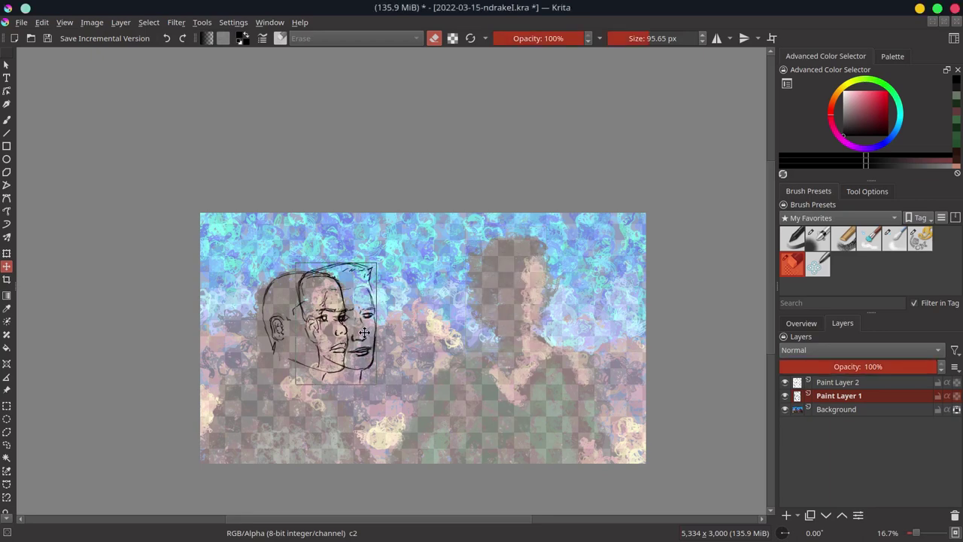
pyautogui.hotkey('ctrl', 't')
pyautogui.moveTo(535, 312); pyautogui.dragTo(386, 356)
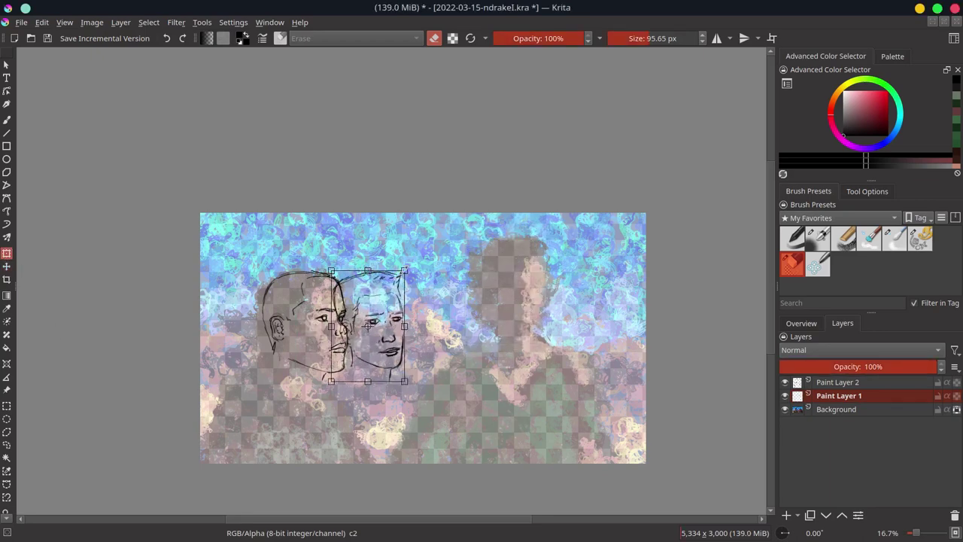
pyautogui.moveTo(367, 325); pyautogui.dragTo(508, 287)
pyautogui.press('Return')
# Step: With a thin solid brush, extend the right man's neck line downward
pyautogui.press('b')
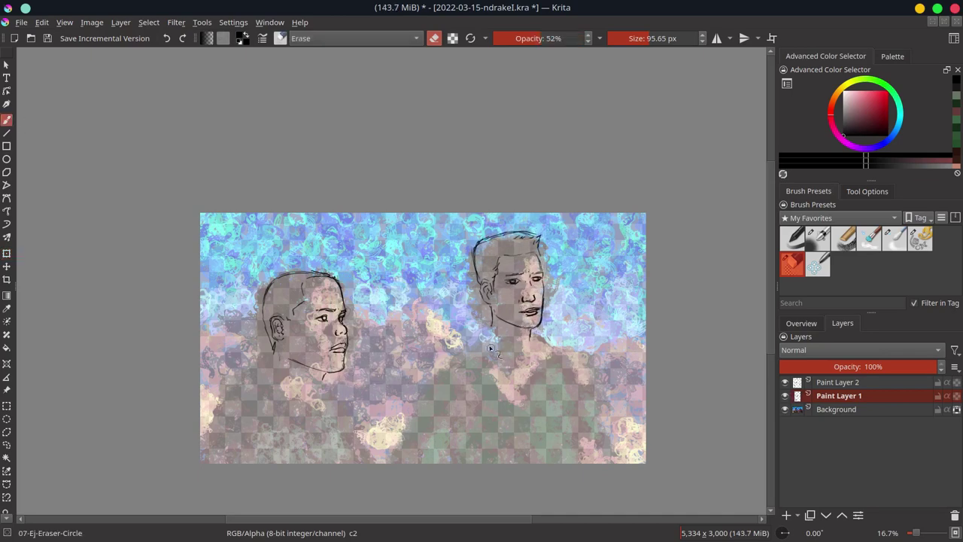
pyautogui.press('/')
pyautogui.scroll(2, 531, 437)
pyautogui.moveTo(458, 309); pyautogui.dragTo(516, 403)
pyautogui.press('/')
pyautogui.press('/')
# Step: Outline the right man's shirt: torso sides, lower strokes and forearm cuff
pyautogui.moveTo(543, 336); pyautogui.dragTo(515, 401)
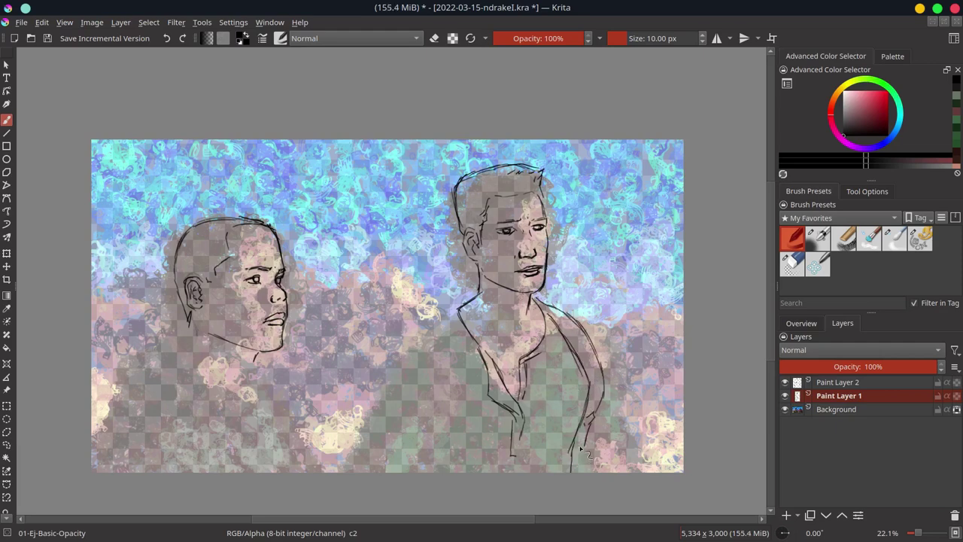
pyautogui.moveTo(580, 449); pyautogui.dragTo(582, 358)
pyautogui.moveTo(574, 315); pyautogui.dragTo(585, 409)
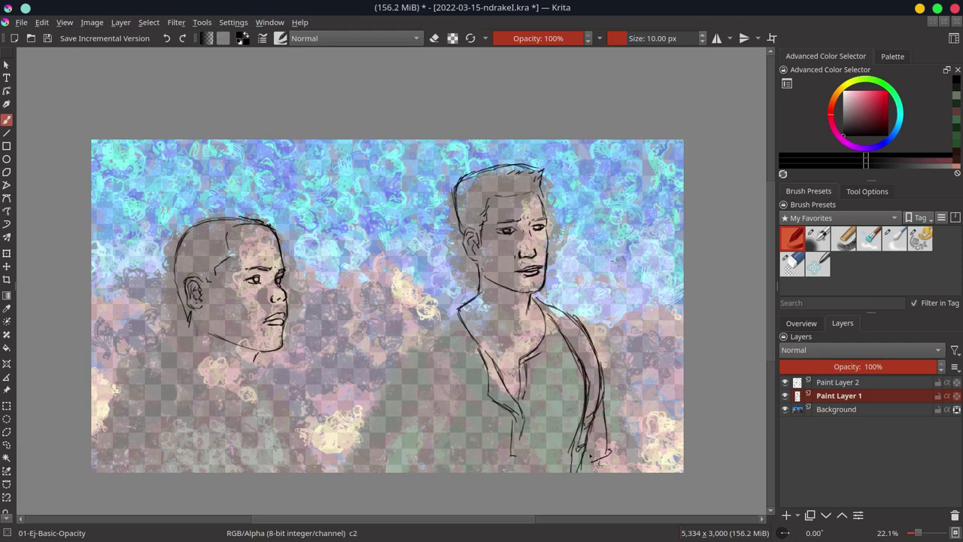
pyautogui.moveTo(590, 455); pyautogui.dragTo(622, 471)
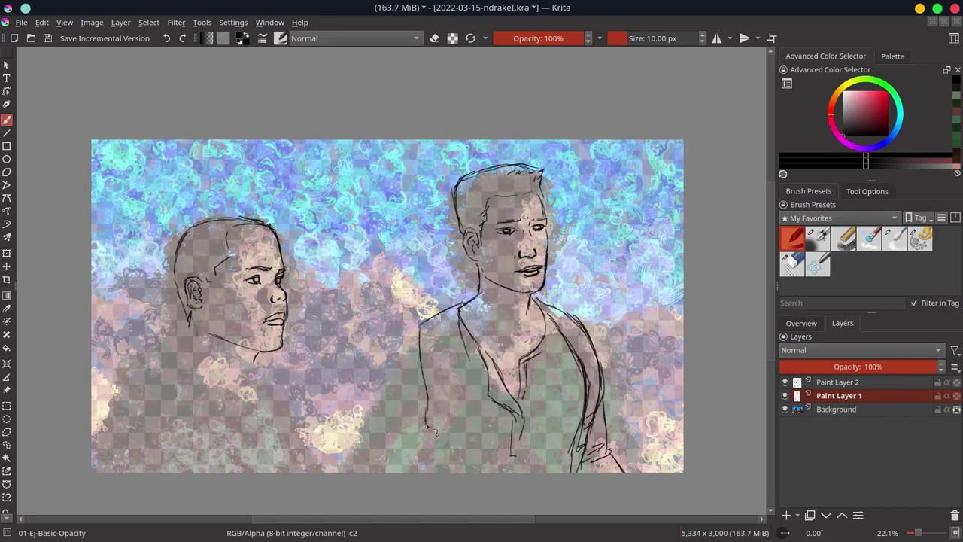
pyautogui.moveTo(470, 384); pyautogui.dragTo(428, 426)
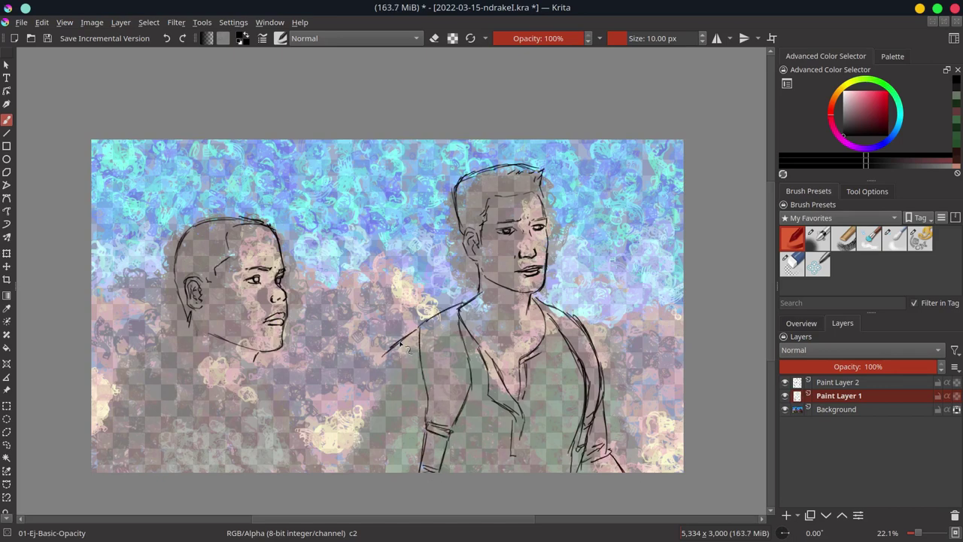
pyautogui.moveTo(387, 352); pyautogui.dragTo(379, 406)
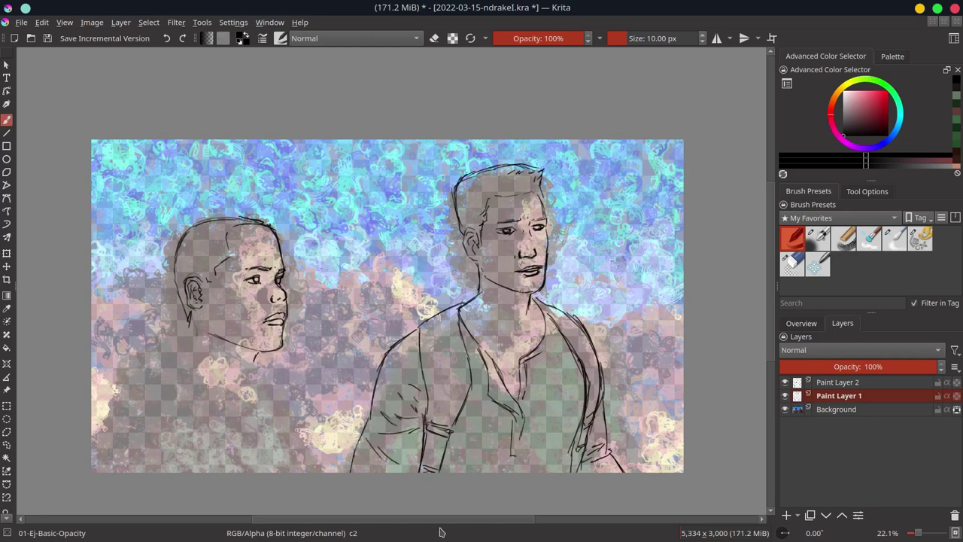
# Step: Sketch the left man's hood, shoulder and a fold down from the shoulder
pyautogui.moveTo(195, 321)
pyautogui.mouseDown()
pyautogui.moveTo(186, 345)
pyautogui.moveTo(171, 349)
pyautogui.mouseUp()
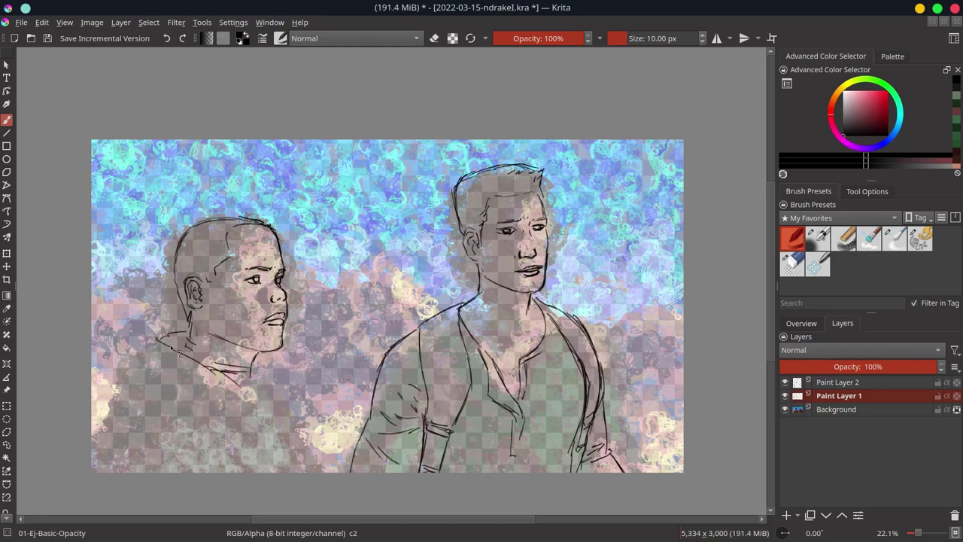
pyautogui.moveTo(268, 354); pyautogui.dragTo(265, 393)
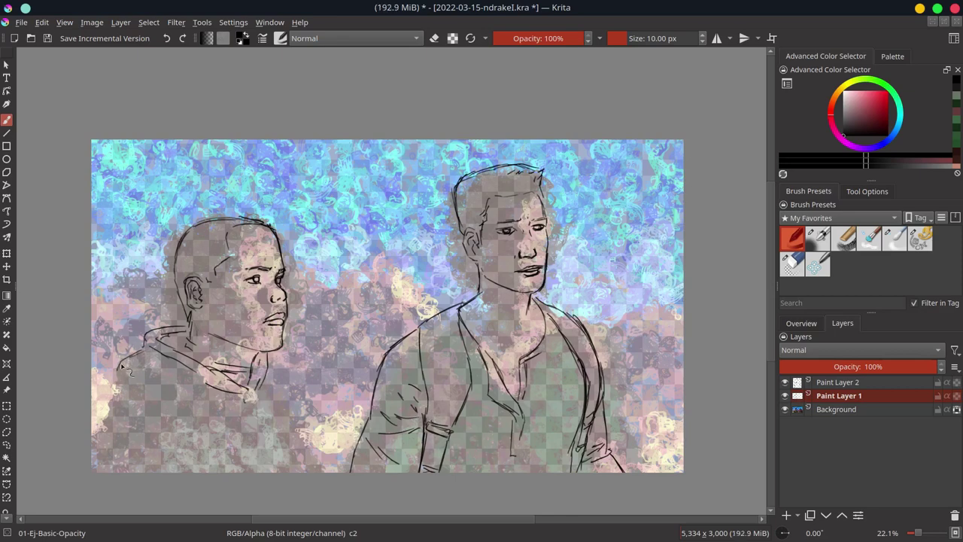
pyautogui.moveTo(120, 365)
pyautogui.mouseDown()
pyautogui.moveTo(229, 397)
pyautogui.moveTo(252, 457)
pyautogui.mouseUp()
pyautogui.moveTo(290, 366); pyautogui.dragTo(310, 471)
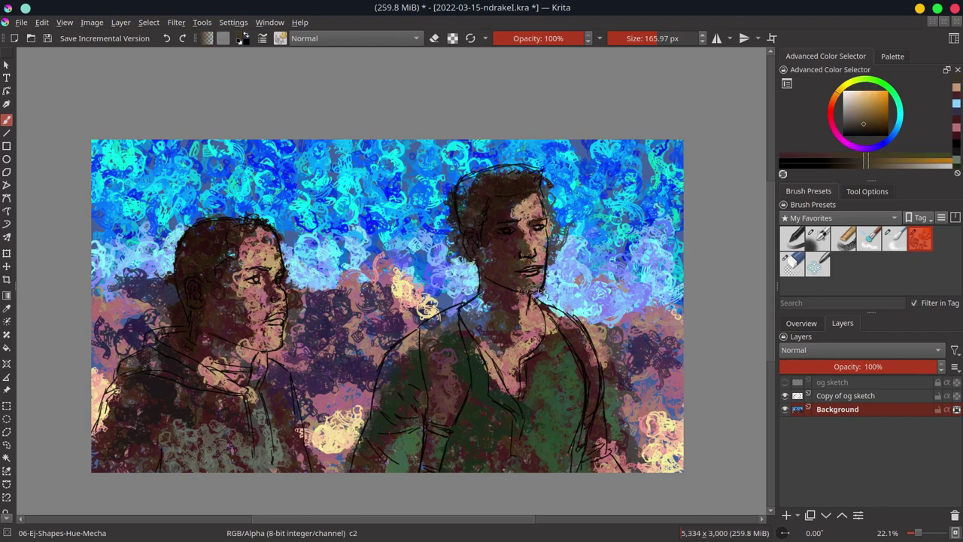
# Step: Darken the right man's shirt and left figure's jacket with a blue-violet Multiply brush
pyautogui.keyDown('ctrl'); pyautogui.click(576, 330); pyautogui.keyUp('ctrl')
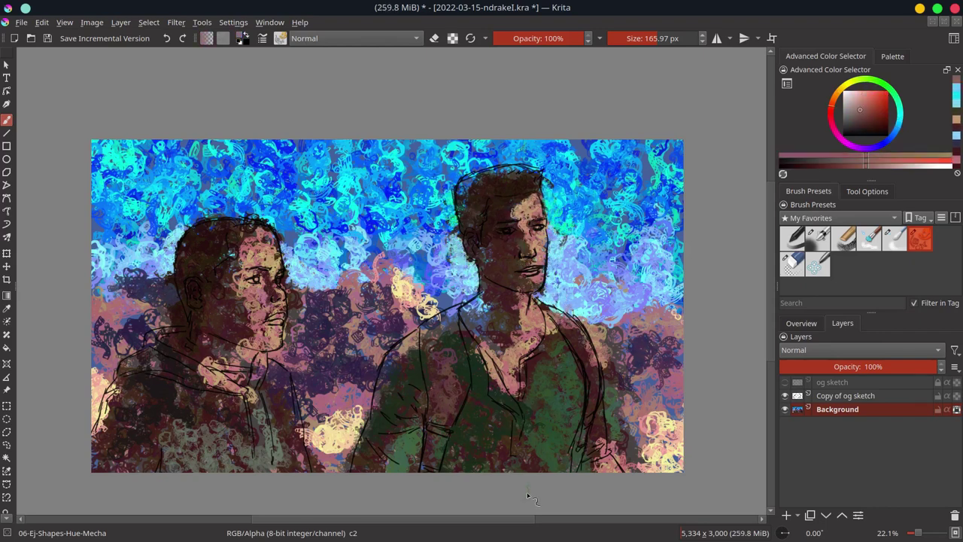
pyautogui.keyDown('ctrl'); pyautogui.click(564, 373); pyautogui.keyUp('ctrl')
pyautogui.keyDown('ctrl'); pyautogui.click(536, 442); pyautogui.keyUp('ctrl')
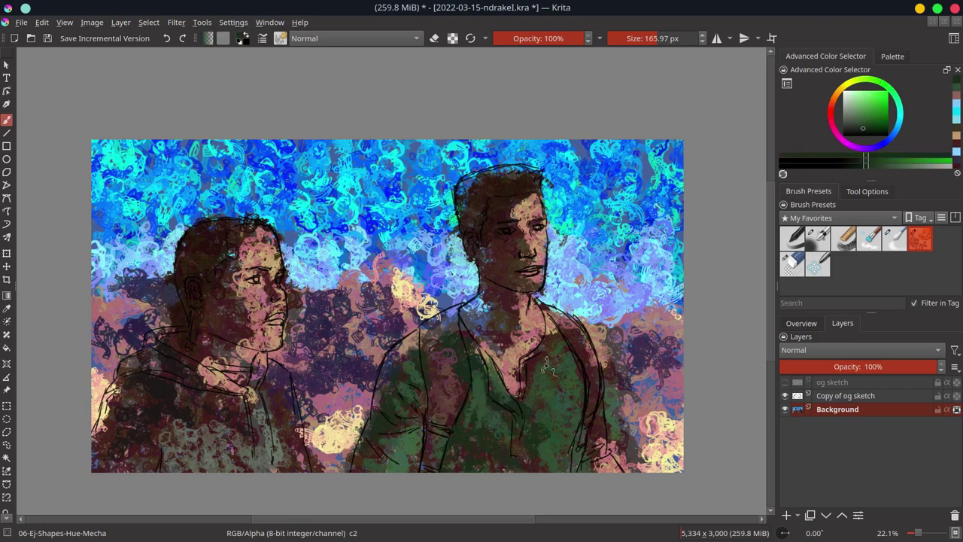
pyautogui.keyDown('ctrl'); pyautogui.click(597, 440); pyautogui.keyUp('ctrl')
pyautogui.keyDown('ctrl'); pyautogui.click(619, 366); pyautogui.keyUp('ctrl')
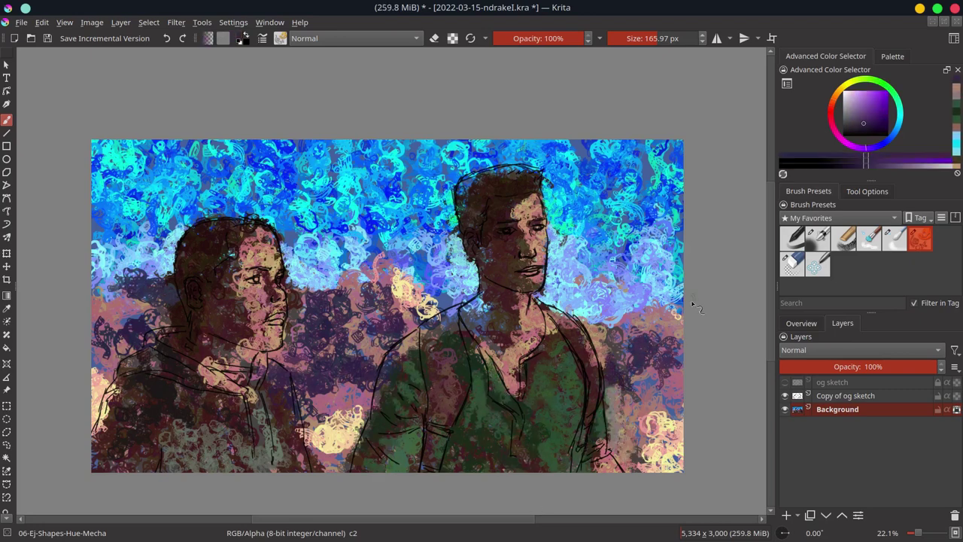
pyautogui.keyDown('ctrl'); pyautogui.click(690, 304); pyautogui.keyUp('ctrl')
pyautogui.keyDown('ctrl'); pyautogui.click(183, 323); pyautogui.keyUp('ctrl')
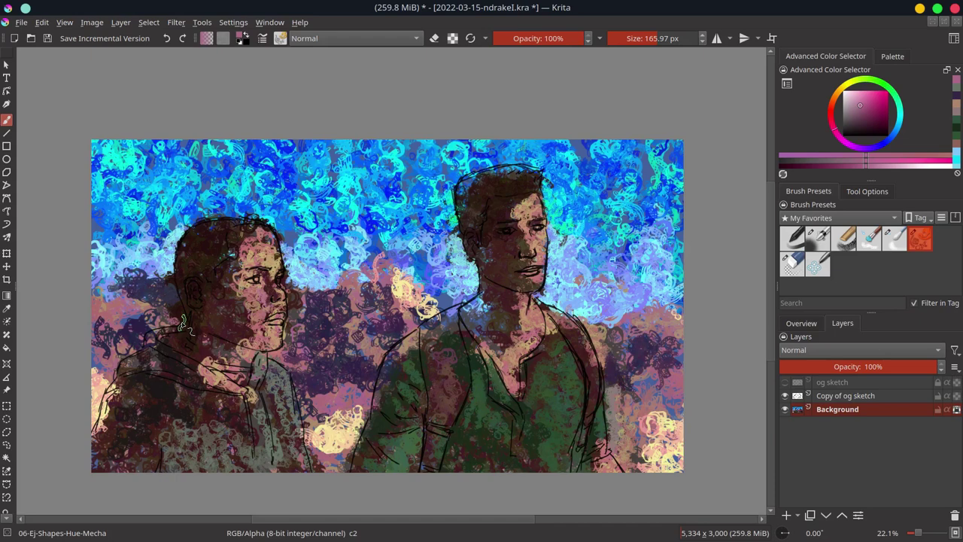
pyautogui.keyDown('ctrl'); pyautogui.click(456, 244); pyautogui.keyUp('ctrl')
pyautogui.hotkey('alt', 'shift', 'm')
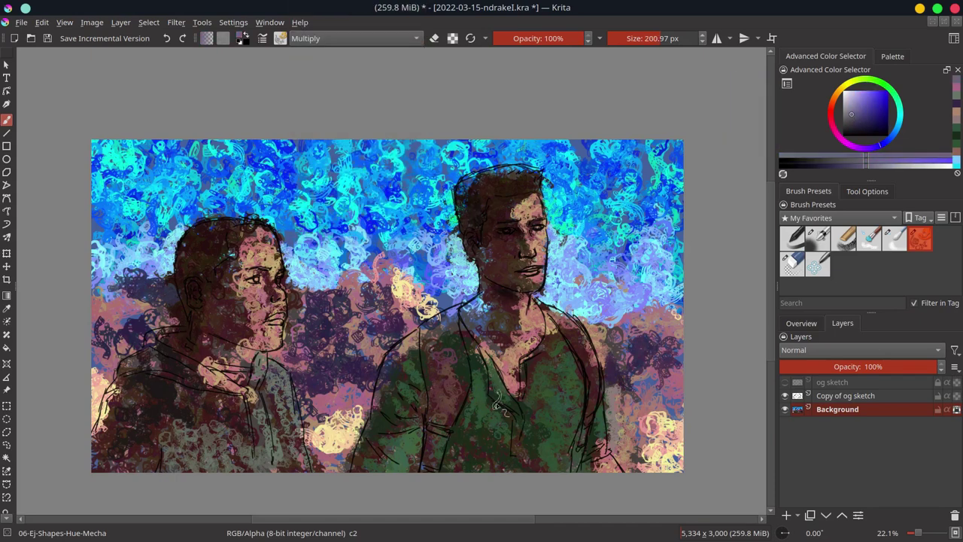
pyautogui.moveTo(497, 406); pyautogui.dragTo(594, 444)
pyautogui.moveTo(156, 368); pyautogui.dragTo(236, 449)
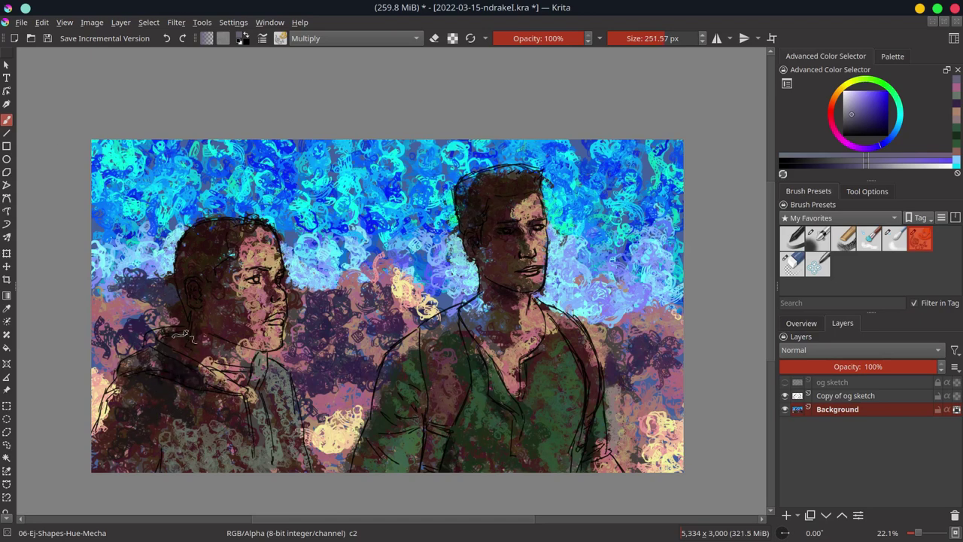
# Step: Brighten the necks, collar, hair and chest with red Color Dodge strokes
pyautogui.keyDown('ctrl'); pyautogui.click(235, 449); pyautogui.keyUp('ctrl')
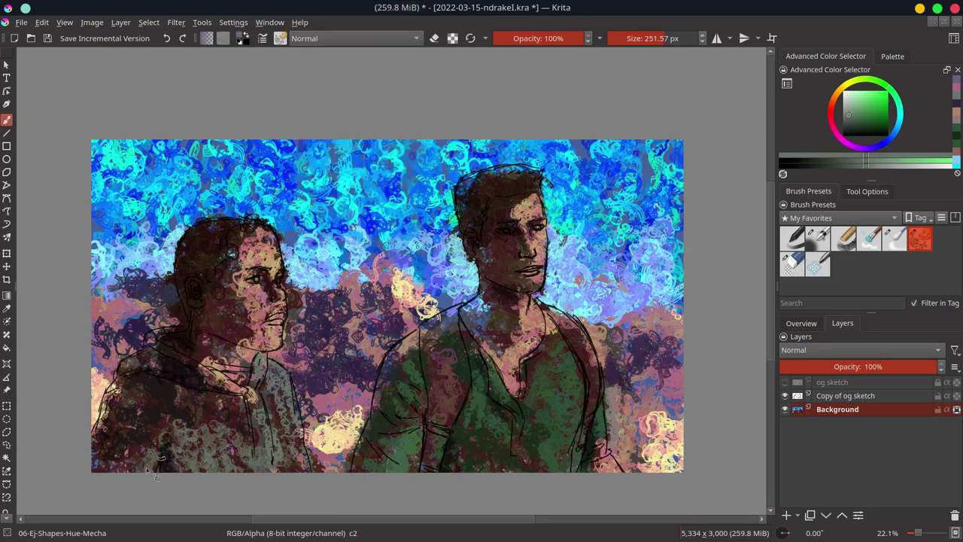
pyautogui.hotkey('alt', 'shift', 'd')
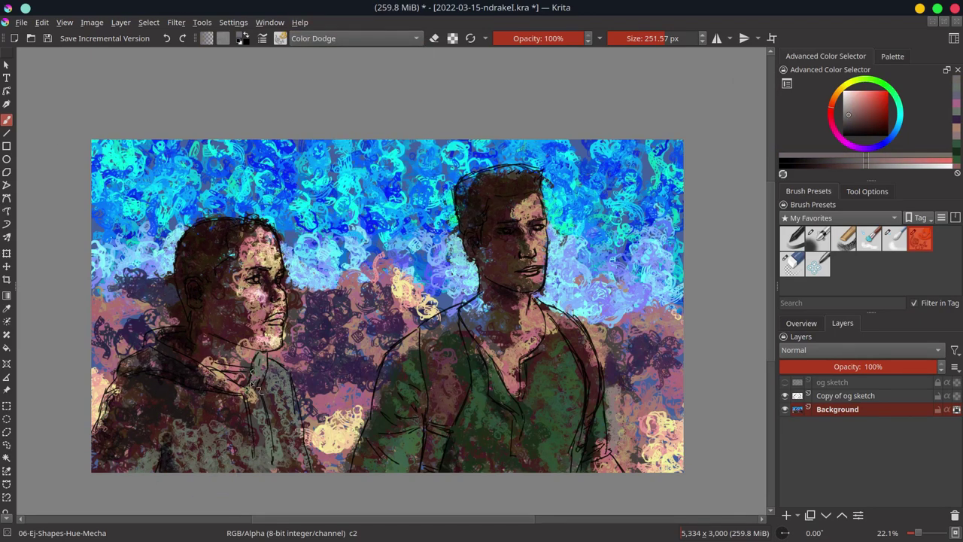
pyautogui.moveTo(254, 388); pyautogui.dragTo(180, 373)
pyautogui.moveTo(548, 199); pyautogui.dragTo(519, 217)
pyautogui.moveTo(536, 290); pyautogui.dragTo(541, 376)
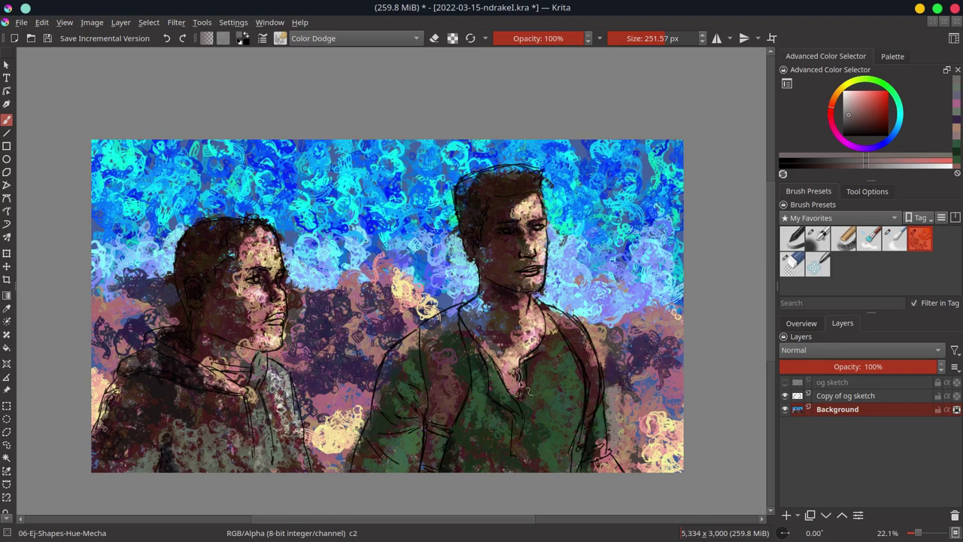
pyautogui.press(']')
pyautogui.moveTo(556, 331); pyautogui.dragTo(564, 451)
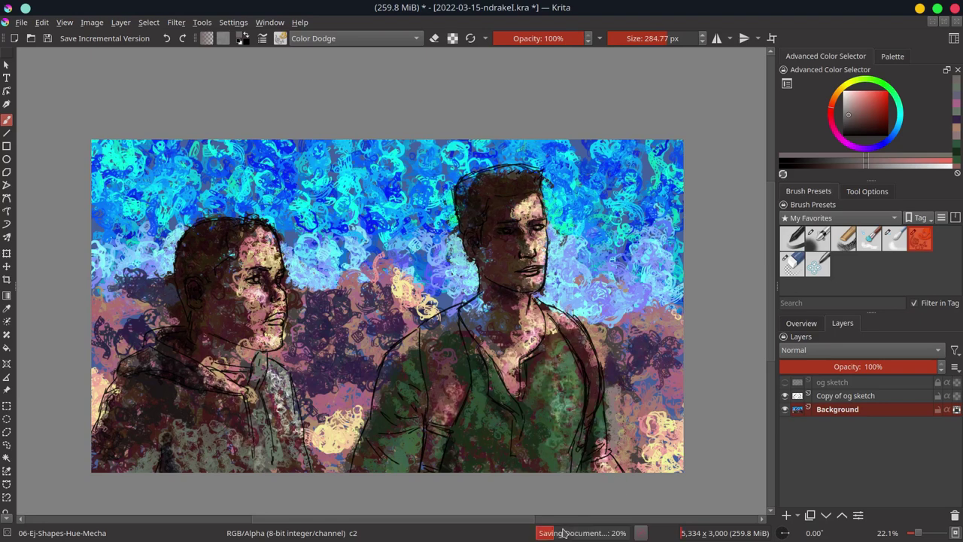
# Step: Darken the background between and around the figures with blue-violet Multiply strokes
pyautogui.keyDown('ctrl'); pyautogui.click(301, 346); pyautogui.keyUp('ctrl')
pyautogui.hotkey('alt', 'shift', 'm')
pyautogui.moveTo(329, 308)
pyautogui.mouseDown()
pyautogui.moveTo(376, 279)
pyautogui.moveTo(286, 361)
pyautogui.mouseUp()
pyautogui.moveTo(135, 286); pyautogui.dragTo(105, 361)
pyautogui.moveTo(632, 331); pyautogui.dragTo(613, 371)
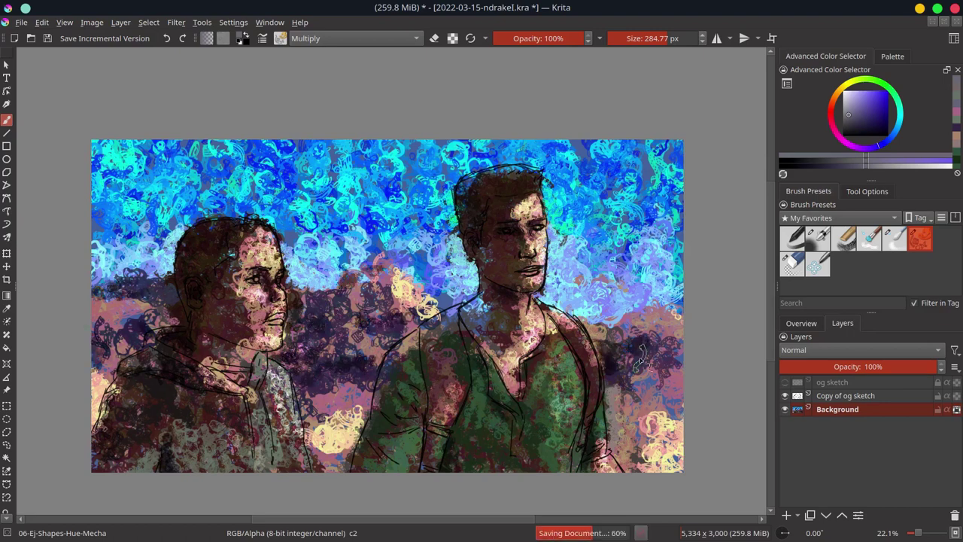
# Step: Paint pale cyan in Normal mode behind the figures, save, and hide the painted layer
pyautogui.keyDown('ctrl'); pyautogui.click(436, 297); pyautogui.keyUp('ctrl')
pyautogui.click(354, 38)
pyautogui.click(323, 23)
pyautogui.moveTo(320, 283); pyautogui.dragTo(680, 301)
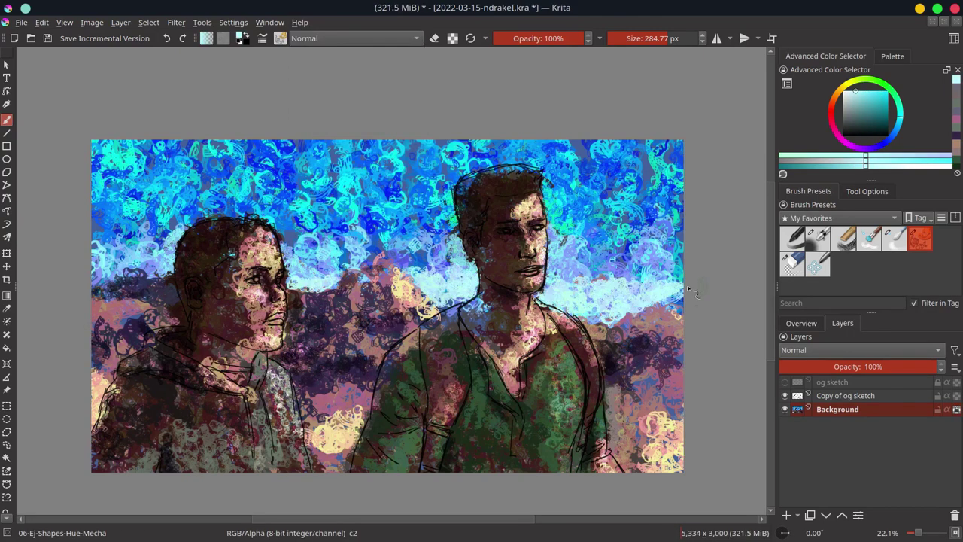
pyautogui.moveTo(94, 274); pyautogui.dragTo(142, 275)
pyautogui.hotkey('ctrl', 's')
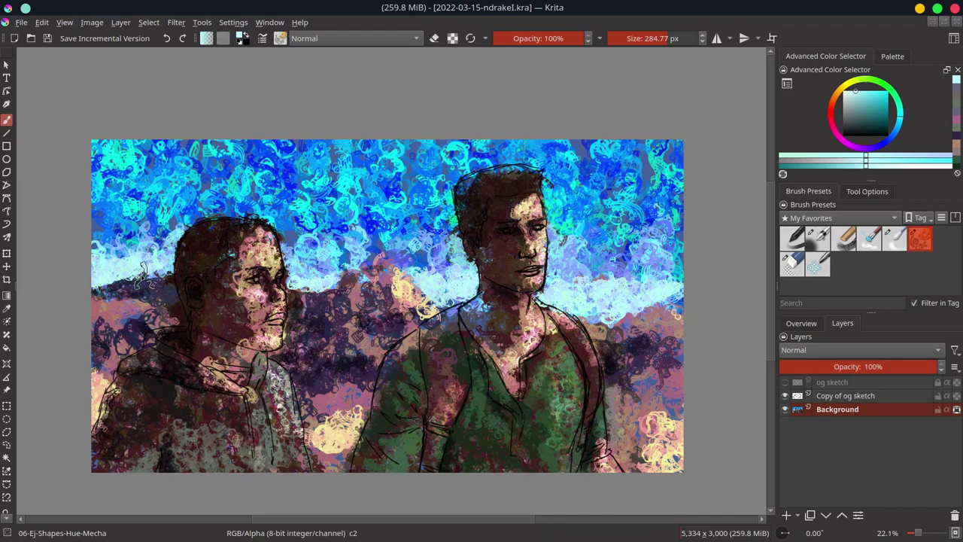
pyautogui.click(784, 409)
pyautogui.click(850, 395)
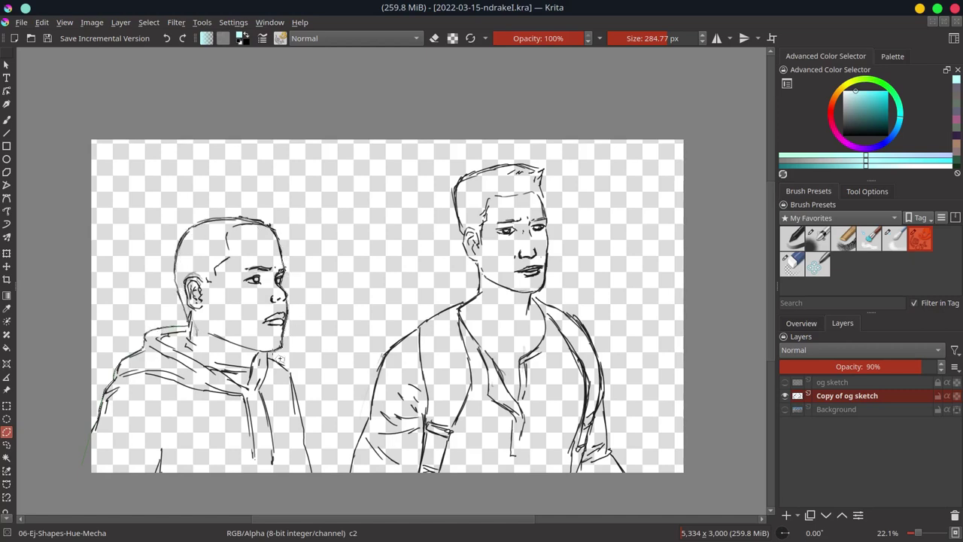
# Step: Freehand-select both figures and fill them with cyan on a new paint layer, then deselect
pyautogui.moveTo(319, 482)
pyautogui.mouseDown()
pyautogui.moveTo(375, 419)
pyautogui.moveTo(391, 342)
pyautogui.moveTo(460, 310)
pyautogui.moveTo(483, 270)
pyautogui.moveTo(464, 244)
pyautogui.moveTo(457, 174)
pyautogui.moveTo(543, 170)
pyautogui.moveTo(555, 294)
pyautogui.moveTo(579, 323)
pyautogui.moveTo(630, 475)
pyautogui.mouseUp()
pyautogui.press('Insert')
pyautogui.hotkey('shift', 'BackSpace')
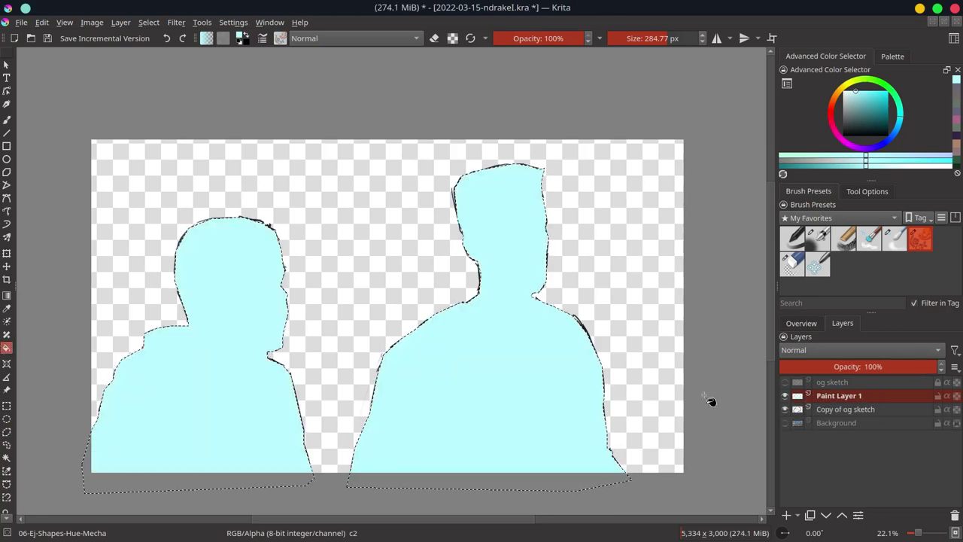
pyautogui.hotkey('ctrl', 'z')
pyautogui.click(149, 22)
pyautogui.click(168, 51)
# Step: Mirror the view of the painting and save it
pyautogui.click(801, 323)
pyautogui.press('m')
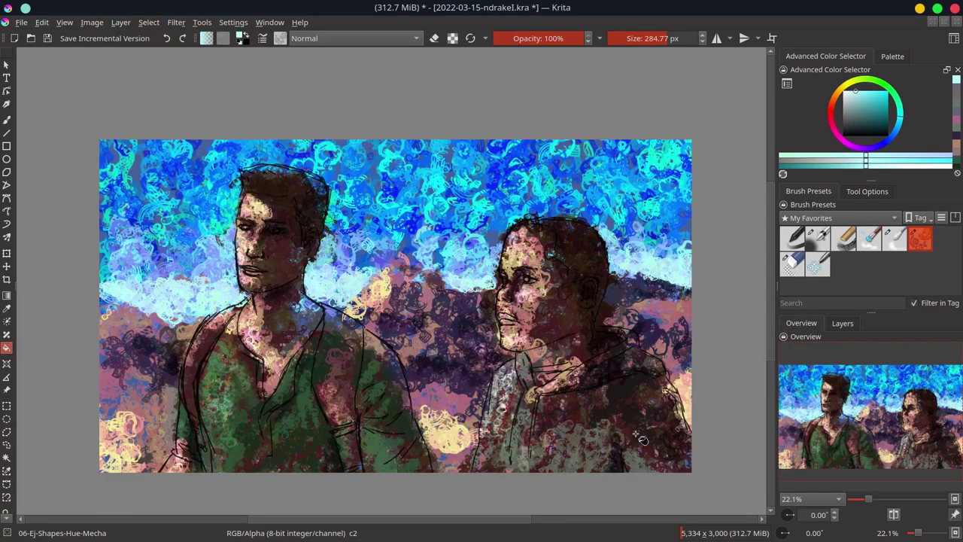
pyautogui.hotkey('ctrl', 's')
# Step: With the Blender-Textured brush, sweep blue strokes across the sky from the left edge to top right
pyautogui.click(869, 237)
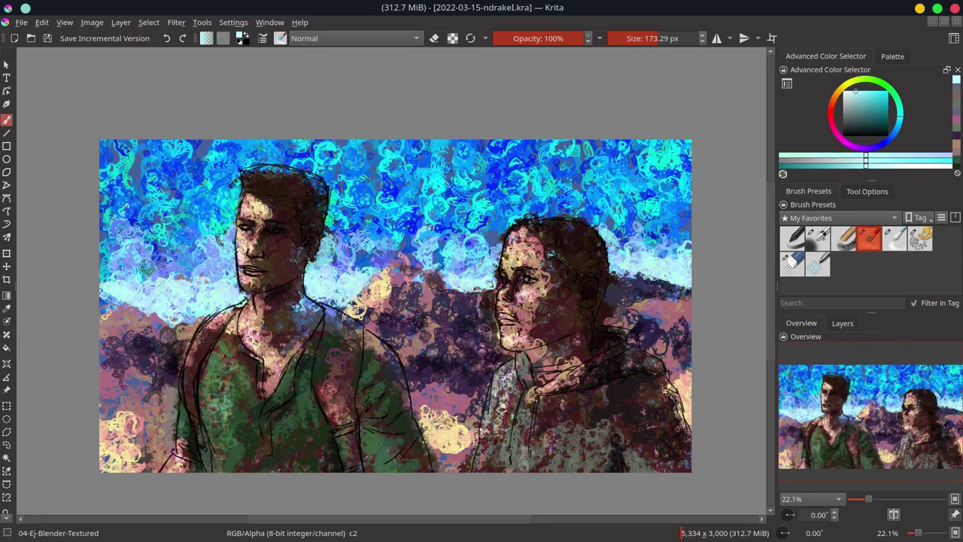
pyautogui.moveTo(147, 271)
pyautogui.mouseDown()
pyautogui.moveTo(172, 293)
pyautogui.moveTo(230, 297)
pyautogui.moveTo(113, 226)
pyautogui.moveTo(143, 158)
pyautogui.moveTo(199, 252)
pyautogui.moveTo(229, 219)
pyautogui.moveTo(218, 162)
pyautogui.moveTo(162, 151)
pyautogui.mouseUp()
pyautogui.moveTo(196, 196); pyautogui.dragTo(248, 150)
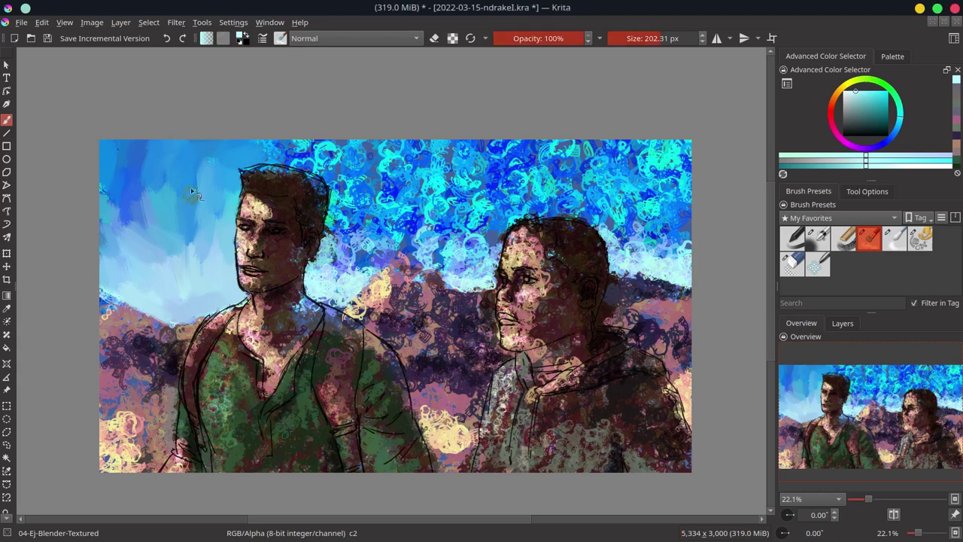
pyautogui.moveTo(278, 143)
pyautogui.mouseDown()
pyautogui.moveTo(346, 173)
pyautogui.moveTo(331, 271)
pyautogui.moveTo(364, 218)
pyautogui.moveTo(377, 256)
pyautogui.moveTo(361, 150)
pyautogui.moveTo(466, 264)
pyautogui.moveTo(422, 226)
pyautogui.moveTo(410, 150)
pyautogui.moveTo(473, 226)
pyautogui.moveTo(461, 159)
pyautogui.mouseUp()
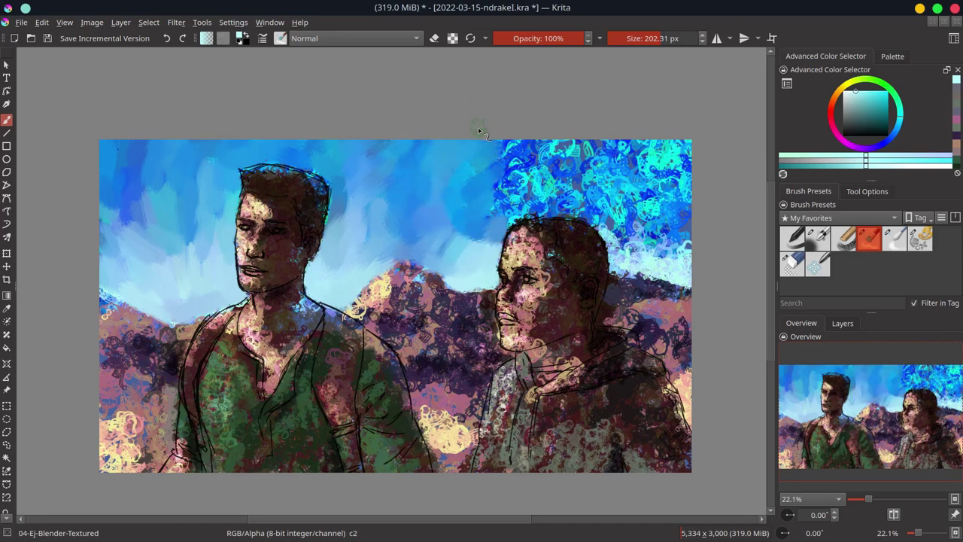
pyautogui.moveTo(526, 218); pyautogui.dragTo(514, 152)
pyautogui.moveTo(535, 202)
pyautogui.mouseDown()
pyautogui.moveTo(632, 150)
pyautogui.moveTo(662, 263)
pyautogui.moveTo(688, 133)
pyautogui.mouseUp()
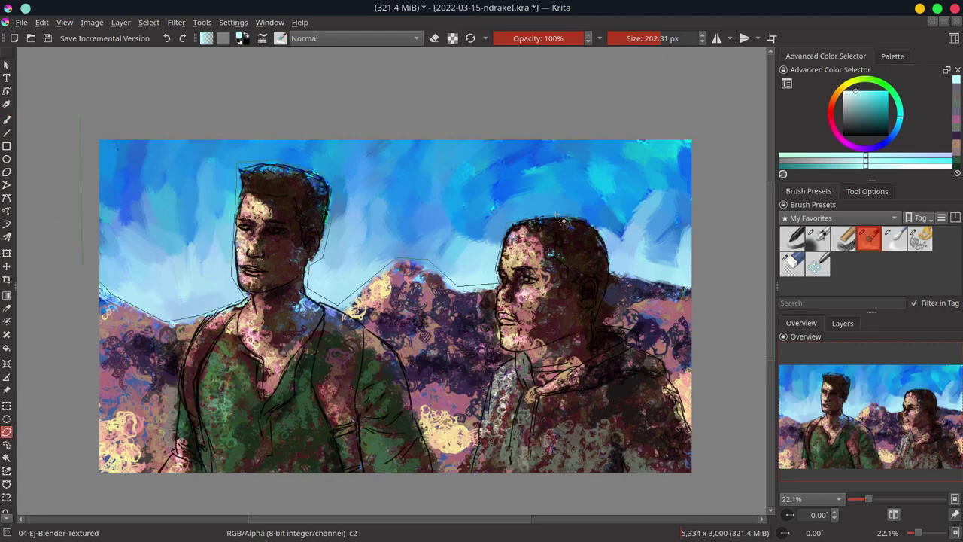
# Step: Apply a Gaussian Blur to the selected sky, then deselect
pyautogui.press('Return')
pyautogui.click(176, 21)
pyautogui.click(430, 98)
pyautogui.click(860, 383)
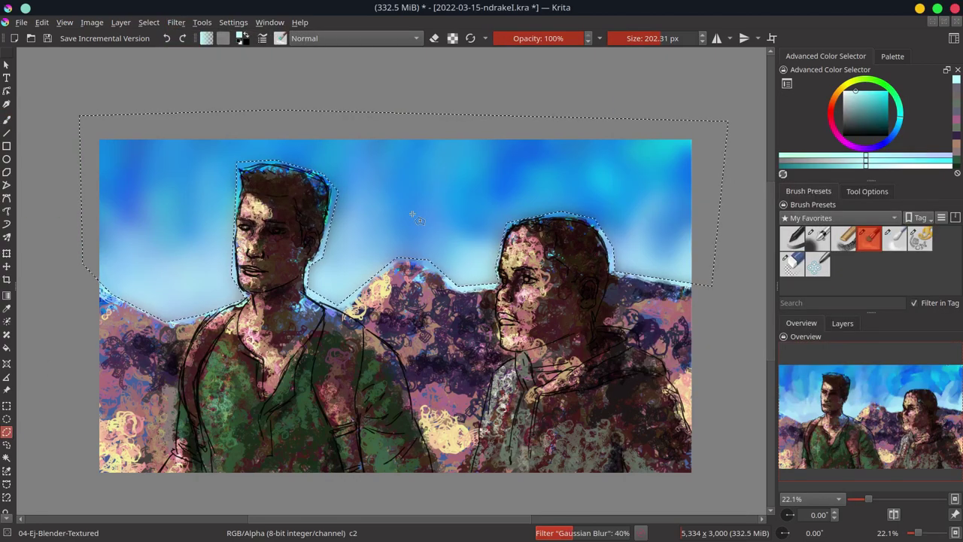
pyautogui.hotkey('ctrl', 'shift', 'a')
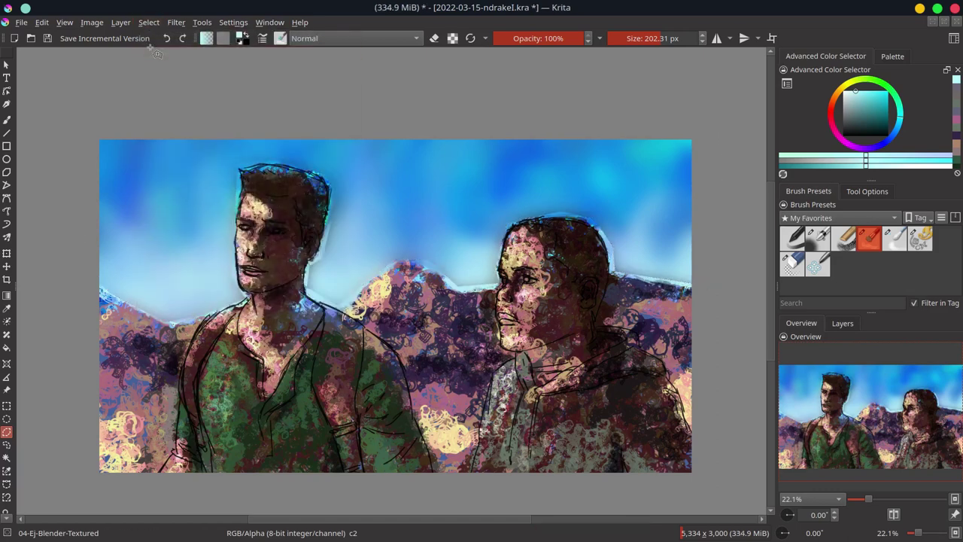
# Step: Smear the mountains left of the man into smooth blended strokes
pyautogui.press('[')
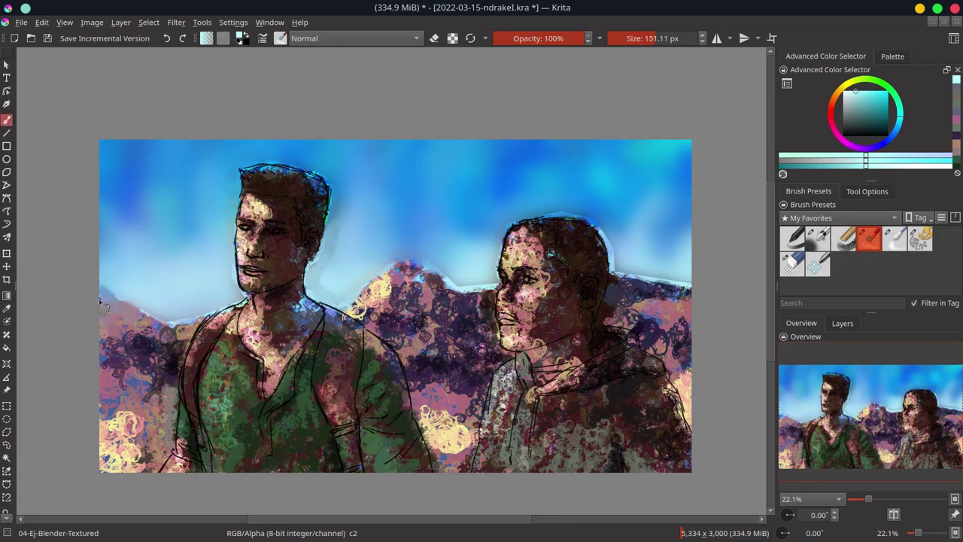
pyautogui.moveTo(105, 301)
pyautogui.mouseDown()
pyautogui.moveTo(173, 370)
pyautogui.moveTo(131, 456)
pyautogui.moveTo(173, 450)
pyautogui.mouseUp()
pyautogui.press(']')
pyautogui.press('[')
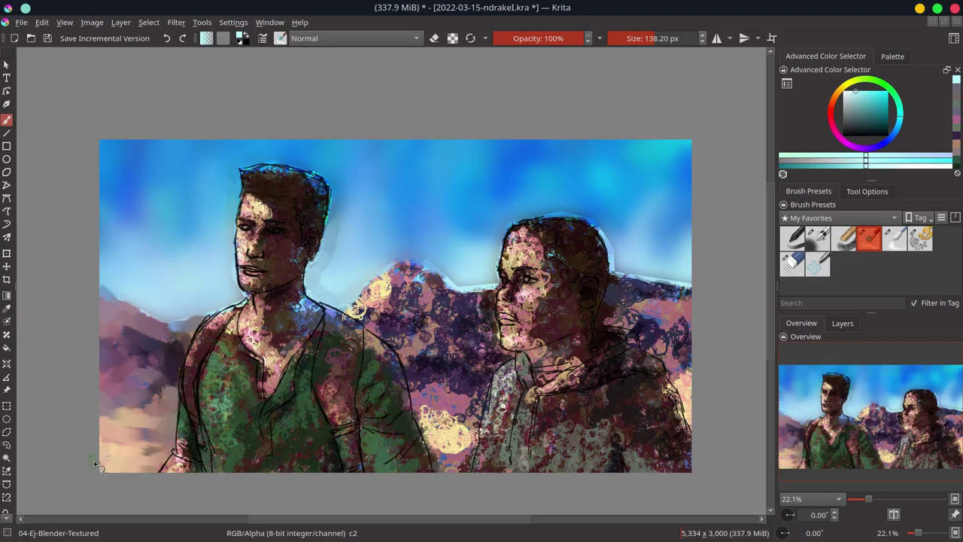
# Step: Apply a Color Adjustment curves filter, bending the Red and Blue channel curves to warm the image
pyautogui.click(842, 323)
pyautogui.click(175, 22)
pyautogui.click(433, 127)
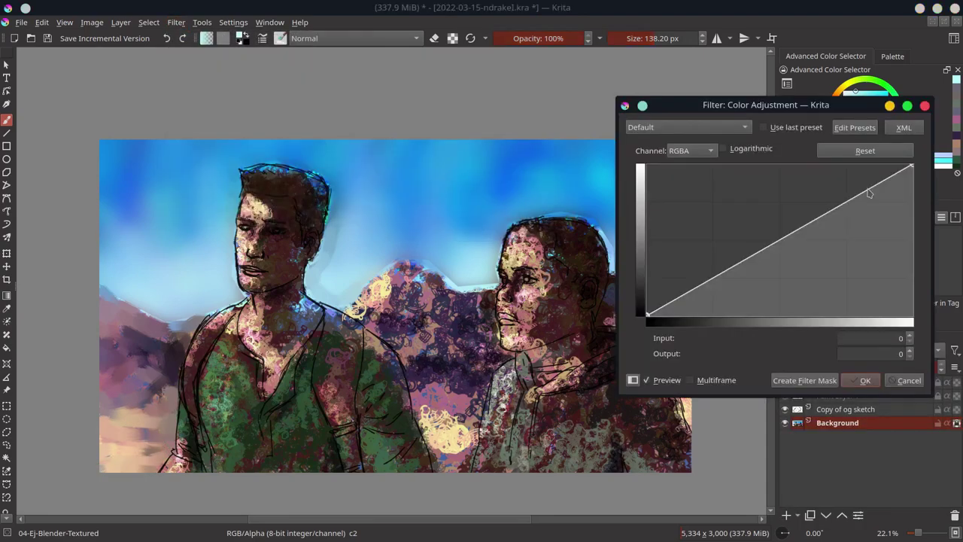
pyautogui.moveTo(842, 197)
pyautogui.mouseDown()
pyautogui.moveTo(865, 185)
pyautogui.moveTo(860, 196)
pyautogui.mouseUp()
pyautogui.click(690, 151)
pyautogui.click(678, 197)
pyautogui.moveTo(684, 286)
pyautogui.mouseDown()
pyautogui.moveTo(679, 295)
pyautogui.moveTo(686, 287)
pyautogui.mouseUp()
pyautogui.moveTo(647, 314); pyautogui.dragTo(647, 311)
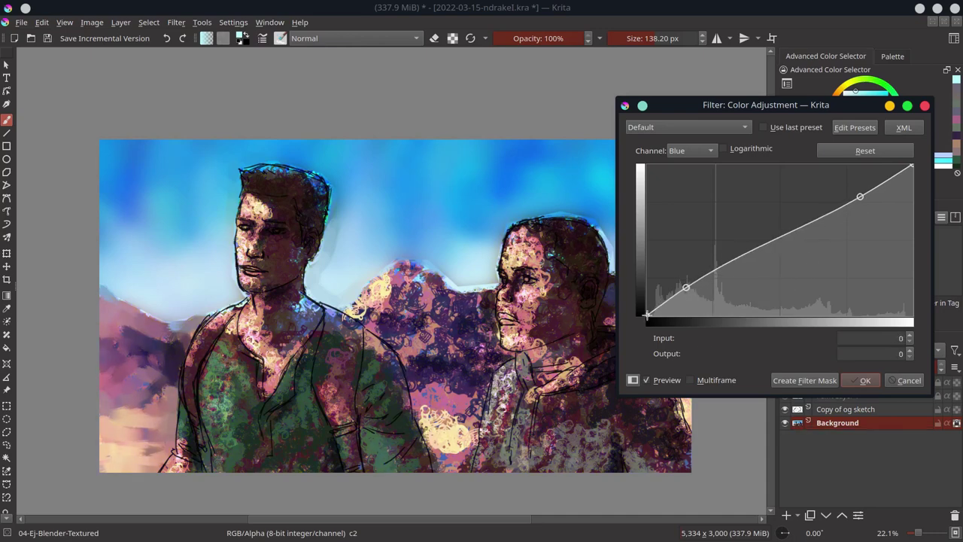
pyautogui.scroll(2, 697, 153)
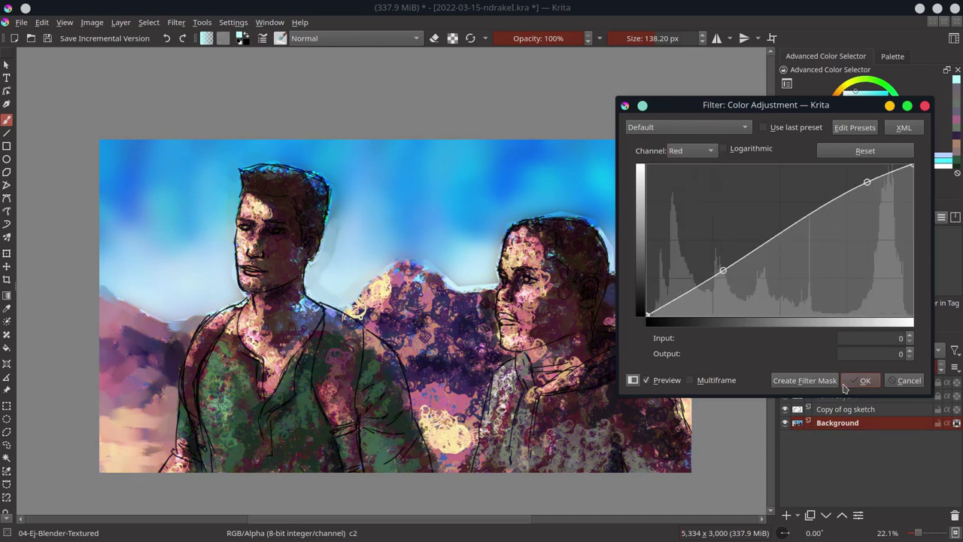
pyautogui.press('Return')
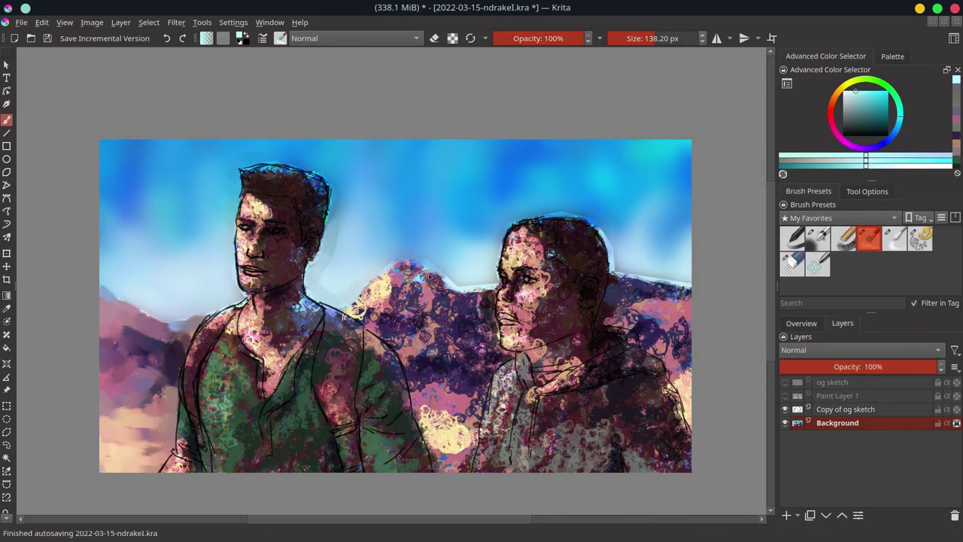
# Step: Blend the pink mountain between the figures, then darken the top of the left man's hair with a smaller brush
pyautogui.moveTo(414, 300)
pyautogui.mouseDown()
pyautogui.moveTo(358, 316)
pyautogui.moveTo(440, 289)
pyautogui.moveTo(399, 331)
pyautogui.moveTo(452, 326)
pyautogui.moveTo(422, 353)
pyautogui.moveTo(489, 361)
pyautogui.moveTo(451, 301)
pyautogui.moveTo(511, 361)
pyautogui.moveTo(421, 410)
pyautogui.moveTo(474, 458)
pyautogui.moveTo(432, 444)
pyautogui.mouseUp()
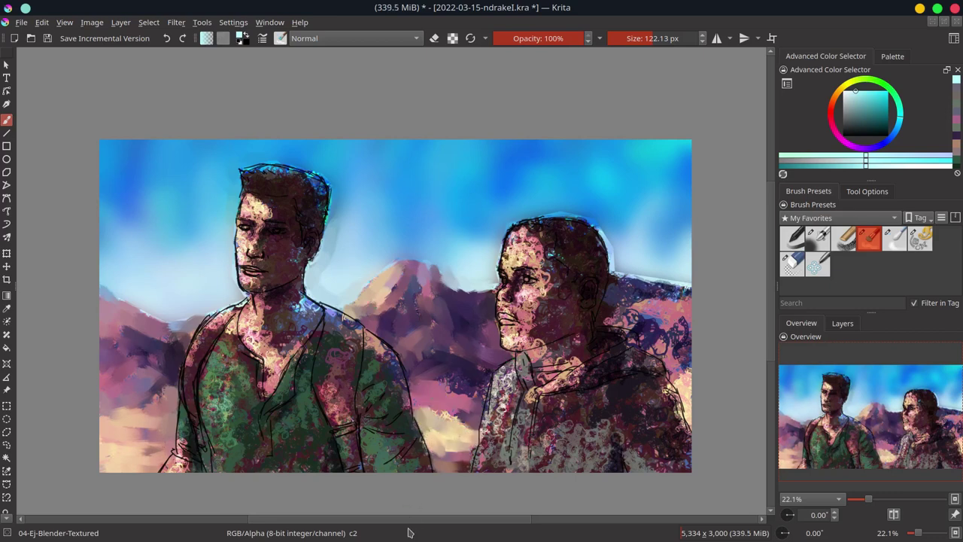
pyautogui.moveTo(679, 275)
pyautogui.mouseDown()
pyautogui.moveTo(630, 296)
pyautogui.moveTo(632, 316)
pyautogui.moveTo(673, 335)
pyautogui.moveTo(663, 311)
pyautogui.mouseUp()
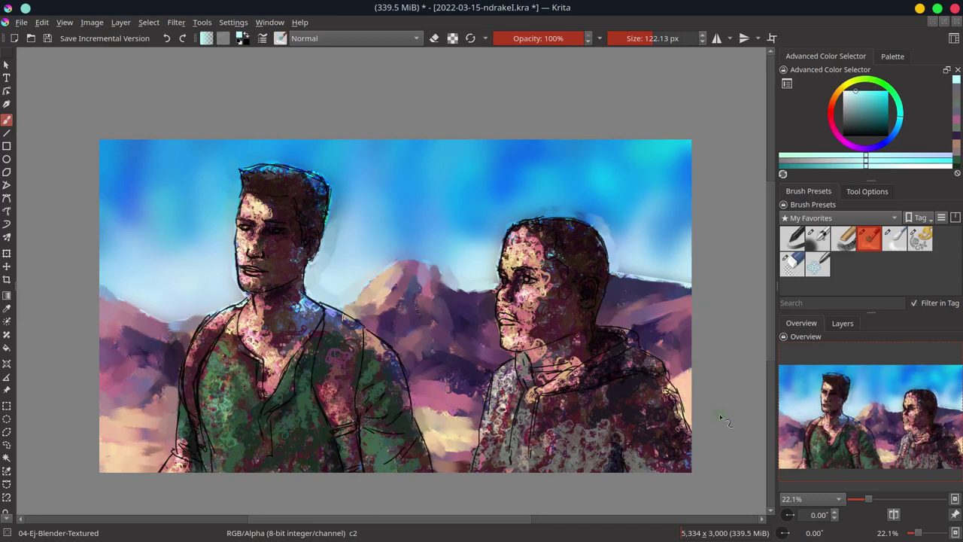
pyautogui.rightClick(782, 399)
pyautogui.click(827, 218)
pyautogui.press('[')
pyautogui.press('[')
pyautogui.moveTo(249, 182); pyautogui.dragTo(317, 220)
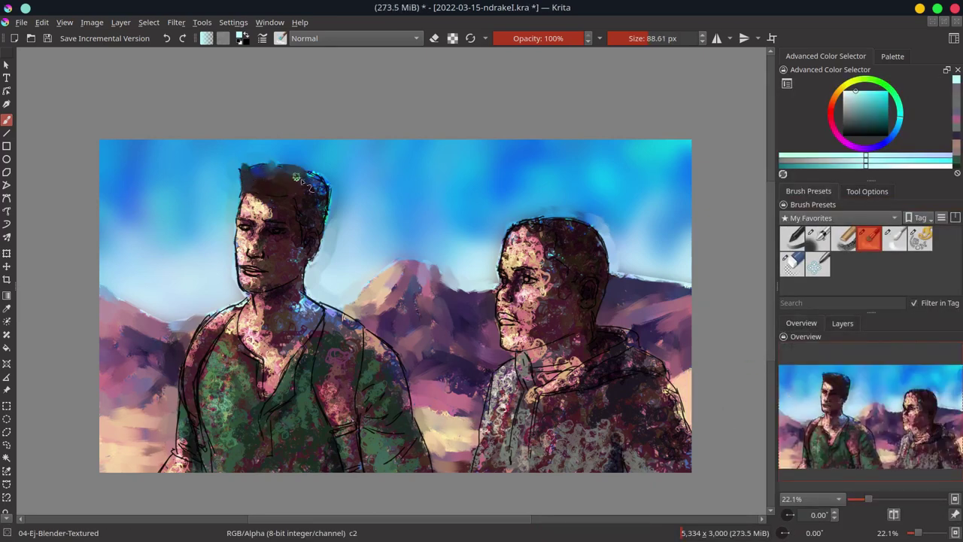
pyautogui.press('[')
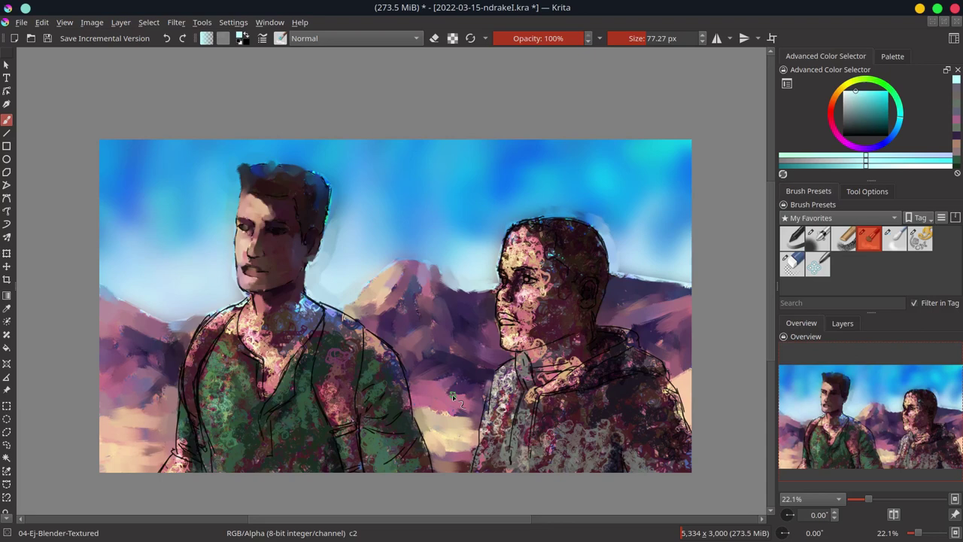
# Step: Paint smooth skin tones over the left man's neck, chest and shoulder with an enlarged brush
pyautogui.moveTo(258, 301)
pyautogui.mouseDown()
pyautogui.moveTo(308, 309)
pyautogui.moveTo(263, 361)
pyautogui.mouseUp()
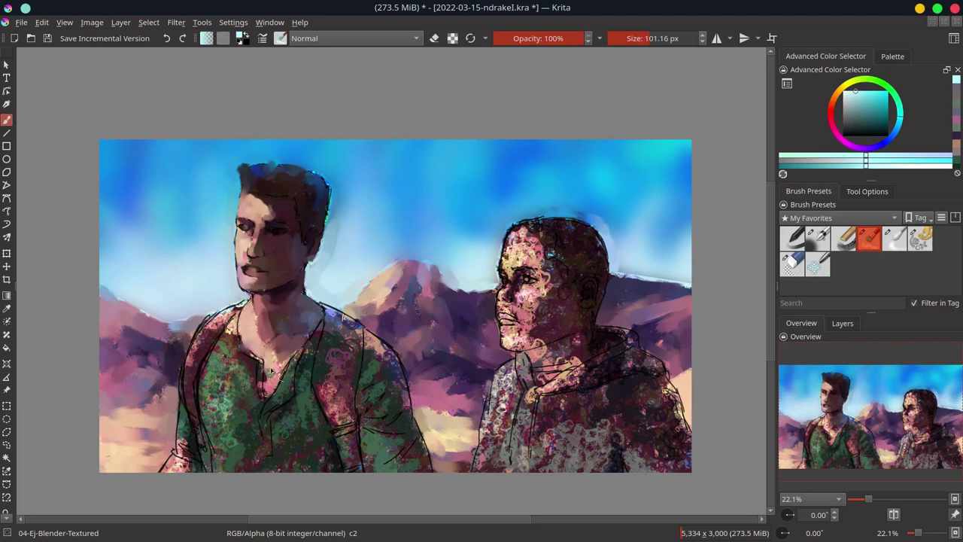
pyautogui.moveTo(241, 308)
pyautogui.mouseDown()
pyautogui.moveTo(216, 320)
pyautogui.moveTo(192, 365)
pyautogui.moveTo(203, 347)
pyautogui.moveTo(188, 452)
pyautogui.mouseUp()
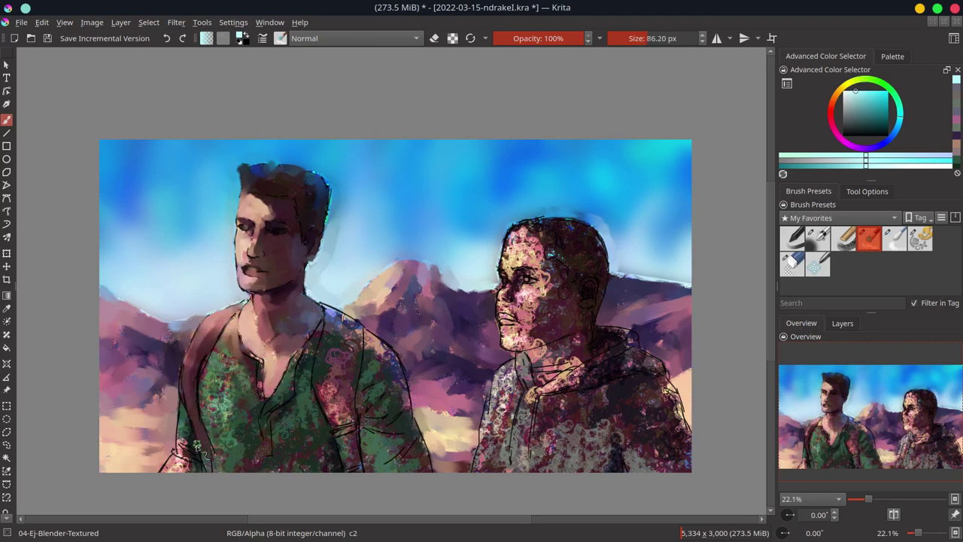
pyautogui.moveTo(203, 338)
pyautogui.mouseDown()
pyautogui.moveTo(237, 366)
pyautogui.moveTo(239, 342)
pyautogui.moveTo(229, 470)
pyautogui.mouseUp()
# Step: Smooth the left man's green shirt and sleeve, then repaint the right man's forehead in skin tones
pyautogui.moveTo(188, 418)
pyautogui.mouseDown()
pyautogui.moveTo(181, 460)
pyautogui.moveTo(167, 454)
pyautogui.mouseUp()
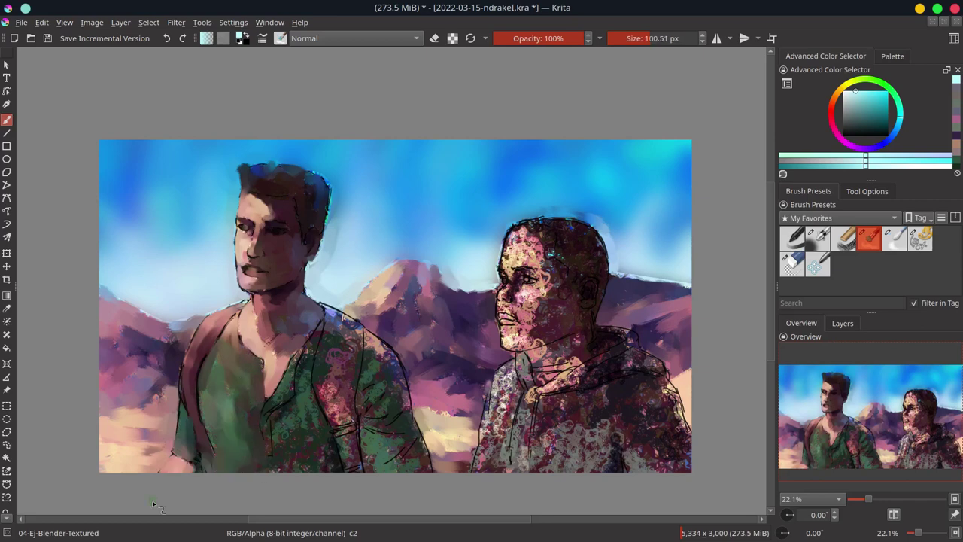
pyautogui.moveTo(286, 349); pyautogui.dragTo(282, 414)
pyautogui.moveTo(312, 331); pyautogui.dragTo(278, 443)
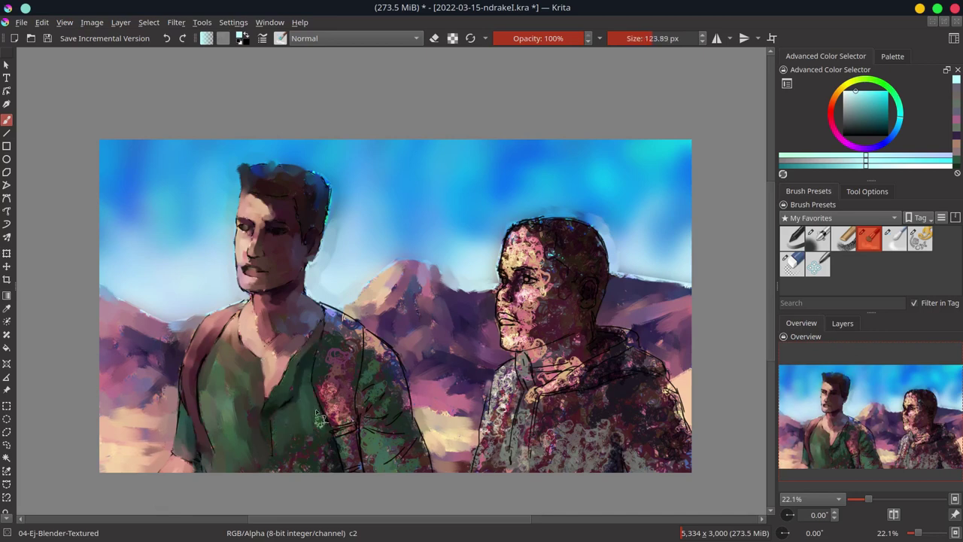
pyautogui.moveTo(323, 421)
pyautogui.mouseDown()
pyautogui.moveTo(343, 322)
pyautogui.moveTo(338, 422)
pyautogui.moveTo(350, 466)
pyautogui.mouseUp()
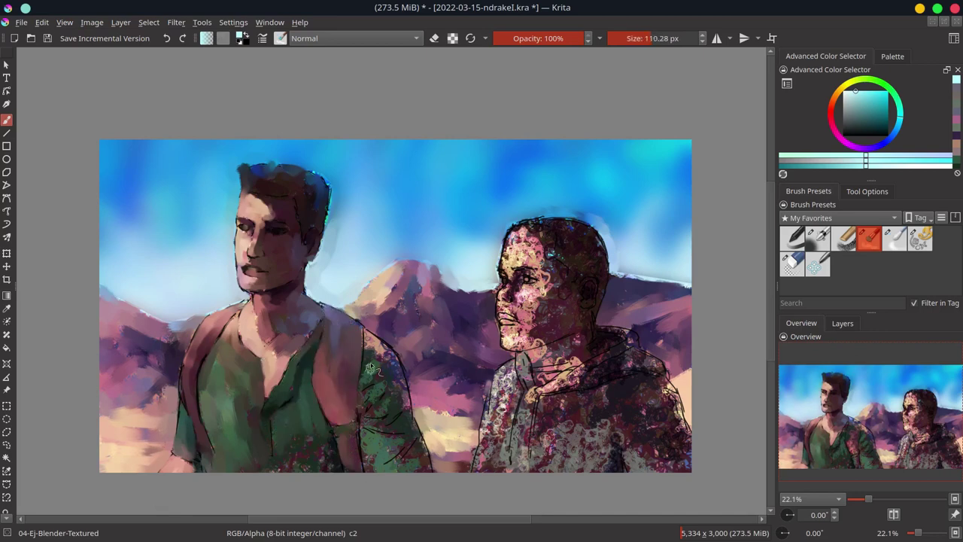
pyautogui.moveTo(368, 335)
pyautogui.mouseDown()
pyautogui.moveTo(395, 368)
pyautogui.moveTo(370, 390)
pyautogui.mouseUp()
pyautogui.moveTo(396, 361)
pyautogui.mouseDown()
pyautogui.moveTo(376, 421)
pyautogui.moveTo(391, 457)
pyautogui.mouseUp()
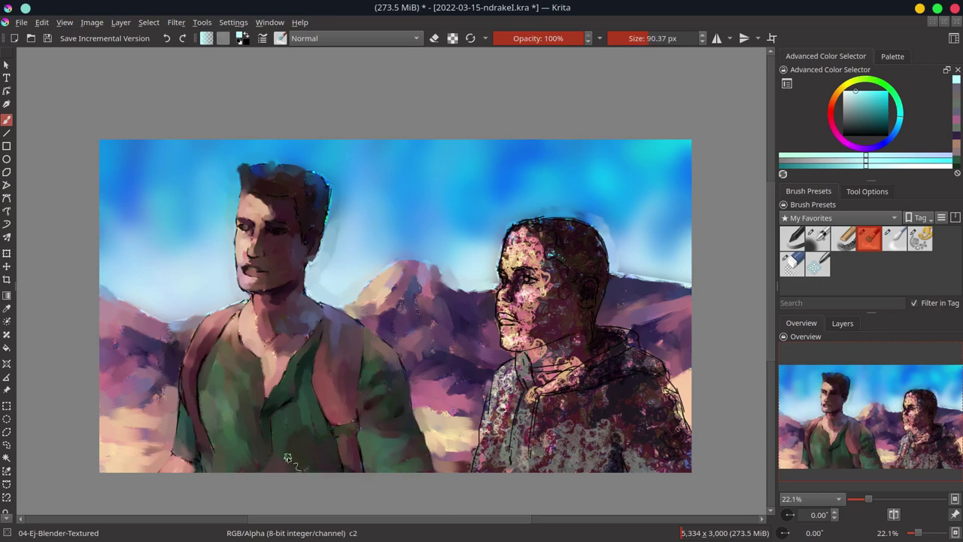
pyautogui.moveTo(503, 226)
pyautogui.mouseDown()
pyautogui.moveTo(549, 269)
pyautogui.moveTo(562, 227)
pyautogui.moveTo(550, 271)
pyautogui.moveTo(561, 312)
pyautogui.mouseUp()
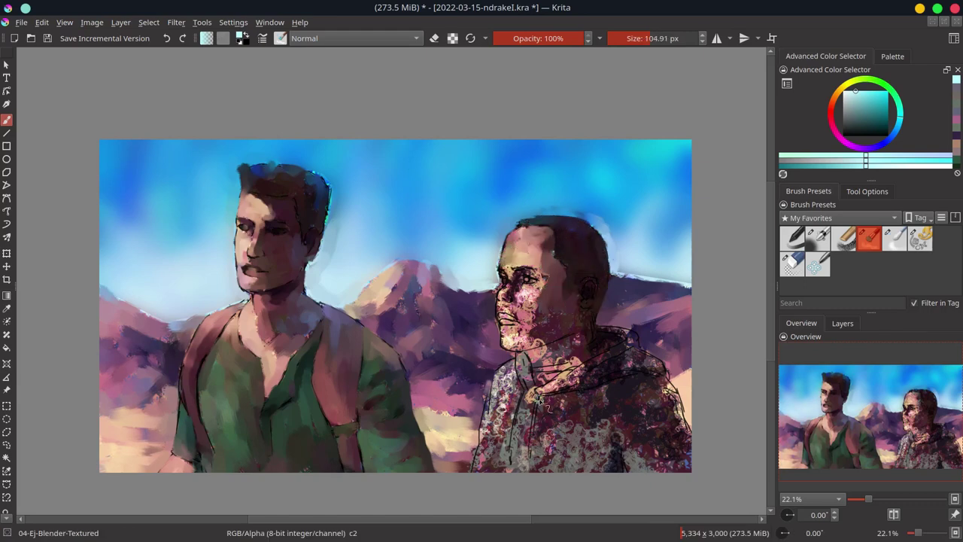
# Step: Paint the right man's cheek, jaw, neck and collar with pink highlights and dark red shading
pyautogui.press('[')
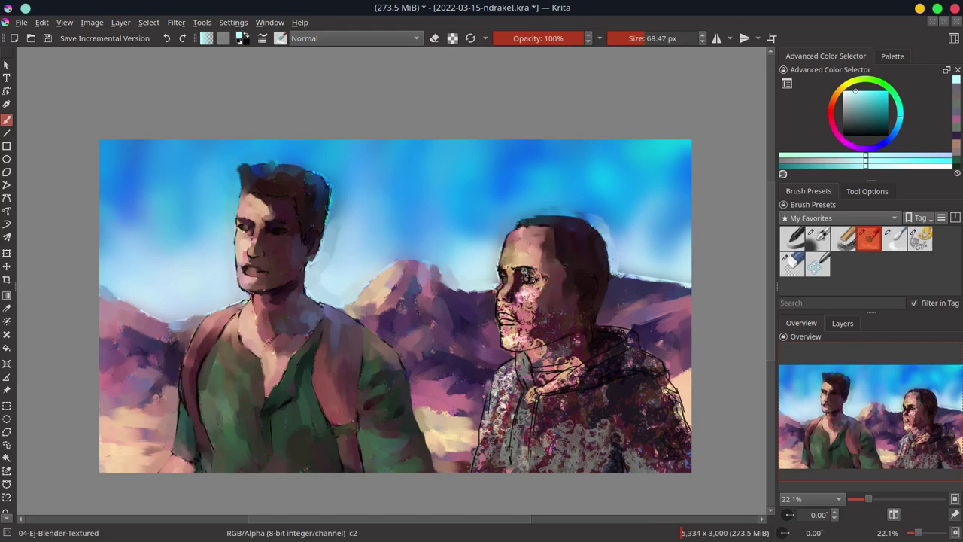
pyautogui.moveTo(540, 291); pyautogui.dragTo(507, 257)
pyautogui.keyDown('ctrl'); pyautogui.click(507, 314); pyautogui.keyUp('ctrl')
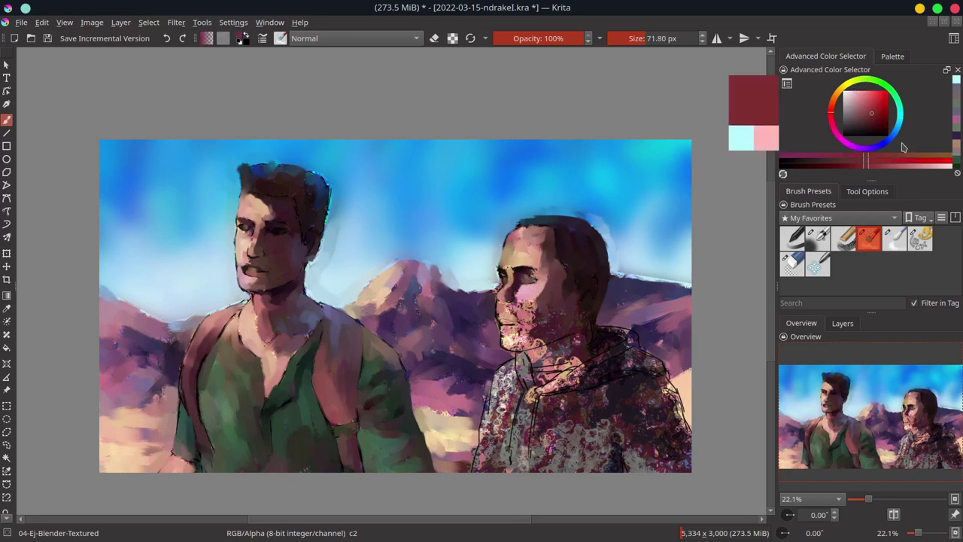
pyautogui.moveTo(508, 309); pyautogui.dragTo(588, 297)
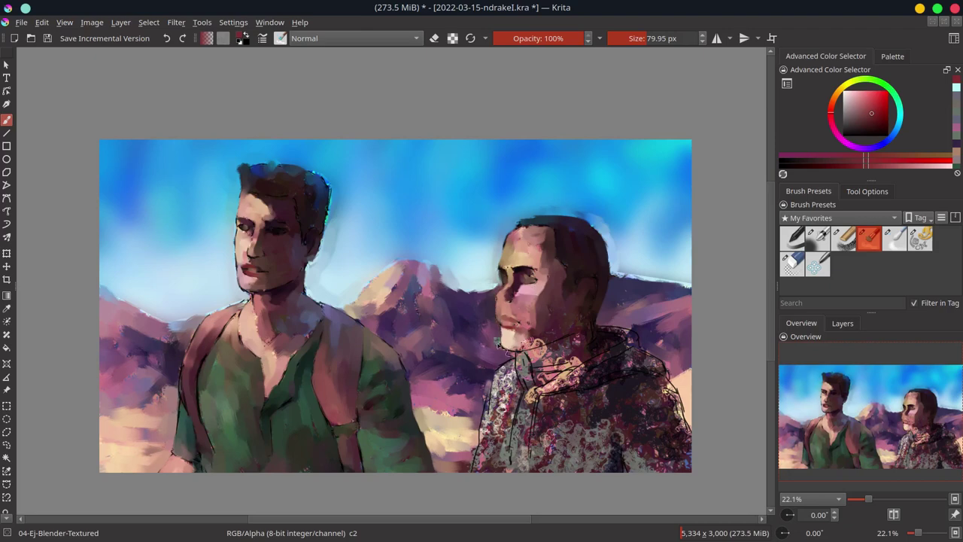
pyautogui.moveTo(560, 350)
pyautogui.mouseDown()
pyautogui.moveTo(519, 380)
pyautogui.moveTo(611, 338)
pyautogui.mouseUp()
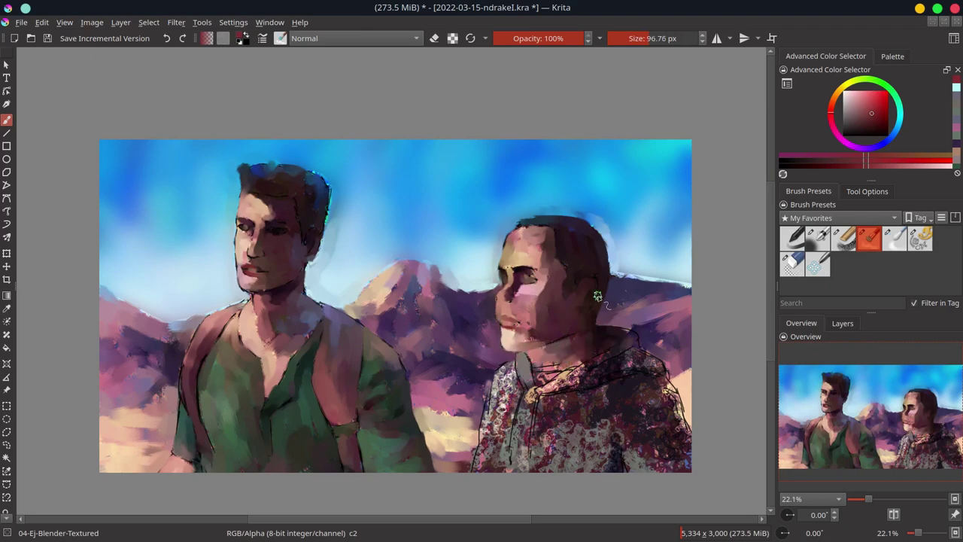
# Step: Cover the right man's hoodie texture with grey-pink strokes and save the file
pyautogui.moveTo(502, 376); pyautogui.dragTo(485, 459)
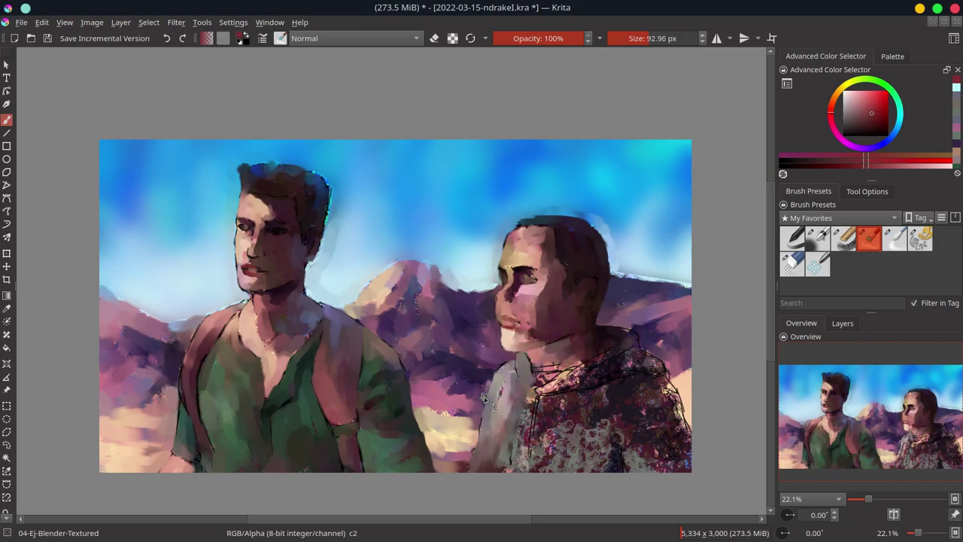
pyautogui.moveTo(535, 372); pyautogui.dragTo(655, 364)
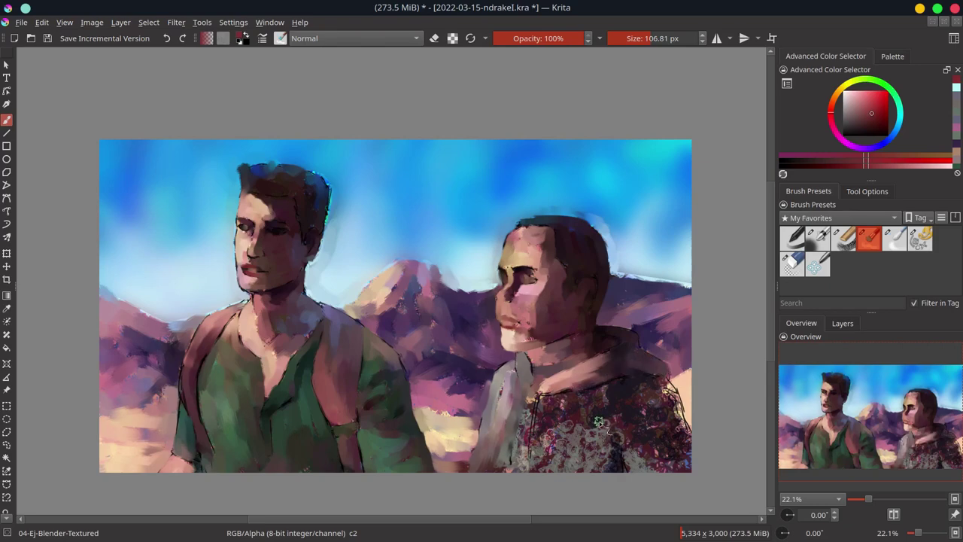
pyautogui.moveTo(598, 422)
pyautogui.mouseDown()
pyautogui.moveTo(527, 422)
pyautogui.moveTo(571, 467)
pyautogui.mouseUp()
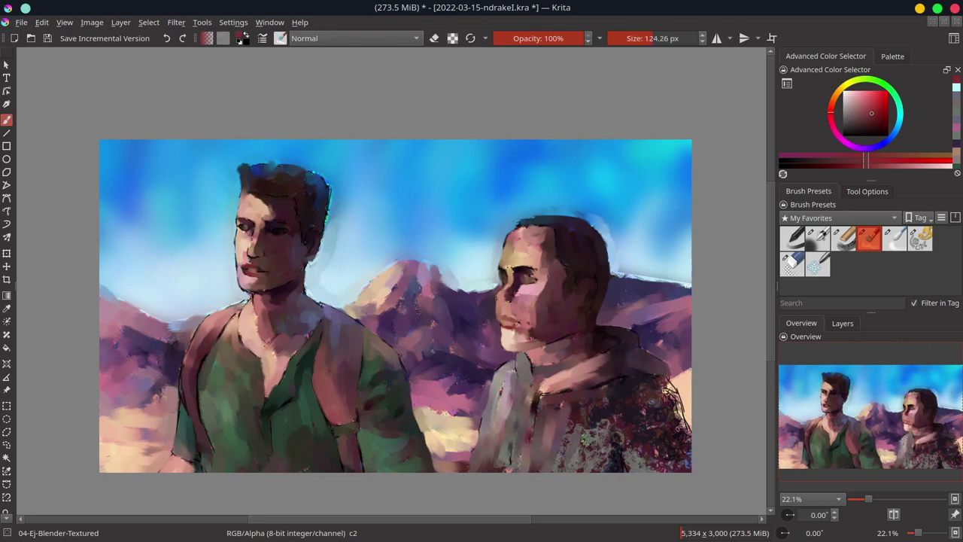
pyautogui.moveTo(572, 407)
pyautogui.mouseDown()
pyautogui.moveTo(626, 385)
pyautogui.moveTo(691, 466)
pyautogui.mouseUp()
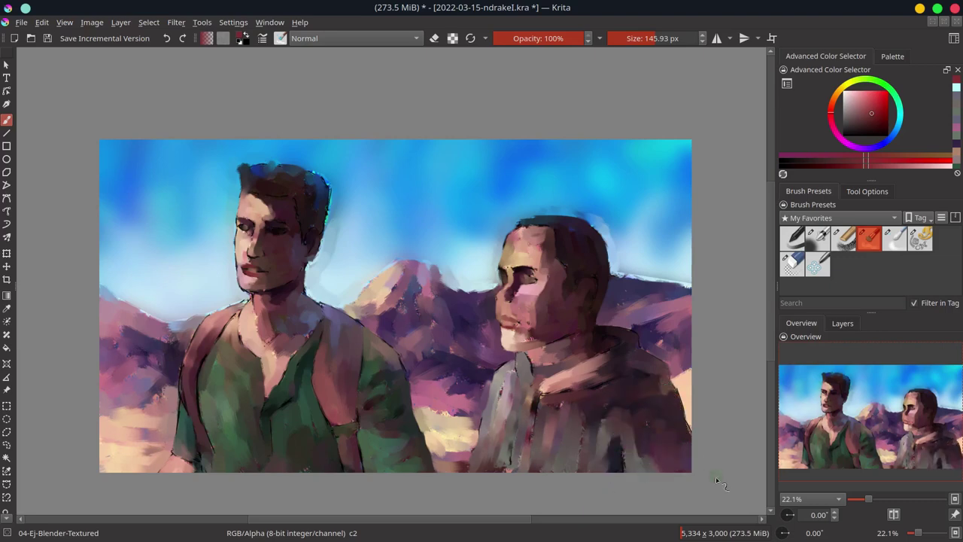
pyautogui.hotkey('ctrl', 's')
# Step: Freehand-select the sky around both men and make the Background layer active
pyautogui.click(7, 444)
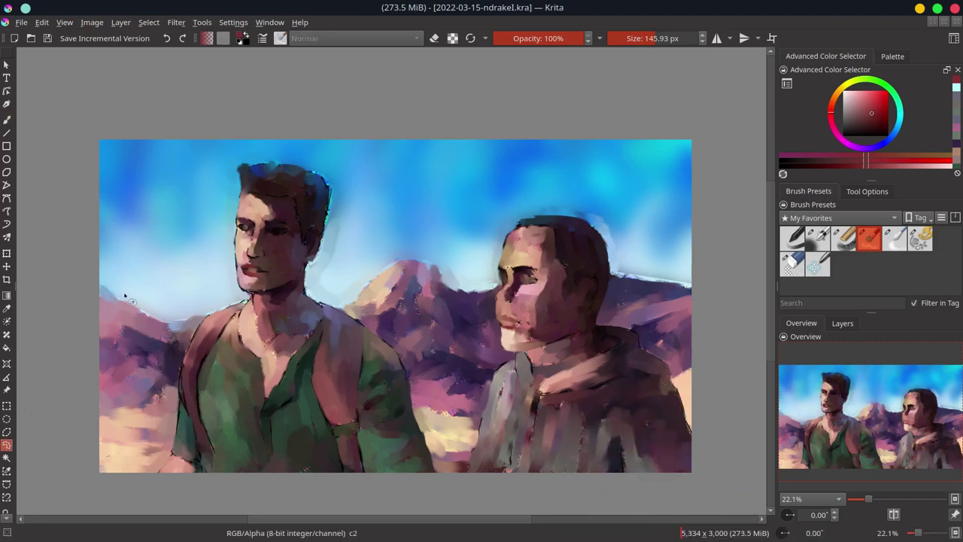
pyautogui.moveTo(624, 284); pyautogui.dragTo(73, 172)
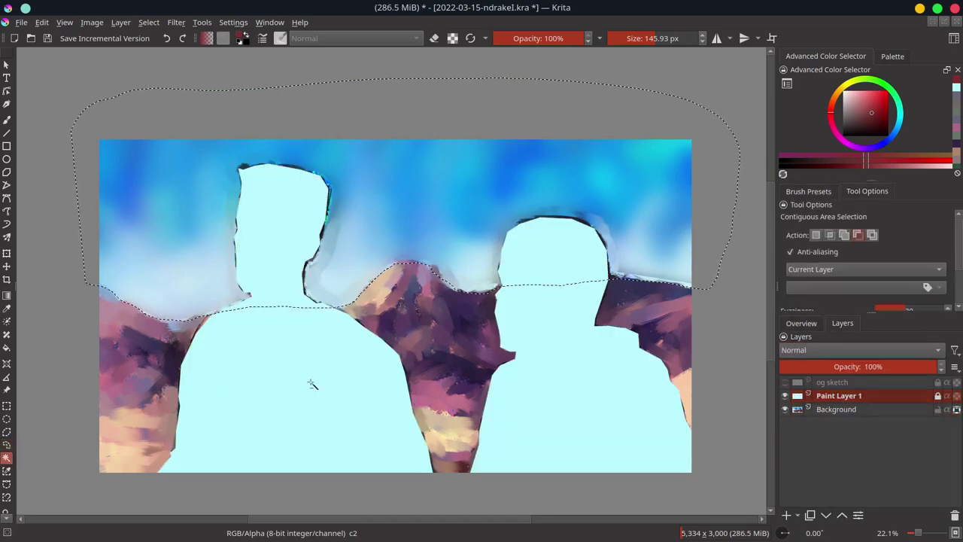
pyautogui.press('f')
pyautogui.press('Insert')
pyautogui.hotkey('shift', 'BackSpace')
pyautogui.keyDown('shift'); pyautogui.click(785, 422); pyautogui.keyUp('shift')
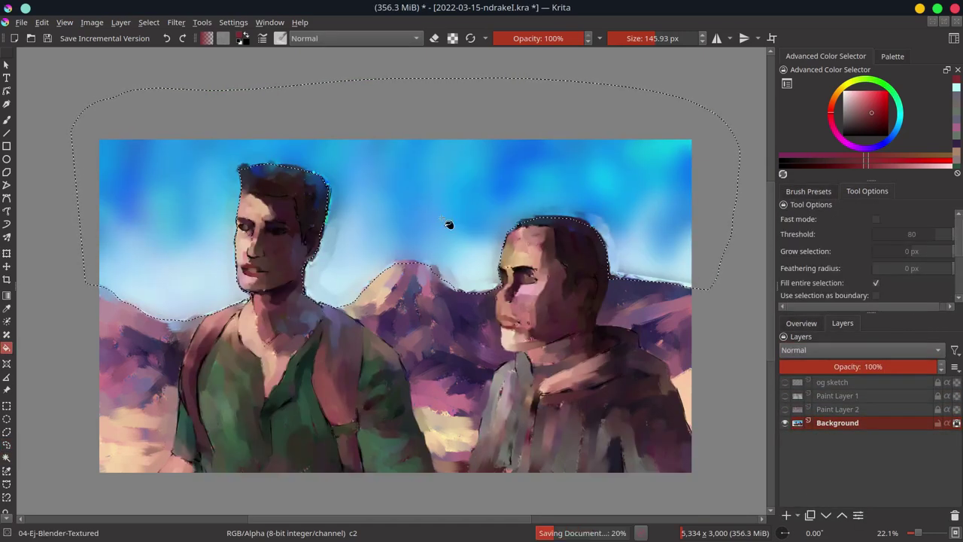
# Step: Airbrush the selected sky a deeper blue on the Background layer
pyautogui.press('b')
pyautogui.scroll(-3, 320, 244)
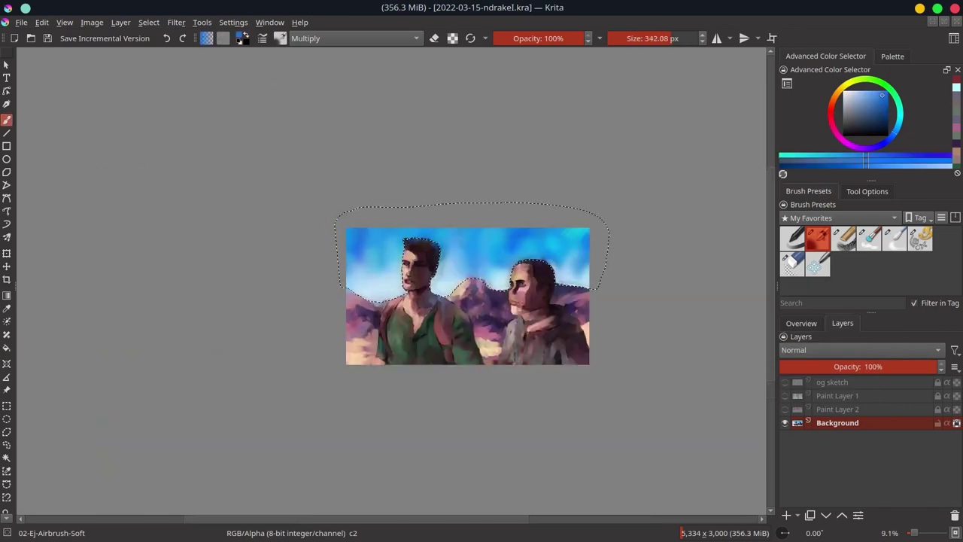
pyautogui.click(886, 95)
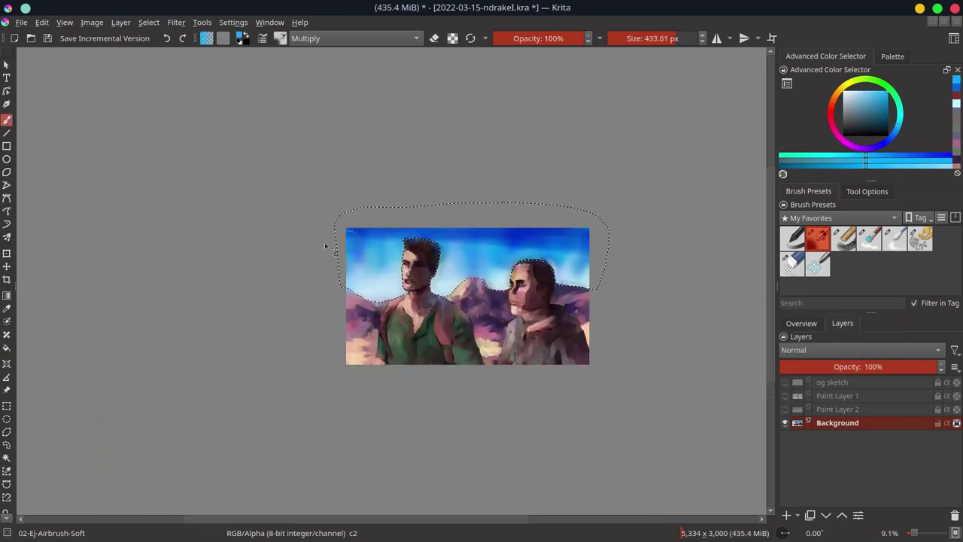
pyautogui.hotkey('ctrl', 'z')
pyautogui.moveTo(362, 229); pyautogui.dragTo(619, 287)
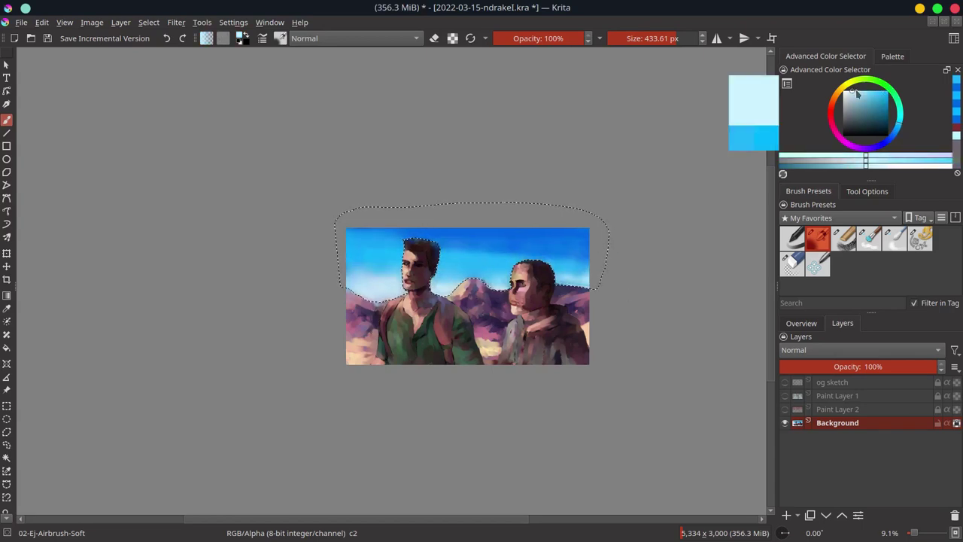
pyautogui.keyDown('ctrl'); pyautogui.click(550, 237); pyautogui.keyUp('ctrl')
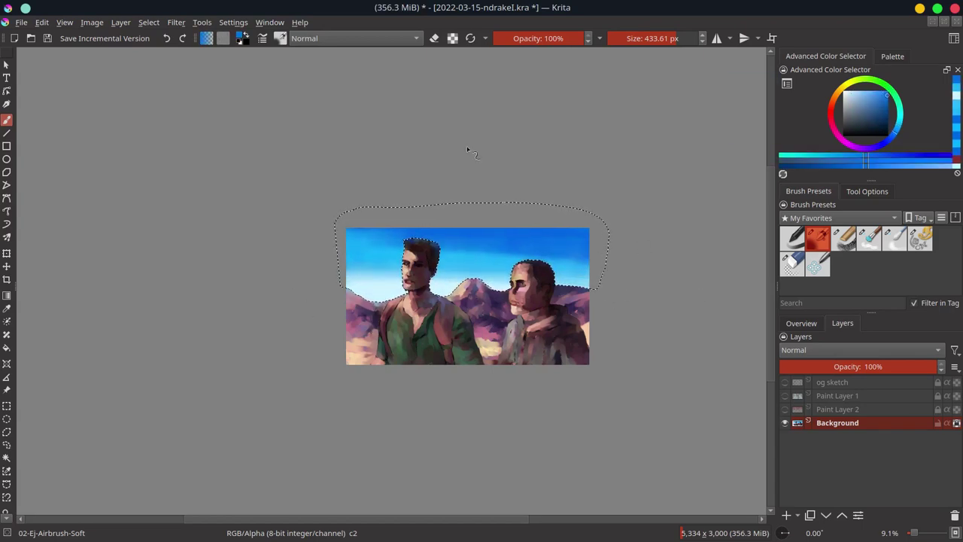
# Step: Blend the sky with light cyan, save the painting and deselect the sky
pyautogui.hotkey('ctrl', 'shift', 'f')
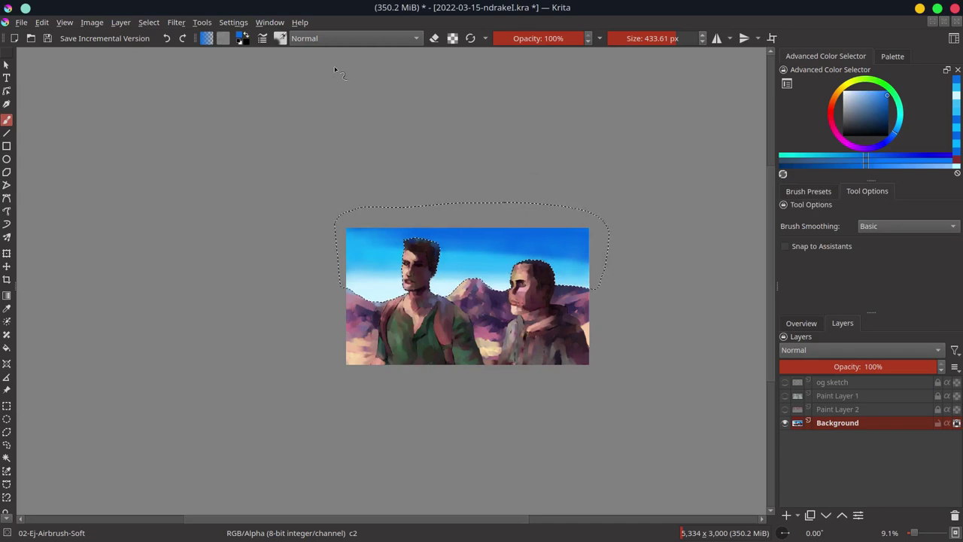
pyautogui.press('/')
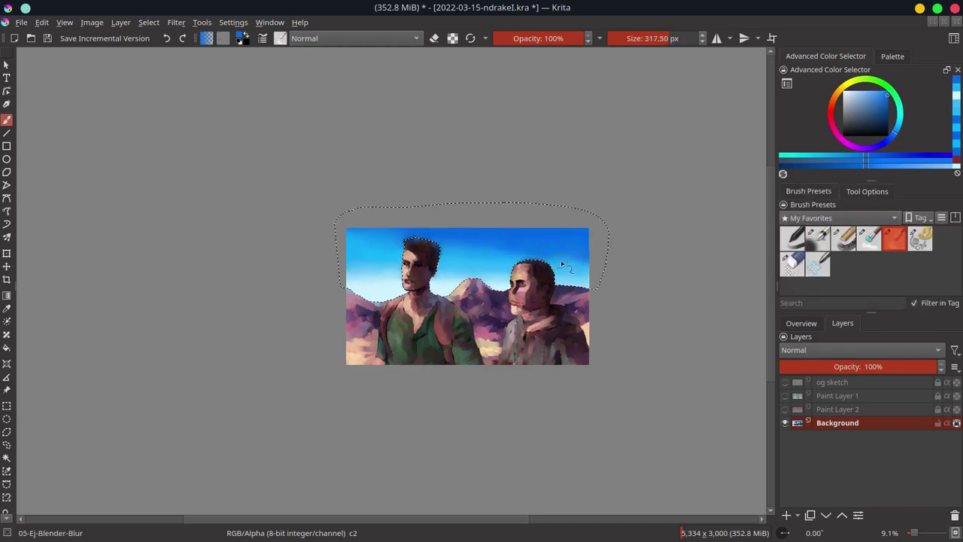
pyautogui.press('/')
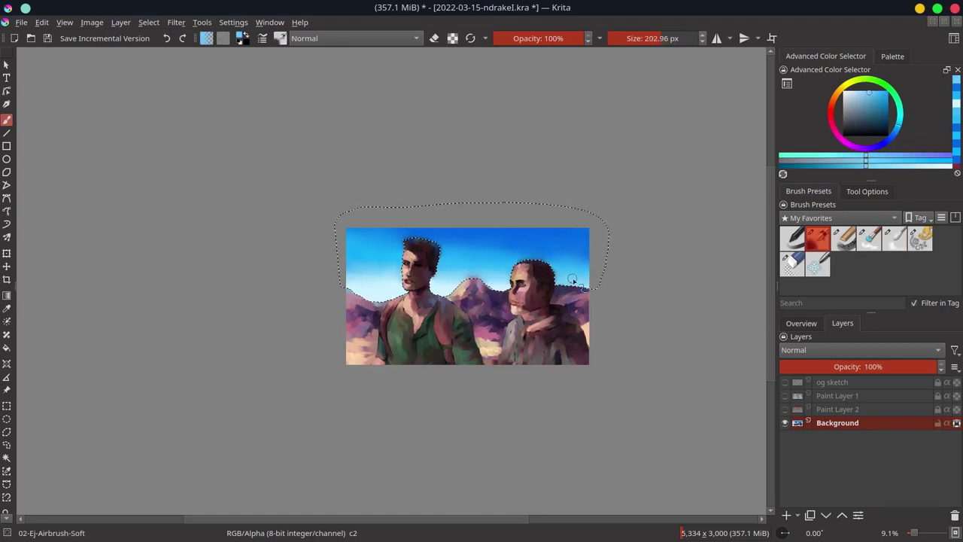
pyautogui.moveTo(493, 249)
pyautogui.mouseDown()
pyautogui.moveTo(452, 271)
pyautogui.moveTo(495, 290)
pyautogui.mouseUp()
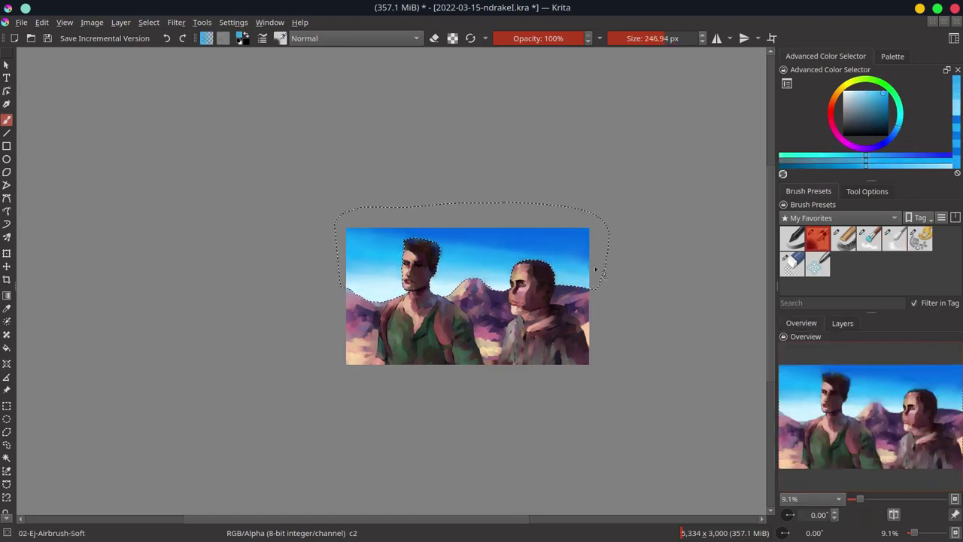
pyautogui.hotkey('ctrl', 's')
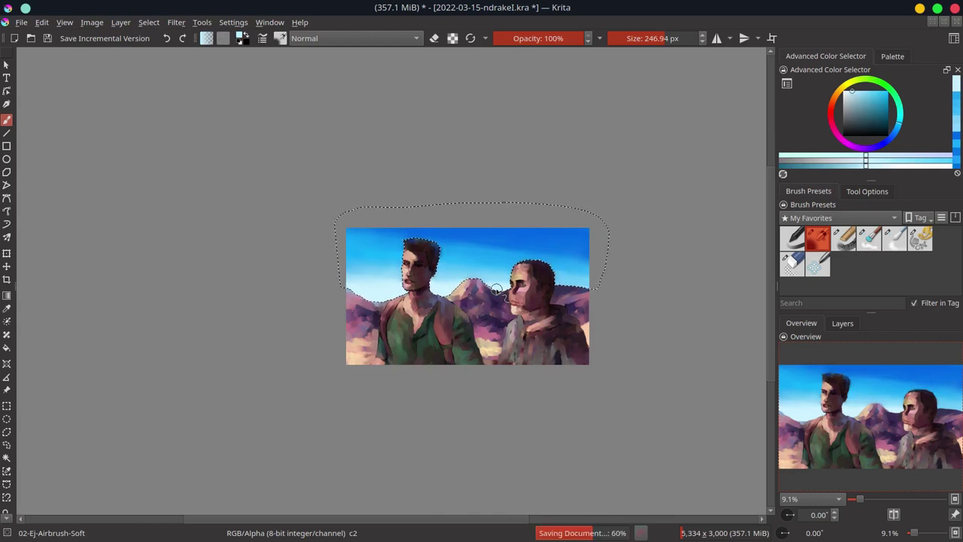
pyautogui.click(148, 22)
pyautogui.click(160, 54)
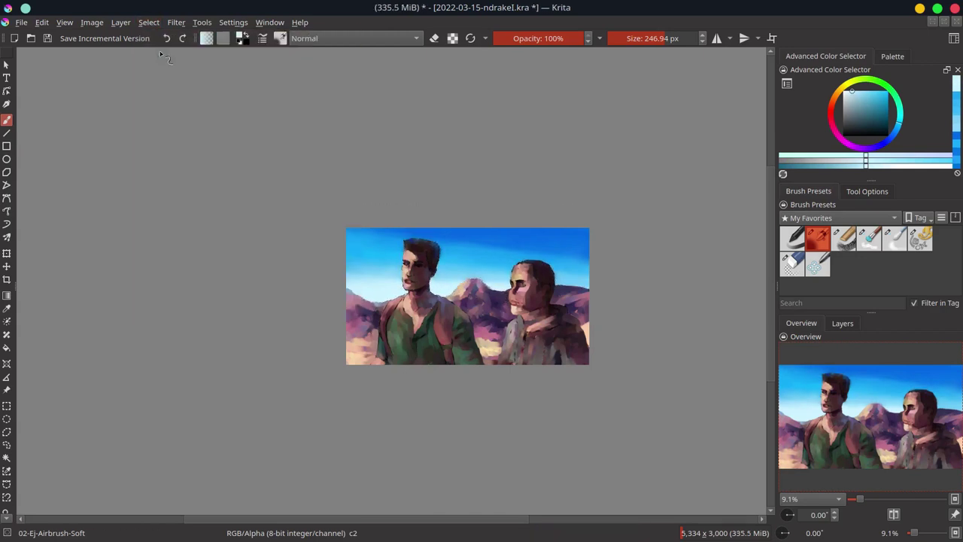
# Step: With the 03-Ej-Chalk-Grainy brush, dab canvas-sampled pinks and oranges onto the lower-left mountain
pyautogui.press('/')
pyautogui.press('x')
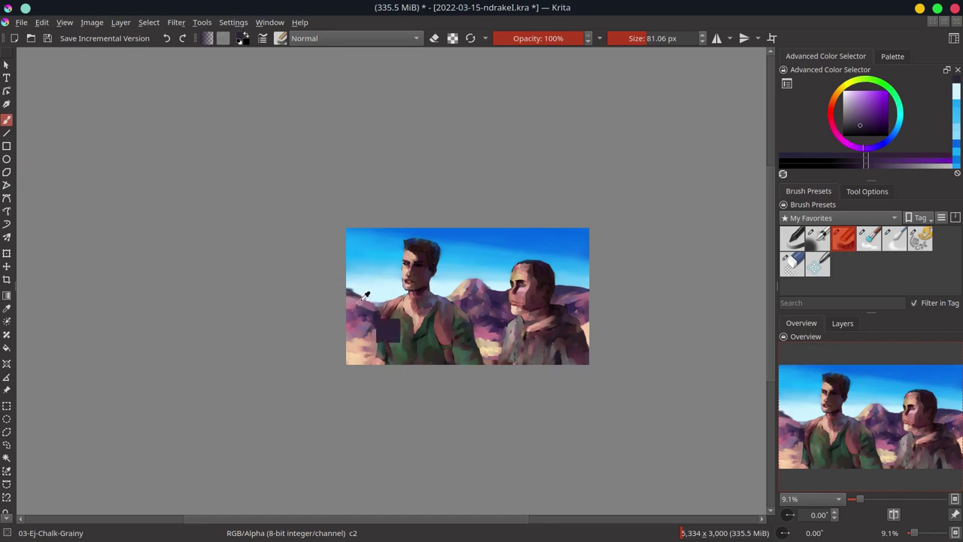
pyautogui.keyDown('ctrl'); pyautogui.click(365, 295); pyautogui.keyUp('ctrl')
pyautogui.moveTo(364, 295); pyautogui.dragTo(366, 320)
pyautogui.keyDown('ctrl'); pyautogui.click(370, 310); pyautogui.keyUp('ctrl')
pyautogui.keyDown('ctrl'); pyautogui.click(367, 320); pyautogui.keyUp('ctrl')
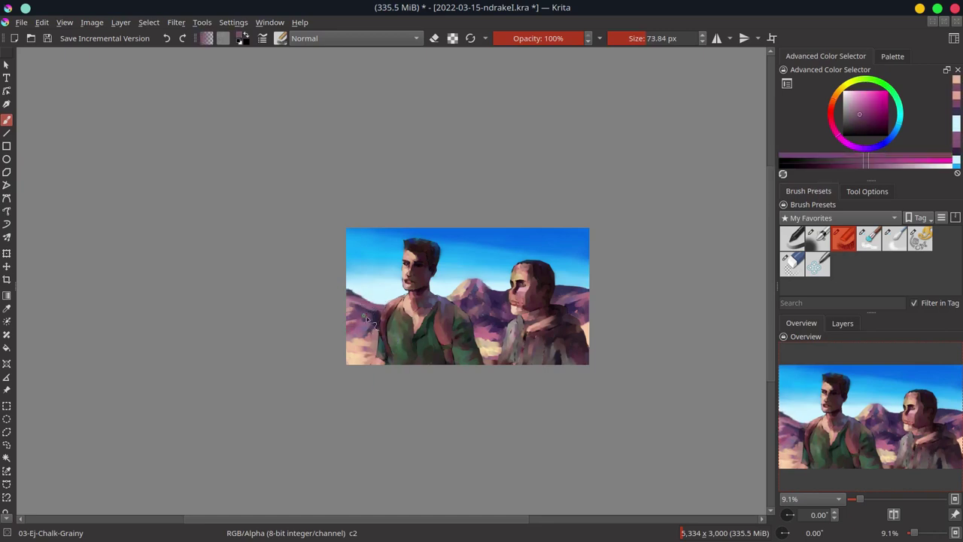
pyautogui.keyDown('ctrl'); pyautogui.click(370, 325); pyautogui.keyUp('ctrl')
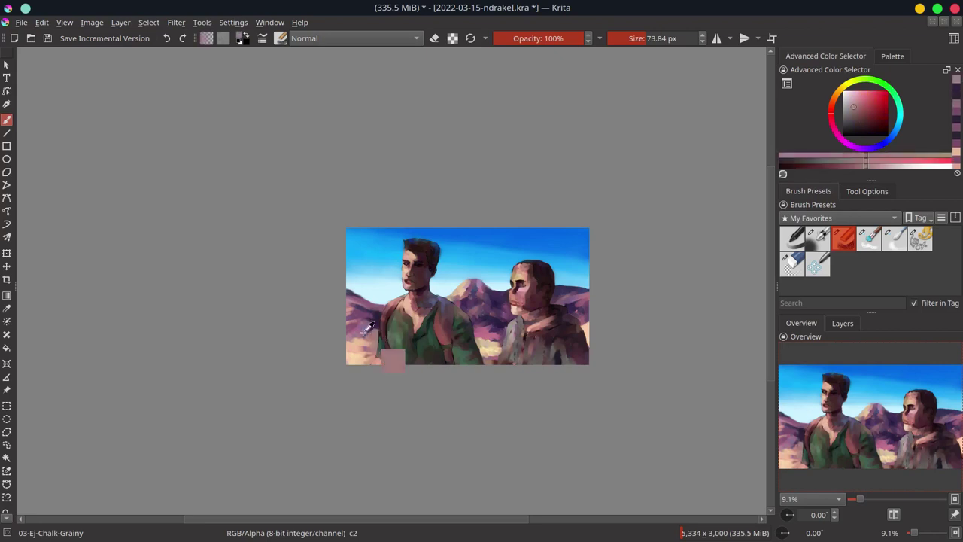
pyautogui.keyDown('ctrl'); pyautogui.click(355, 343); pyautogui.keyUp('ctrl')
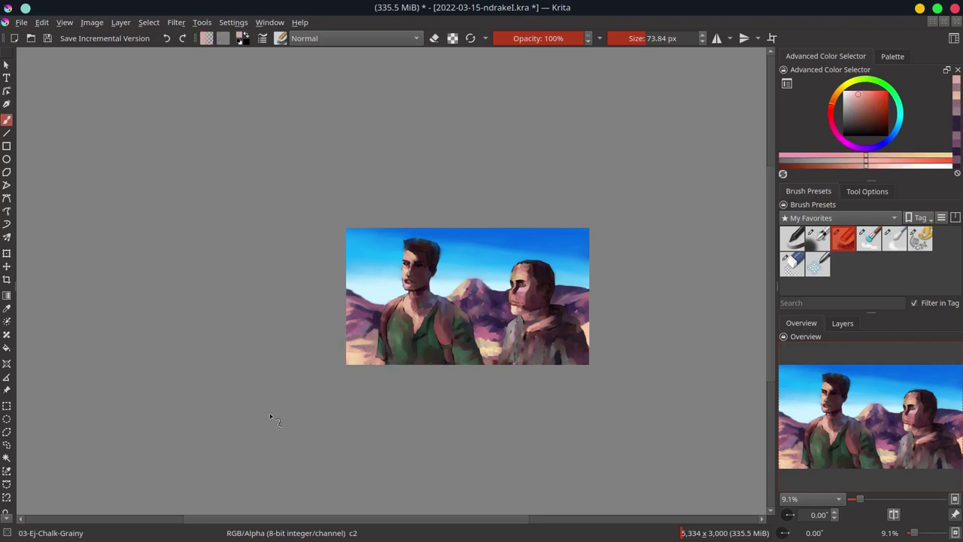
pyautogui.keyDown('ctrl'); pyautogui.click(376, 359); pyautogui.keyUp('ctrl')
pyautogui.keyDown('ctrl'); pyautogui.click(360, 358); pyautogui.keyUp('ctrl')
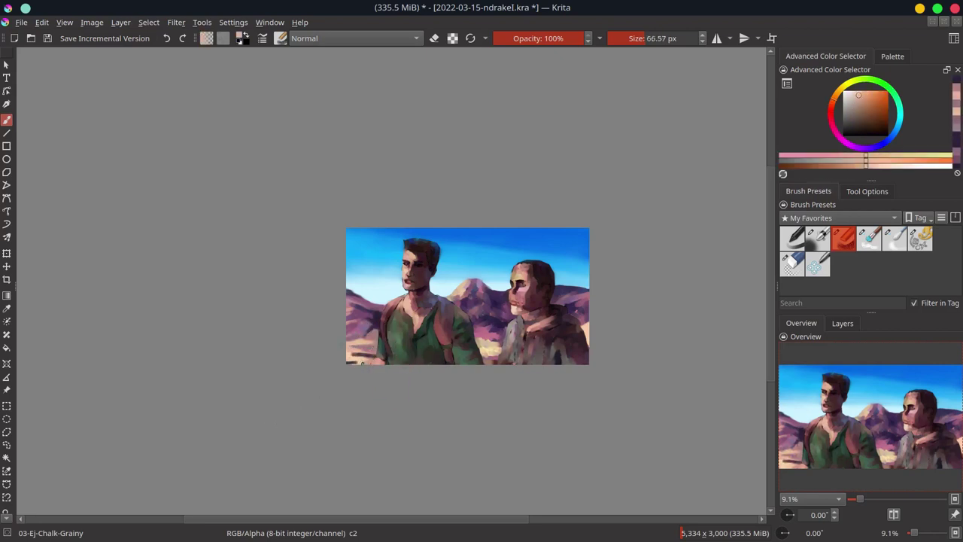
pyautogui.moveTo(361, 363); pyautogui.dragTo(361, 352)
# Step: Touch up the mountain beside the right man with sampled sky blue, peach and dark purple
pyautogui.keyDown('ctrl'); pyautogui.click(357, 292); pyautogui.keyUp('ctrl')
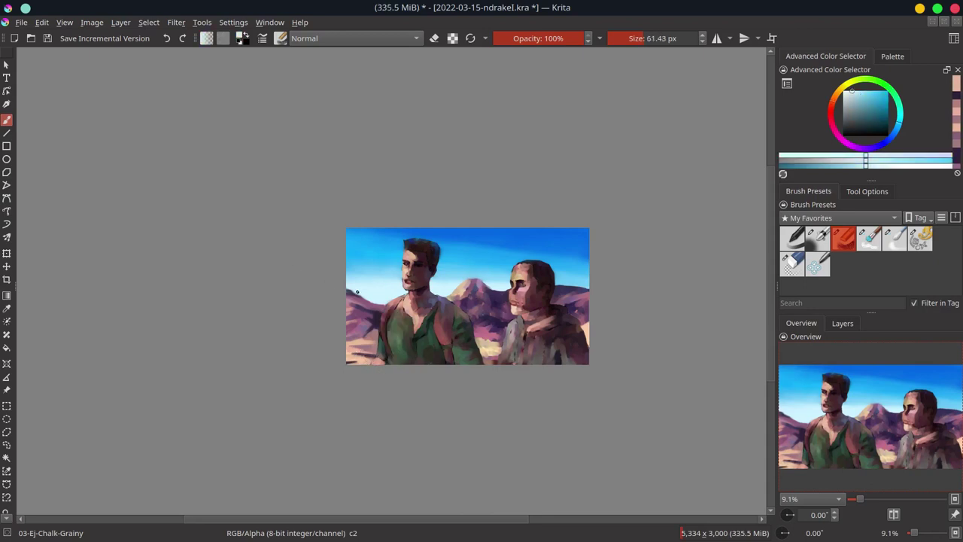
pyautogui.keyDown('ctrl'); pyautogui.click(457, 290); pyautogui.keyUp('ctrl')
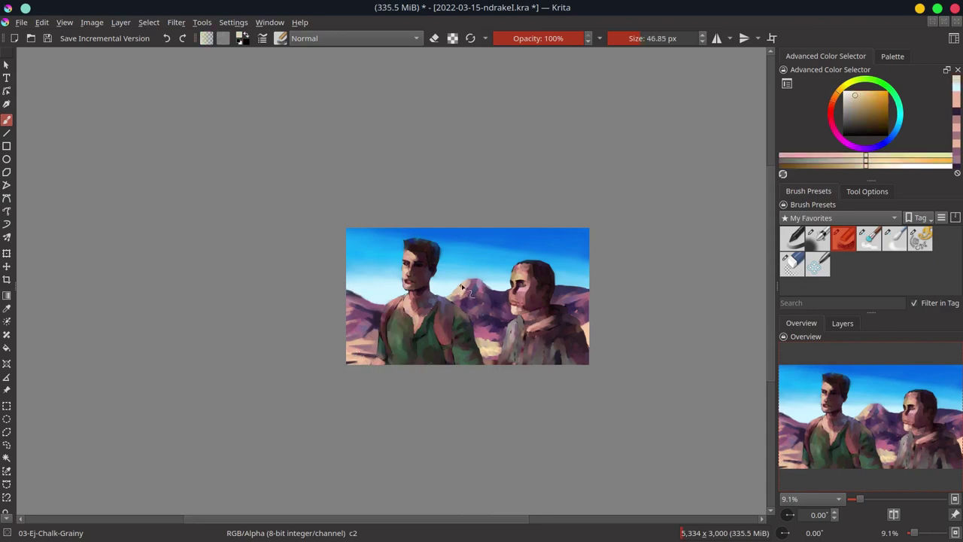
pyautogui.keyDown('ctrl'); pyautogui.click(484, 326); pyautogui.keyUp('ctrl')
pyautogui.keyDown('ctrl'); pyautogui.click(474, 289); pyautogui.keyUp('ctrl')
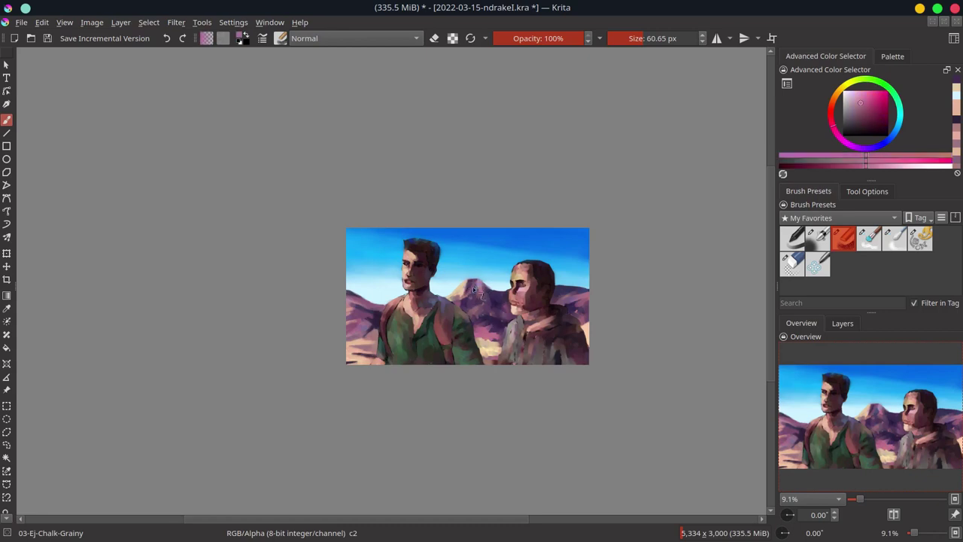
pyautogui.keyDown('ctrl'); pyautogui.click(463, 301); pyautogui.keyUp('ctrl')
pyautogui.keyDown('ctrl'); pyautogui.click(488, 290); pyautogui.keyUp('ctrl')
pyautogui.keyDown('ctrl'); pyautogui.click(511, 320); pyautogui.keyUp('ctrl')
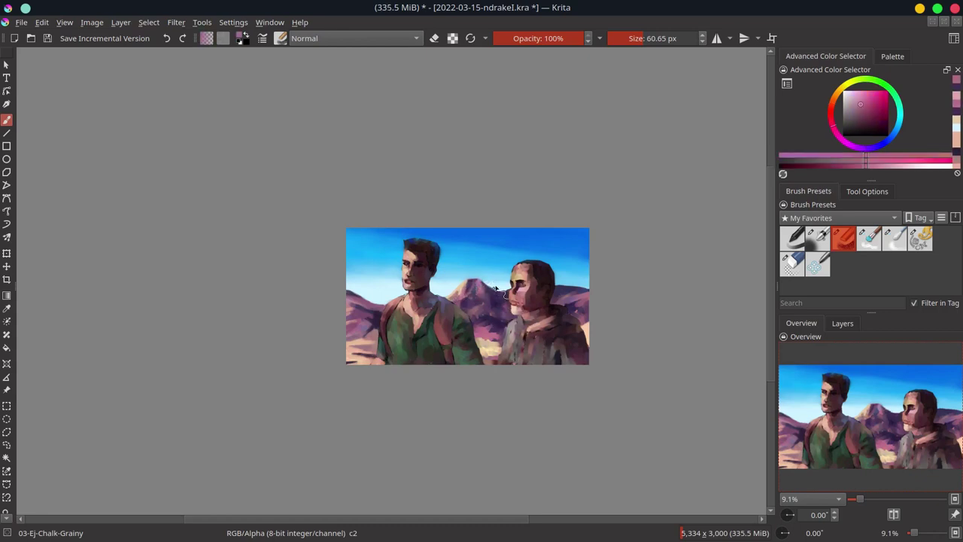
pyautogui.keyDown('ctrl'); pyautogui.click(472, 301); pyautogui.keyUp('ctrl')
pyautogui.keyDown('ctrl'); pyautogui.click(488, 316); pyautogui.keyUp('ctrl')
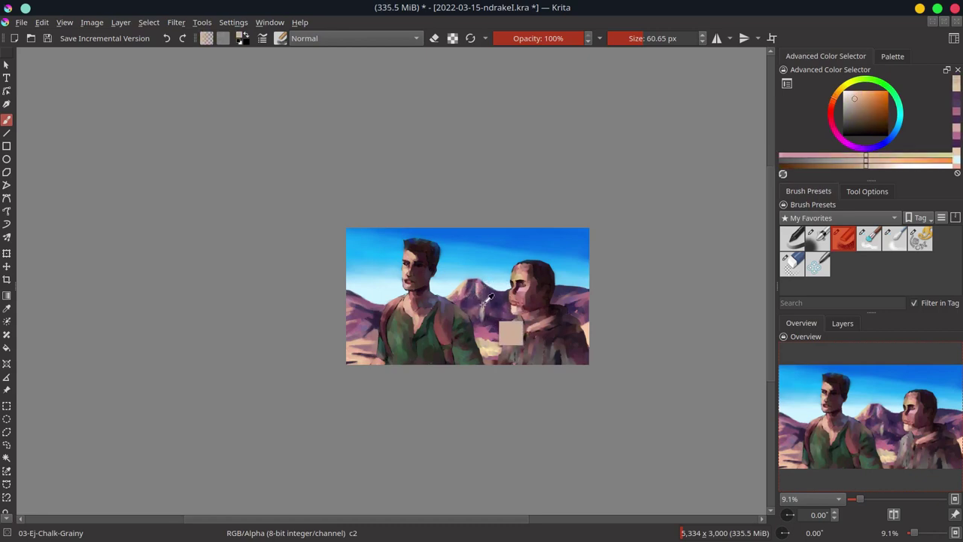
pyautogui.keyDown('ctrl'); pyautogui.click(466, 316); pyautogui.keyUp('ctrl')
pyautogui.keyDown('ctrl'); pyautogui.click(492, 305); pyautogui.keyUp('ctrl')
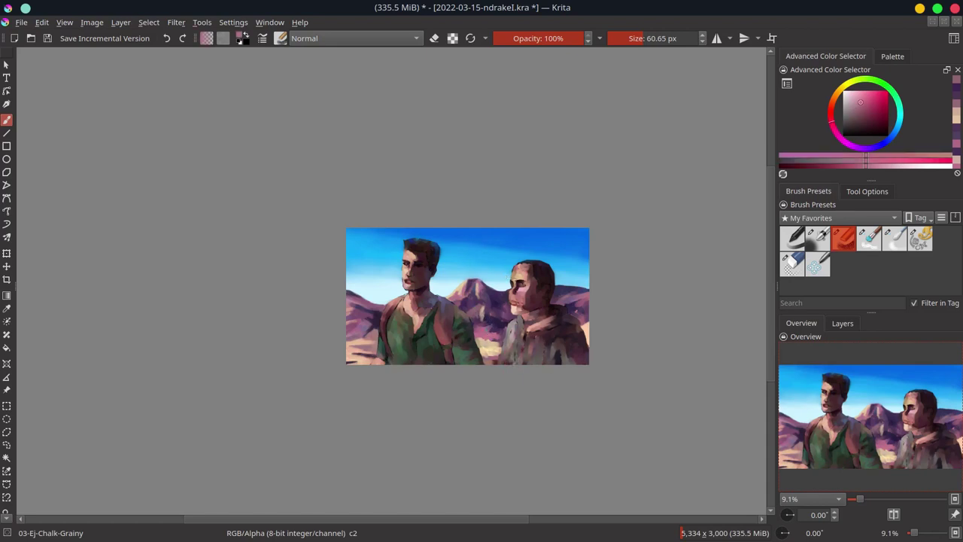
# Step: Add small peach, purple, yellowish and muted pink touch-ups near the right man, then save
pyautogui.keyDown('ctrl'); pyautogui.click(487, 331); pyautogui.keyUp('ctrl')
pyautogui.keyDown('ctrl'); pyautogui.click(488, 337); pyautogui.keyUp('ctrl')
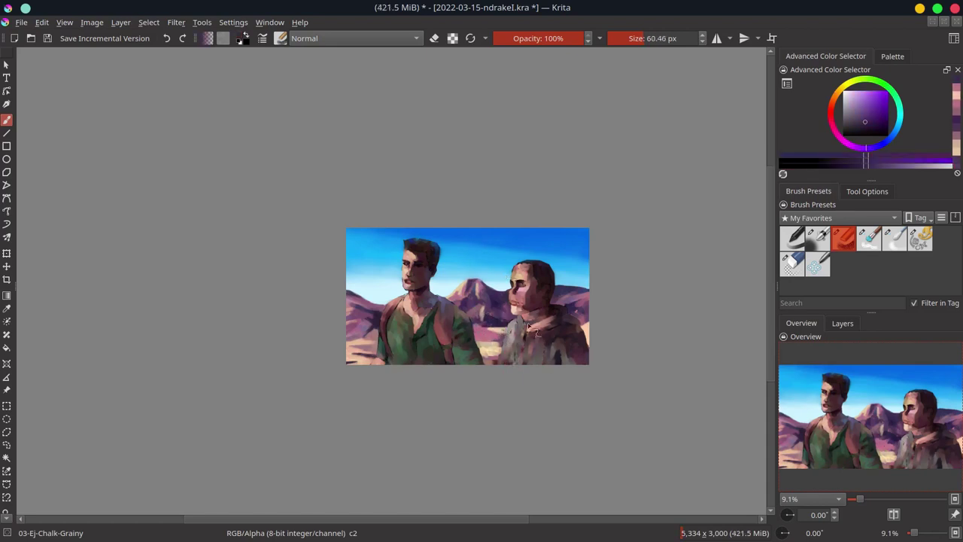
pyautogui.keyDown('ctrl'); pyautogui.click(490, 348); pyautogui.keyUp('ctrl')
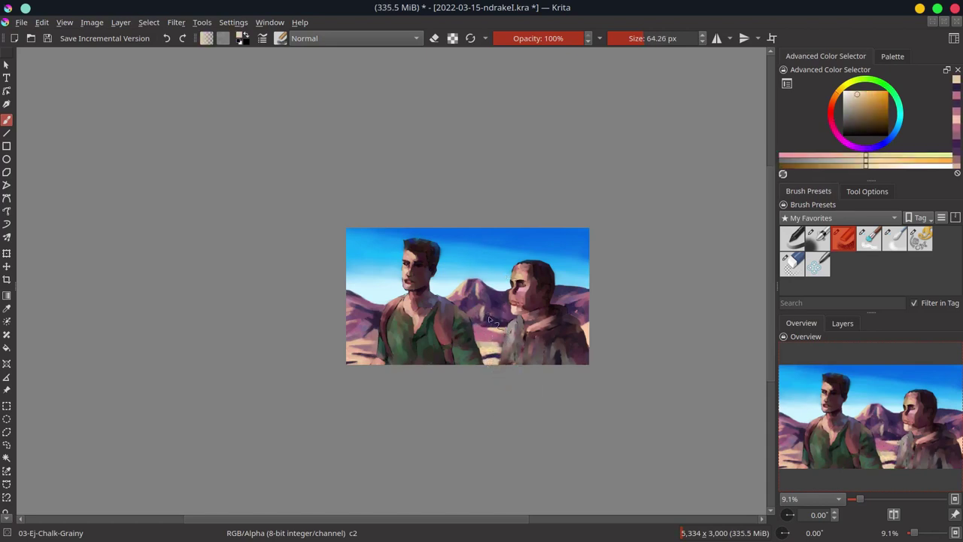
pyautogui.keyDown('ctrl'); pyautogui.click(489, 320); pyautogui.keyUp('ctrl')
pyautogui.keyDown('ctrl'); pyautogui.click(495, 321); pyautogui.keyUp('ctrl')
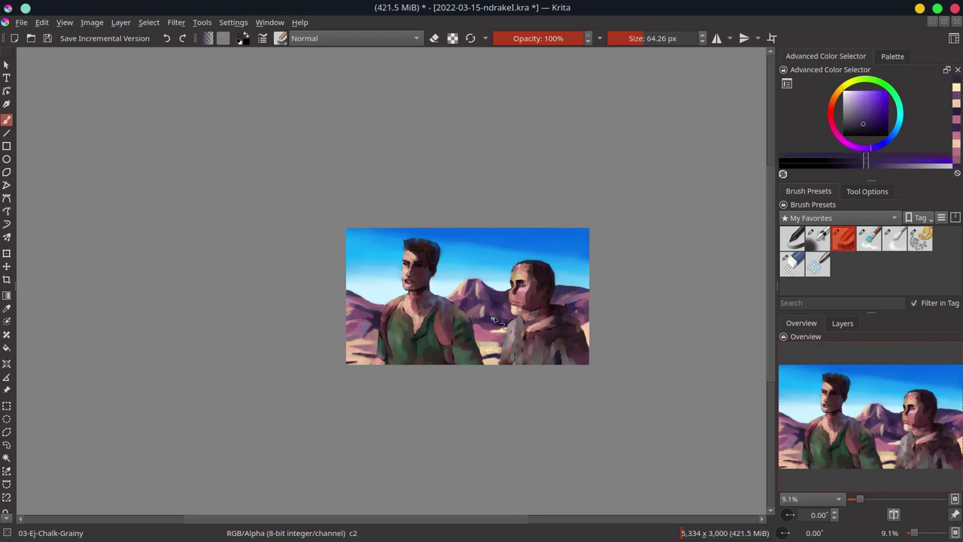
pyautogui.keyDown('ctrl'); pyautogui.click(521, 326); pyautogui.keyUp('ctrl')
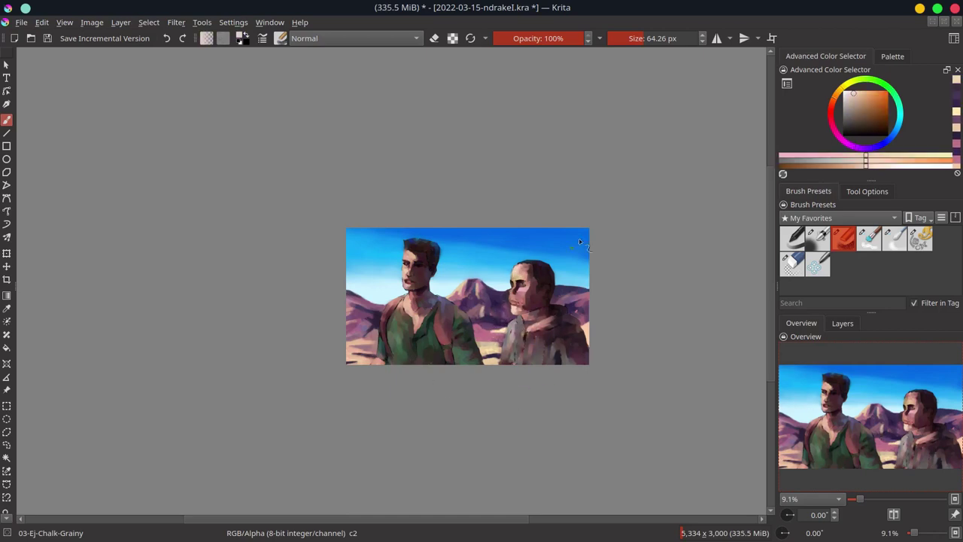
pyautogui.keyDown('ctrl'); pyautogui.click(503, 331); pyautogui.keyUp('ctrl')
pyautogui.keyDown('ctrl'); pyautogui.click(506, 337); pyautogui.keyUp('ctrl')
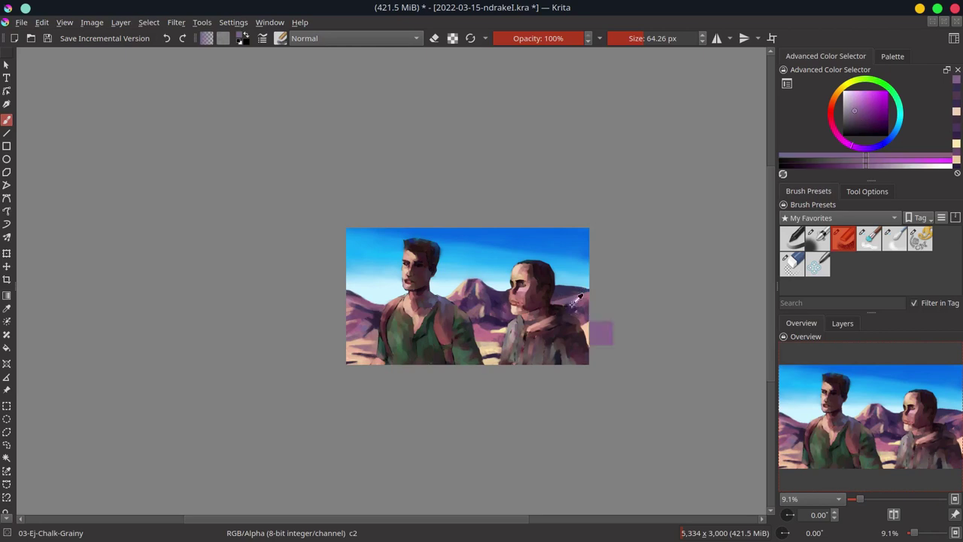
pyautogui.keyDown('ctrl'); pyautogui.click(575, 314); pyautogui.keyUp('ctrl')
pyautogui.hotkey('ctrl', 's')
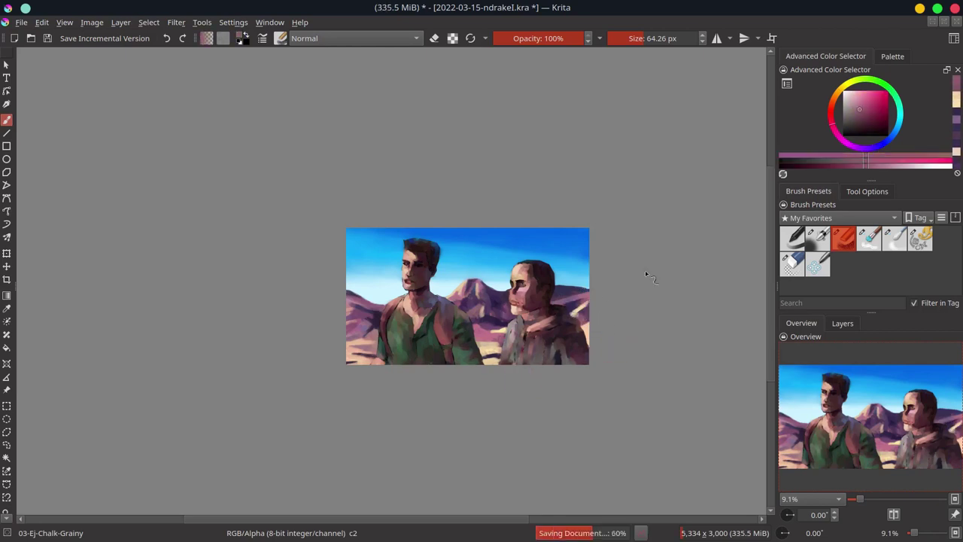
# Step: Sample dark purples from the canvas for further touch-ups around the figures
pyautogui.click(47, 38)
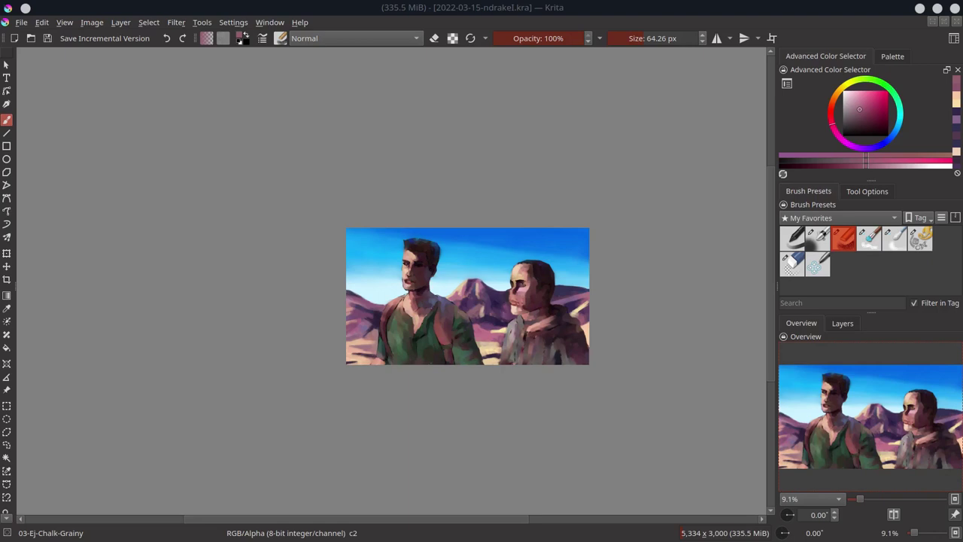
pyautogui.keyDown('ctrl'); pyautogui.click(537, 343); pyautogui.keyUp('ctrl')
pyautogui.keyDown('ctrl'); pyautogui.click(474, 292); pyautogui.keyUp('ctrl')
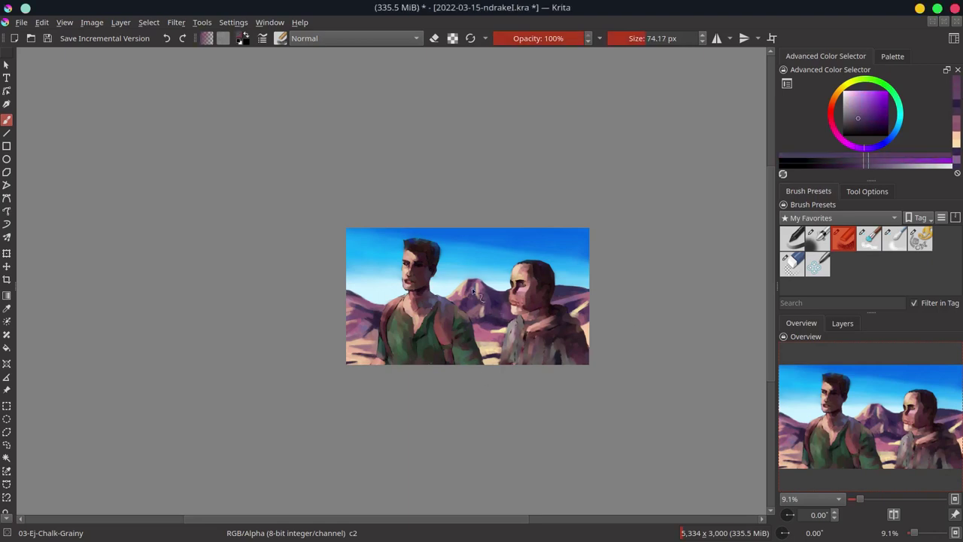
pyautogui.keyDown('ctrl'); pyautogui.click(412, 264); pyautogui.keyUp('ctrl')
# Step: Zoom in on the left man's face and try a purple cheek stroke, then undo it
pyautogui.press('/')
pyautogui.scroll(3, 490, 313)
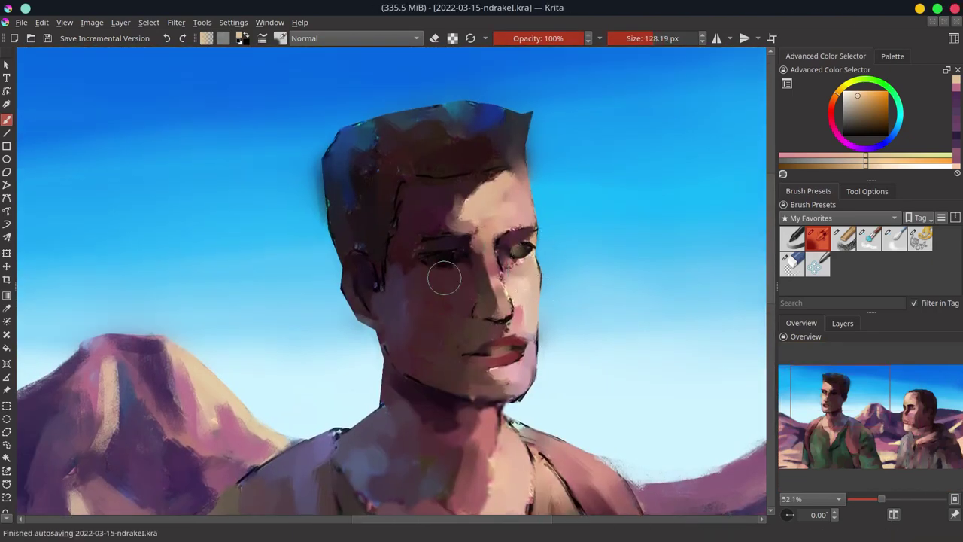
pyautogui.keyDown('ctrl'); pyautogui.click(451, 238); pyautogui.keyUp('ctrl')
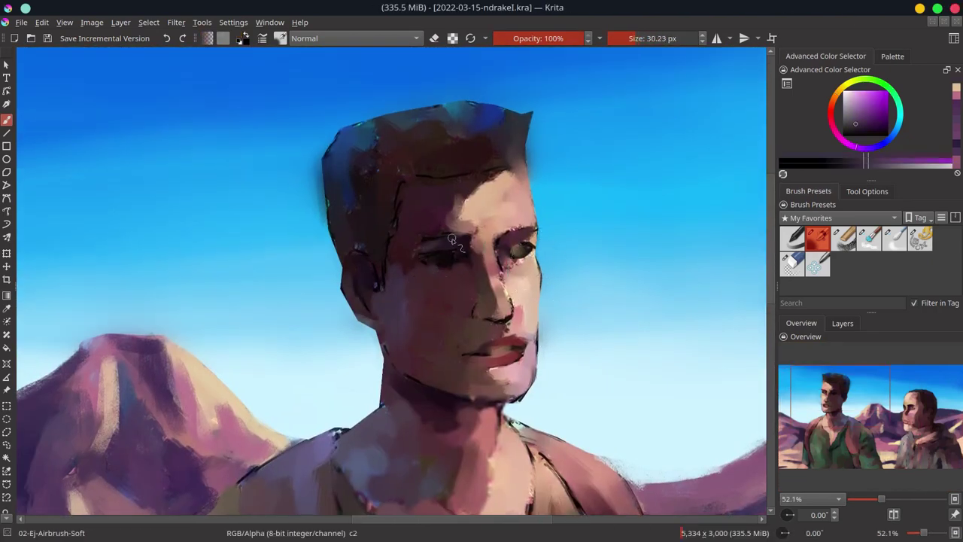
pyautogui.moveTo(451, 238); pyautogui.dragTo(409, 307)
pyautogui.hotkey('ctrl', 'z')
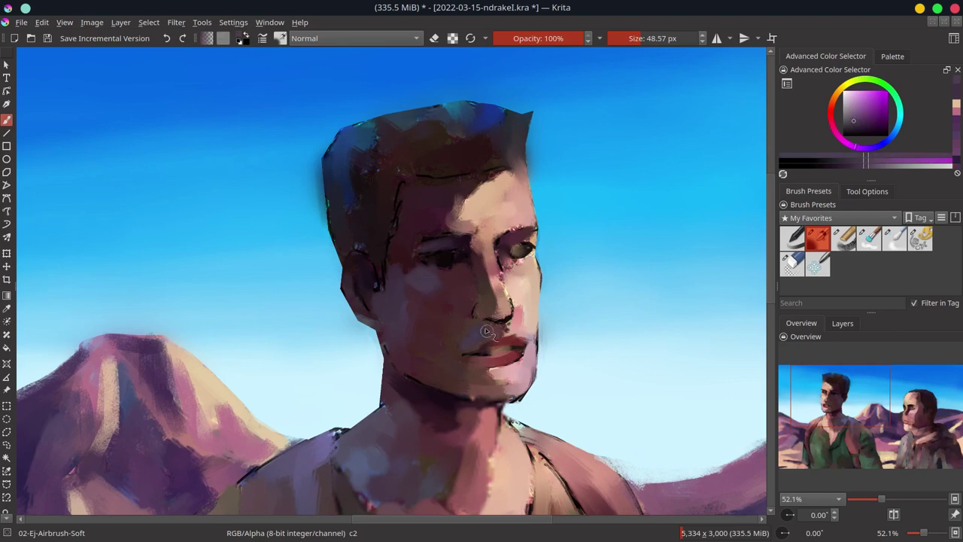
# Step: Repaint the brow with sampled lighter skin tones, then save
pyautogui.keyDown('ctrl'); pyautogui.click(399, 286); pyautogui.keyUp('ctrl')
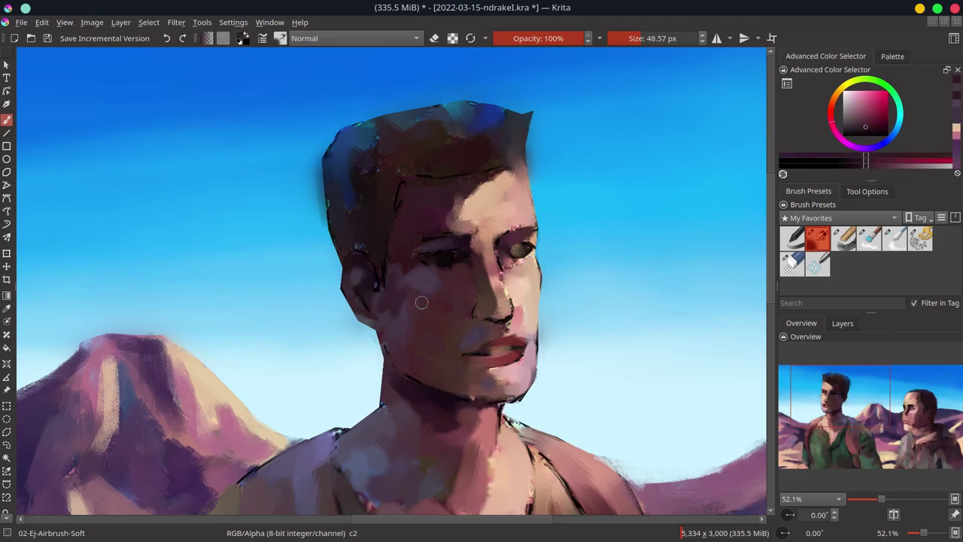
pyautogui.click(419, 356)
pyautogui.keyDown('ctrl'); pyautogui.click(481, 184); pyautogui.keyUp('ctrl')
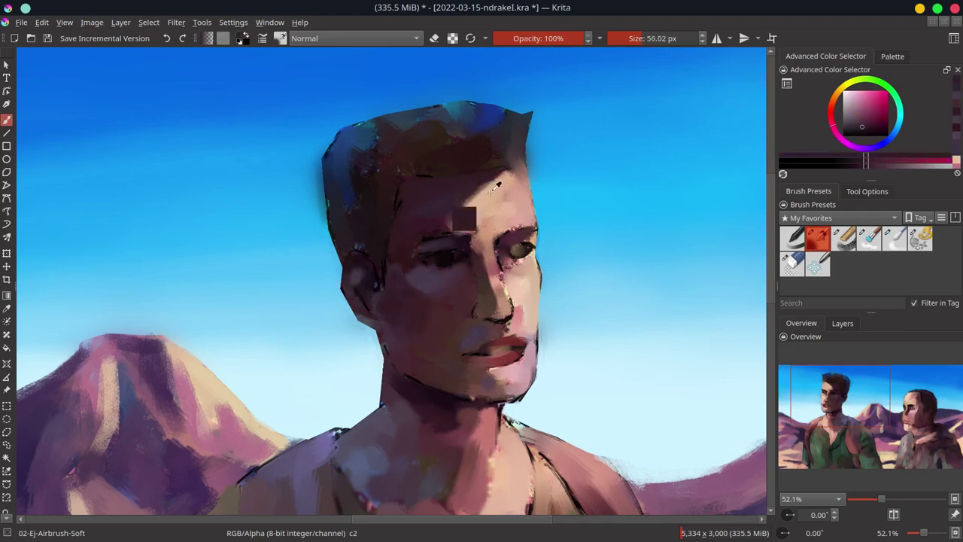
pyautogui.keyDown('ctrl'); pyautogui.click(404, 252); pyautogui.keyUp('ctrl')
pyautogui.moveTo(421, 241); pyautogui.dragTo(398, 240)
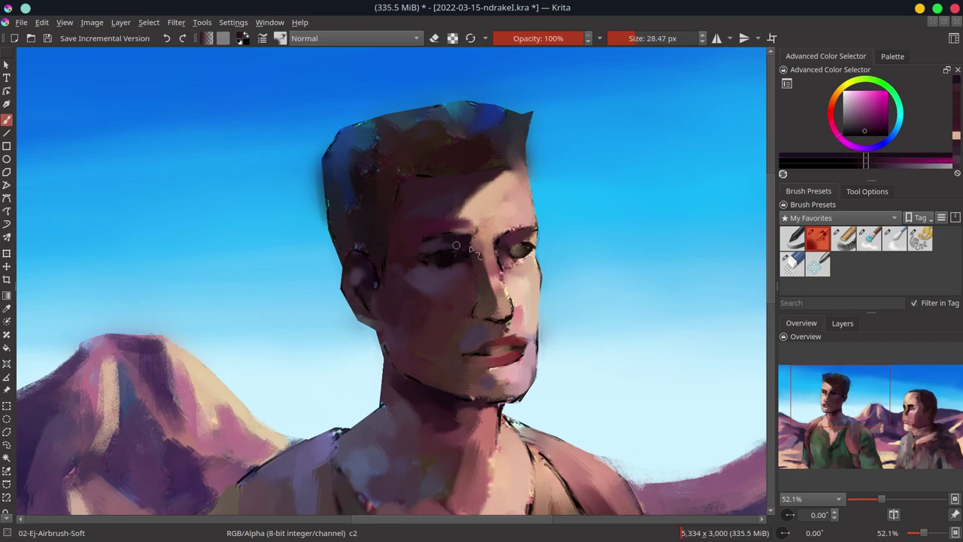
pyautogui.keyDown('ctrl'); pyautogui.click(455, 227); pyautogui.keyUp('ctrl')
pyautogui.moveTo(454, 228); pyautogui.dragTo(443, 228)
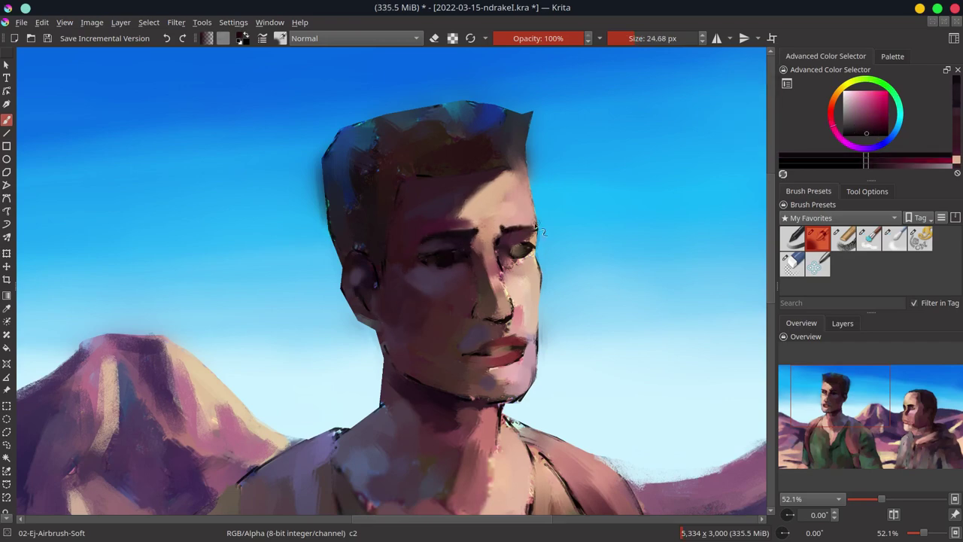
pyautogui.keyDown('ctrl'); pyautogui.click(503, 235); pyautogui.keyUp('ctrl')
pyautogui.hotkey('ctrl', 's')
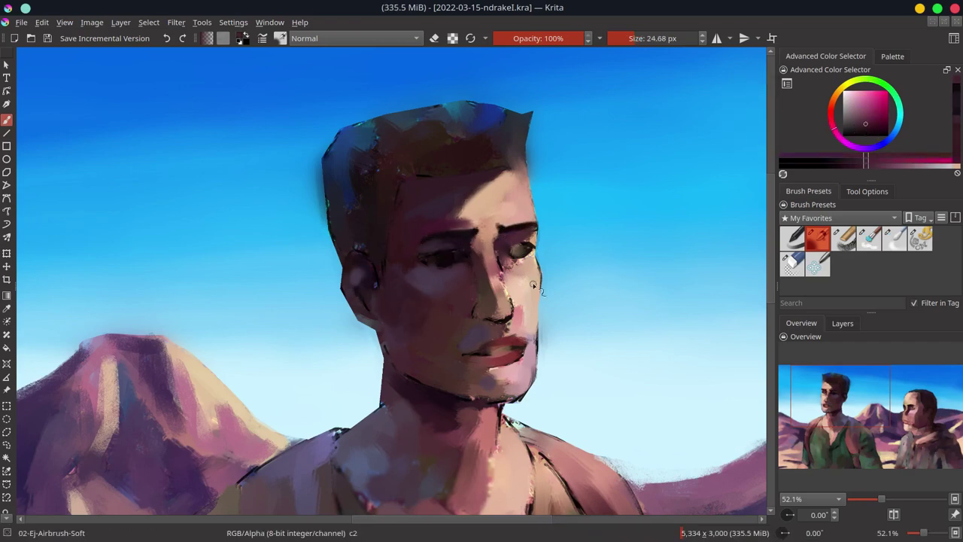
# Step: Paint dark purple strokes near the ear and sample surrounding face and hair tones
pyautogui.keyDown('ctrl'); pyautogui.click(482, 298); pyautogui.keyUp('ctrl')
pyautogui.moveTo(364, 251)
pyautogui.mouseDown()
pyautogui.moveTo(351, 277)
pyautogui.moveTo(359, 298)
pyautogui.mouseUp()
pyautogui.keyDown('ctrl'); pyautogui.click(360, 298); pyautogui.keyUp('ctrl')
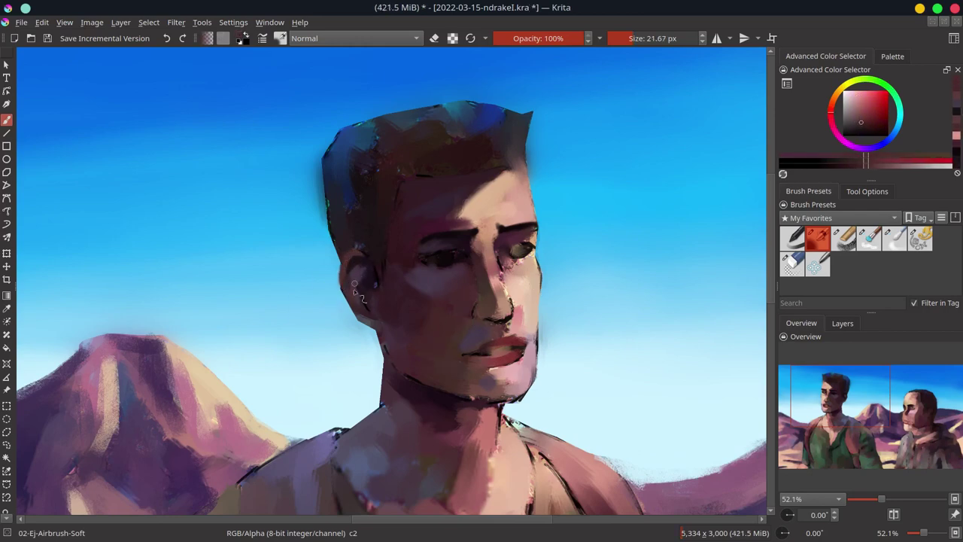
pyautogui.press('[')
pyautogui.keyDown('ctrl'); pyautogui.click(369, 316); pyautogui.keyUp('ctrl')
pyautogui.press(']')
pyautogui.press(']')
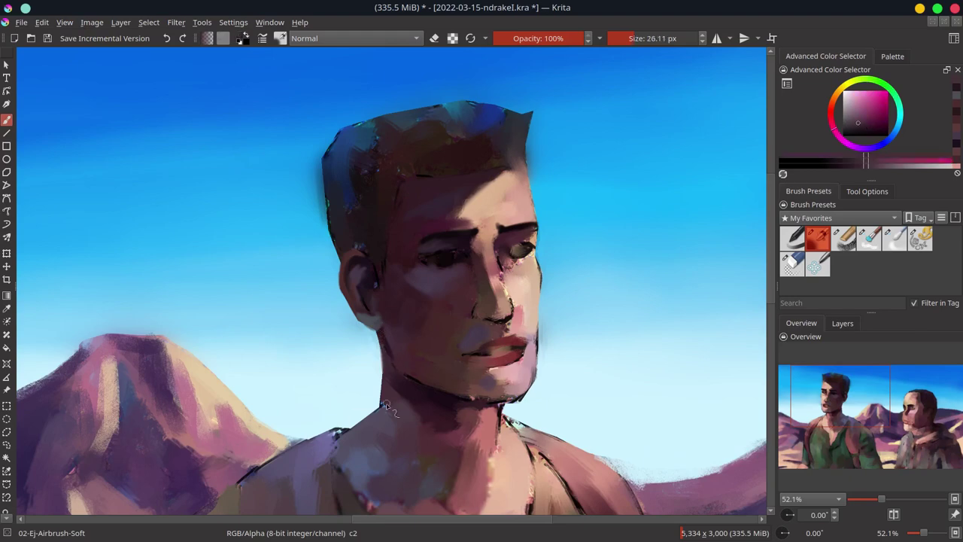
pyautogui.keyDown('ctrl'); pyautogui.click(376, 285); pyautogui.keyUp('ctrl')
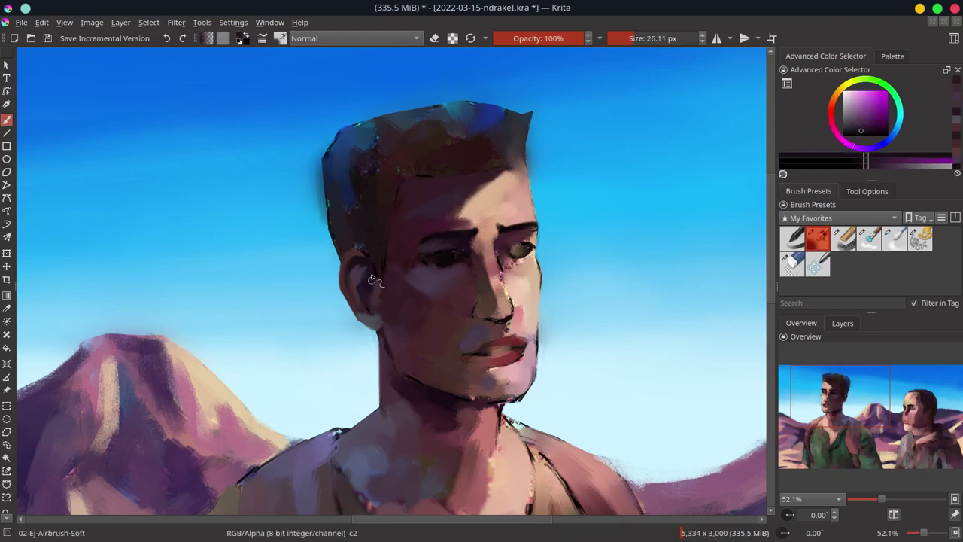
pyautogui.keyDown('ctrl'); pyautogui.click(379, 268); pyautogui.keyUp('ctrl')
pyautogui.press('[')
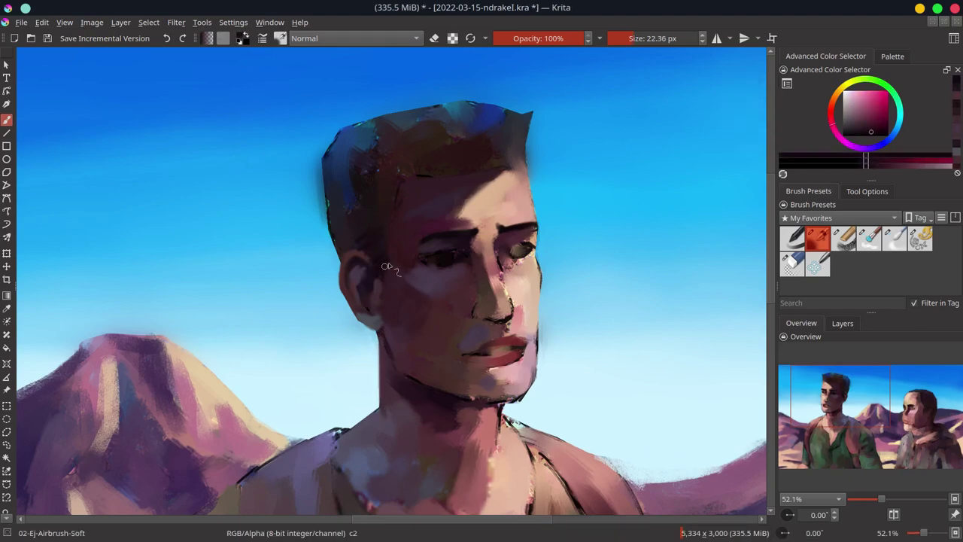
# Step: Sample blue tones from the hair and lay a warm orange-brown stroke along its top
pyautogui.keyDown('ctrl'); pyautogui.click(322, 230); pyautogui.keyUp('ctrl')
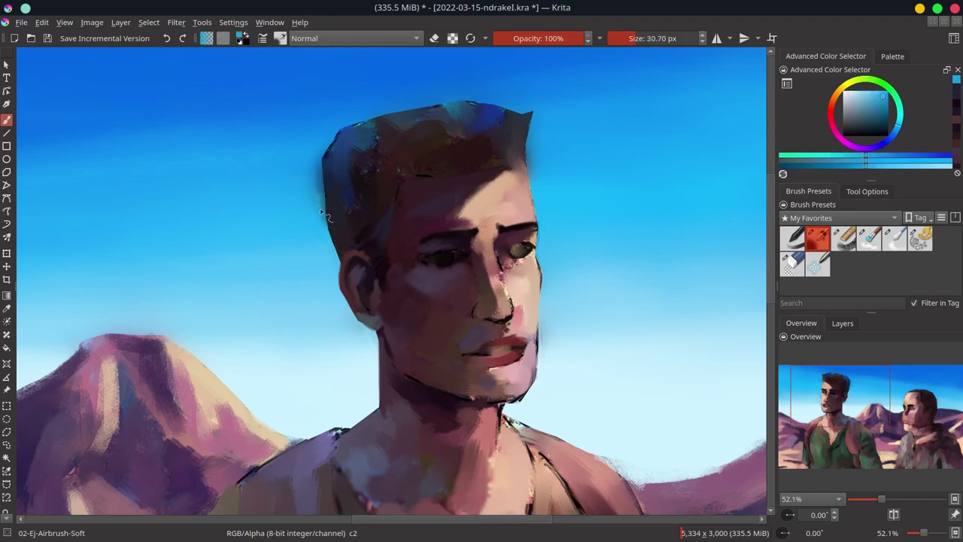
pyautogui.press(']')
pyautogui.press(']')
pyautogui.press(']')
pyautogui.keyDown('ctrl'); pyautogui.click(345, 239); pyautogui.keyUp('ctrl')
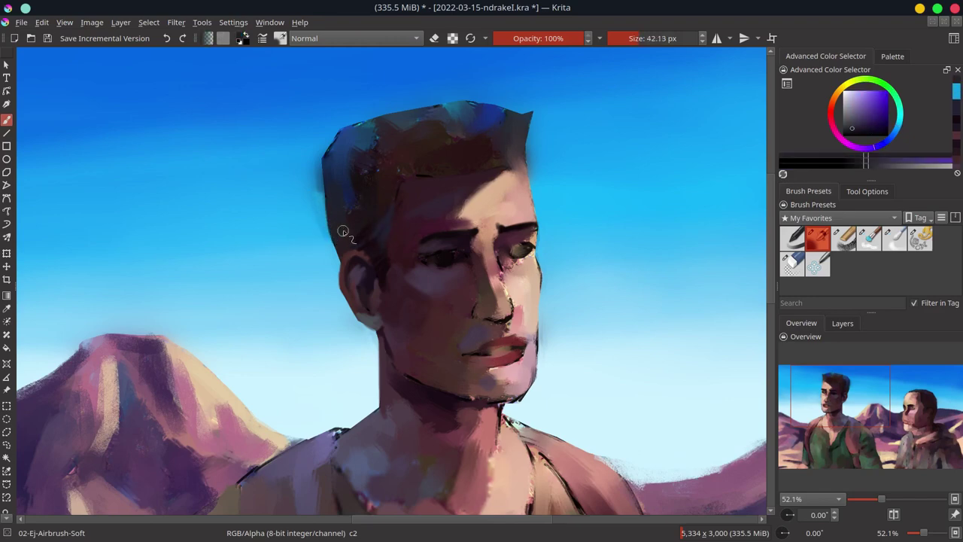
pyautogui.keyDown('ctrl'); pyautogui.click(324, 200); pyautogui.keyUp('ctrl')
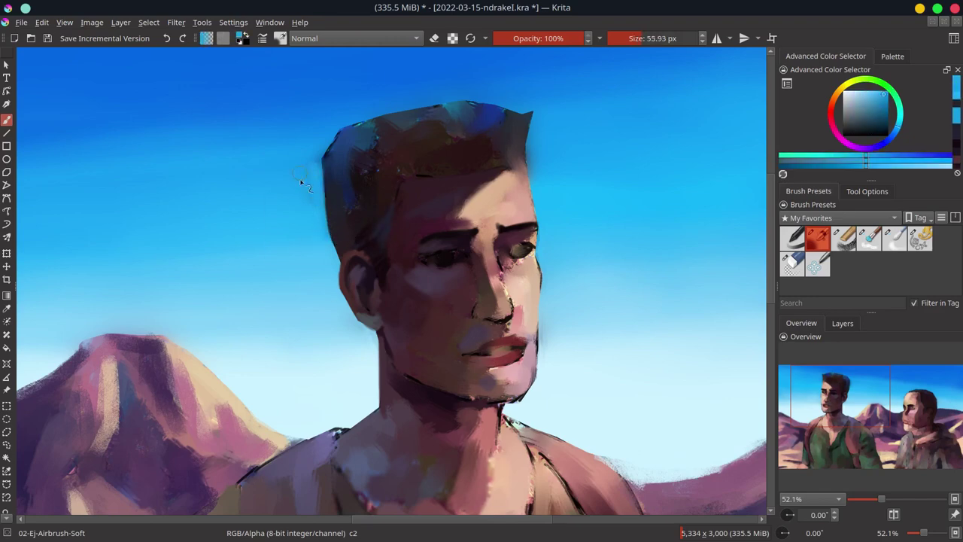
pyautogui.press('[')
pyautogui.keyDown('ctrl'); pyautogui.click(328, 156); pyautogui.keyUp('ctrl')
pyautogui.keyDown('ctrl'); pyautogui.click(466, 99); pyautogui.keyUp('ctrl')
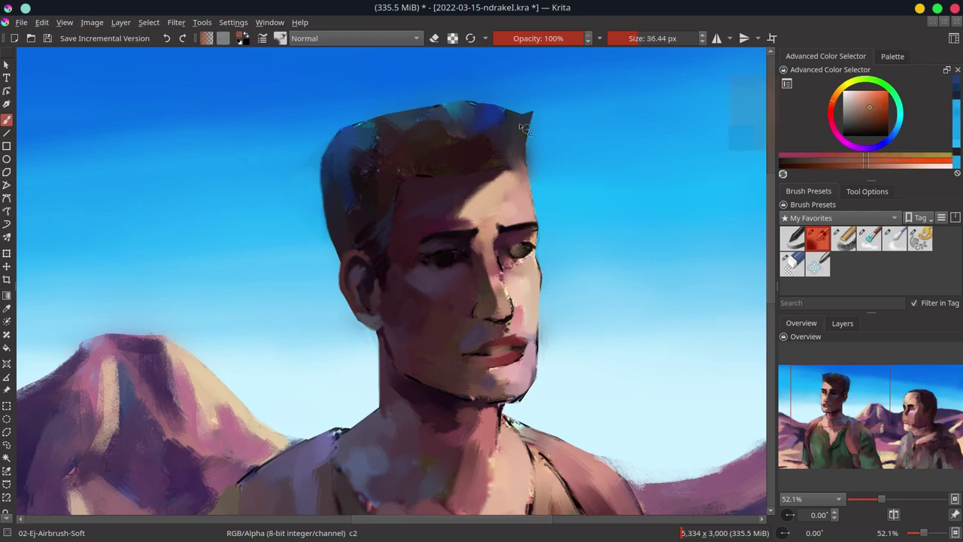
pyautogui.moveTo(526, 113); pyautogui.dragTo(481, 96)
# Step: Darken the left side of the hair with dark maroon-brown
pyautogui.press('[')
pyautogui.press('[')
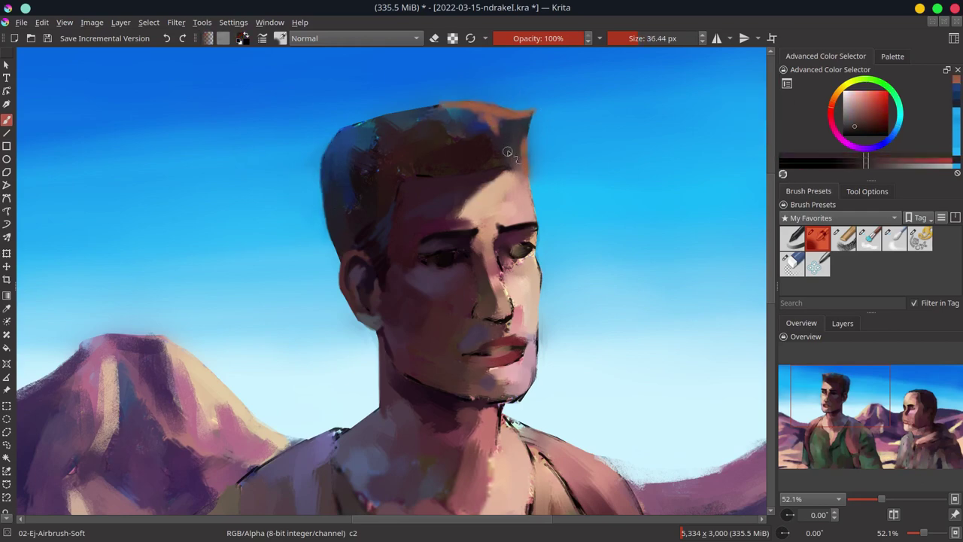
pyautogui.keyDown('ctrl'); pyautogui.click(422, 157); pyautogui.keyUp('ctrl')
pyautogui.press(']')
pyautogui.press(']')
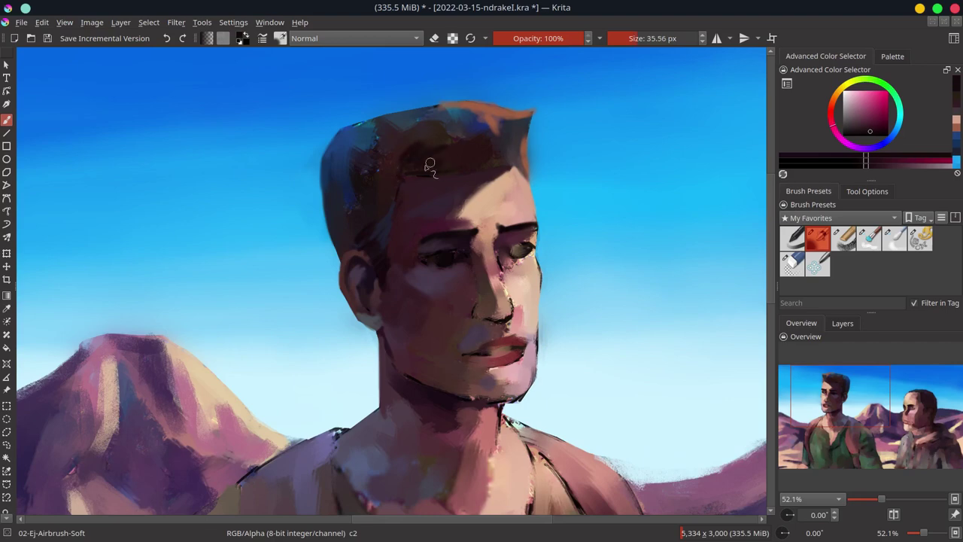
pyautogui.moveTo(368, 164); pyautogui.dragTo(383, 194)
pyautogui.press(']')
pyautogui.press(']')
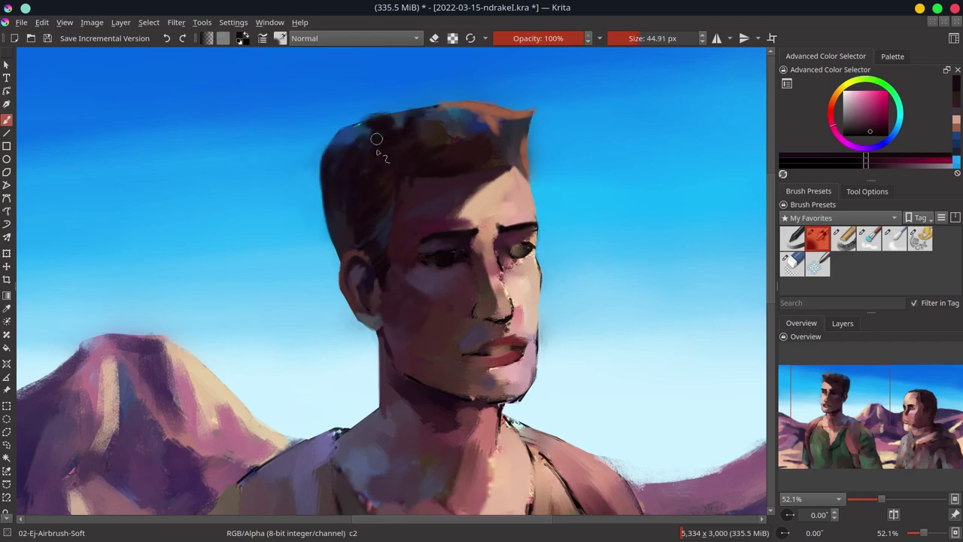
# Step: Paint blue highlights on top of the hair and repaint its top-left edge dark blue
pyautogui.keyDown('ctrl'); pyautogui.click(476, 120); pyautogui.keyUp('ctrl')
pyautogui.moveTo(455, 113)
pyautogui.mouseDown()
pyautogui.moveTo(428, 135)
pyautogui.moveTo(504, 120)
pyautogui.mouseUp()
pyautogui.press('[')
pyautogui.keyDown('ctrl'); pyautogui.click(428, 168); pyautogui.keyUp('ctrl')
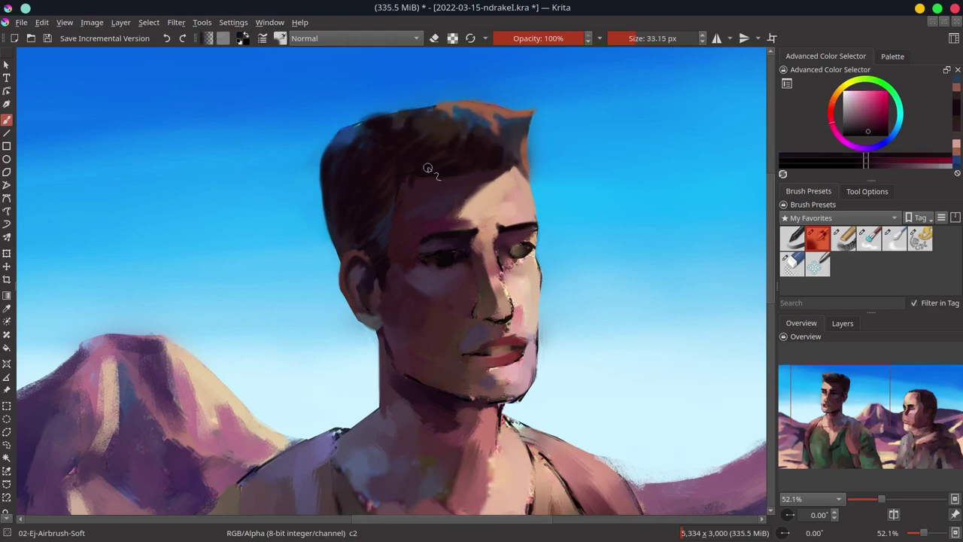
pyautogui.press(']')
pyautogui.keyDown('ctrl'); pyautogui.click(349, 136); pyautogui.keyUp('ctrl')
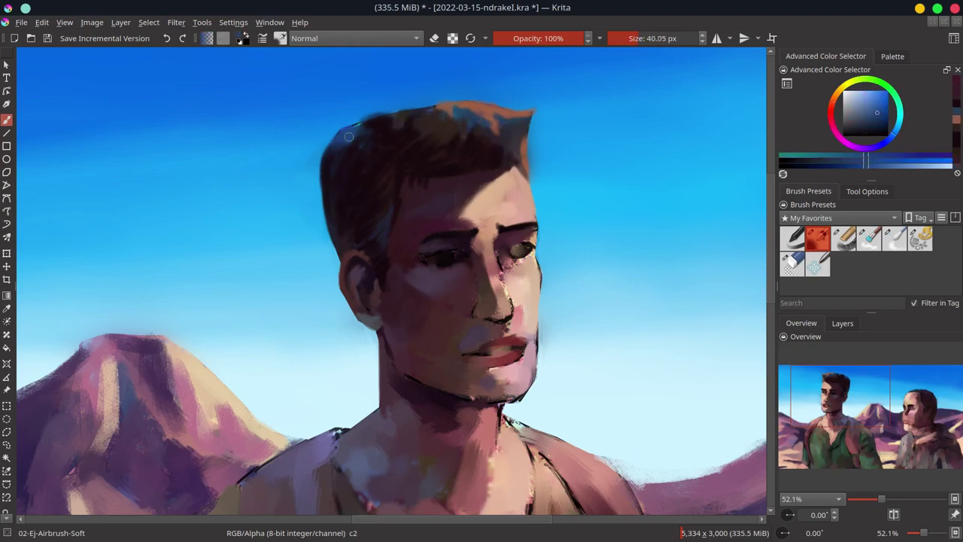
pyautogui.moveTo(348, 136); pyautogui.dragTo(368, 124)
# Step: Touch up the face around the eyes with sampled dark pinks and purples, then save
pyautogui.keyDown('ctrl'); pyautogui.click(401, 219); pyautogui.keyUp('ctrl')
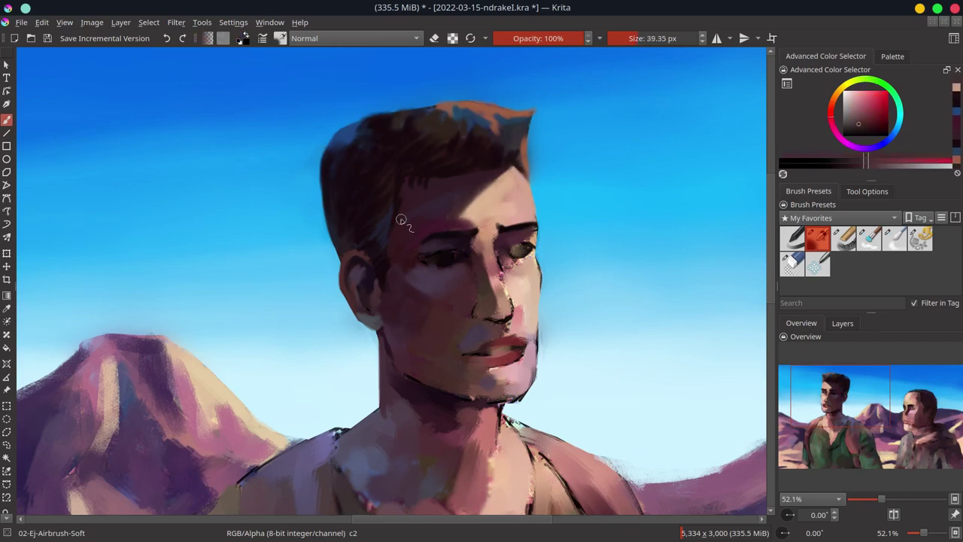
pyautogui.press('[')
pyautogui.press('[')
pyautogui.press('[')
pyautogui.keyDown('ctrl'); pyautogui.click(434, 269); pyautogui.keyUp('ctrl')
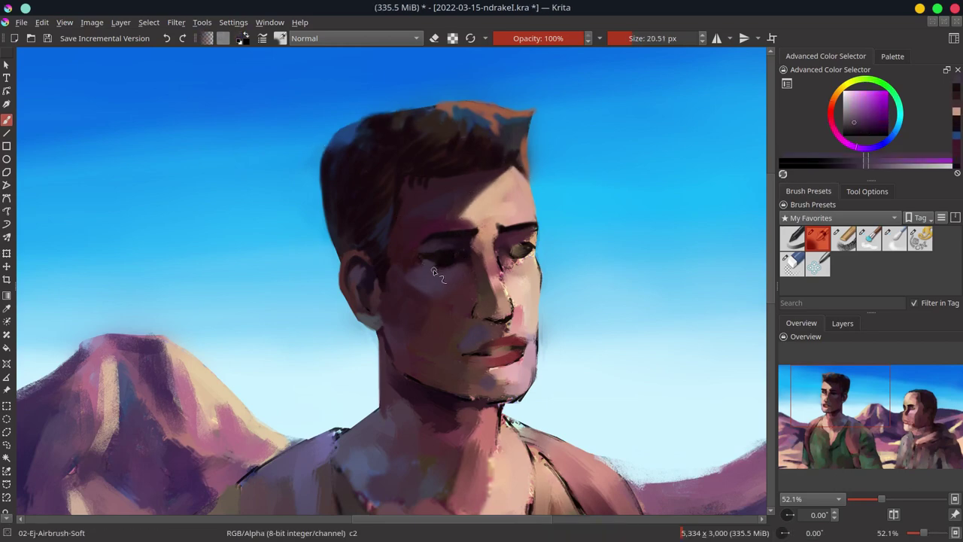
pyautogui.press('[')
pyautogui.keyDown('ctrl'); pyautogui.click(443, 260); pyautogui.keyUp('ctrl')
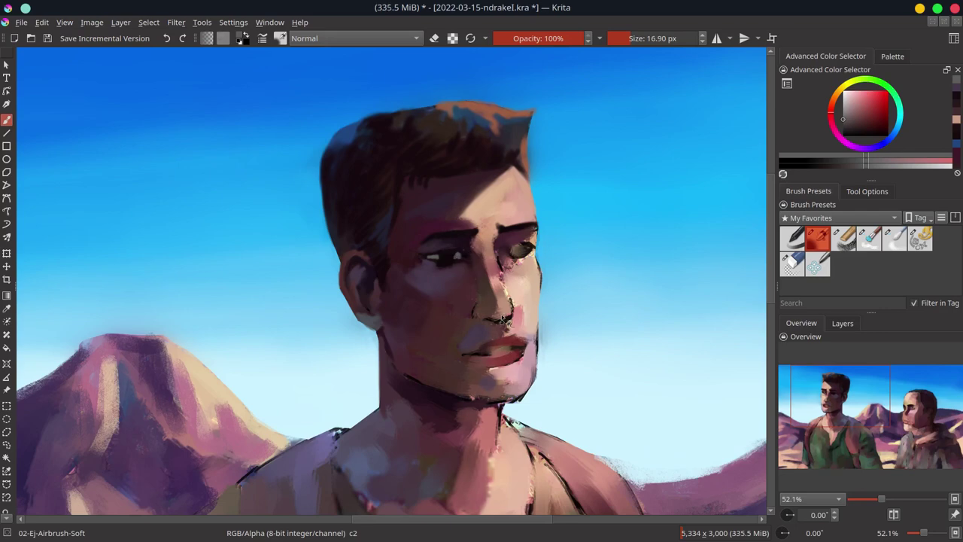
pyautogui.press(']')
pyautogui.press(']')
pyautogui.moveTo(505, 321); pyautogui.dragTo(474, 272)
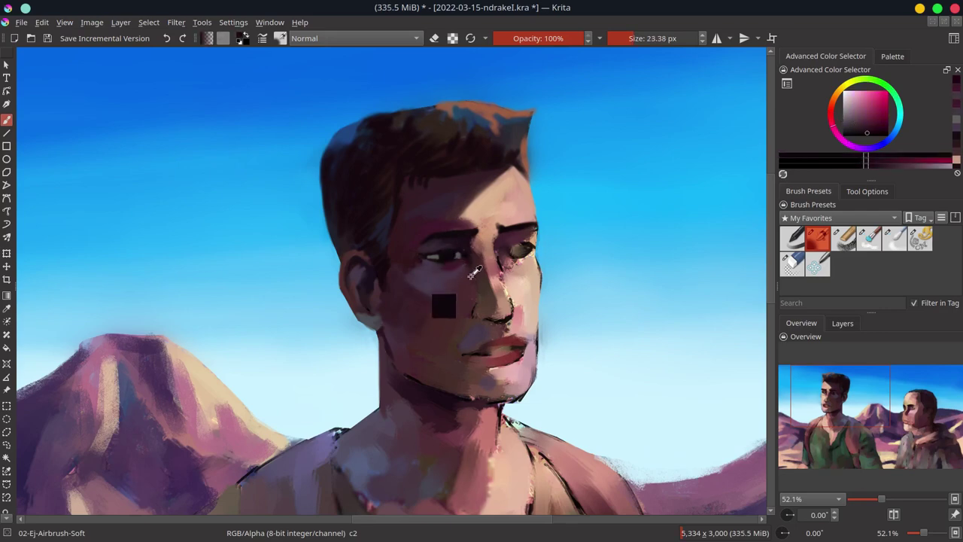
pyautogui.press(']')
pyautogui.keyDown('ctrl'); pyautogui.click(455, 271); pyautogui.keyUp('ctrl')
pyautogui.keyDown('ctrl'); pyautogui.click(493, 240); pyautogui.keyUp('ctrl')
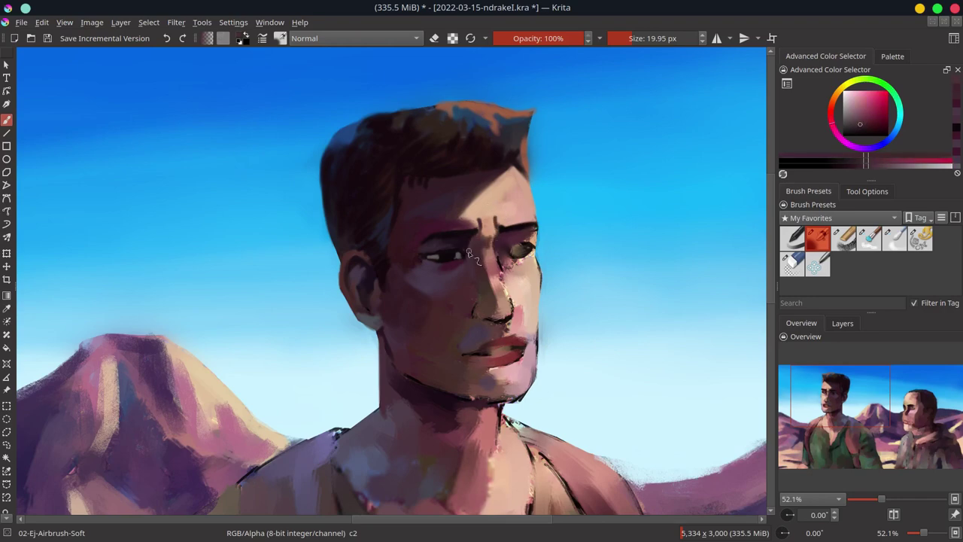
pyautogui.keyDown('ctrl'); pyautogui.click(499, 254); pyautogui.keyUp('ctrl')
pyautogui.hotkey('ctrl', 's')
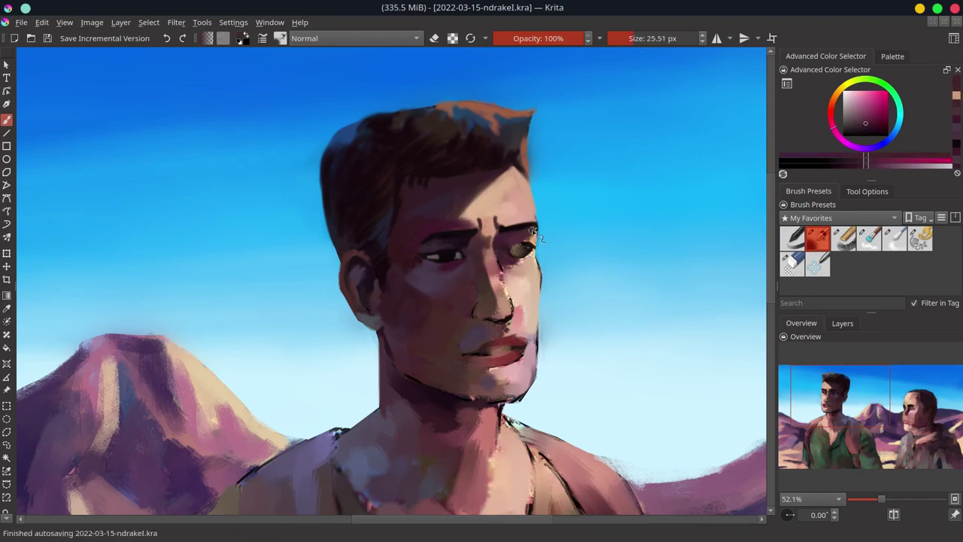
# Step: Darken the right eye with dark maroon and dab skin tone beside the nose
pyautogui.keyDown('ctrl'); pyautogui.click(495, 257); pyautogui.keyUp('ctrl')
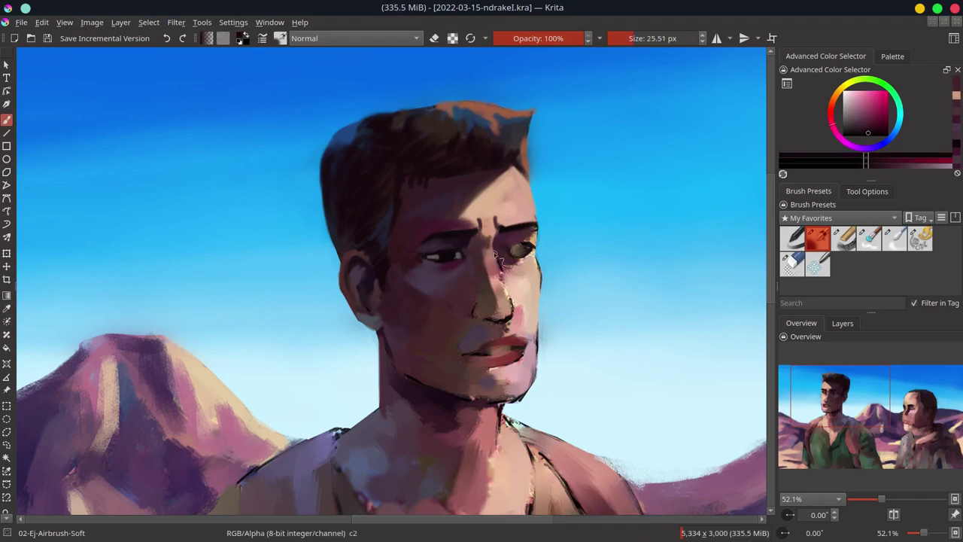
pyautogui.keyDown('ctrl'); pyautogui.click(537, 239); pyautogui.keyUp('ctrl')
pyautogui.keyDown('ctrl'); pyautogui.click(527, 248); pyautogui.keyUp('ctrl')
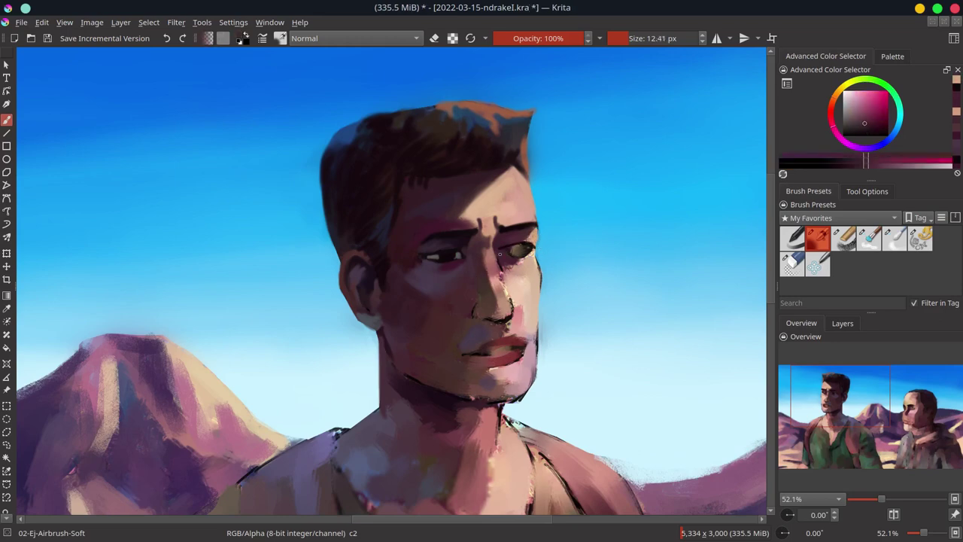
pyautogui.moveTo(519, 252); pyautogui.dragTo(526, 252)
pyautogui.keyDown('ctrl'); pyautogui.click(506, 257); pyautogui.keyUp('ctrl')
pyautogui.press('[')
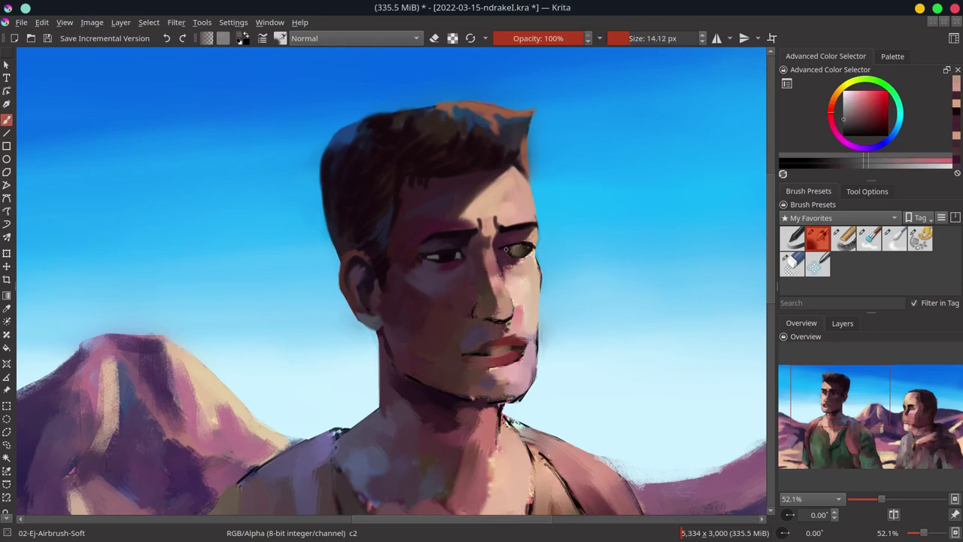
pyautogui.keyDown('ctrl'); pyautogui.click(454, 257); pyautogui.keyUp('ctrl')
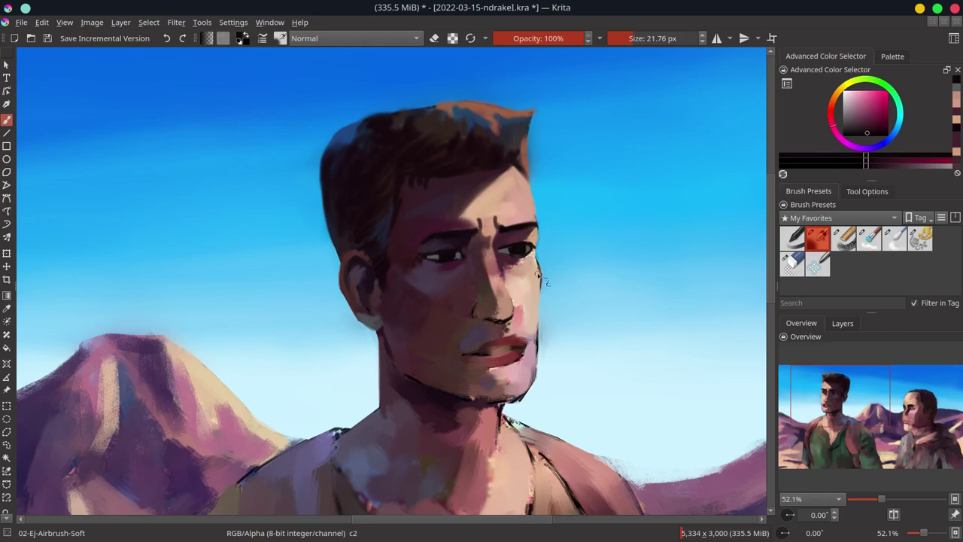
pyautogui.keyDown('ctrl'); pyautogui.click(515, 257); pyautogui.keyUp('ctrl')
pyautogui.press(']')
pyautogui.keyDown('ctrl'); pyautogui.click(503, 309); pyautogui.keyUp('ctrl')
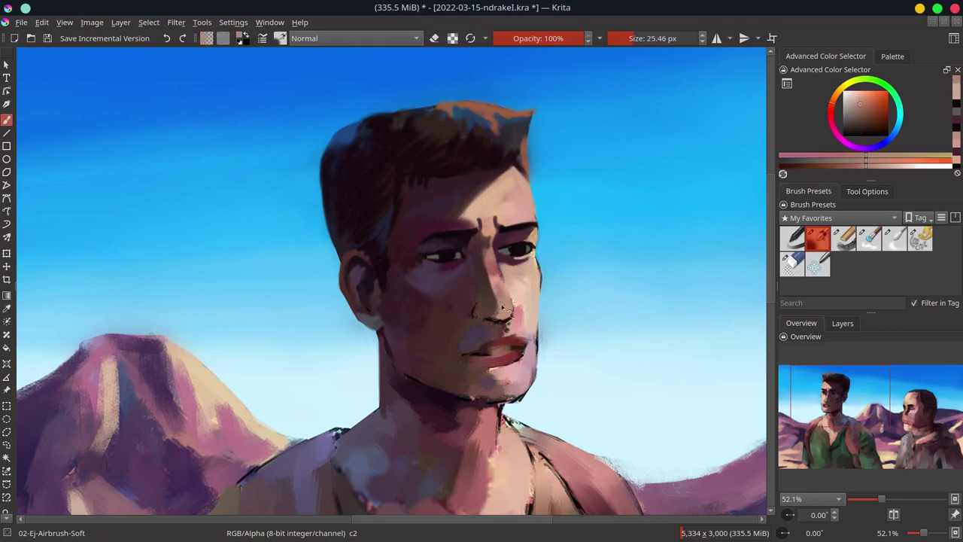
pyautogui.press('[')
pyautogui.keyDown('ctrl'); pyautogui.click(528, 247); pyautogui.keyUp('ctrl')
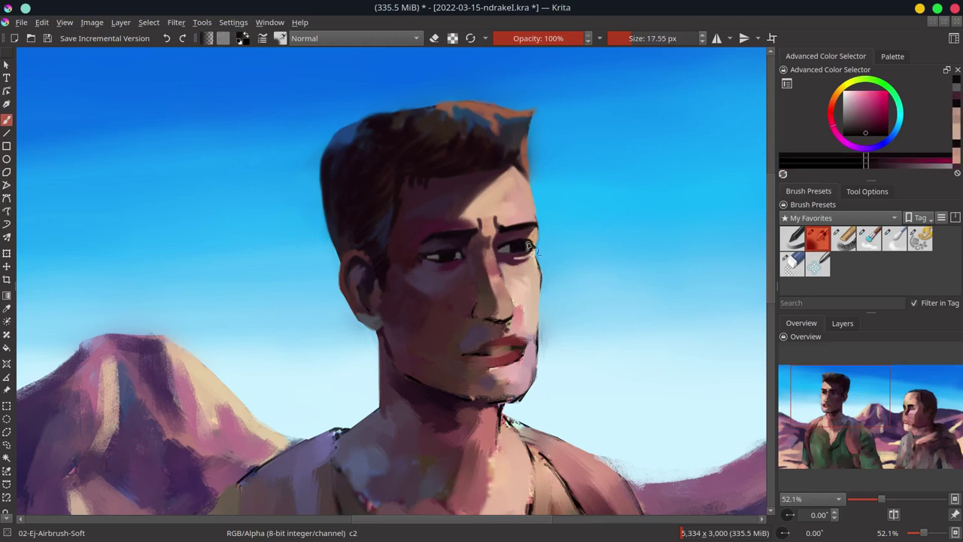
# Step: Toggle the og sketch layer on and off to compare the face against it
pyautogui.click(842, 323)
pyautogui.click(784, 395)
pyautogui.click(785, 409)
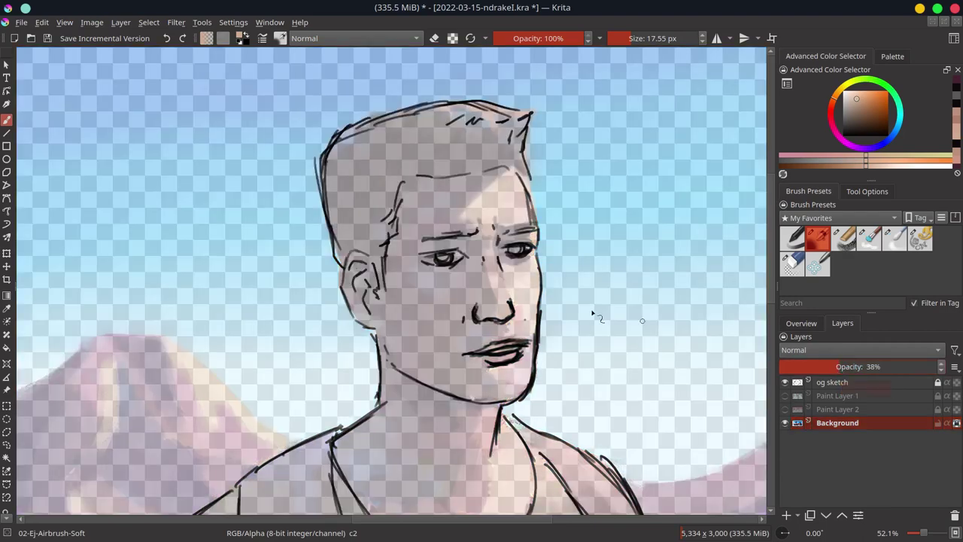
pyautogui.click(784, 382)
pyautogui.keyDown('ctrl'); pyautogui.click(442, 257); pyautogui.keyUp('ctrl')
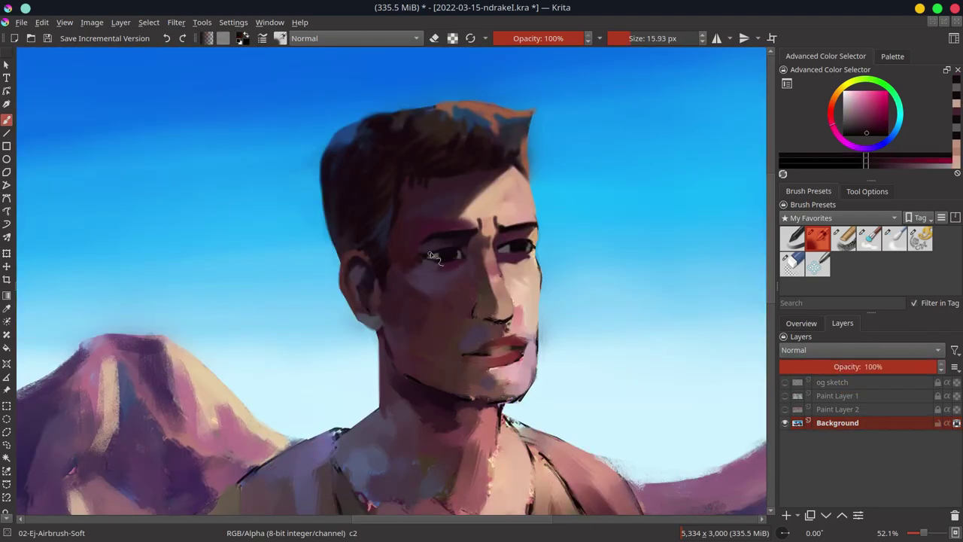
# Step: Sample dark tones from the face near the nose and save the document
pyautogui.keyDown('ctrl'); pyautogui.click(433, 256); pyautogui.keyUp('ctrl')
pyautogui.keyDown('ctrl'); pyautogui.click(516, 245); pyautogui.keyUp('ctrl')
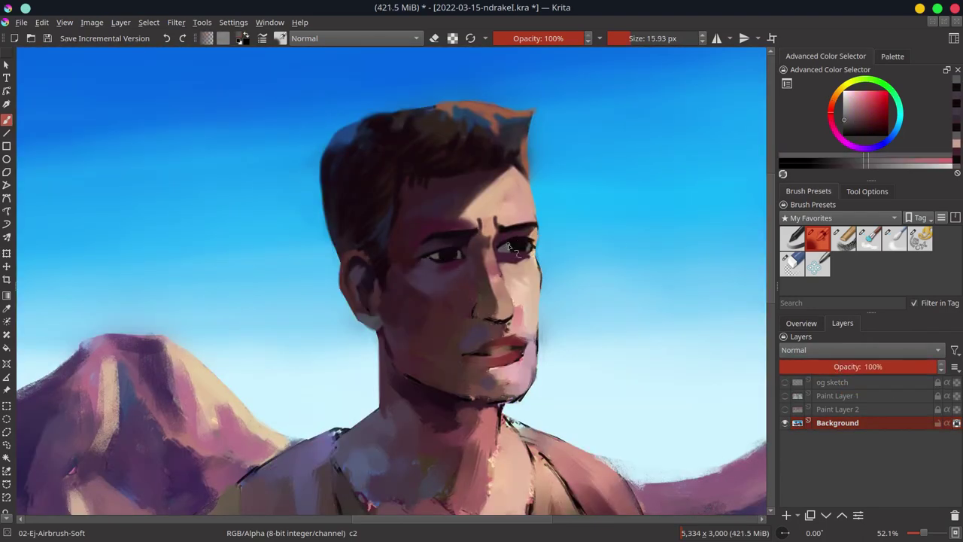
pyautogui.keyDown('ctrl'); pyautogui.click(530, 253); pyautogui.keyUp('ctrl')
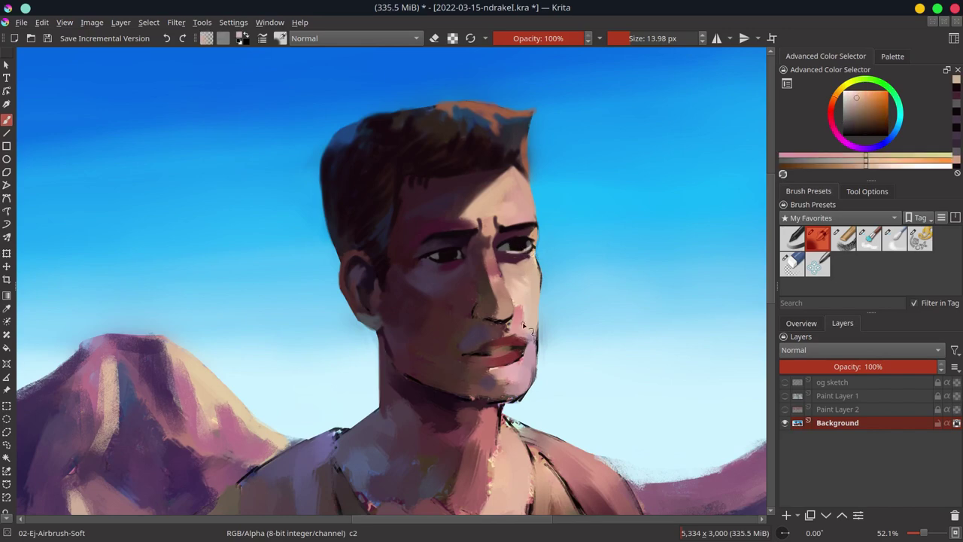
pyautogui.click(801, 323)
pyautogui.hotkey('ctrl', 's')
# Step: Darken the shadow under the eye with sampled face tones
pyautogui.keyDown('ctrl'); pyautogui.click(540, 256); pyautogui.keyUp('ctrl')
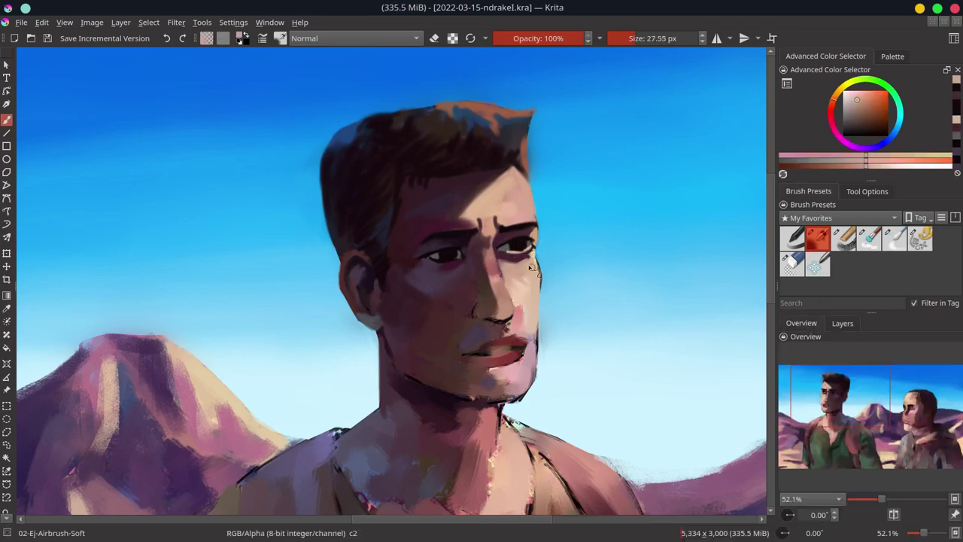
pyautogui.keyDown('ctrl'); pyautogui.click(536, 250); pyautogui.keyUp('ctrl')
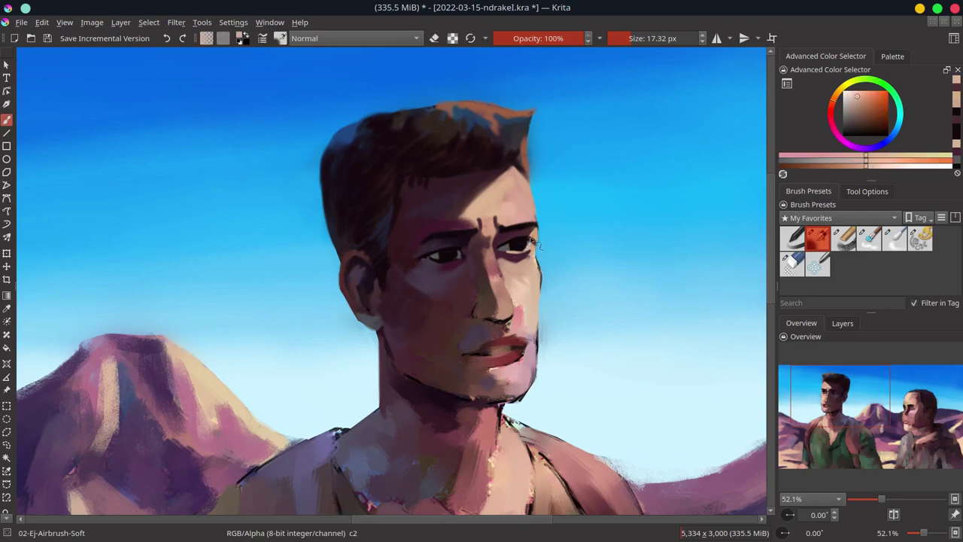
pyautogui.keyDown('ctrl'); pyautogui.click(531, 252); pyautogui.keyUp('ctrl')
pyautogui.keyDown('ctrl'); pyautogui.click(531, 251); pyautogui.keyUp('ctrl')
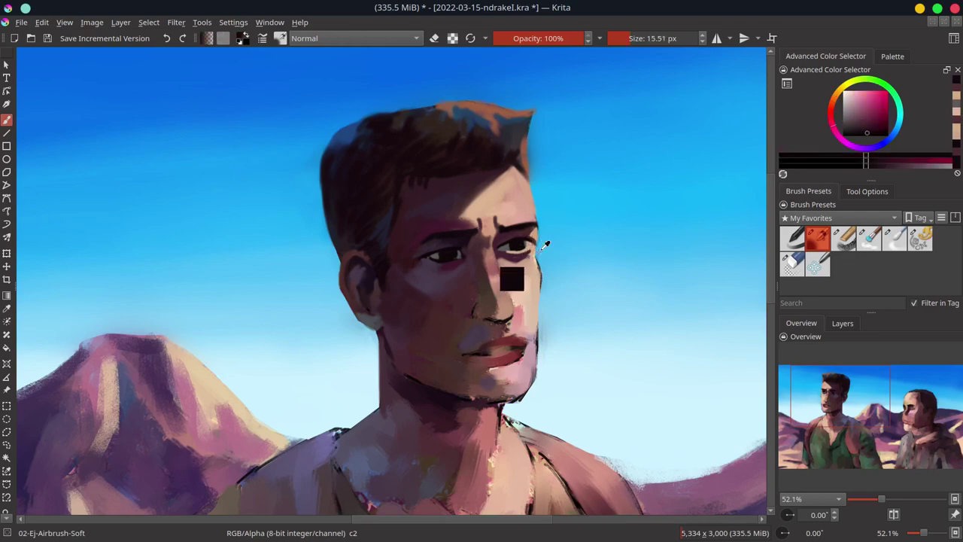
pyautogui.keyDown('ctrl'); pyautogui.click(543, 271); pyautogui.keyUp('ctrl')
pyautogui.keyDown('ctrl'); pyautogui.click(547, 188); pyautogui.keyUp('ctrl')
pyautogui.keyDown('ctrl'); pyautogui.click(430, 333); pyautogui.keyUp('ctrl')
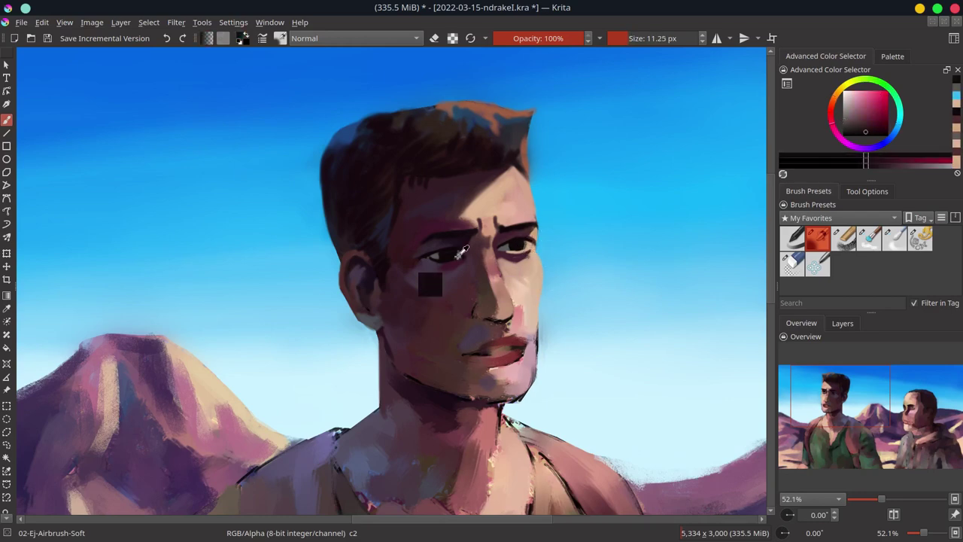
# Step: Mirror the canvas view and sample skin tones around the front man's eye and cheek
pyautogui.press('m')
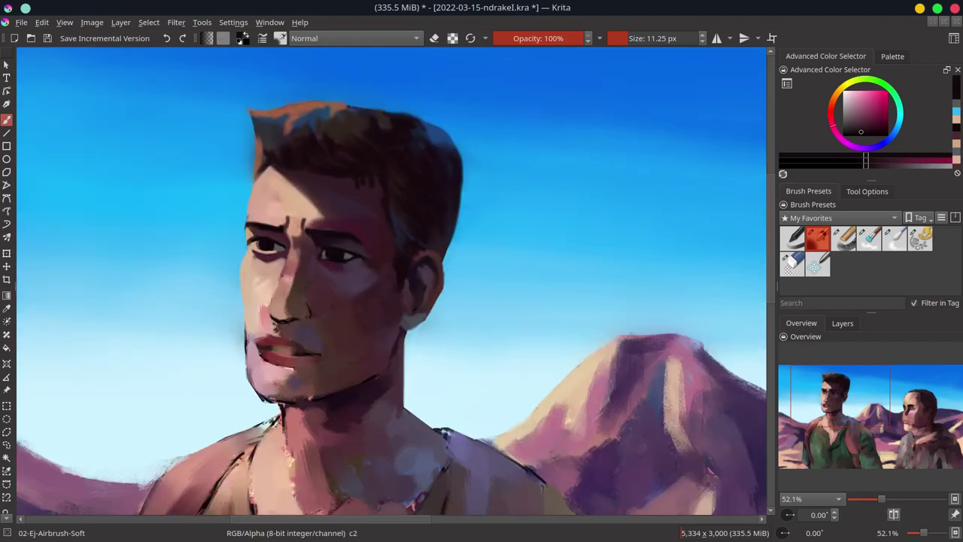
pyautogui.keyDown('ctrl'); pyautogui.click(331, 260); pyautogui.keyUp('ctrl')
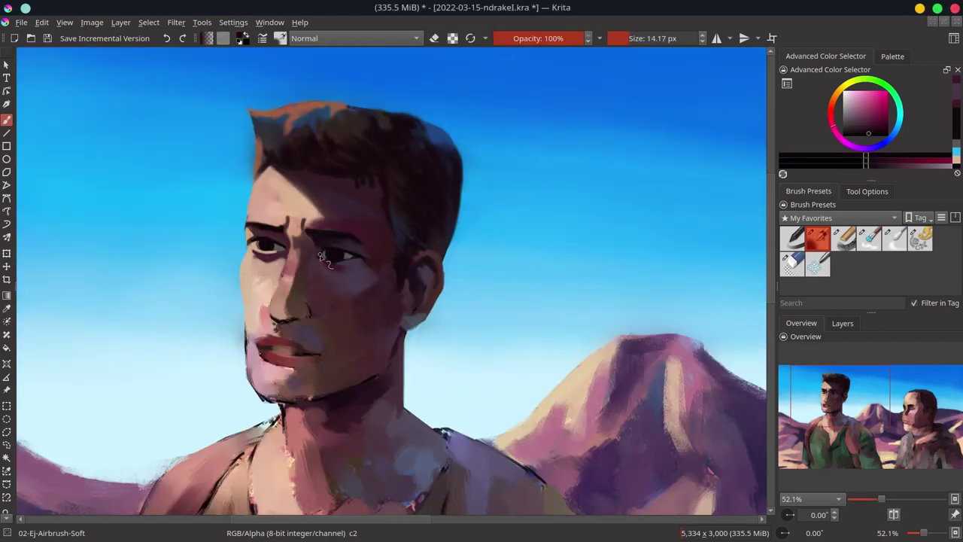
pyautogui.keyDown('ctrl'); pyautogui.click(322, 273); pyautogui.keyUp('ctrl')
pyautogui.moveTo(322, 272); pyautogui.dragTo(319, 335)
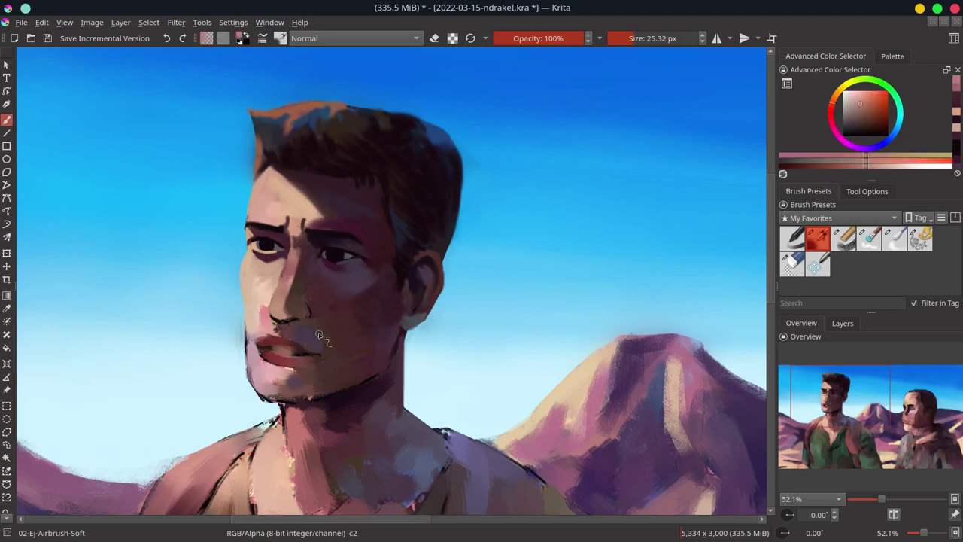
pyautogui.keyDown('ctrl'); pyautogui.click(364, 269); pyautogui.keyUp('ctrl')
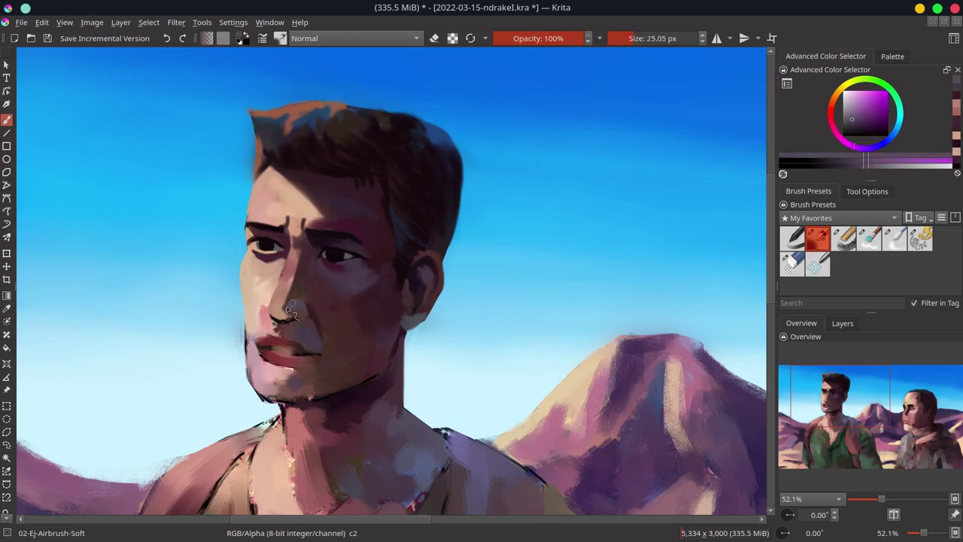
pyautogui.keyDown('ctrl'); pyautogui.click(291, 304); pyautogui.keyUp('ctrl')
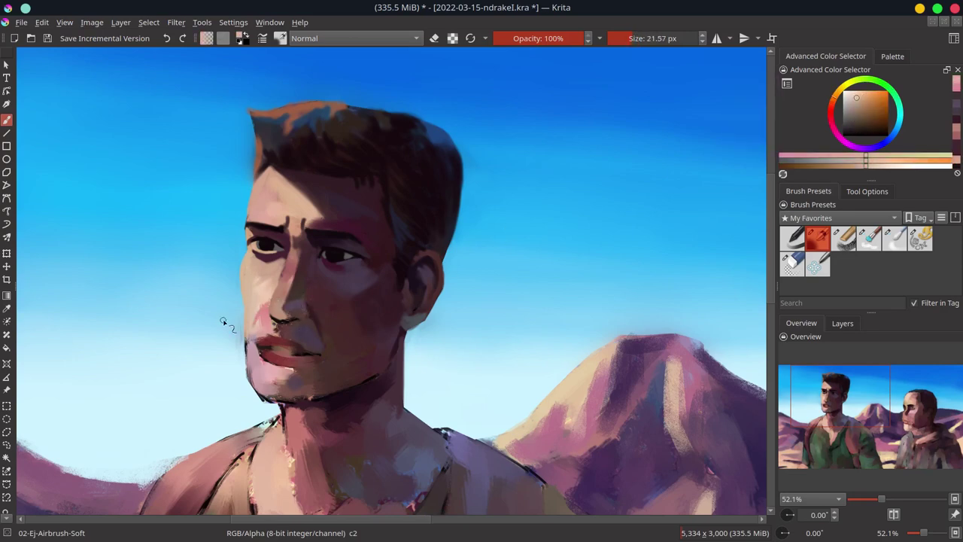
pyautogui.keyDown('ctrl'); pyautogui.click(262, 311); pyautogui.keyUp('ctrl')
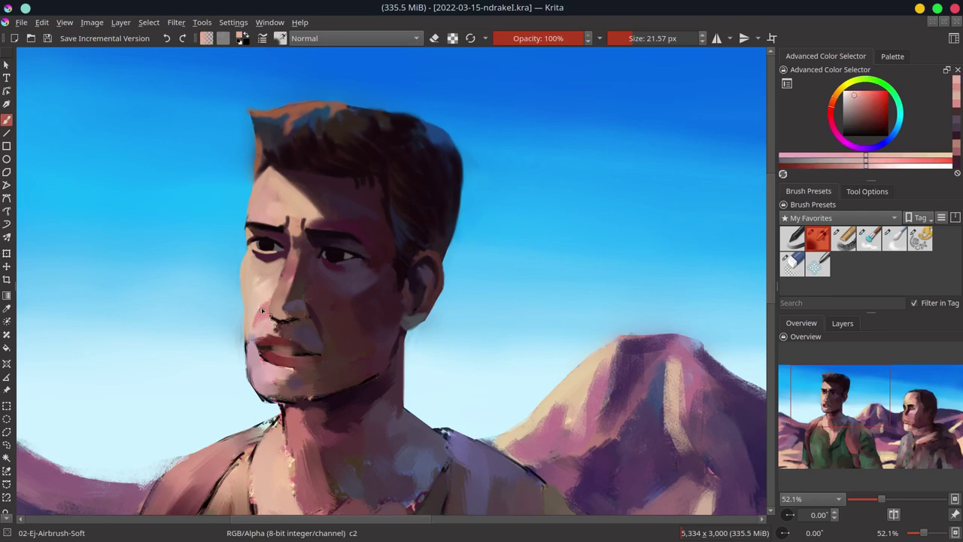
# Step: Paint dark red on the lower lip, undoing the red patch on the chin
pyautogui.keyDown('ctrl'); pyautogui.click(272, 339); pyautogui.keyUp('ctrl')
pyautogui.moveTo(263, 347); pyautogui.dragTo(280, 348)
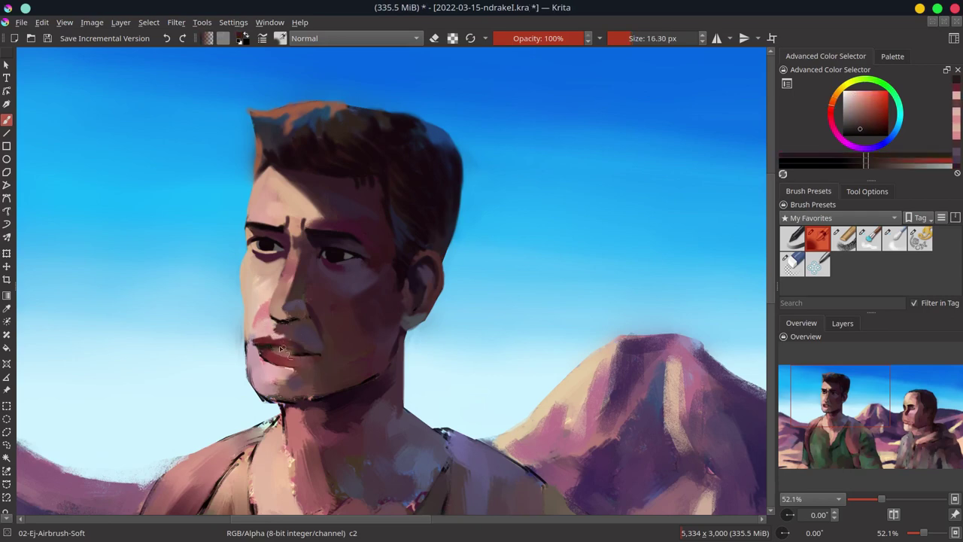
pyautogui.keyDown('ctrl'); pyautogui.click(282, 350); pyautogui.keyUp('ctrl')
pyautogui.moveTo(331, 384); pyautogui.dragTo(286, 380)
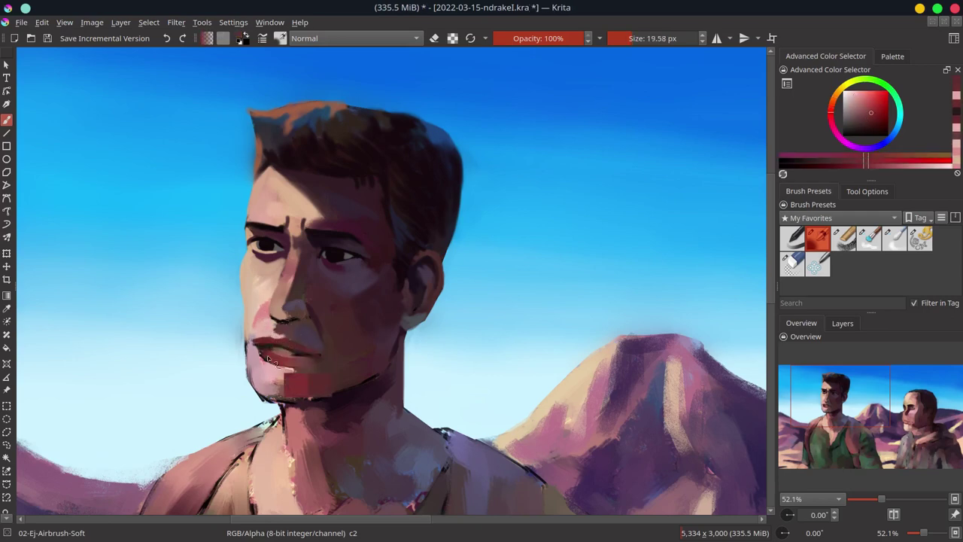
pyautogui.hotkey('ctrl', 'z')
pyautogui.keyDown('ctrl'); pyautogui.click(263, 350); pyautogui.keyUp('ctrl')
pyautogui.keyDown('ctrl'); pyautogui.click(325, 364); pyautogui.keyUp('ctrl')
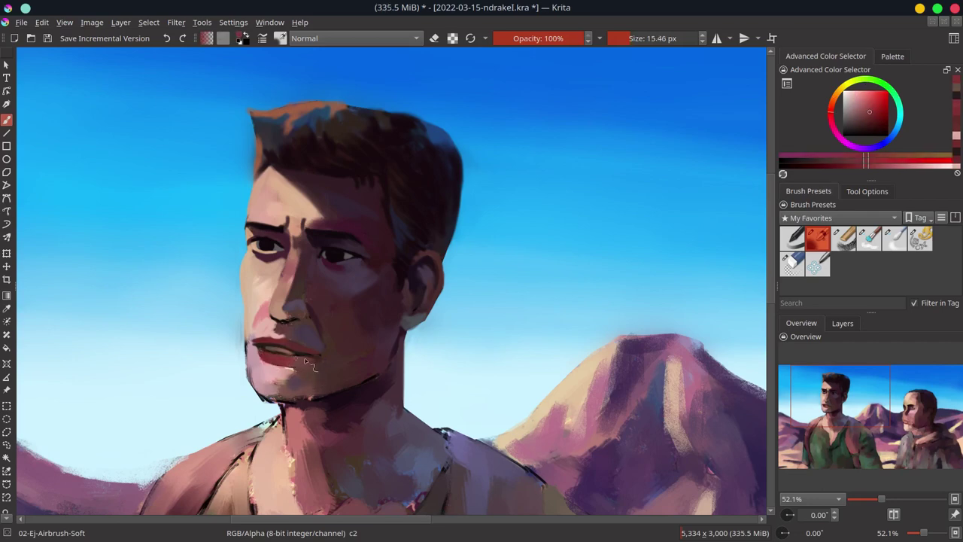
pyautogui.keyDown('ctrl'); pyautogui.click(267, 378); pyautogui.keyUp('ctrl')
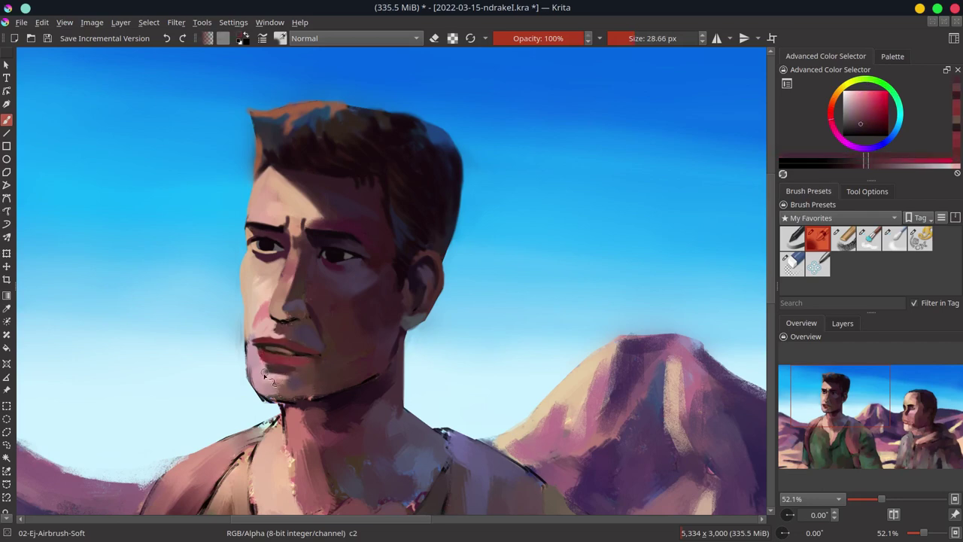
# Step: Sample skin pinks, eye black and chin reddish-brown, and adjust the paint colour for the mouth
pyautogui.keyDown('ctrl'); pyautogui.click(265, 326); pyautogui.keyUp('ctrl')
pyautogui.keyDown('ctrl'); pyautogui.click(301, 322); pyautogui.keyUp('ctrl')
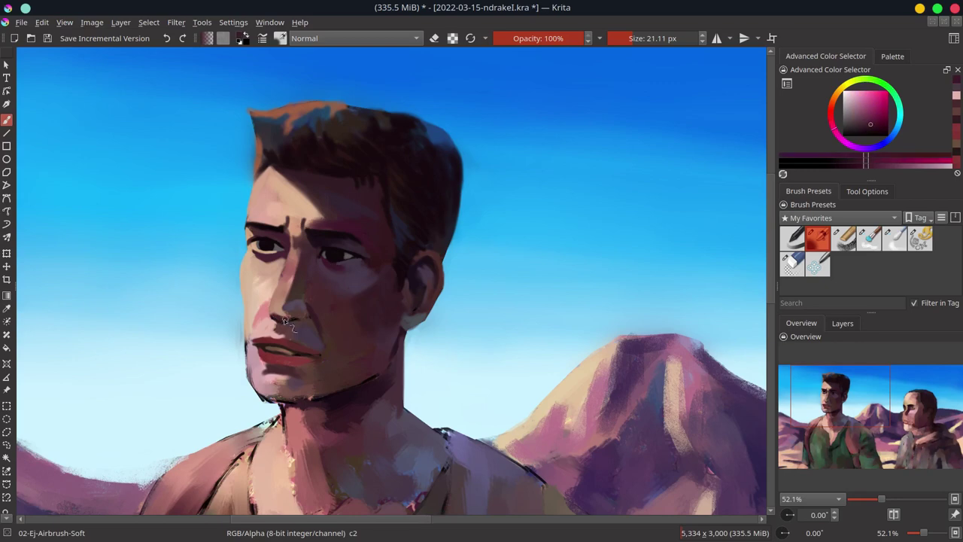
pyautogui.keyDown('ctrl'); pyautogui.click(285, 322); pyautogui.keyUp('ctrl')
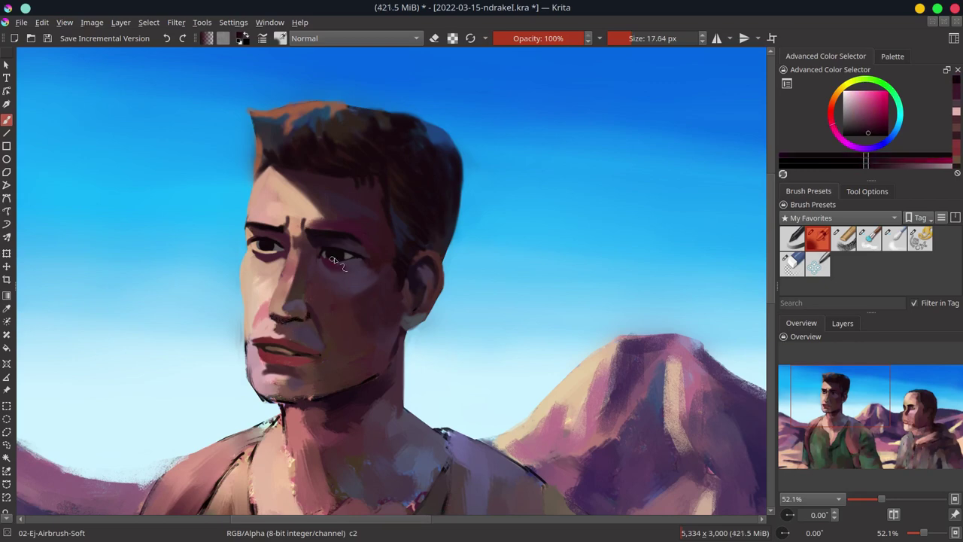
pyautogui.keyDown('ctrl'); pyautogui.click(370, 331); pyautogui.keyUp('ctrl')
pyautogui.keyDown('ctrl'); pyautogui.click(261, 248); pyautogui.keyUp('ctrl')
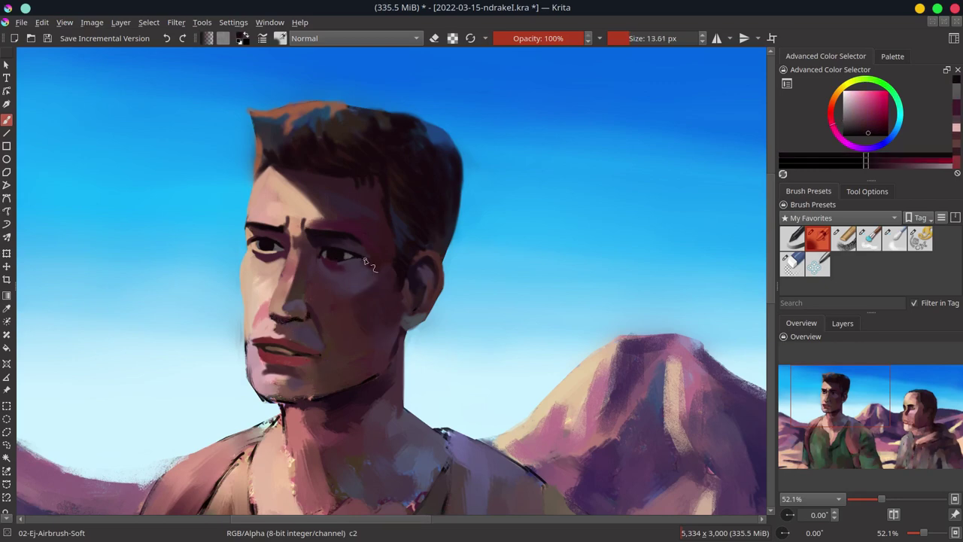
pyautogui.keyDown('ctrl'); pyautogui.click(298, 368); pyautogui.keyUp('ctrl')
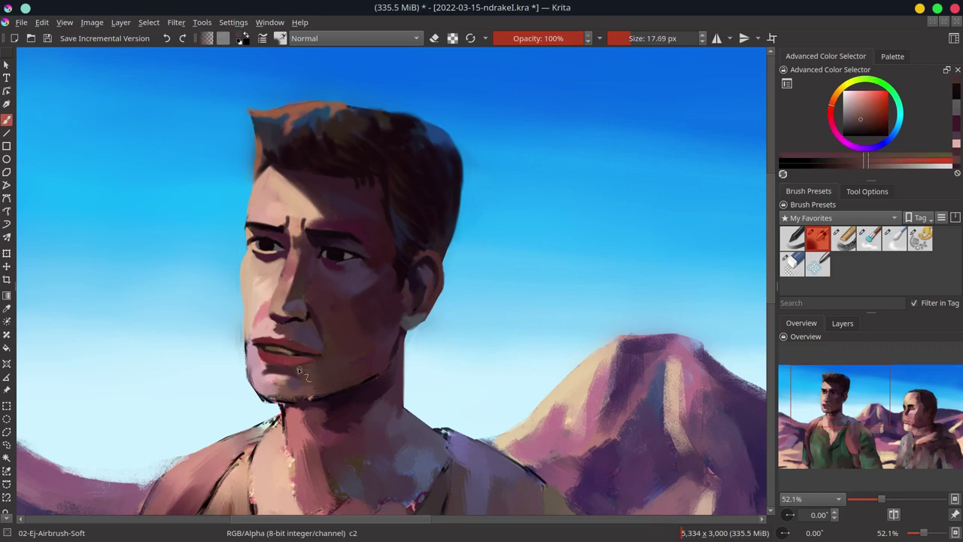
pyautogui.keyDown('ctrl'); pyautogui.click(255, 342); pyautogui.keyUp('ctrl')
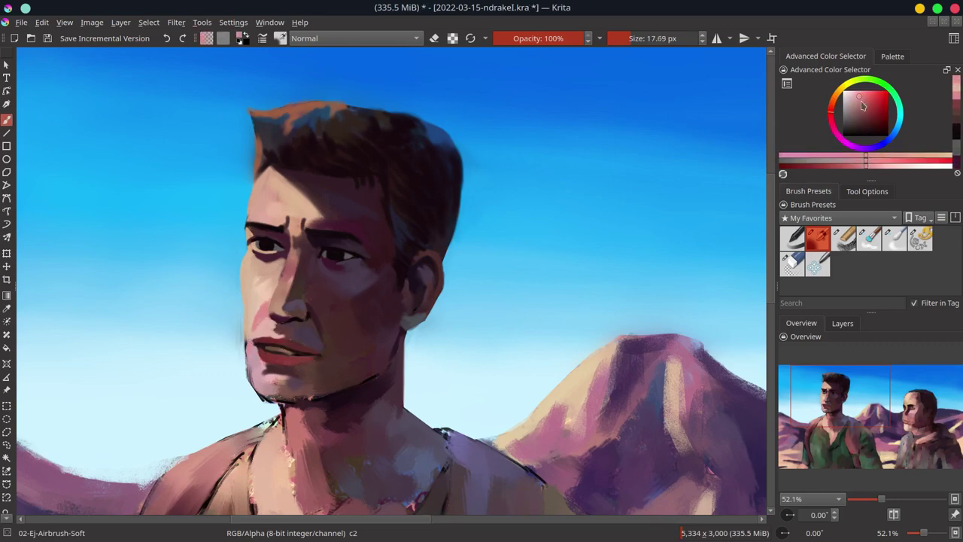
pyautogui.click(861, 100)
pyautogui.press(']')
pyautogui.keyDown('ctrl'); pyautogui.click(255, 357); pyautogui.keyUp('ctrl')
pyautogui.press('[')
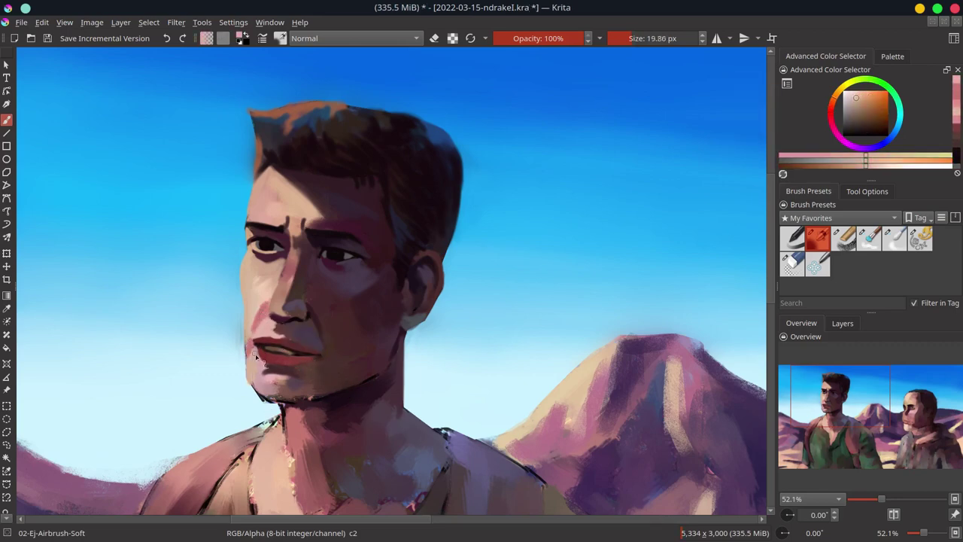
# Step: Sample jaw-shadow maroon and light peach skin colours, zoom out and save
pyautogui.keyDown('ctrl'); pyautogui.click(240, 341); pyautogui.keyUp('ctrl')
pyautogui.press(']')
pyautogui.press(']')
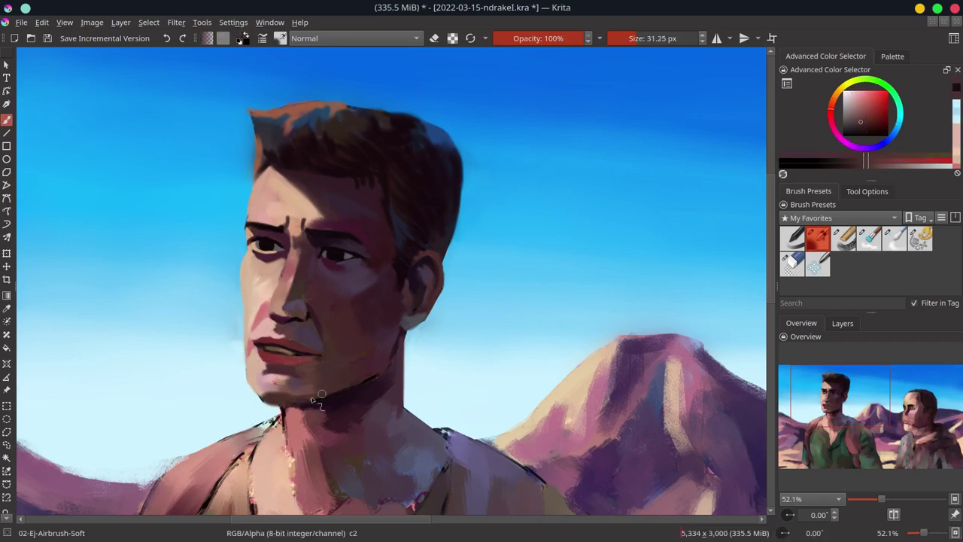
pyautogui.keyDown('ctrl'); pyautogui.click(393, 371); pyautogui.keyUp('ctrl')
pyautogui.press(']')
pyautogui.keyDown('ctrl'); pyautogui.click(276, 394); pyautogui.keyUp('ctrl')
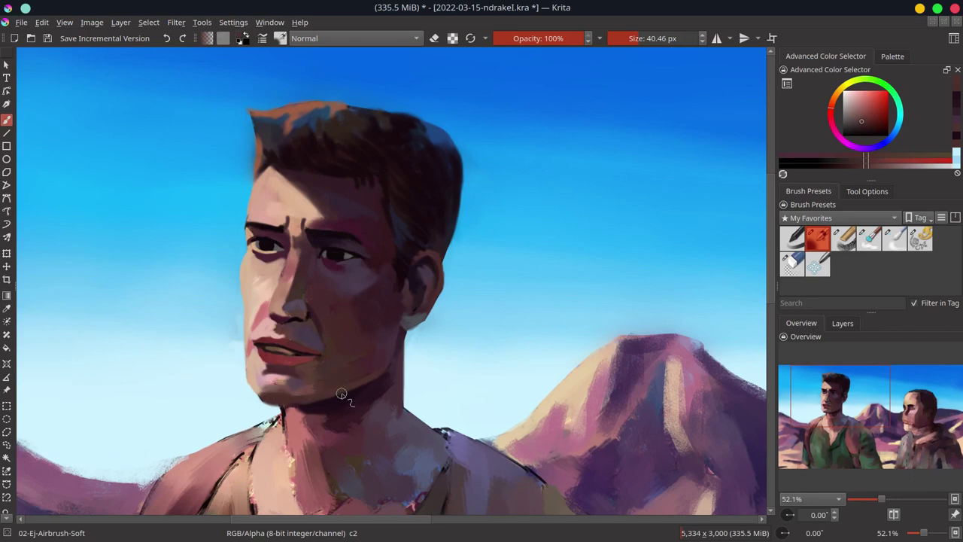
pyautogui.press('[')
pyautogui.press('[')
pyautogui.click(855, 91)
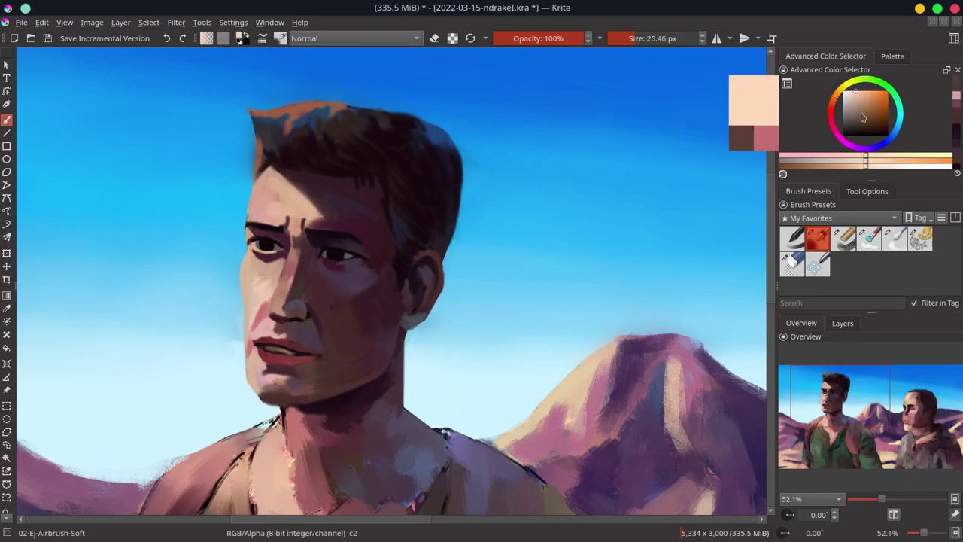
pyautogui.press('[')
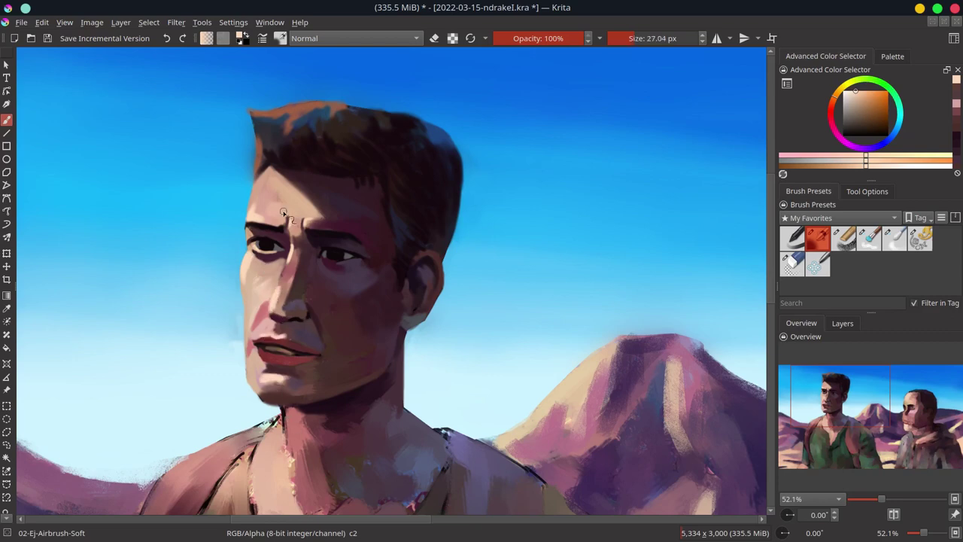
pyautogui.keyDown('ctrl'); pyautogui.click(368, 283); pyautogui.keyUp('ctrl')
pyautogui.press('-')
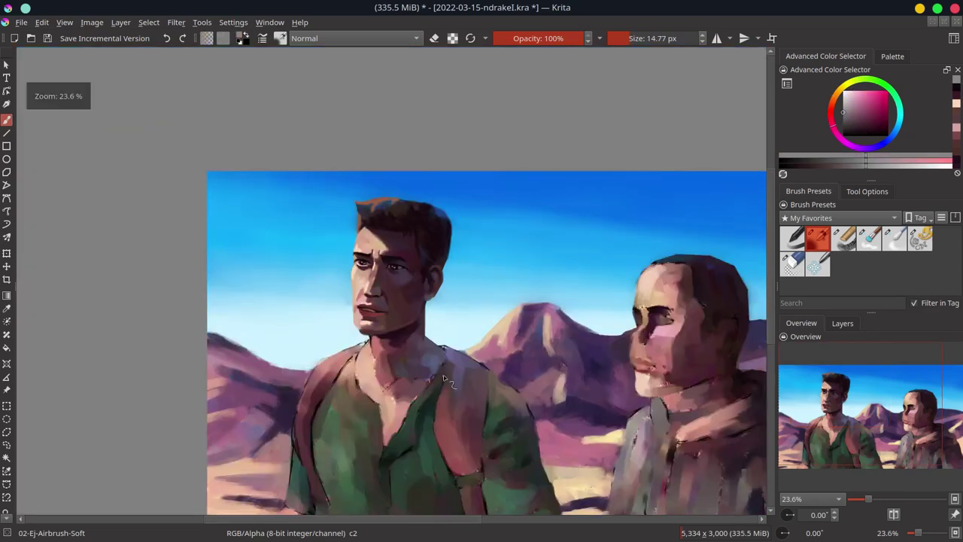
pyautogui.hotkey('ctrl', 's')
# Step: Blur and soften the shading around the mouth
pyautogui.scroll(3, 390, 318)
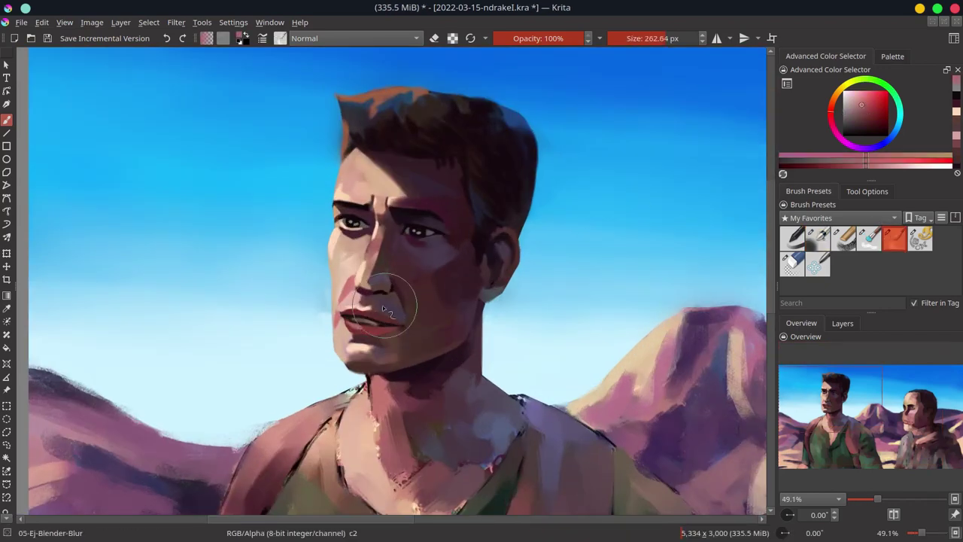
pyautogui.moveTo(322, 312); pyautogui.dragTo(353, 312)
pyautogui.keyDown('ctrl'); pyautogui.click(265, 424); pyautogui.keyUp('ctrl')
pyautogui.keyDown('ctrl'); pyautogui.click(368, 398); pyautogui.keyUp('ctrl')
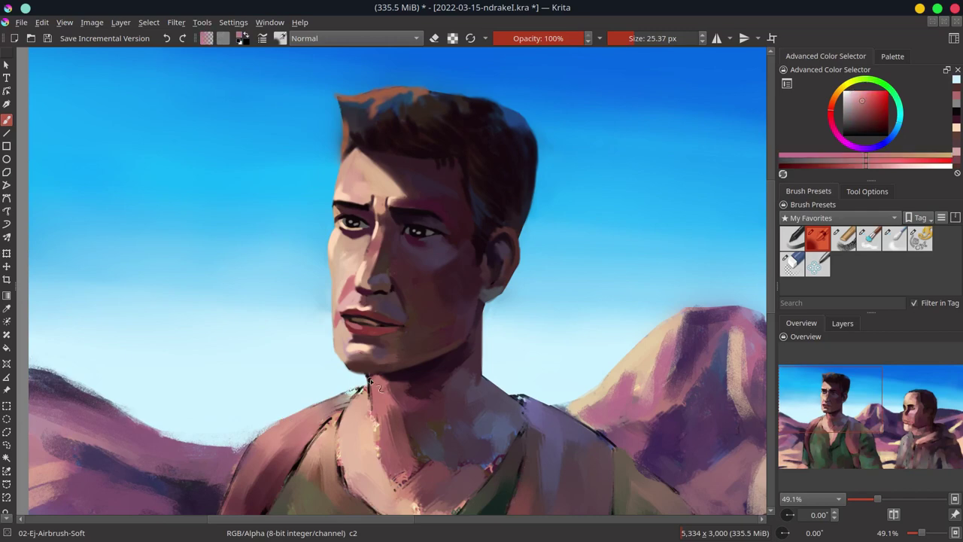
# Step: Paint a light skin highlight on the neck and chest, then save
pyautogui.moveTo(458, 415); pyautogui.dragTo(441, 381)
pyautogui.keyDown('ctrl'); pyautogui.click(346, 229); pyautogui.keyUp('ctrl')
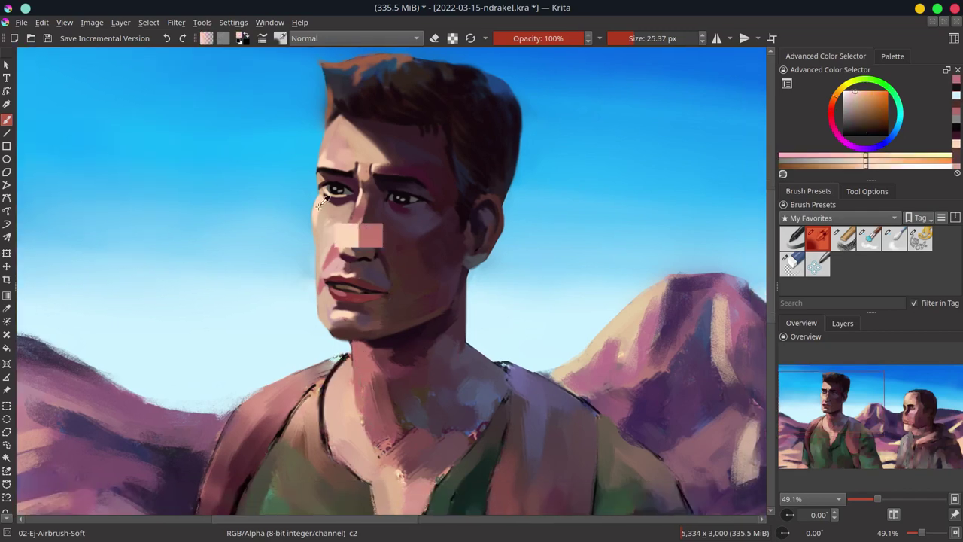
pyautogui.moveTo(346, 230); pyautogui.dragTo(333, 183)
pyautogui.press(']')
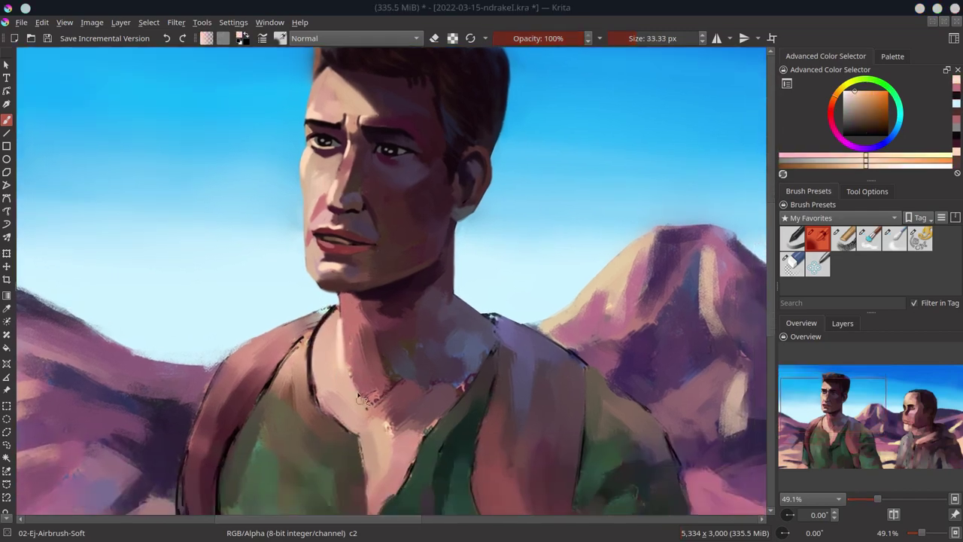
pyautogui.moveTo(358, 397); pyautogui.dragTo(365, 402)
pyautogui.scroll(-5, 403, 438)
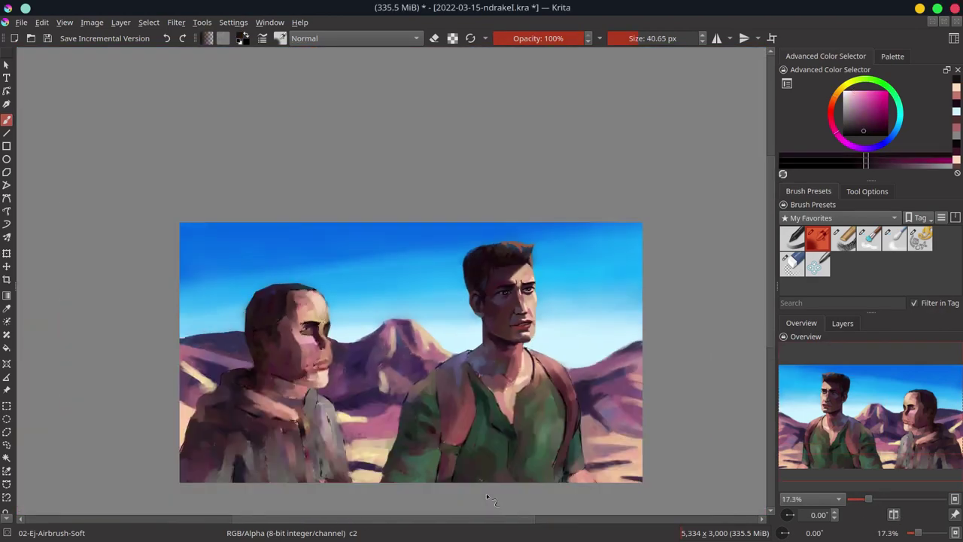
pyautogui.hotkey('ctrl', 's')
pyautogui.scroll(5, 513, 329)
# Step: Lasso-select the man's eye and subtly reshape it with a transform
pyautogui.press('l')
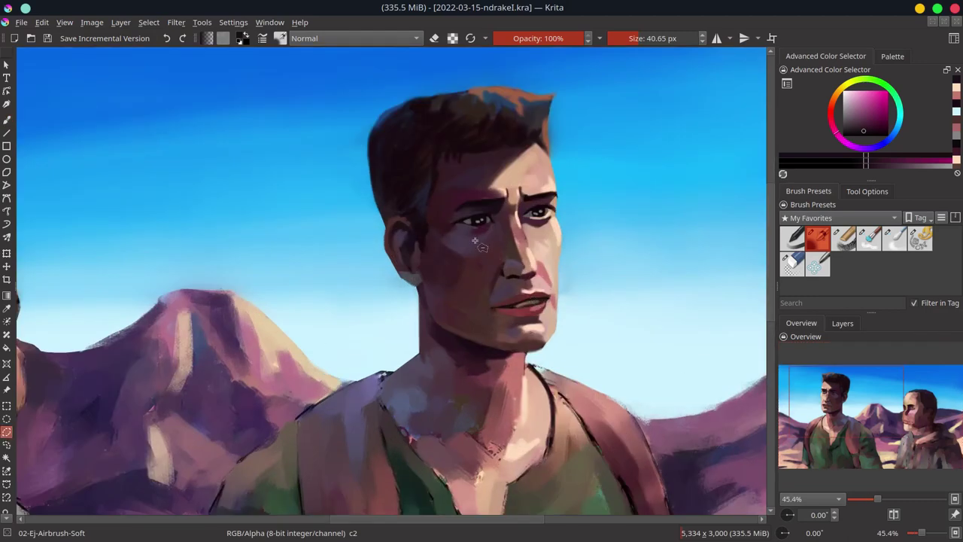
pyautogui.hotkey('ctrl', 't')
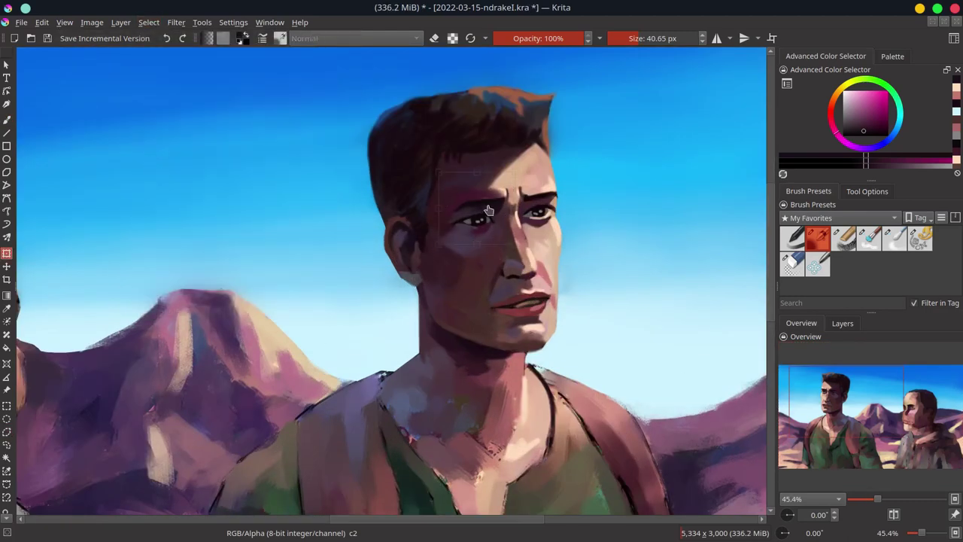
pyautogui.press('Return')
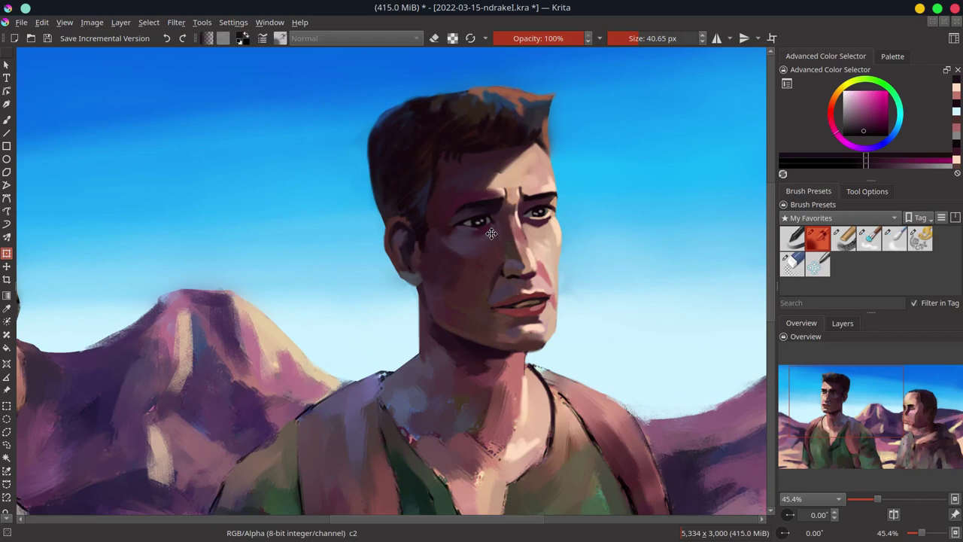
pyautogui.press('b')
pyautogui.keyDown('ctrl'); pyautogui.click(440, 325); pyautogui.keyUp('ctrl')
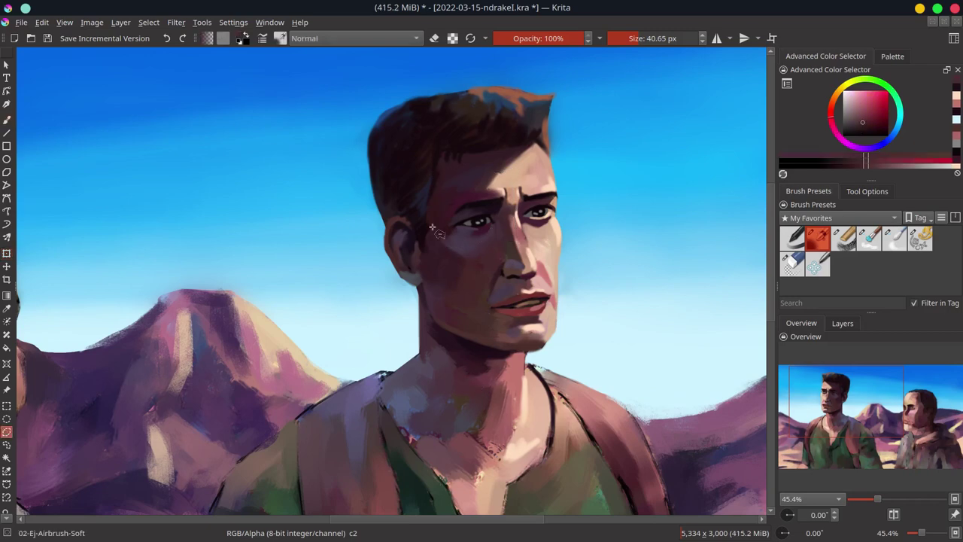
# Step: Rotate the selected ear slightly and paint sky blue behind its edge
pyautogui.click(149, 21)
pyautogui.hotkey('ctrl', 't')
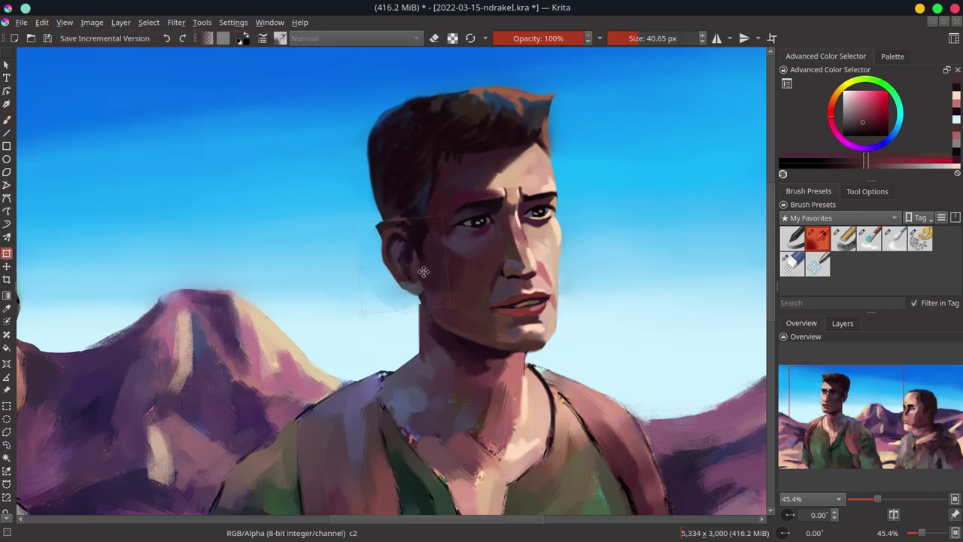
pyautogui.press('Return')
pyautogui.press('b')
pyautogui.keyDown('ctrl'); pyautogui.click(401, 217); pyautogui.keyUp('ctrl')
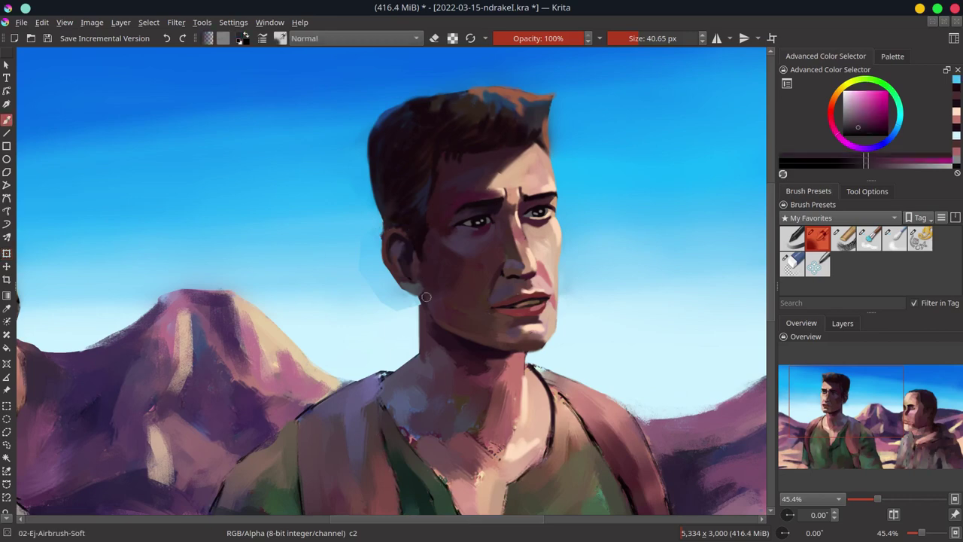
pyautogui.moveTo(348, 254)
pyautogui.mouseDown()
pyautogui.moveTo(418, 88)
pyautogui.moveTo(386, 222)
pyautogui.moveTo(429, 271)
pyautogui.mouseUp()
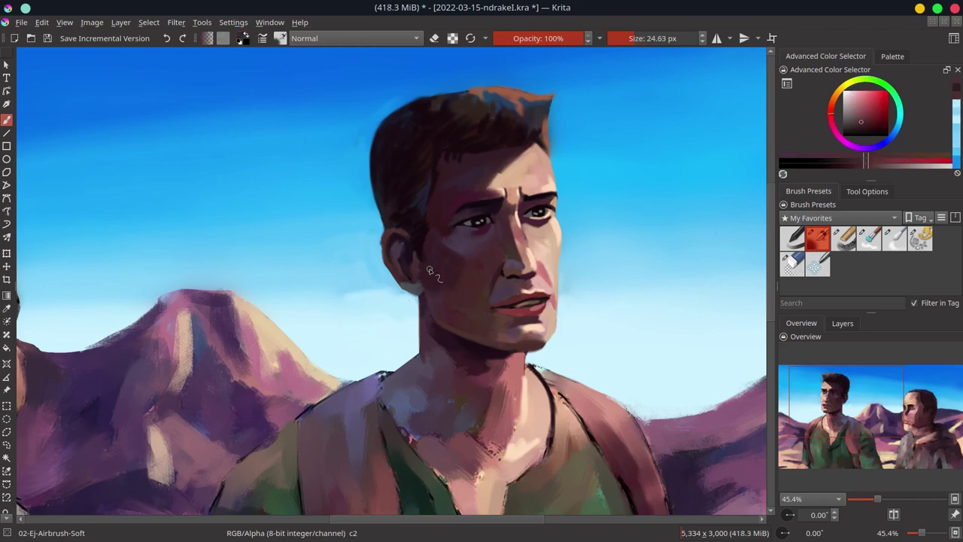
# Step: Save, then rectangle-select the top of the head and shift it slightly
pyautogui.hotkey('ctrl', 's')
pyautogui.moveTo(352, 72); pyautogui.dragTo(487, 309)
pyautogui.press('-')
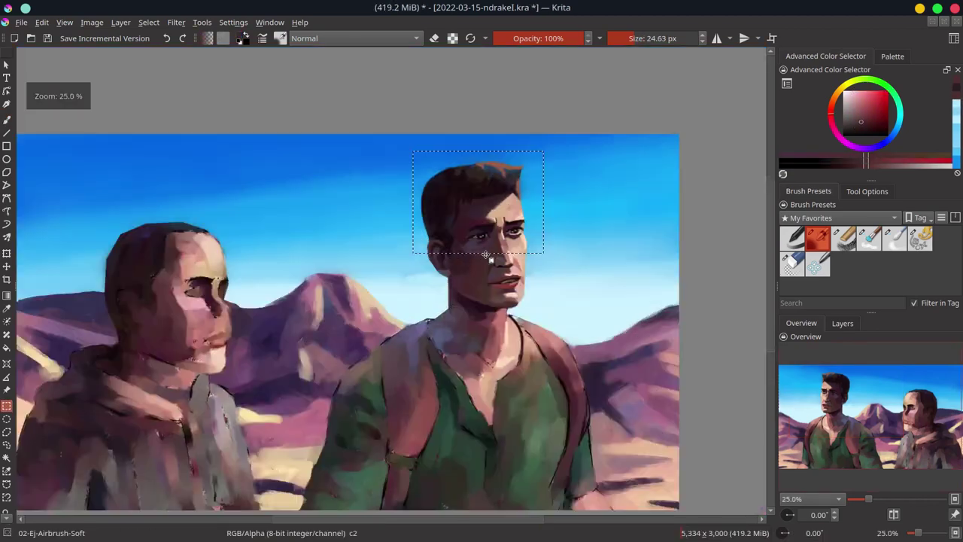
pyautogui.press('+')
pyautogui.press('t')
pyautogui.moveTo(468, 193); pyautogui.dragTo(509, 229)
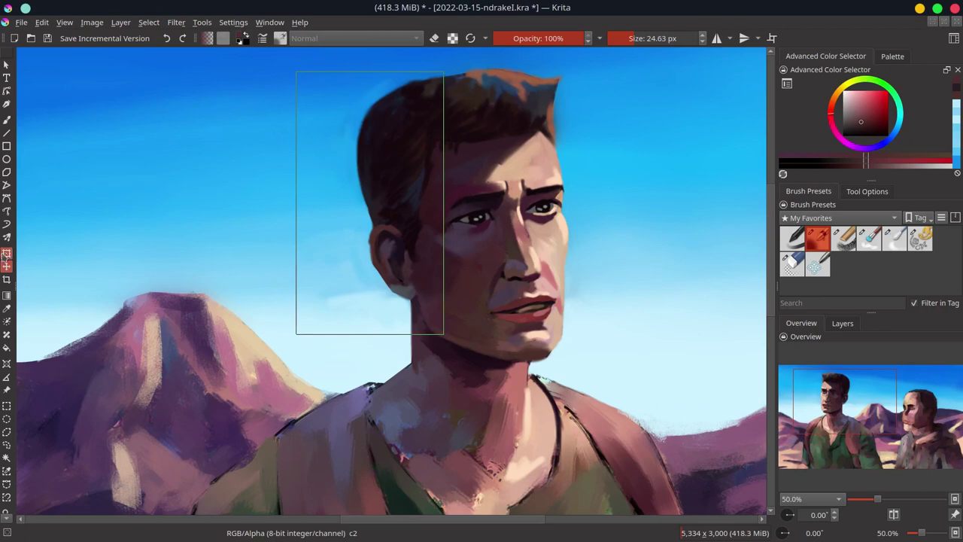
# Step: Adjust the selected head region, compare before and after, and clear the selection
pyautogui.click(148, 22)
pyautogui.click(165, 69)
pyautogui.click(42, 22)
pyautogui.click(76, 161)
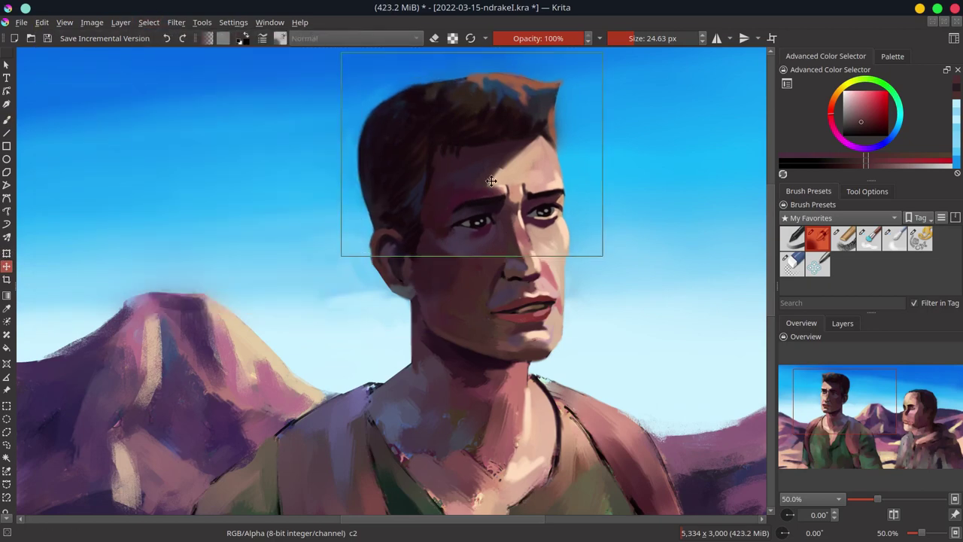
pyautogui.hotkey('ctrl', 'z')
pyautogui.hotkey('ctrl', 'shift', 'z')
pyautogui.hotkey('ctrl', 'shift', 'a')
# Step: Touch up the skin near the ear and nose with sampled skin tones and a smaller airbrush
pyautogui.press('b')
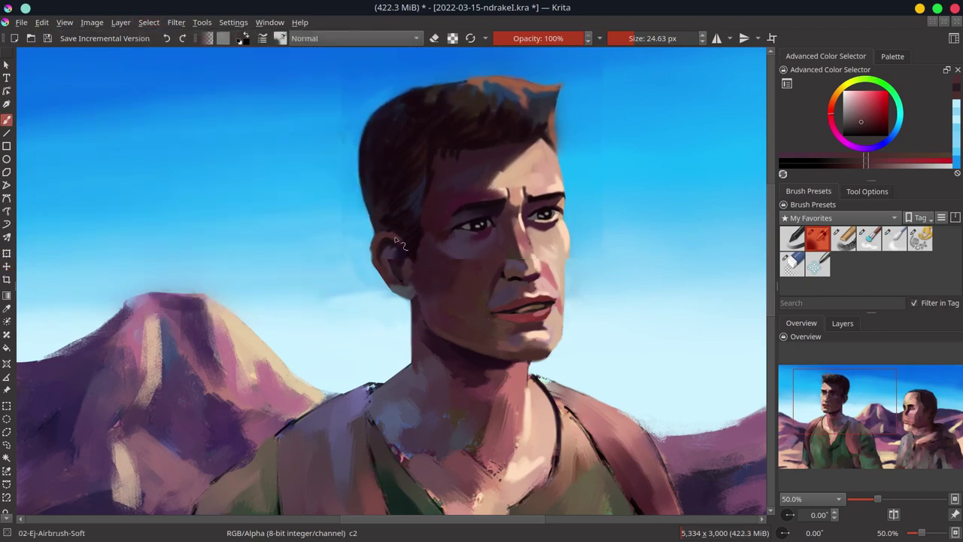
pyautogui.keyDown('ctrl'); pyautogui.click(368, 279); pyautogui.keyUp('ctrl')
pyautogui.keyDown('ctrl'); pyautogui.click(384, 289); pyautogui.keyUp('ctrl')
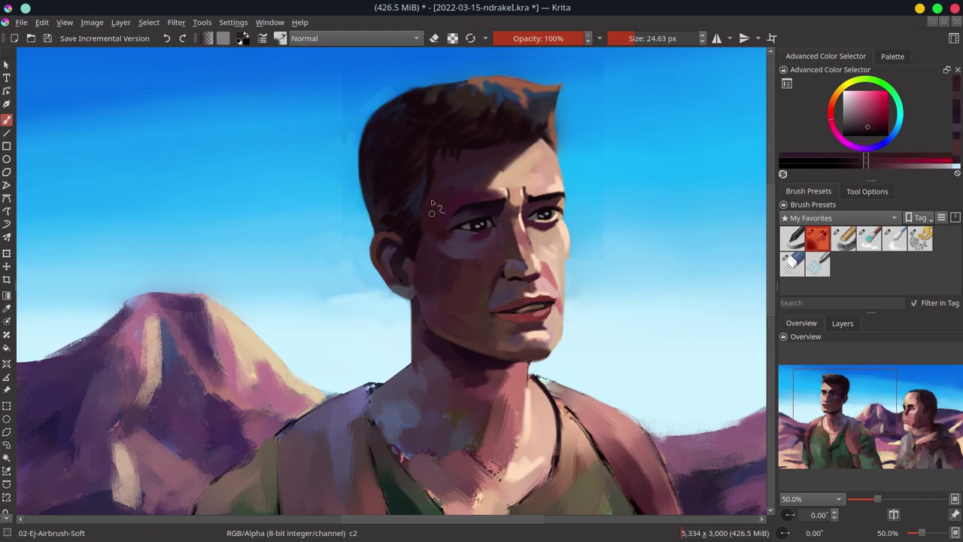
pyautogui.press('[')
pyautogui.keyDown('ctrl'); pyautogui.click(506, 273); pyautogui.keyUp('ctrl')
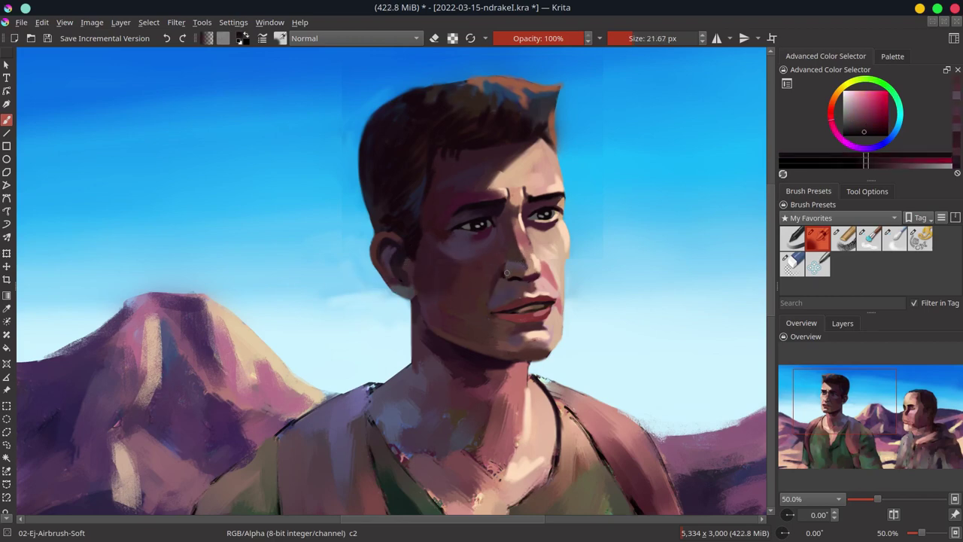
pyautogui.press('[')
pyautogui.keyDown('ctrl'); pyautogui.click(553, 250); pyautogui.keyUp('ctrl')
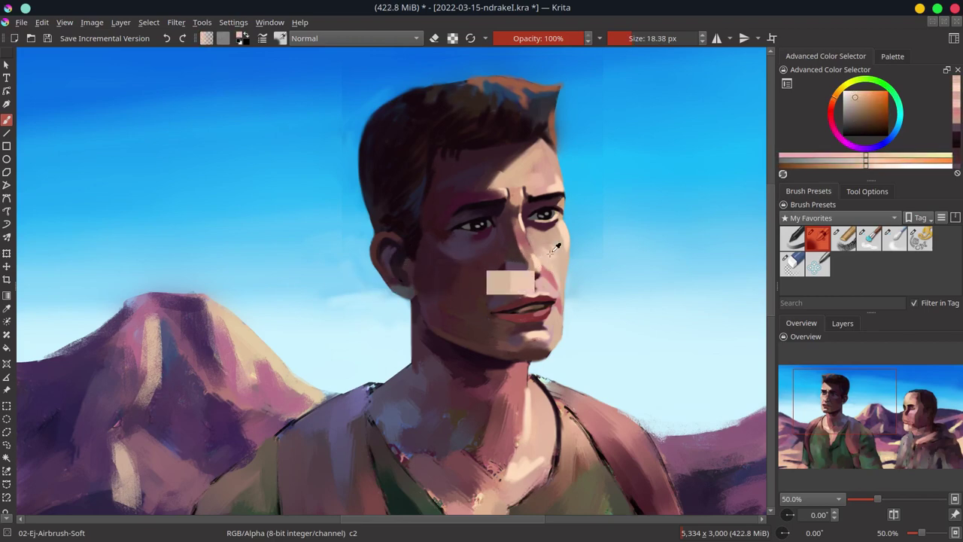
# Step: Add dark red to the lips, mirror the canvas, and paint sky blue beside the face
pyautogui.keyDown('ctrl'); pyautogui.click(572, 248); pyautogui.keyUp('ctrl')
pyautogui.press(']')
pyautogui.press(']')
pyautogui.keyDown('ctrl'); pyautogui.click(506, 325); pyautogui.keyUp('ctrl')
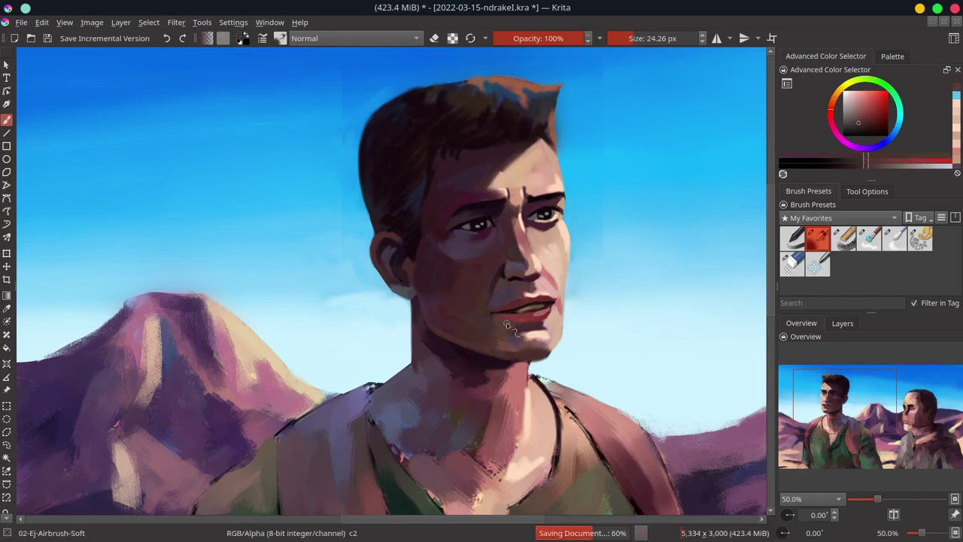
pyautogui.press('m')
pyautogui.keyDown('ctrl'); pyautogui.click(216, 330); pyautogui.keyUp('ctrl')
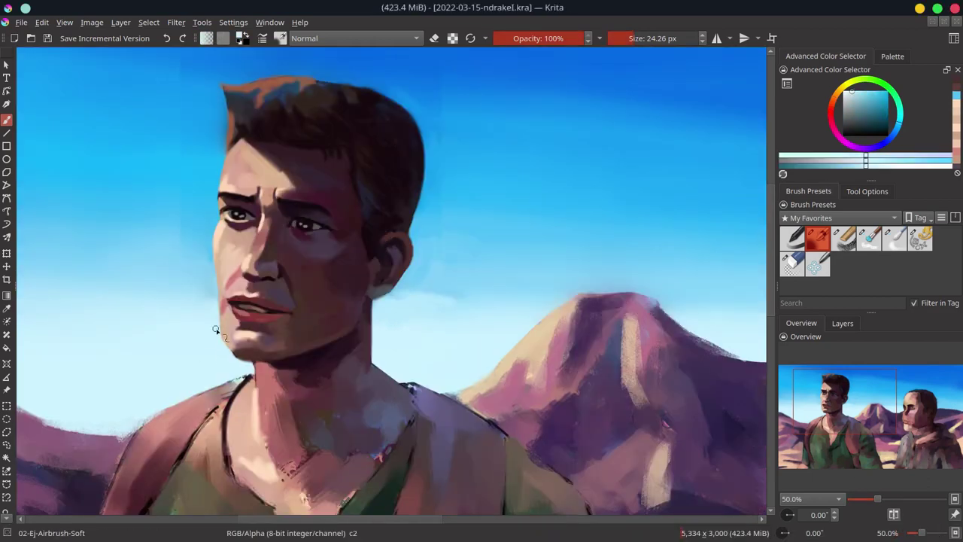
pyautogui.press(']')
pyautogui.press(']')
pyautogui.press(']')
pyautogui.keyDown('ctrl'); pyautogui.click(210, 233); pyautogui.keyUp('ctrl')
# Step: Freehand-select the left man's head, transform it, and merge the layers into the background
pyautogui.click(842, 323)
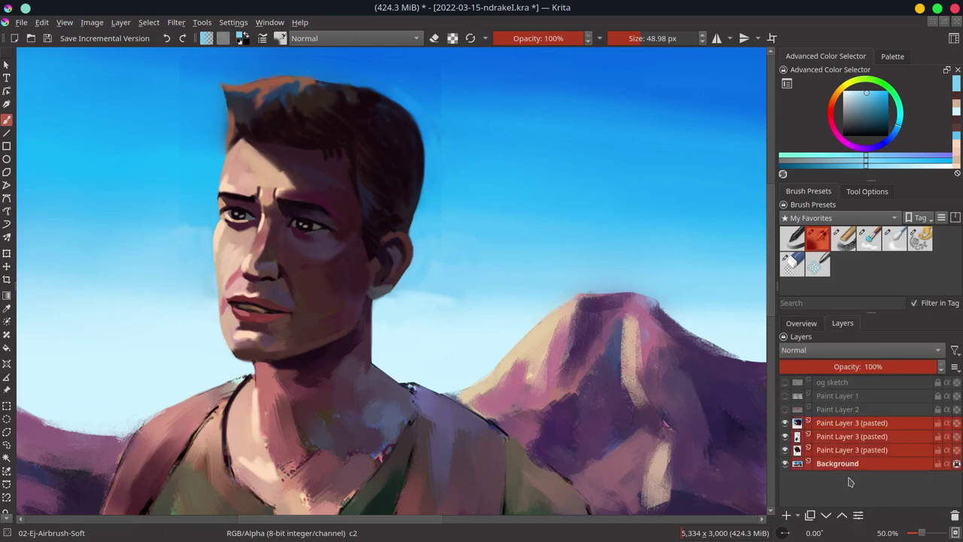
pyautogui.click(801, 323)
pyautogui.press('-')
pyautogui.press('-')
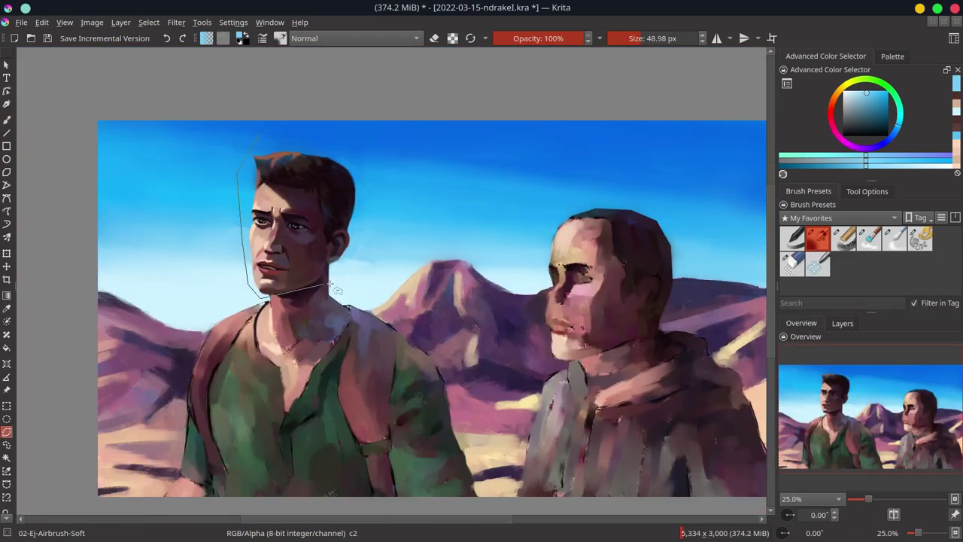
pyautogui.moveTo(336, 290); pyautogui.dragTo(256, 137)
pyautogui.click(41, 22)
pyautogui.click(75, 125)
pyautogui.hotkey('ctrl', 't')
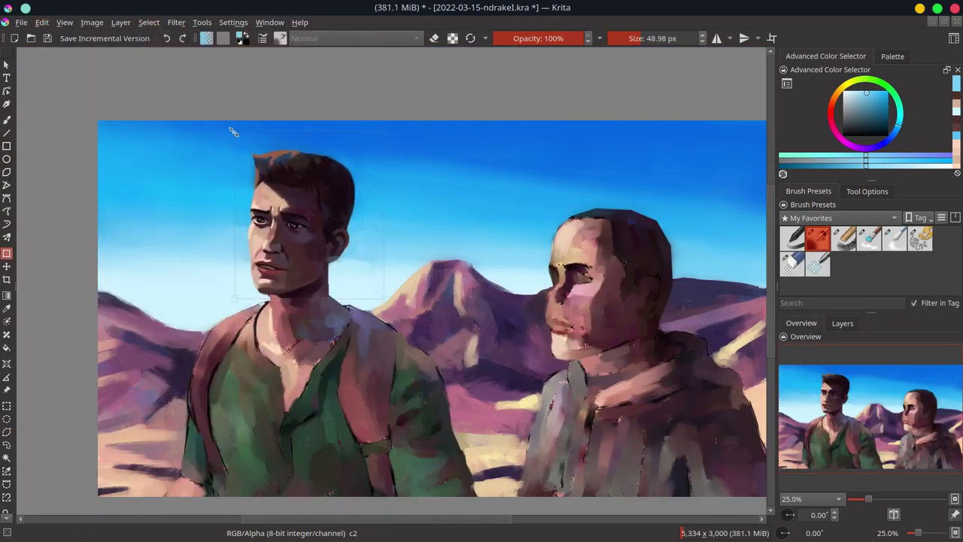
pyautogui.press('Return')
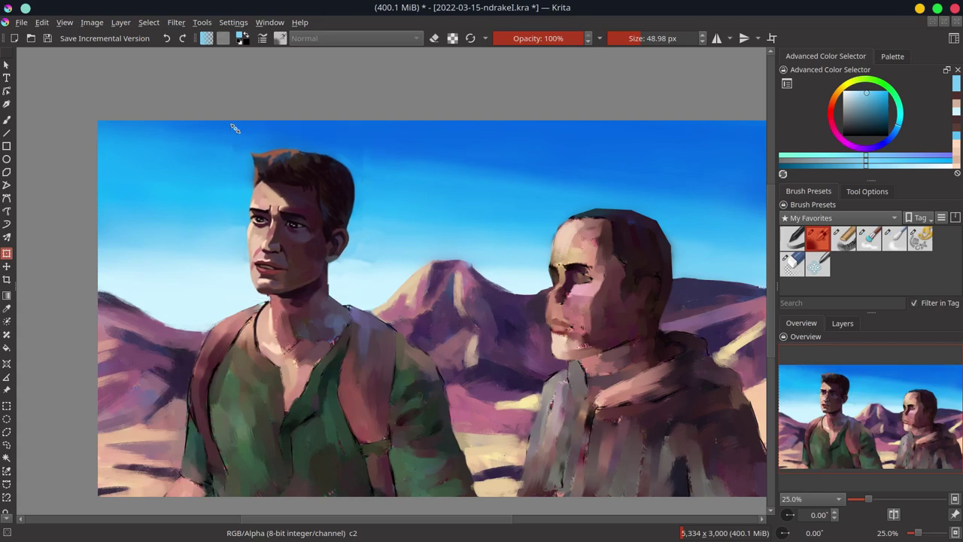
pyautogui.hotkey('ctrl', 'z')
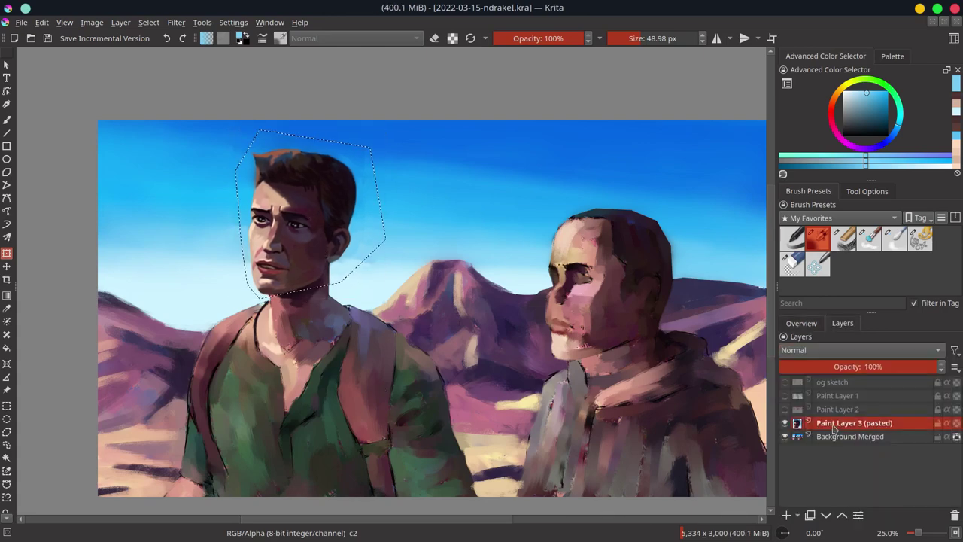
# Step: Touch up dark red near the left man's eye and pick light and darker sky blues
pyautogui.click(7, 121)
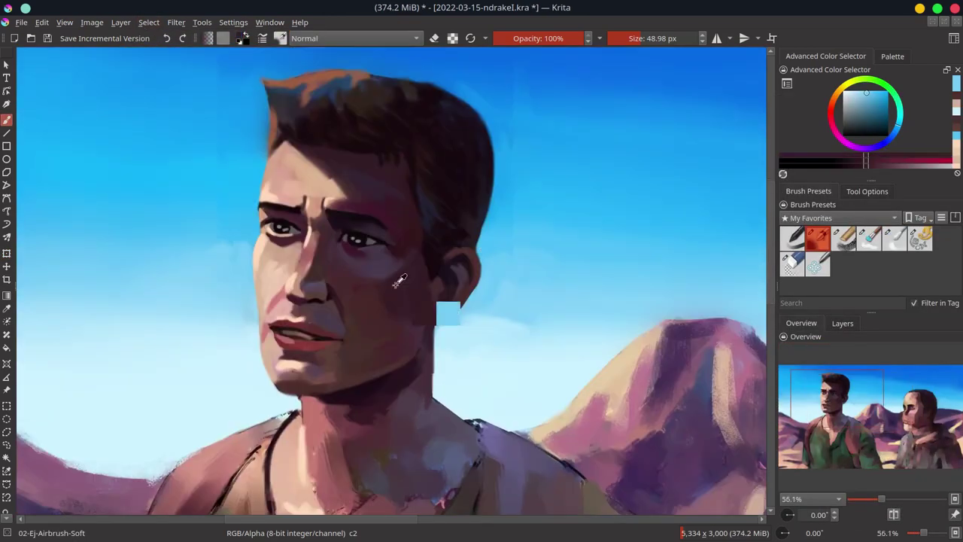
pyautogui.keyDown('ctrl'); pyautogui.click(392, 253); pyautogui.keyUp('ctrl')
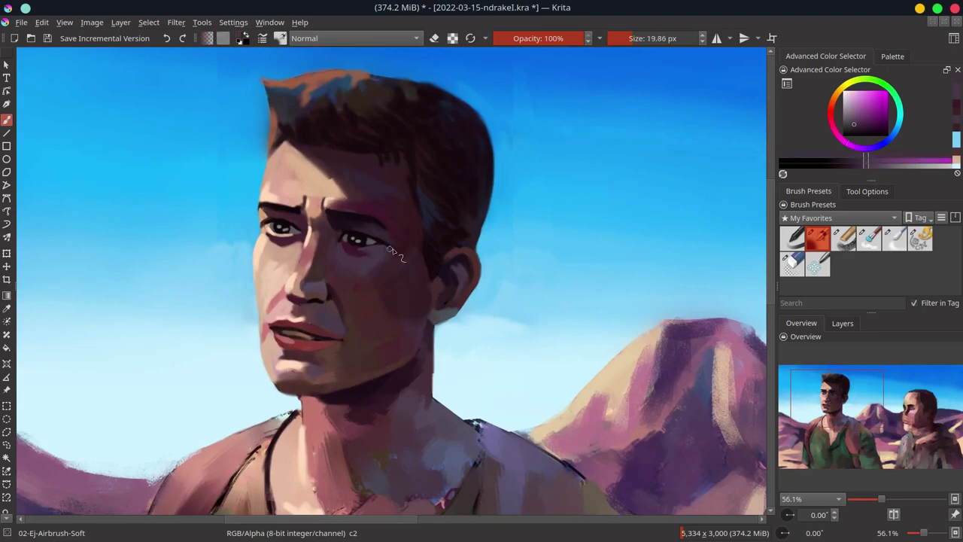
pyautogui.press(']')
pyautogui.press(']')
pyautogui.press(']')
pyautogui.press('[')
pyautogui.press('[')
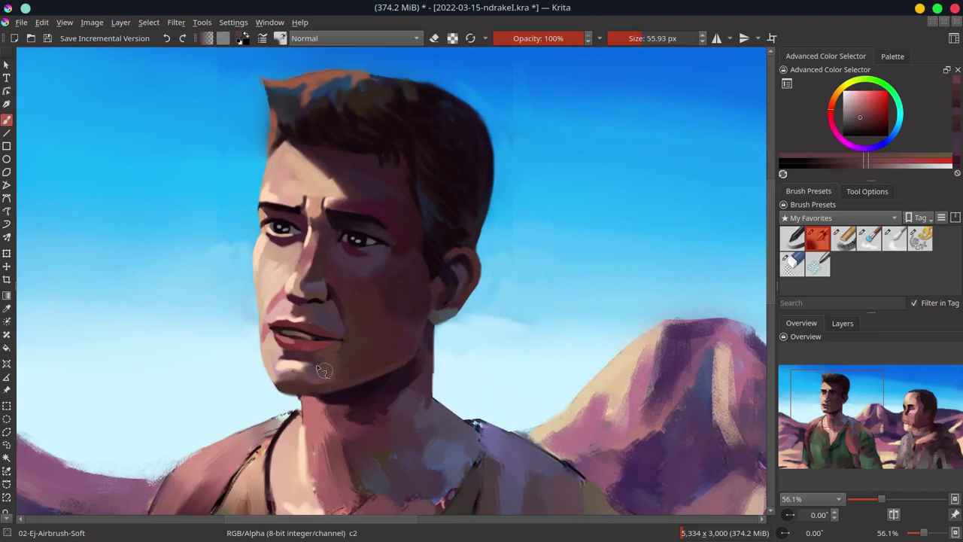
pyautogui.keyDown('ctrl'); pyautogui.click(469, 332); pyautogui.keyUp('ctrl')
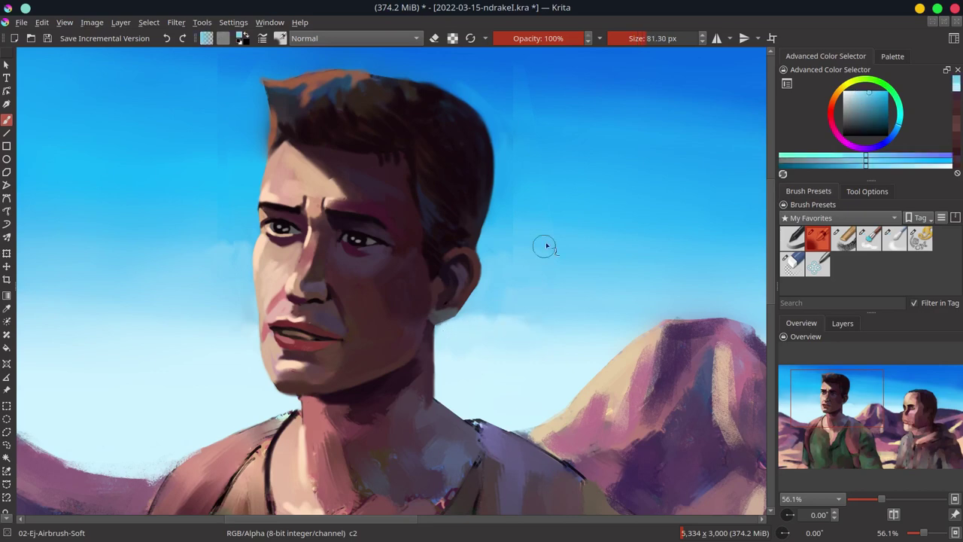
pyautogui.scroll(2, 545, 241)
pyautogui.keyDown('ctrl'); pyautogui.click(512, 176); pyautogui.keyUp('ctrl')
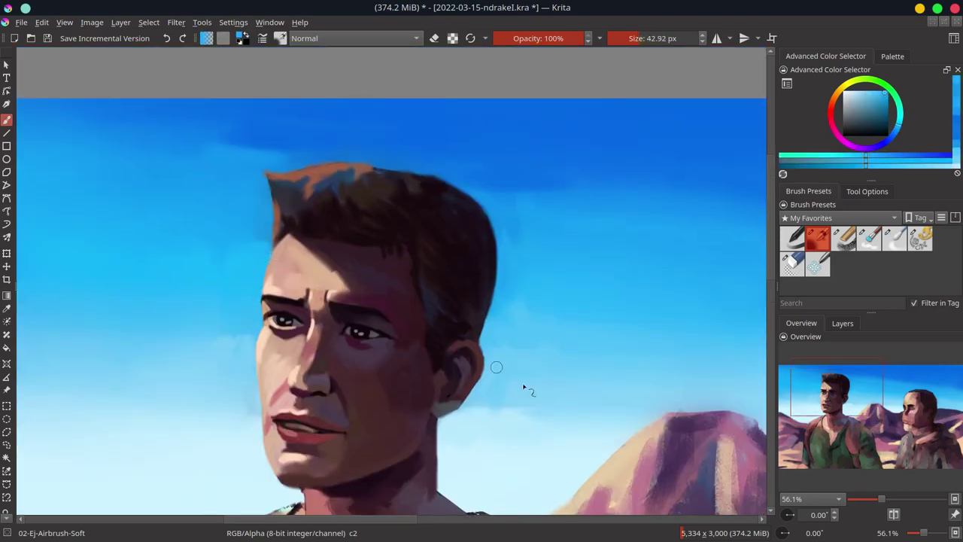
# Step: Blend the sky along the top of the hair with a larger blending brush, then save
pyautogui.press('/')
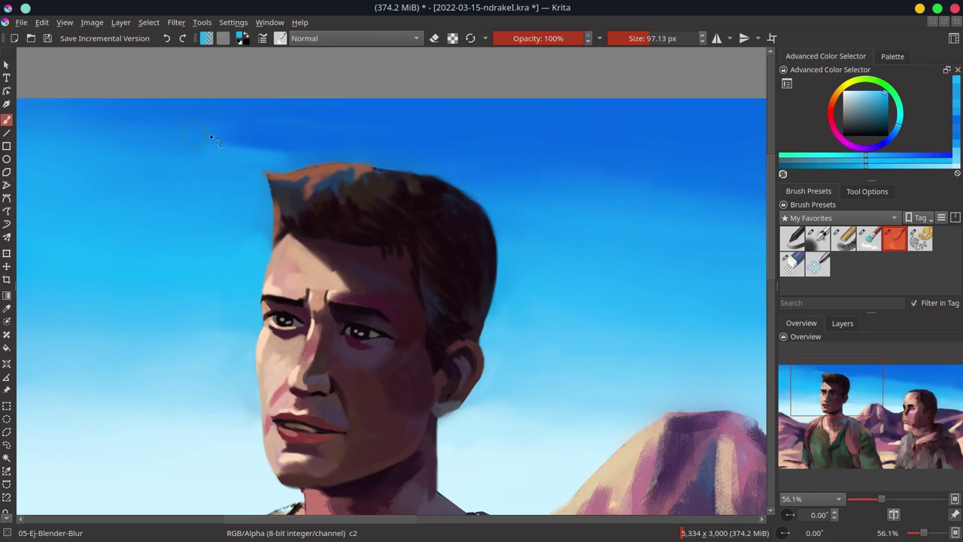
pyautogui.press('/')
pyautogui.moveTo(278, 150); pyautogui.dragTo(492, 177)
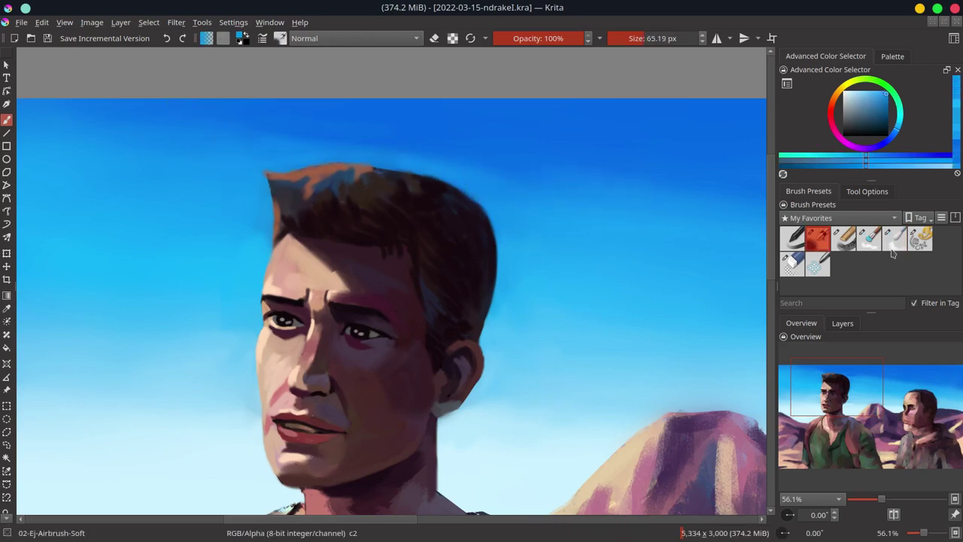
pyautogui.press('/')
pyautogui.press('/')
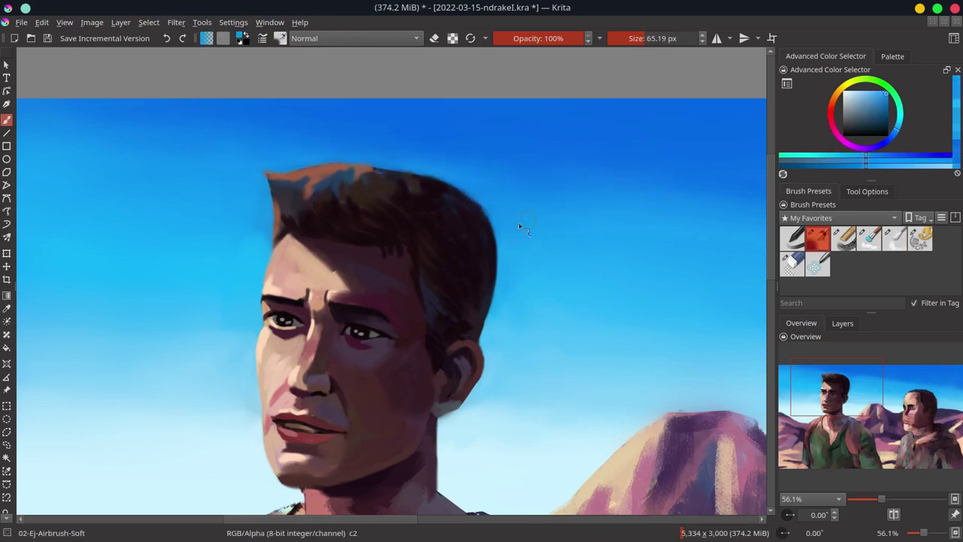
pyautogui.scroll(-1, 496, 203)
pyautogui.scroll(-1, 522, 216)
pyautogui.hotkey('ctrl', 's')
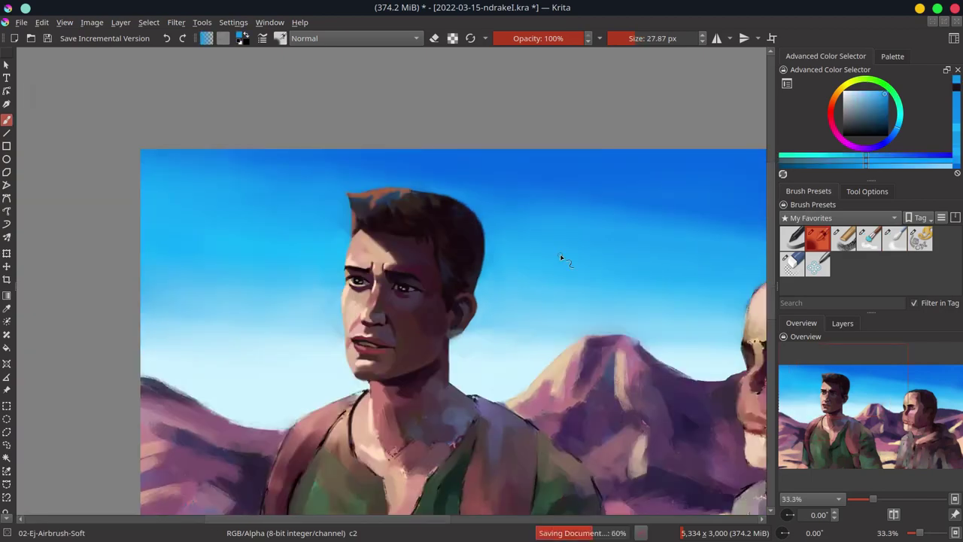
pyautogui.scroll(2, 466, 331)
pyautogui.keyDown('ctrl'); pyautogui.click(466, 330); pyautogui.keyUp('ctrl')
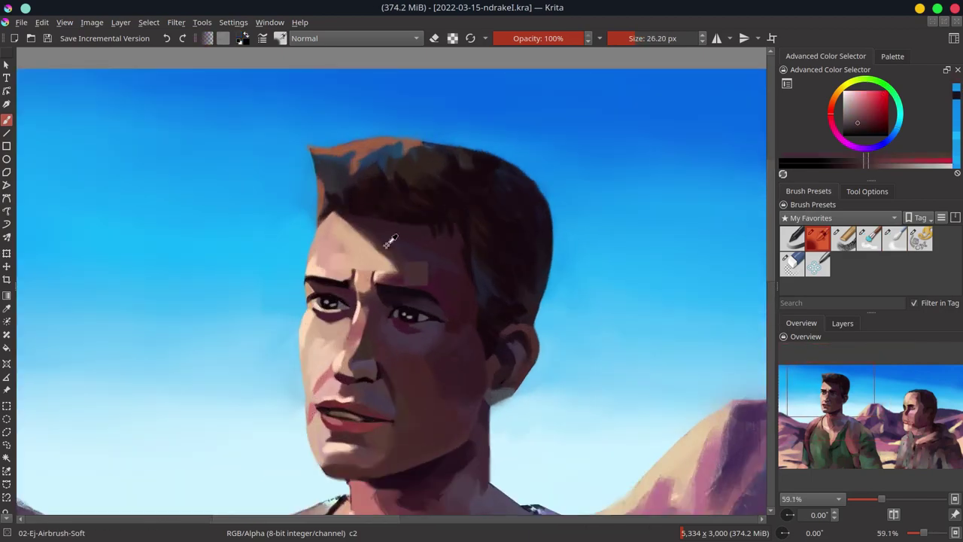
pyautogui.scroll(-3, 467, 331)
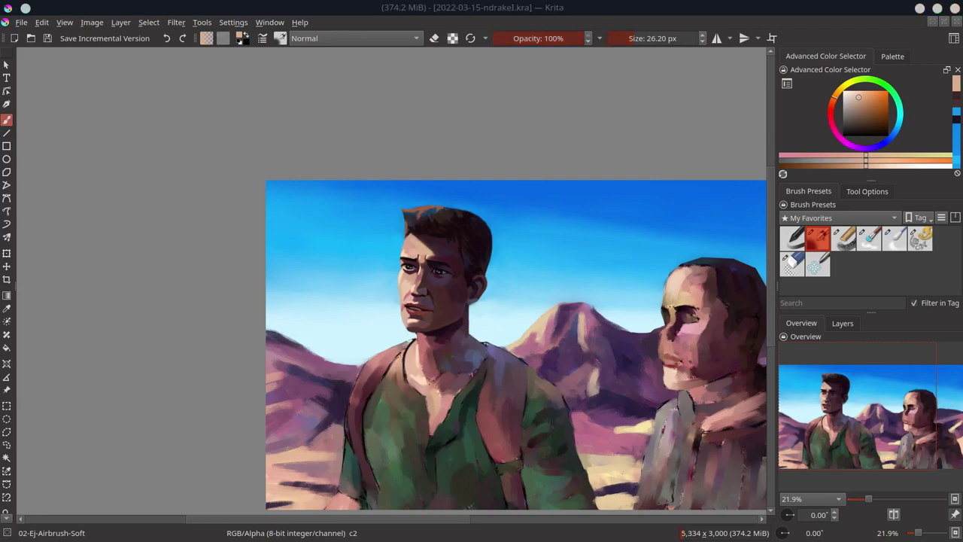
pyautogui.moveTo(665, 169); pyautogui.dragTo(508, 113)
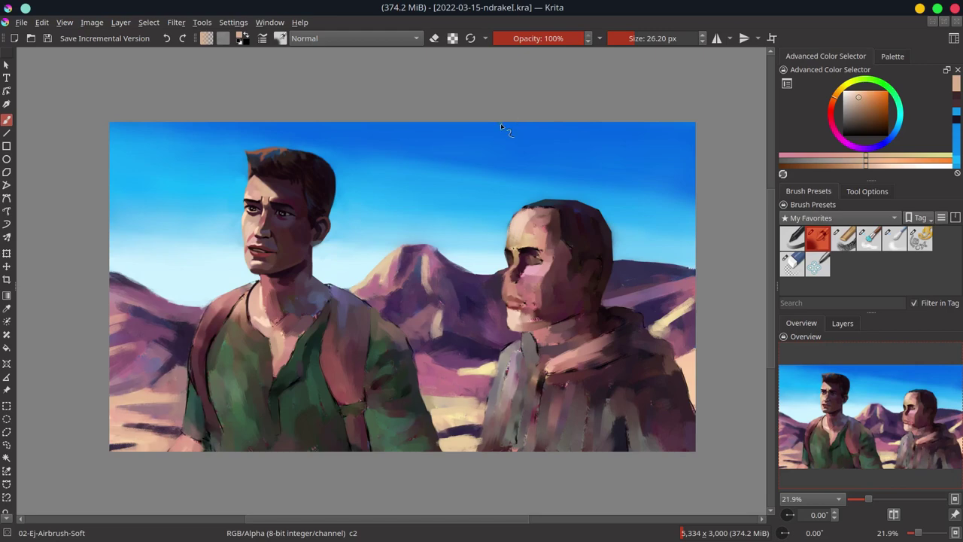
# Step: Zoom onto the right man's face and lighten his forehead with a lighter skin tone
pyautogui.scroll(3, 338, 217)
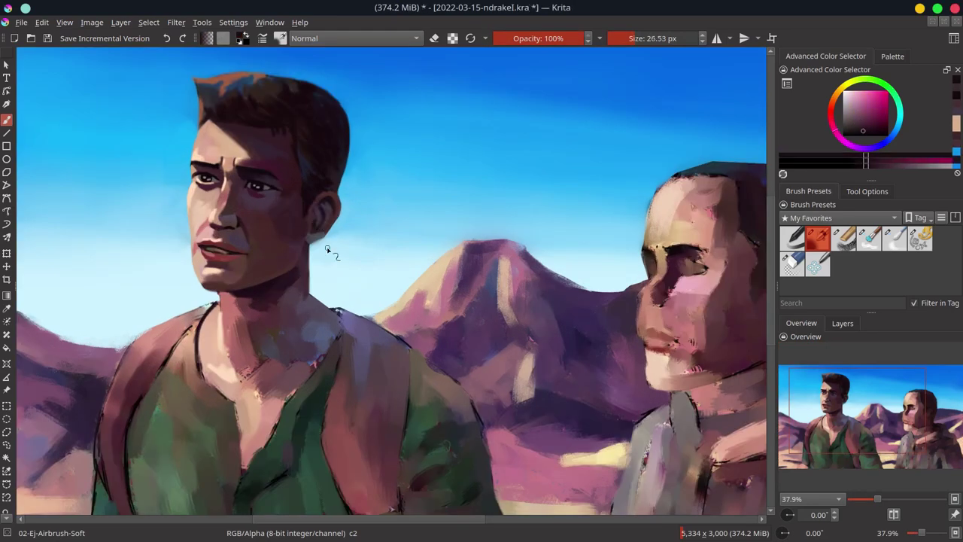
pyautogui.scroll(1, 583, 265)
pyautogui.scroll(1, 583, 264)
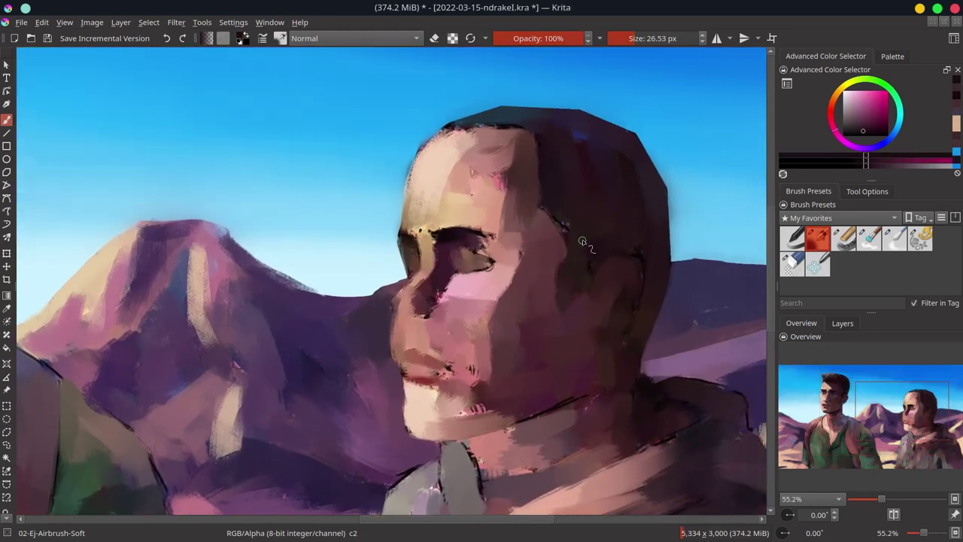
pyautogui.keyDown('ctrl'); pyautogui.click(429, 123); pyautogui.keyUp('ctrl')
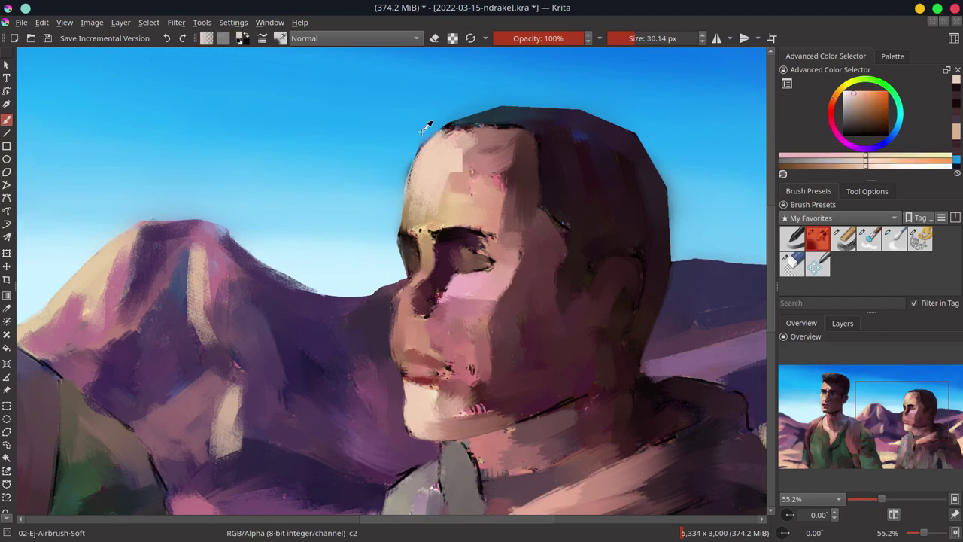
pyautogui.keyDown('ctrl'); pyautogui.click(444, 151); pyautogui.keyUp('ctrl')
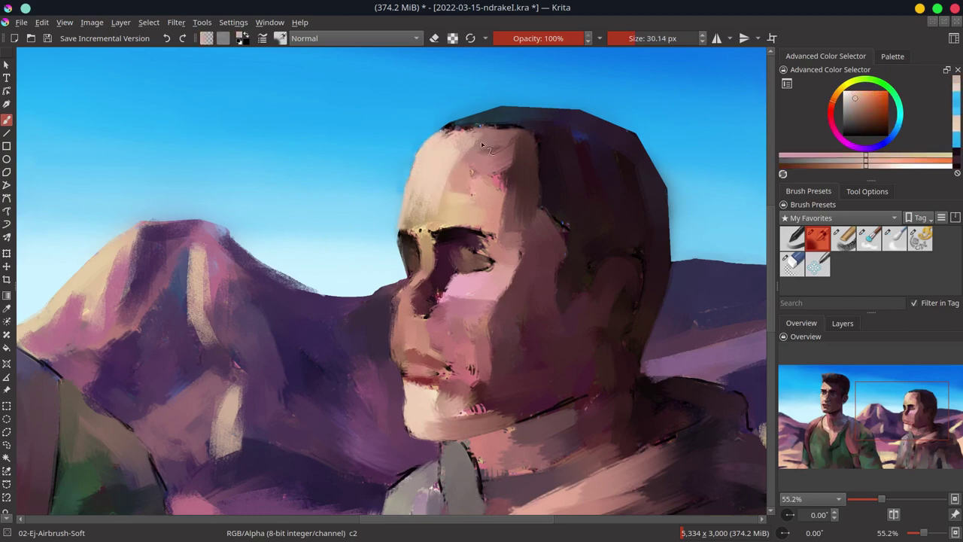
pyautogui.keyDown('ctrl'); pyautogui.click(522, 167); pyautogui.keyUp('ctrl')
pyautogui.moveTo(467, 135); pyautogui.dragTo(504, 225)
# Step: Sample purple and magenta shadow tones, then paint light peach across the forehead
pyautogui.keyDown('ctrl'); pyautogui.click(523, 261); pyautogui.keyUp('ctrl')
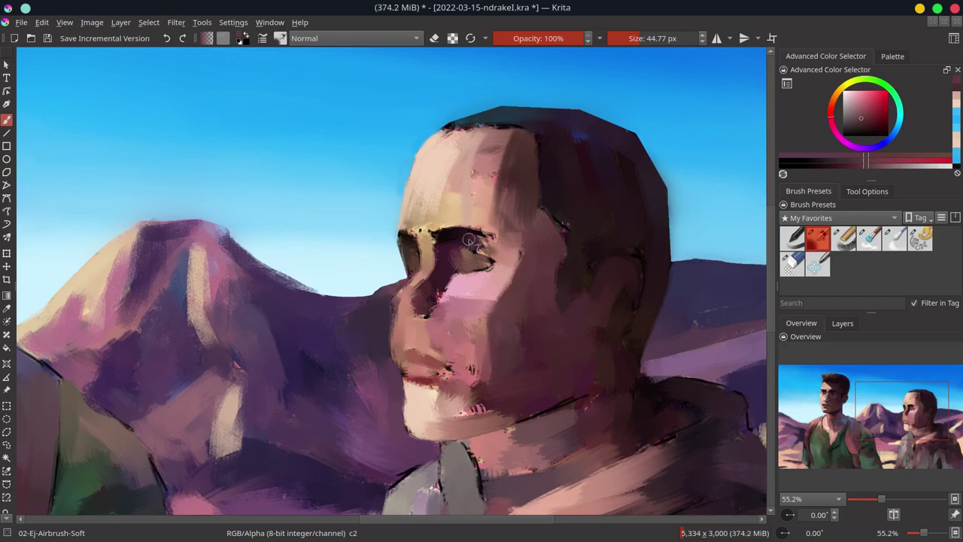
pyautogui.keyDown('ctrl'); pyautogui.click(421, 225); pyautogui.keyUp('ctrl')
pyautogui.keyDown('ctrl'); pyautogui.click(569, 113); pyautogui.keyUp('ctrl')
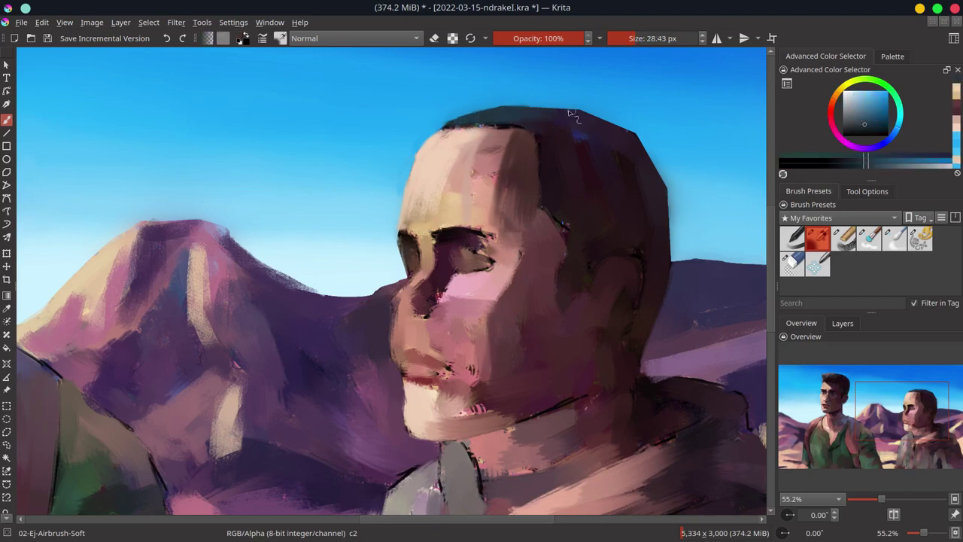
pyautogui.keyDown('ctrl'); pyautogui.click(451, 127); pyautogui.keyUp('ctrl')
pyautogui.keyDown('ctrl'); pyautogui.click(630, 137); pyautogui.keyUp('ctrl')
pyautogui.keyDown('ctrl'); pyautogui.click(666, 195); pyautogui.keyUp('ctrl')
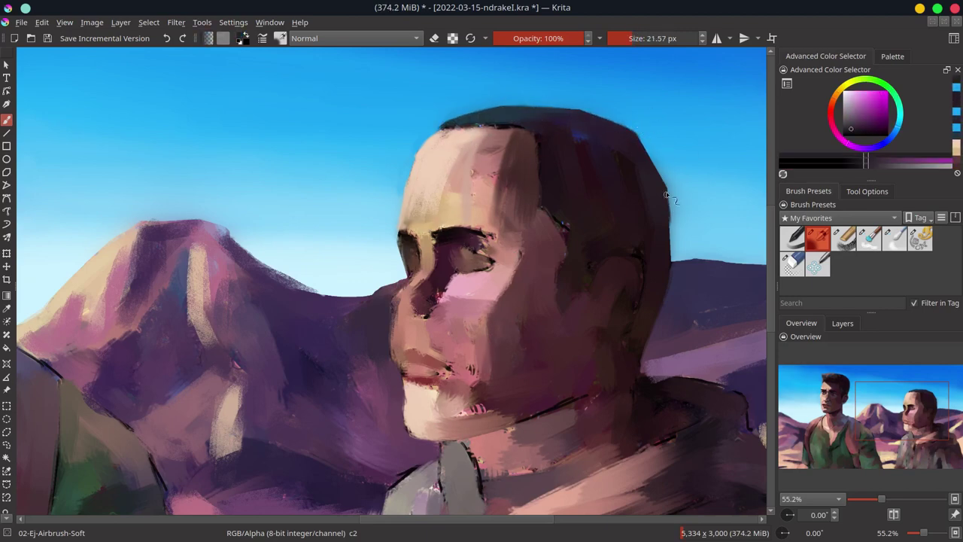
pyautogui.keyDown('ctrl'); pyautogui.click(454, 195); pyautogui.keyUp('ctrl')
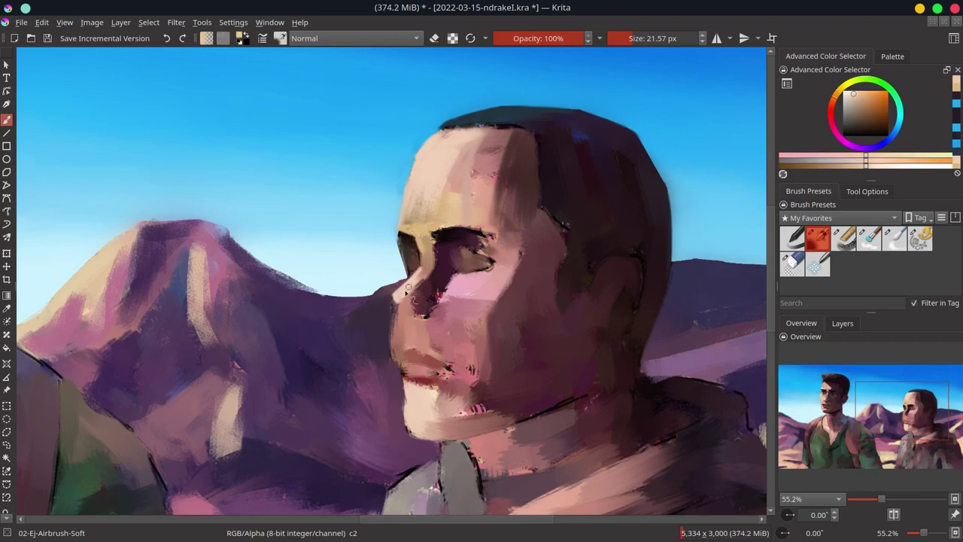
pyautogui.keyDown('ctrl'); pyautogui.click(409, 296); pyautogui.keyUp('ctrl')
pyautogui.keyDown('ctrl'); pyautogui.click(435, 268); pyautogui.keyUp('ctrl')
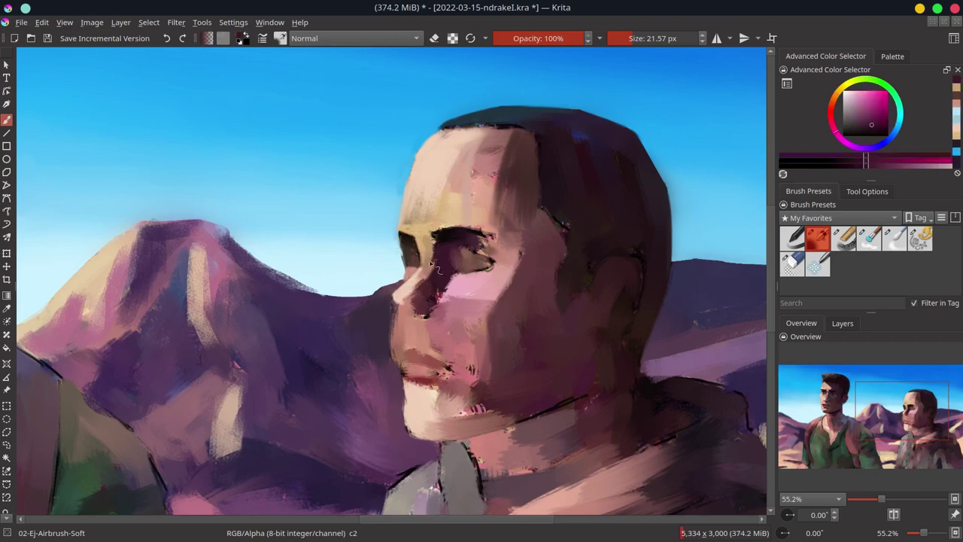
pyautogui.keyDown('ctrl'); pyautogui.click(442, 240); pyautogui.keyUp('ctrl')
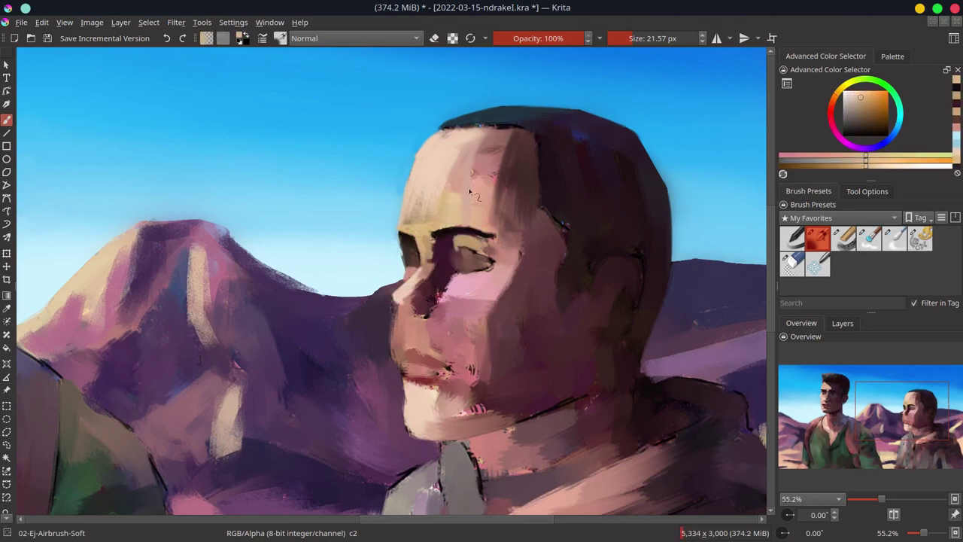
pyautogui.moveTo(489, 136); pyautogui.dragTo(459, 184)
# Step: Darken the area around the right man's eye with a dark reddish-pink tone
pyautogui.keyDown('ctrl'); pyautogui.click(444, 248); pyautogui.keyUp('ctrl')
pyautogui.keyDown('ctrl'); pyautogui.click(451, 225); pyautogui.keyUp('ctrl')
pyautogui.keyDown('ctrl'); pyautogui.click(428, 256); pyautogui.keyUp('ctrl')
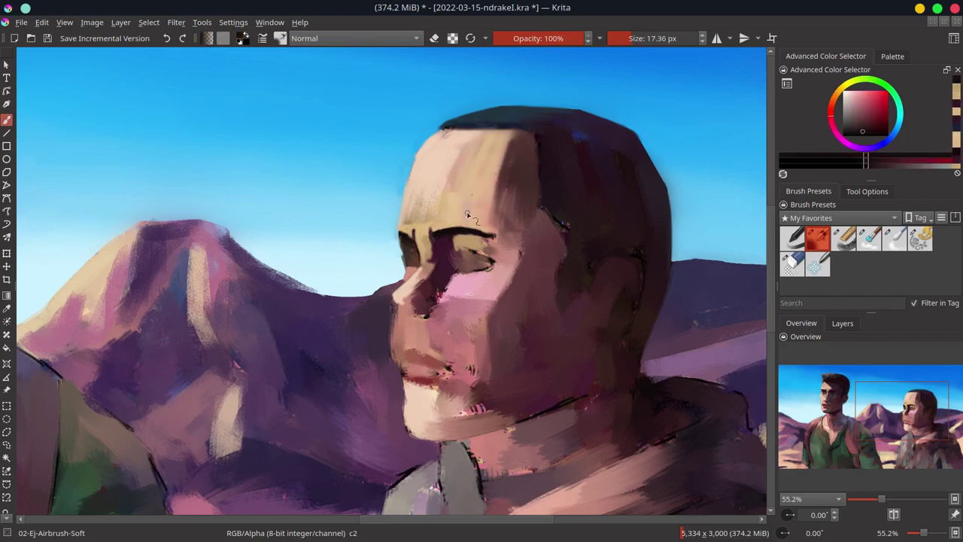
pyautogui.keyDown('ctrl'); pyautogui.click(425, 152); pyautogui.keyUp('ctrl')
pyautogui.moveTo(463, 204); pyautogui.dragTo(620, 231)
pyautogui.keyDown('ctrl'); pyautogui.click(620, 232); pyautogui.keyUp('ctrl')
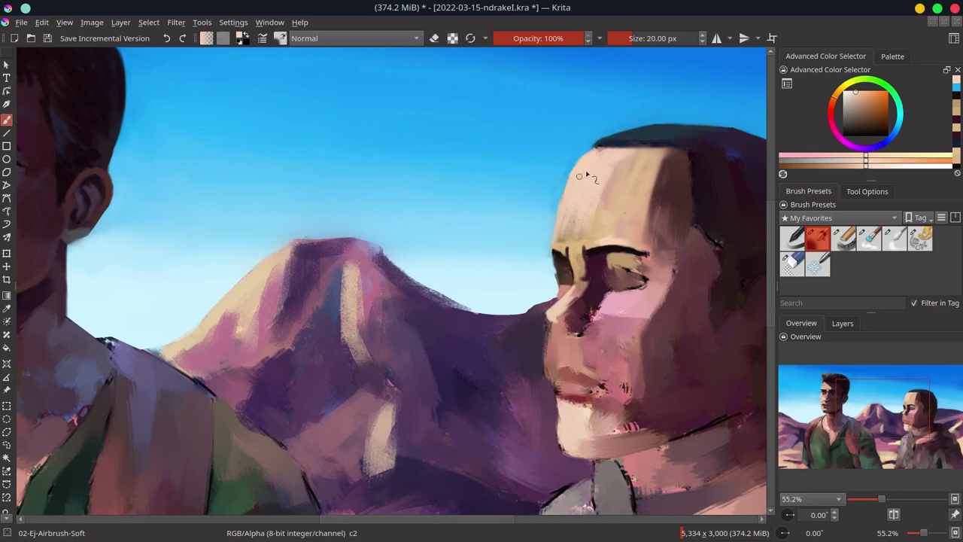
pyautogui.moveTo(586, 176); pyautogui.dragTo(507, 160)
pyautogui.keyDown('ctrl'); pyautogui.click(487, 237); pyautogui.keyUp('ctrl')
pyautogui.moveTo(558, 249); pyautogui.dragTo(586, 263)
# Step: Blur-smooth the right man's forehead, cheek and chin skin, then save
pyautogui.keyDown('ctrl'); pyautogui.click(587, 194); pyautogui.keyUp('ctrl')
pyautogui.press('/')
pyautogui.moveTo(587, 194)
pyautogui.mouseDown()
pyautogui.moveTo(608, 279)
pyautogui.moveTo(510, 404)
pyautogui.mouseUp()
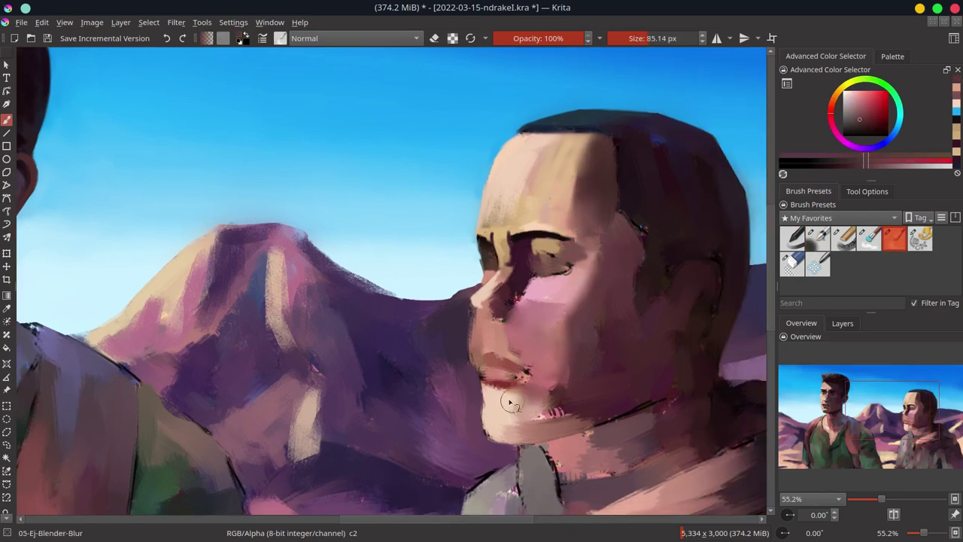
pyautogui.hotkey('ctrl', 's')
# Step: With the soft airbrush, darken the head and cover the pink under-eye patch with peach skin
pyautogui.press('/')
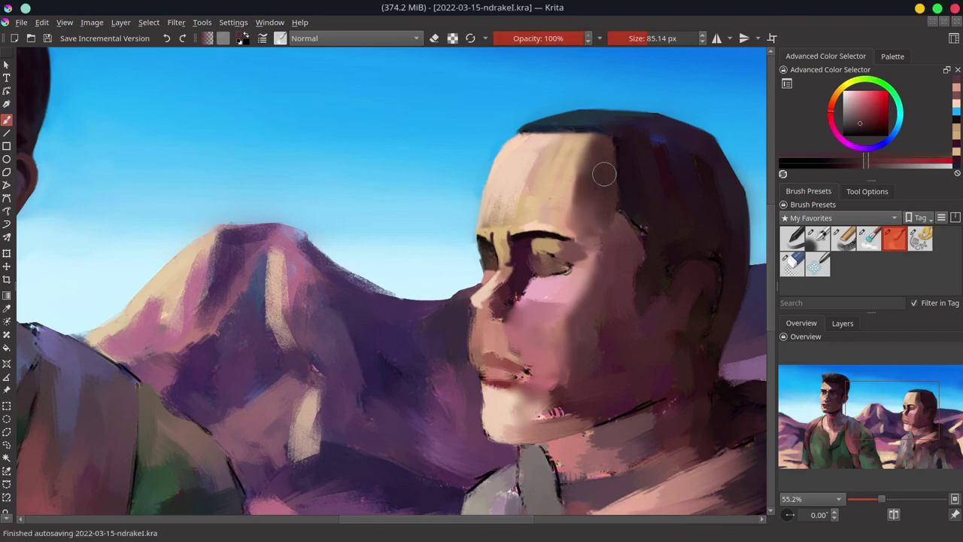
pyautogui.keyDown('ctrl'); pyautogui.click(612, 113); pyautogui.keyUp('ctrl')
pyautogui.moveTo(623, 161)
pyautogui.mouseDown()
pyautogui.moveTo(659, 213)
pyautogui.moveTo(635, 301)
pyautogui.mouseUp()
pyautogui.keyDown('ctrl'); pyautogui.click(659, 213); pyautogui.keyUp('ctrl')
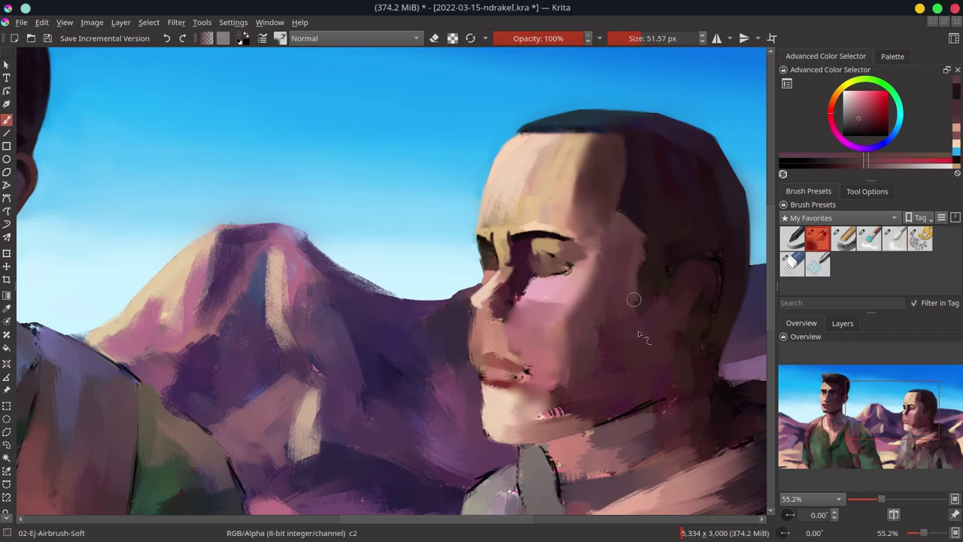
pyautogui.keyDown('ctrl'); pyautogui.click(580, 367); pyautogui.keyUp('ctrl')
pyautogui.keyDown('ctrl'); pyautogui.click(566, 229); pyautogui.keyUp('ctrl')
pyautogui.moveTo(520, 299)
pyautogui.mouseDown()
pyautogui.moveTo(553, 290)
pyautogui.moveTo(544, 286)
pyautogui.mouseUp()
# Step: Sample dark muted red, dark brown and peach tones to define the eye, then save
pyautogui.keyDown('ctrl'); pyautogui.click(544, 284); pyautogui.keyUp('ctrl')
pyautogui.keyDown('ctrl'); pyautogui.click(532, 257); pyautogui.keyUp('ctrl')
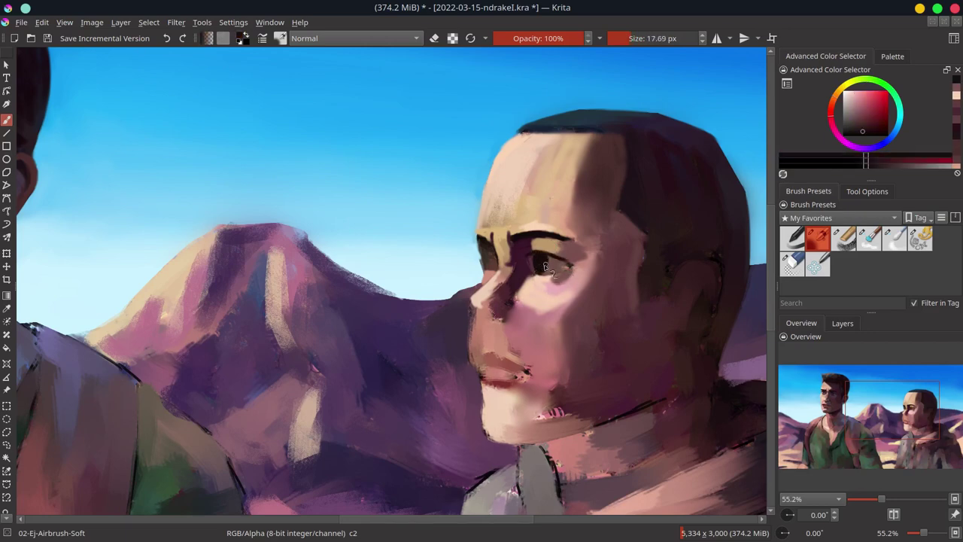
pyautogui.keyDown('ctrl'); pyautogui.click(534, 280); pyautogui.keyUp('ctrl')
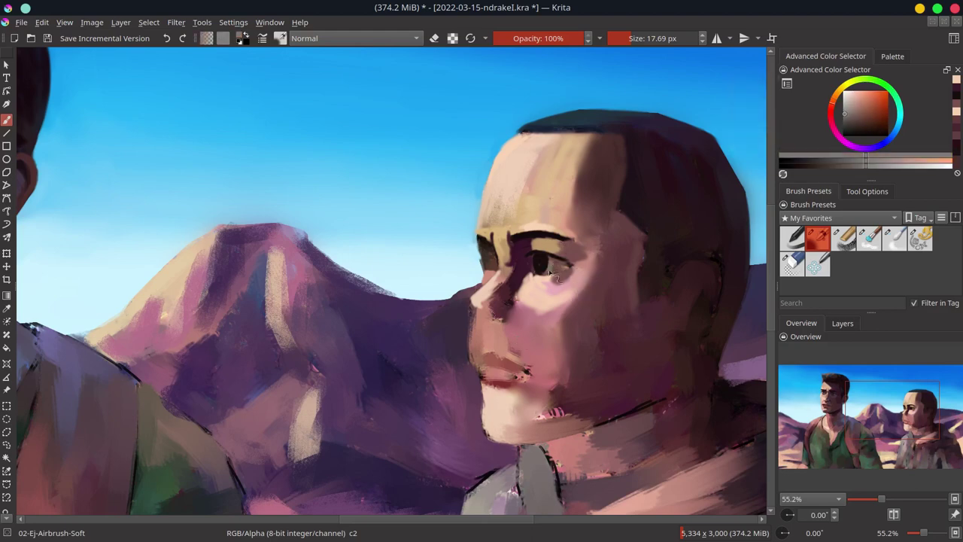
pyautogui.keyDown('ctrl'); pyautogui.click(564, 256); pyautogui.keyUp('ctrl')
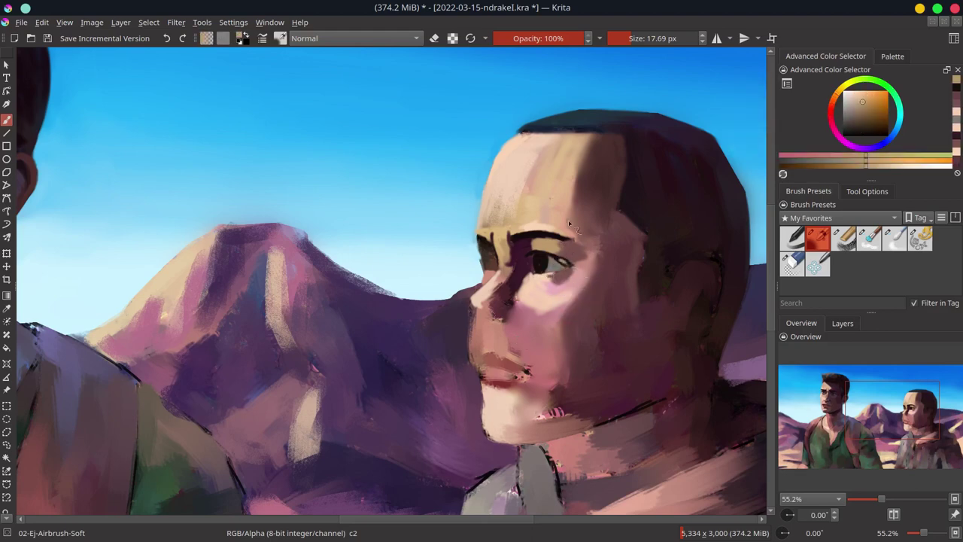
pyautogui.keyDown('ctrl'); pyautogui.click(541, 273); pyautogui.keyUp('ctrl')
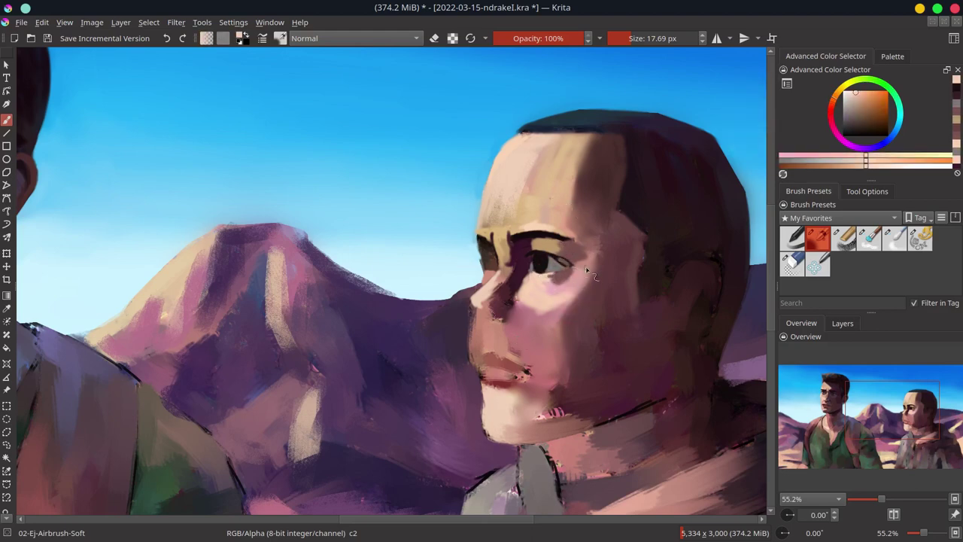
pyautogui.hotkey('ctrl', 's')
# Step: Paint detail on the inner brow and shrink the brush for finer work
pyautogui.keyDown('ctrl'); pyautogui.click(536, 249); pyautogui.keyUp('ctrl')
pyautogui.moveTo(536, 248); pyautogui.dragTo(527, 245)
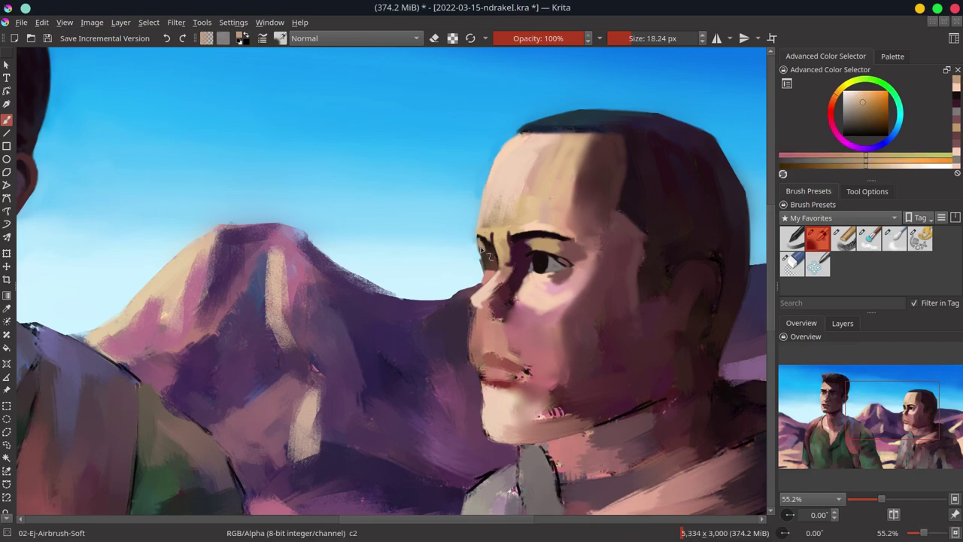
pyautogui.keyDown('ctrl'); pyautogui.click(549, 258); pyautogui.keyUp('ctrl')
pyautogui.keyDown('ctrl'); pyautogui.click(549, 258); pyautogui.keyUp('ctrl')
pyautogui.press('[')
pyautogui.keyDown('ctrl'); pyautogui.click(493, 267); pyautogui.keyUp('ctrl')
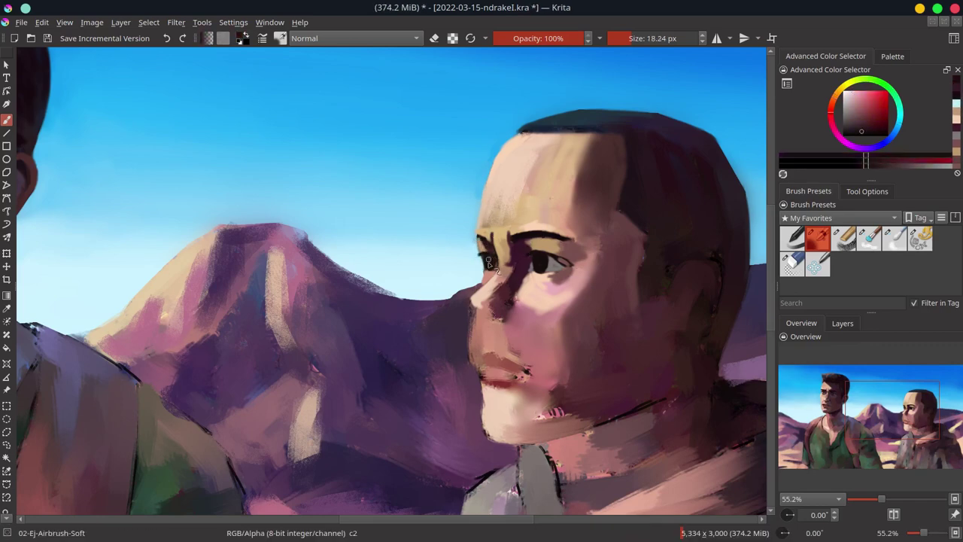
pyautogui.press('[')
# Step: Sample forehead, pink and lighter skin tones around the nose, adjusting brush size
pyautogui.keyDown('ctrl'); pyautogui.click(566, 256); pyautogui.keyUp('ctrl')
pyautogui.press(']')
pyautogui.press(']')
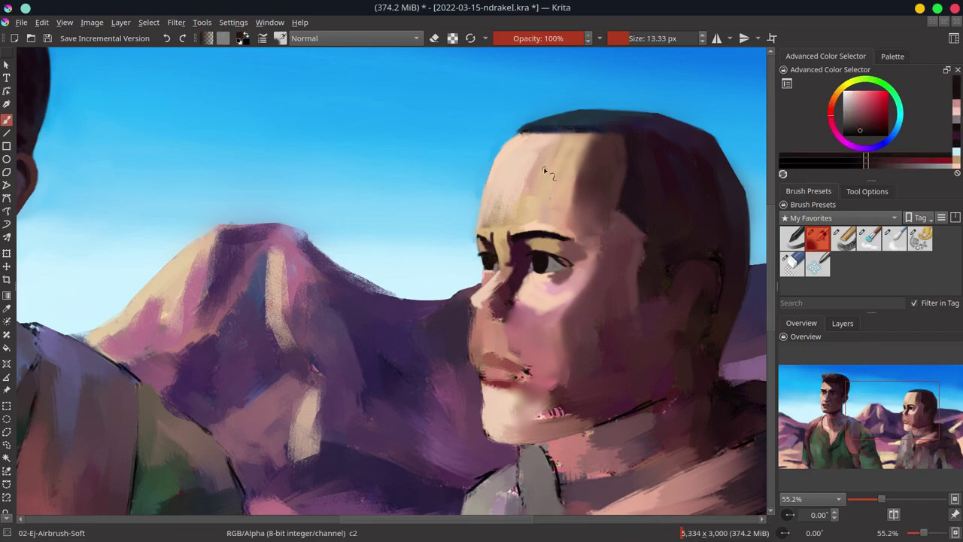
pyautogui.keyDown('ctrl'); pyautogui.click(514, 261); pyautogui.keyUp('ctrl')
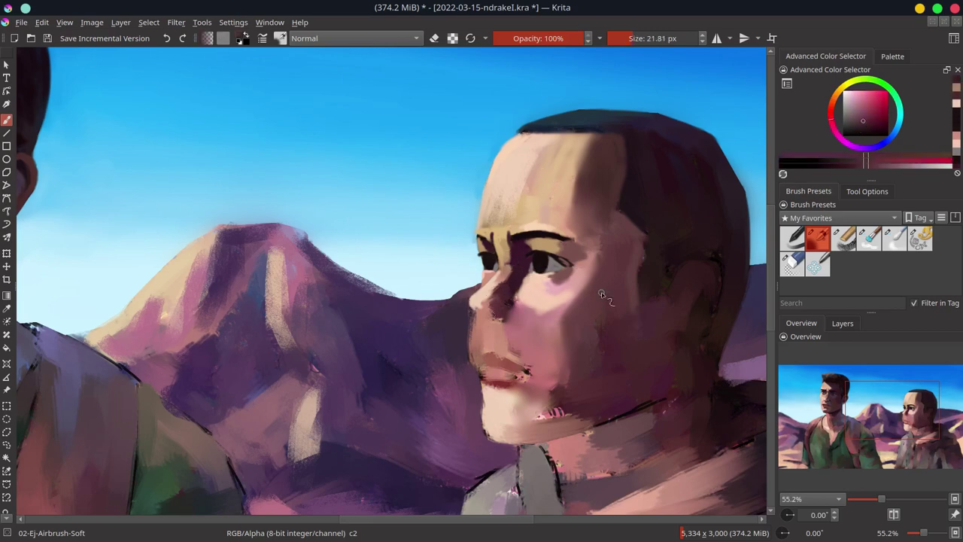
pyautogui.press(']')
pyautogui.keyDown('ctrl'); pyautogui.click(517, 301); pyautogui.keyUp('ctrl')
pyautogui.press('[')
pyautogui.keyDown('ctrl'); pyautogui.click(496, 324); pyautogui.keyUp('ctrl')
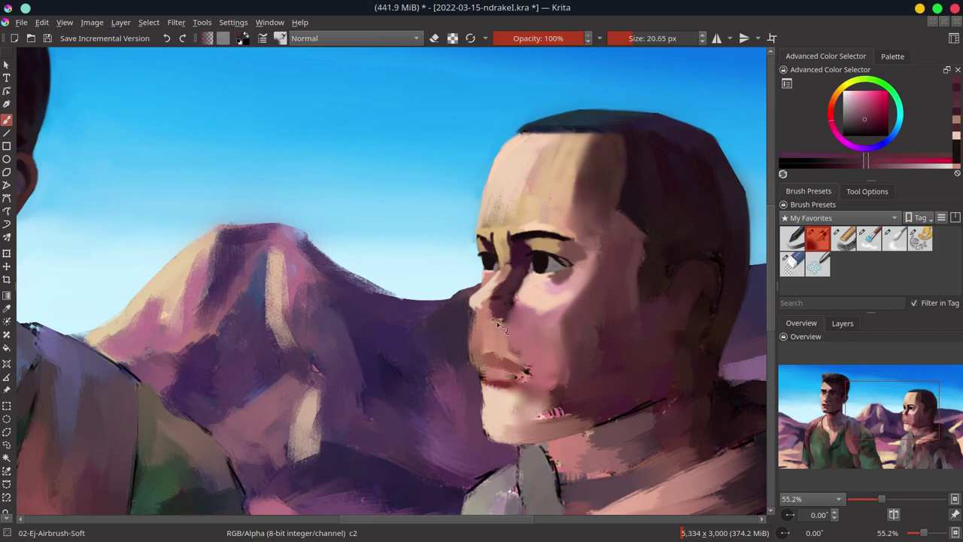
pyautogui.keyDown('ctrl'); pyautogui.click(488, 308); pyautogui.keyUp('ctrl')
pyautogui.keyDown('ctrl'); pyautogui.click(498, 335); pyautogui.keyUp('ctrl')
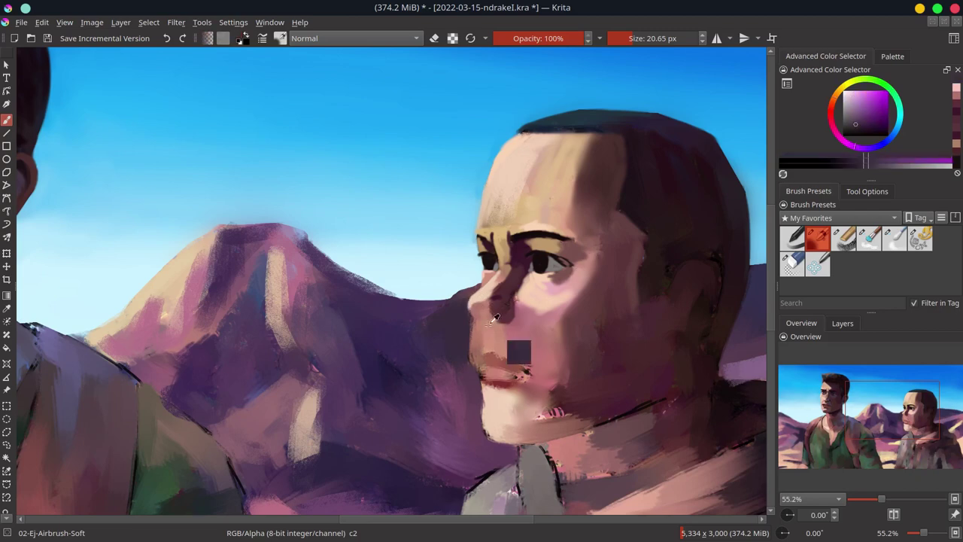
pyautogui.press('[')
# Step: Re-sample the skin and nose-area colours at varying brush sizes
pyautogui.keyDown('ctrl'); pyautogui.click(491, 310); pyautogui.keyUp('ctrl')
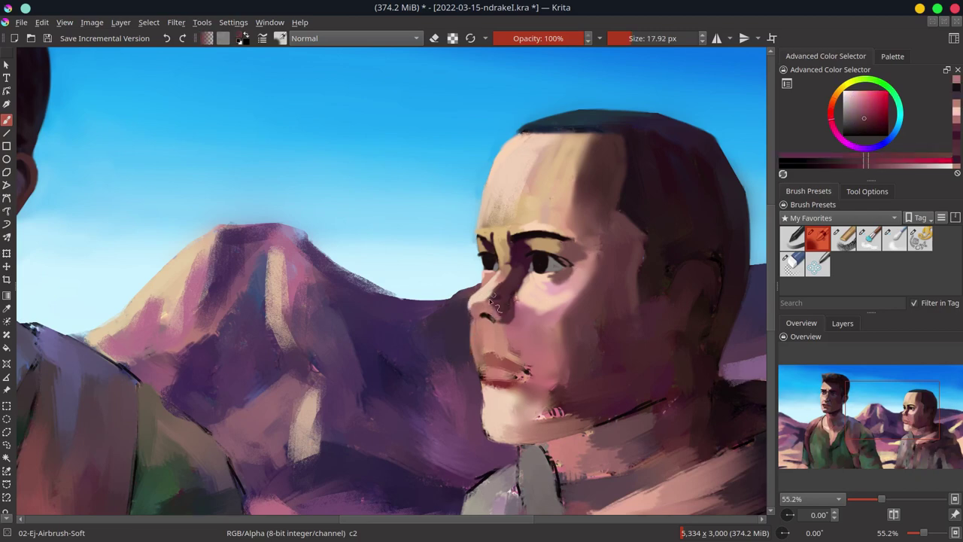
pyautogui.press(']')
pyautogui.press(']')
pyautogui.keyDown('ctrl'); pyautogui.click(514, 286); pyautogui.keyUp('ctrl')
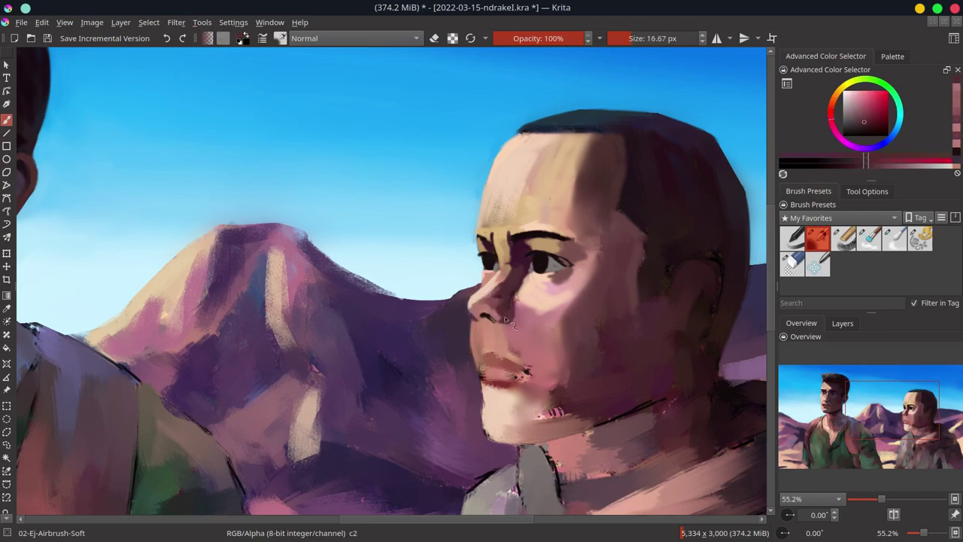
pyautogui.keyDown('ctrl'); pyautogui.click(535, 347); pyautogui.keyUp('ctrl')
pyautogui.press('[')
pyautogui.keyDown('ctrl'); pyautogui.click(543, 311); pyautogui.keyUp('ctrl')
pyautogui.press(']')
pyautogui.press(']')
# Step: Paint a deeper red stroke across the lips and save
pyautogui.keyDown('ctrl'); pyautogui.click(487, 368); pyautogui.keyUp('ctrl')
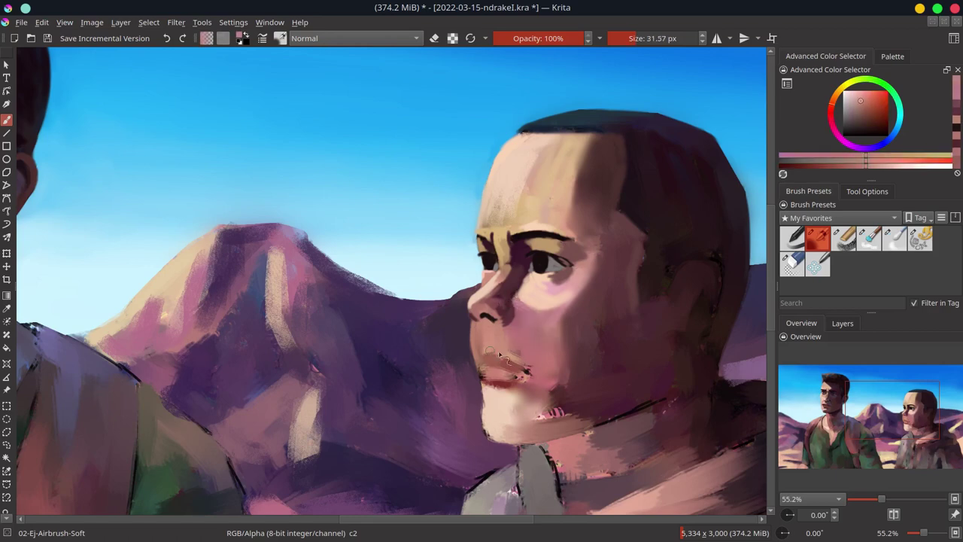
pyautogui.hotkey('ctrl', 's')
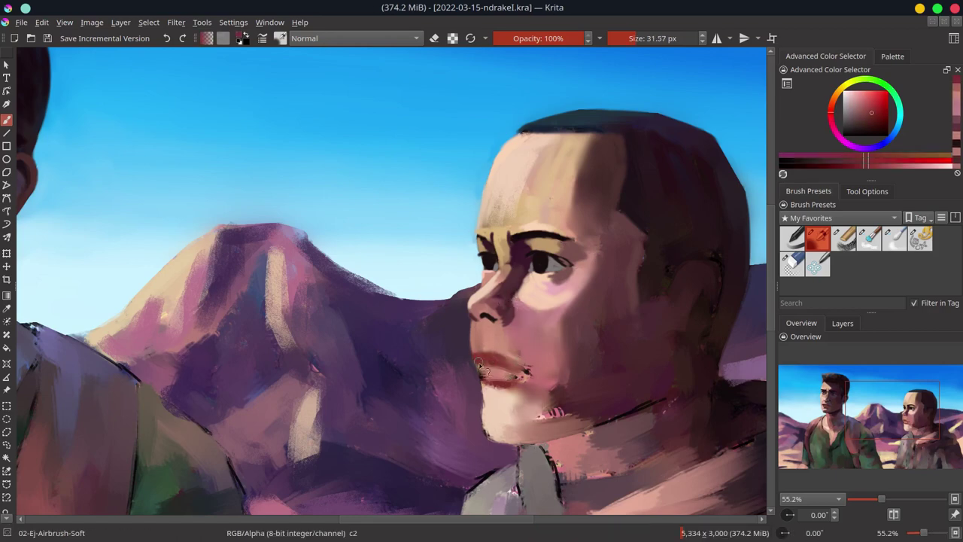
pyautogui.keyDown('ctrl'); pyautogui.click(479, 365); pyautogui.keyUp('ctrl')
pyautogui.moveTo(475, 359); pyautogui.dragTo(529, 371)
pyautogui.press('[')
pyautogui.press('[')
pyautogui.hotkey('ctrl', 's')
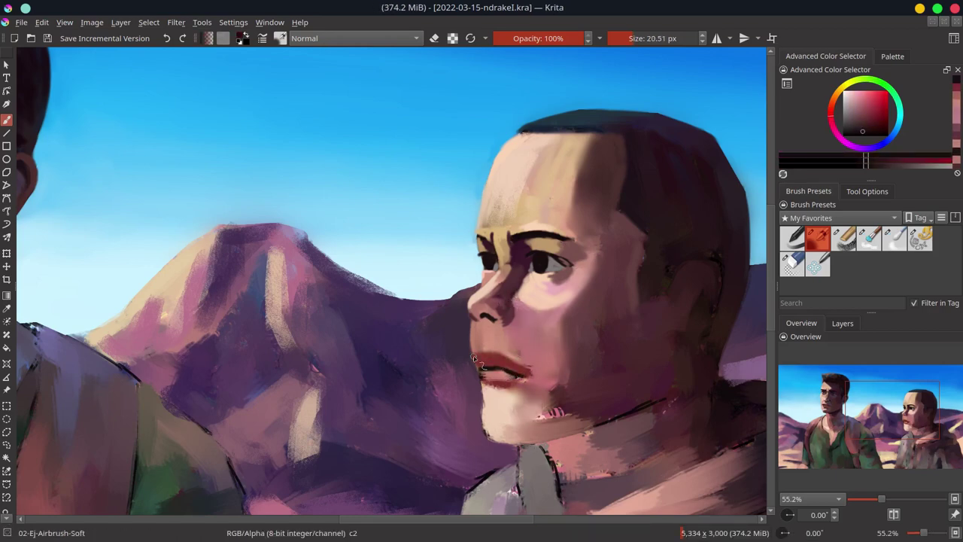
# Step: Add a shadow below the lips, lighten and blur the chin, then save
pyautogui.keyDown('ctrl'); pyautogui.click(474, 358); pyautogui.keyUp('ctrl')
pyautogui.moveTo(485, 380)
pyautogui.mouseDown()
pyautogui.moveTo(500, 389)
pyautogui.moveTo(496, 440)
pyautogui.moveTo(553, 411)
pyautogui.mouseUp()
pyautogui.keyDown('ctrl'); pyautogui.click(527, 421); pyautogui.keyUp('ctrl')
pyautogui.press(']')
pyautogui.press(']')
pyautogui.press('/')
pyautogui.press('/')
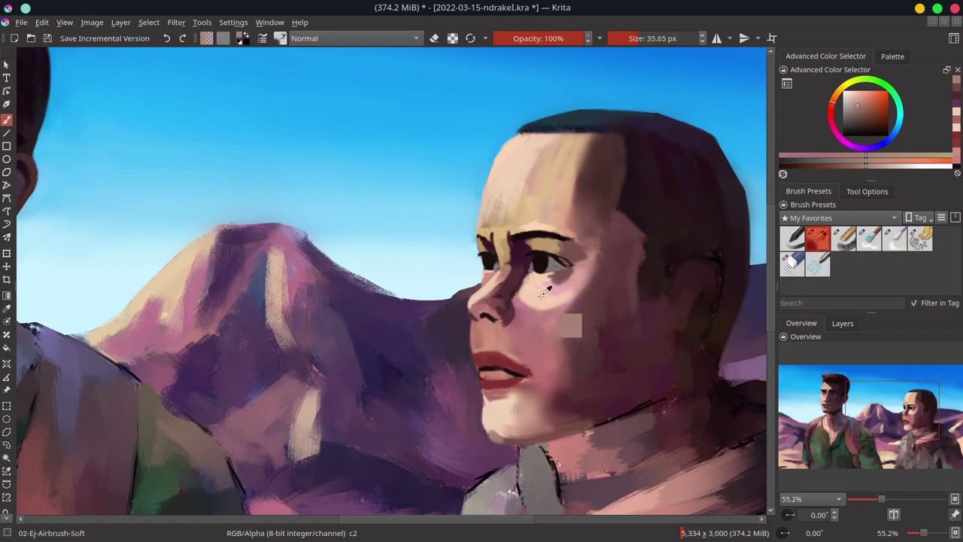
pyautogui.keyDown('ctrl'); pyautogui.click(565, 361); pyautogui.keyUp('ctrl')
pyautogui.keyDown('ctrl'); pyautogui.click(508, 346); pyautogui.keyUp('ctrl')
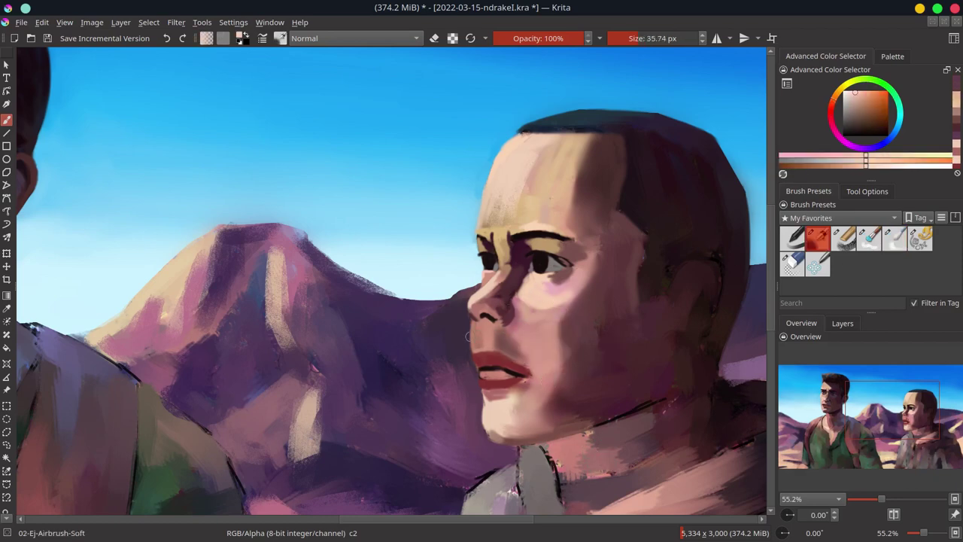
pyautogui.press('[')
pyautogui.press('[')
pyautogui.press('[')
pyautogui.hotkey('ctrl', 's')
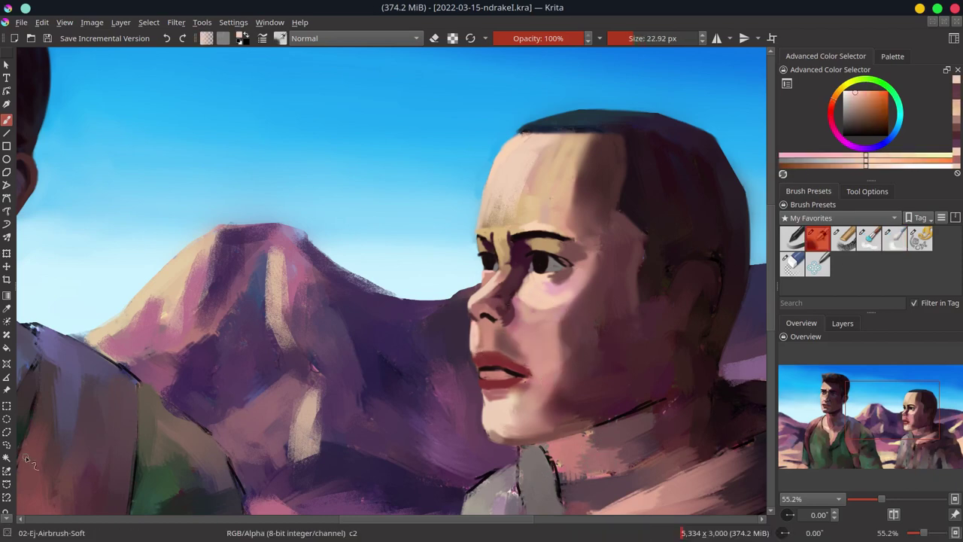
# Step: Rectangle-select the man's forehead and brow and shift it slightly left
pyautogui.click(7, 406)
pyautogui.moveTo(451, 128); pyautogui.dragTo(530, 274)
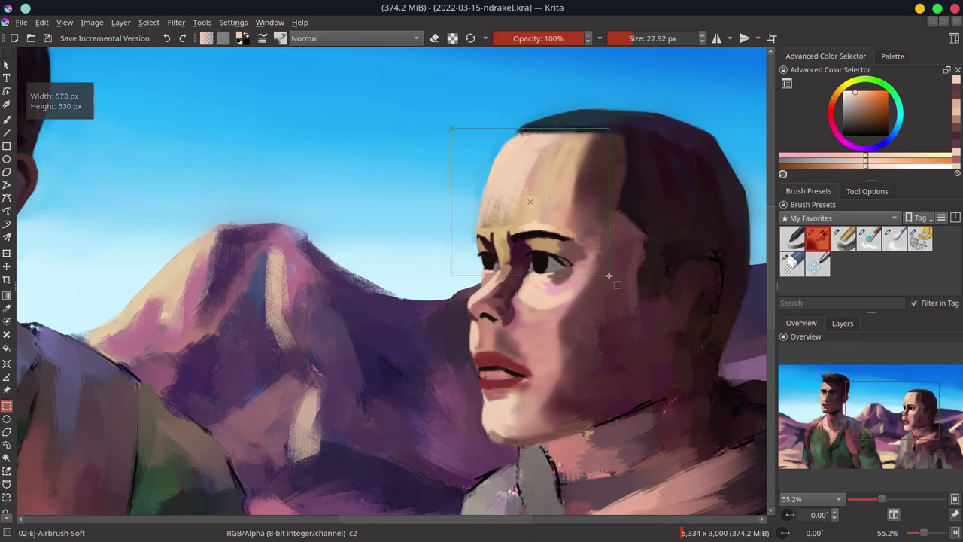
pyautogui.click(42, 21)
pyautogui.press('Escape')
pyautogui.press('t')
pyautogui.moveTo(490, 213); pyautogui.dragTo(496, 215)
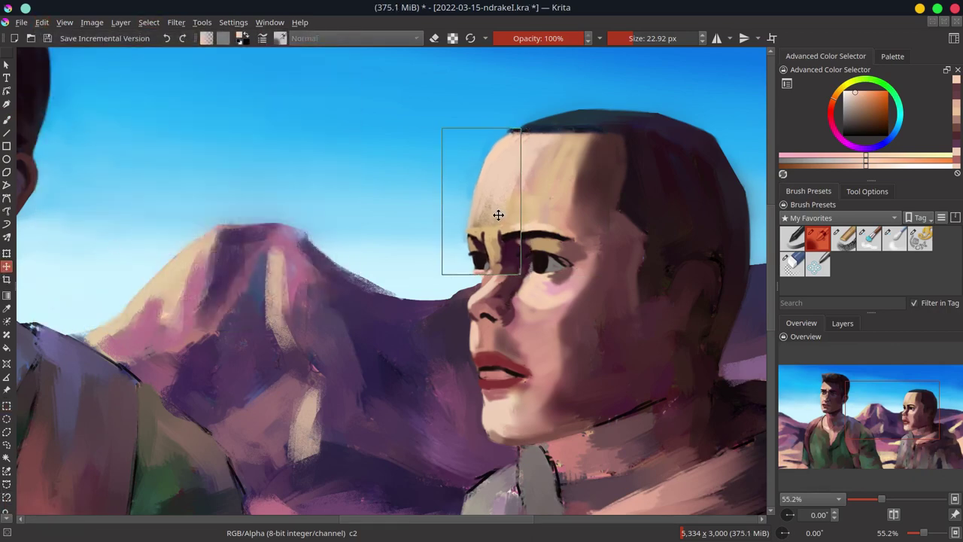
pyautogui.click(7, 119)
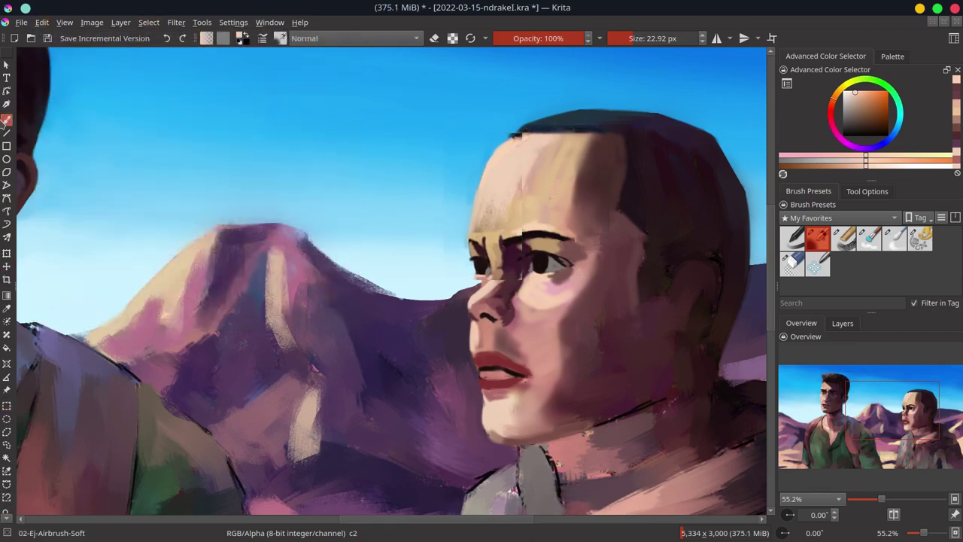
# Step: Paint skin tones over the seams under the eye and beside the nose, then save
pyautogui.keyDown('ctrl'); pyautogui.click(500, 268); pyautogui.keyUp('ctrl')
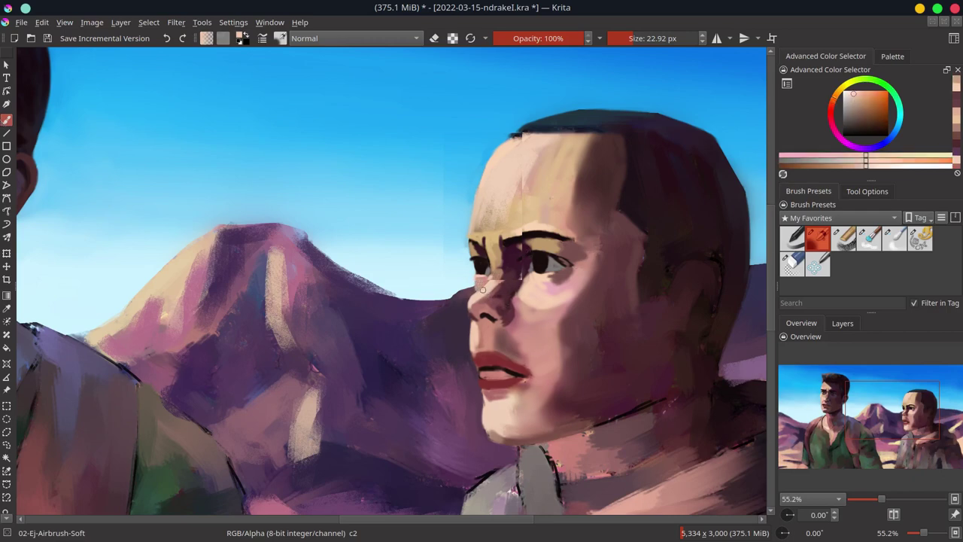
pyautogui.moveTo(477, 275); pyautogui.dragTo(534, 254)
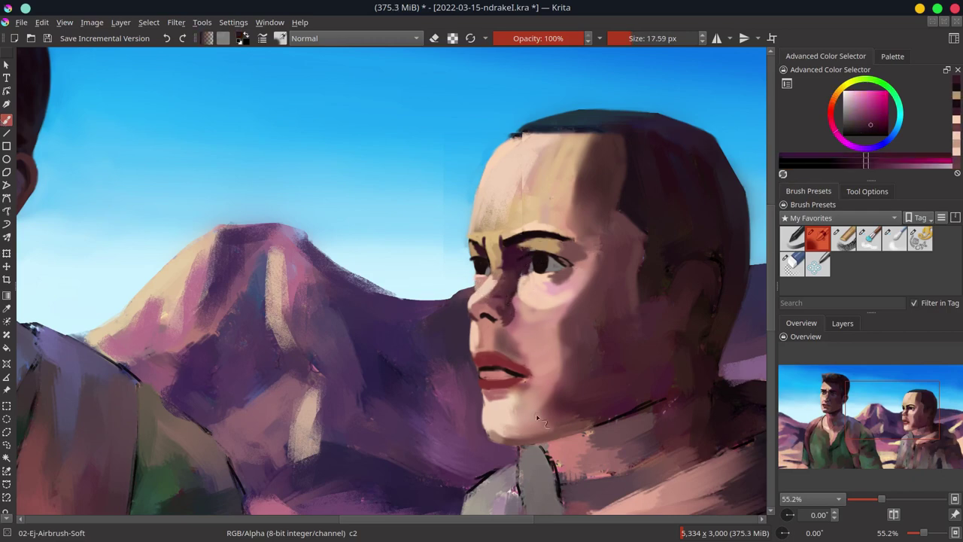
pyautogui.keyDown('ctrl'); pyautogui.click(506, 273); pyautogui.keyUp('ctrl')
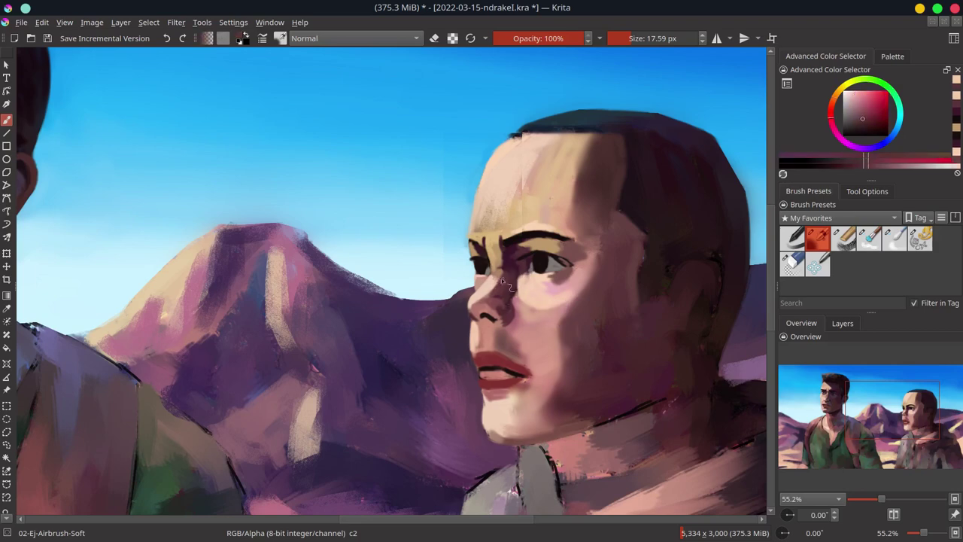
pyautogui.moveTo(489, 280); pyautogui.dragTo(503, 294)
pyautogui.keyDown('ctrl'); pyautogui.click(506, 303); pyautogui.keyUp('ctrl')
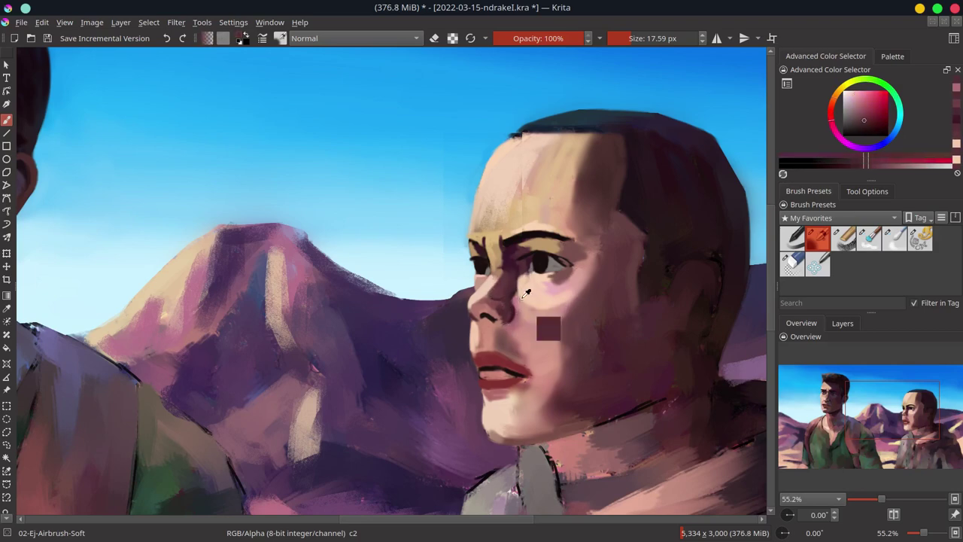
pyautogui.keyDown('ctrl'); pyautogui.click(512, 211); pyautogui.keyUp('ctrl')
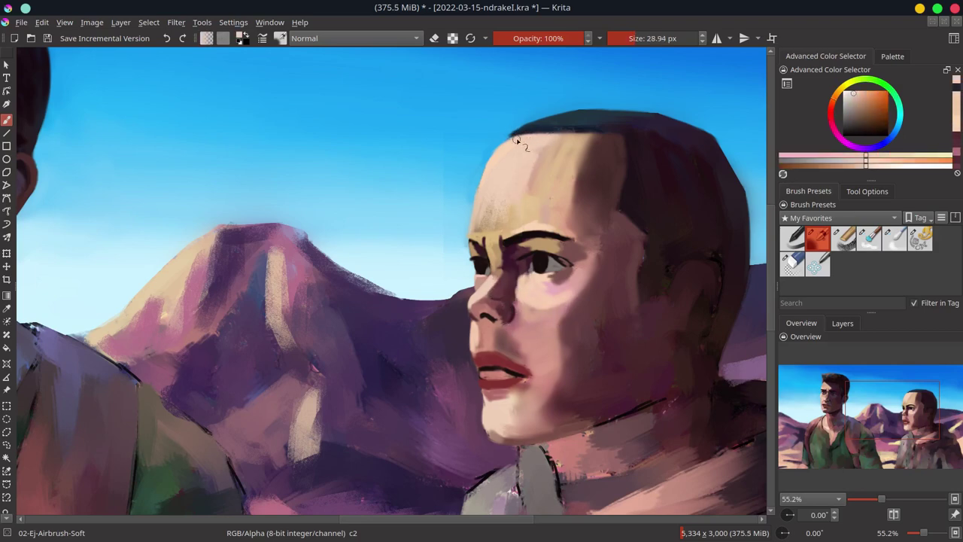
pyautogui.hotkey('ctrl', 's')
# Step: Mirror the canvas view horizontally and load the Blender-Blur brush
pyautogui.press('m')
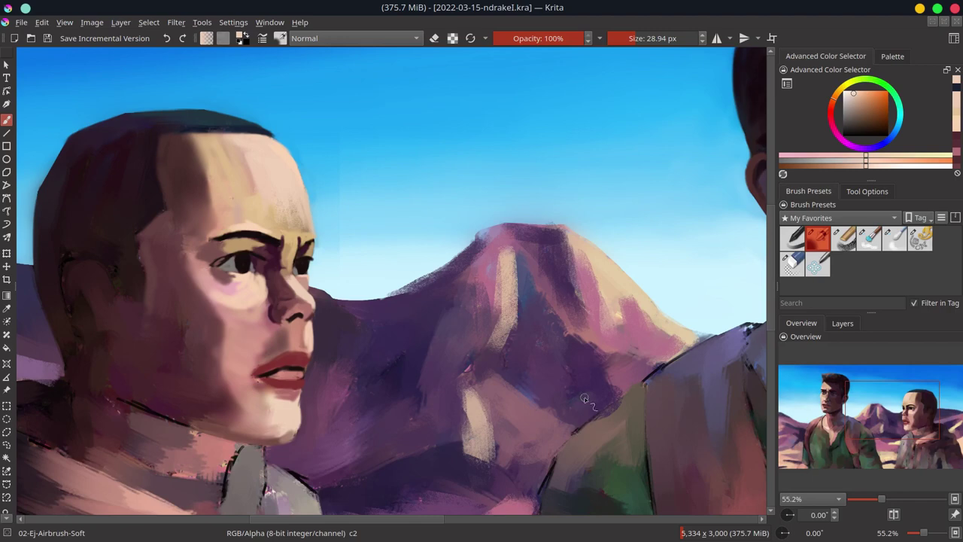
pyautogui.press('/')
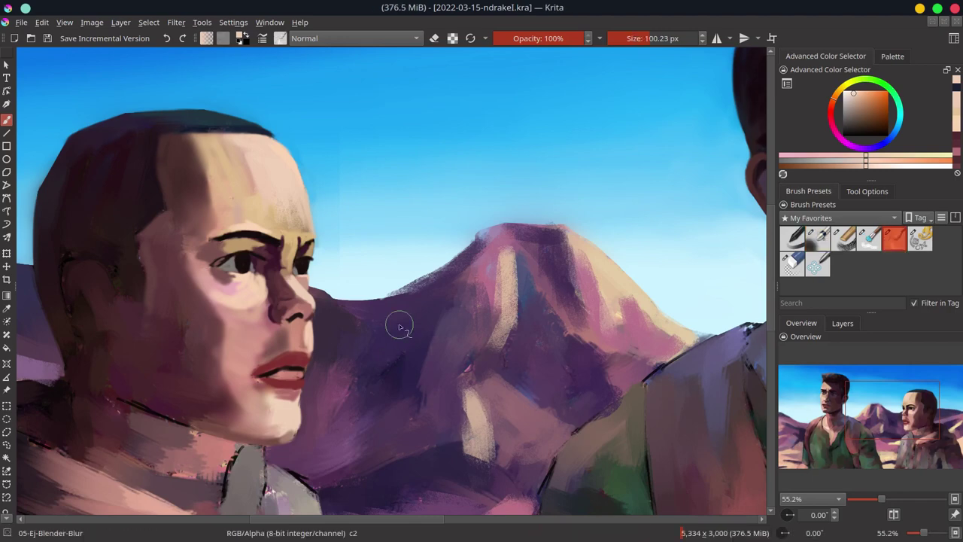
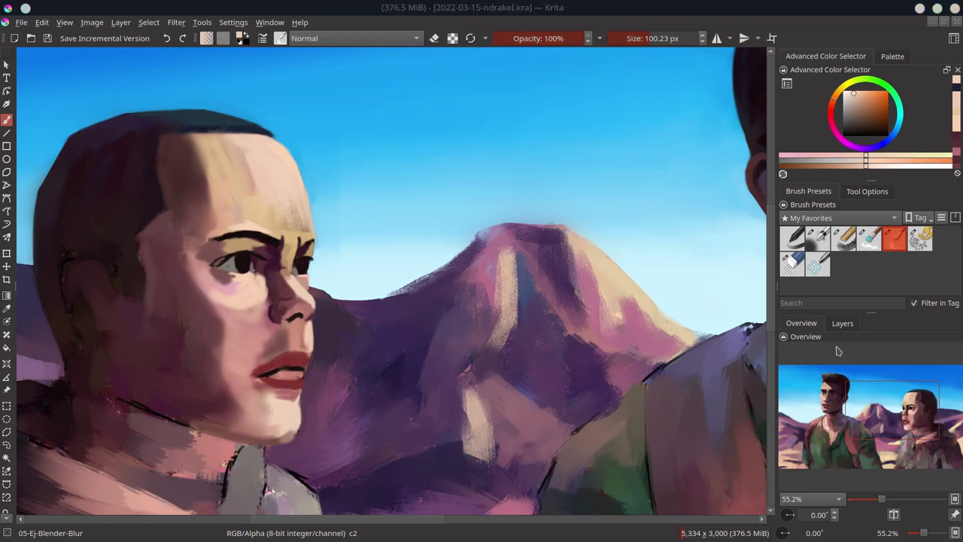
# Step: Shift a copied patch of the left man's eye and brow slightly lower and merge it down
pyautogui.hotkey('ctrl', 'shift', 'd')
pyautogui.click(7, 253)
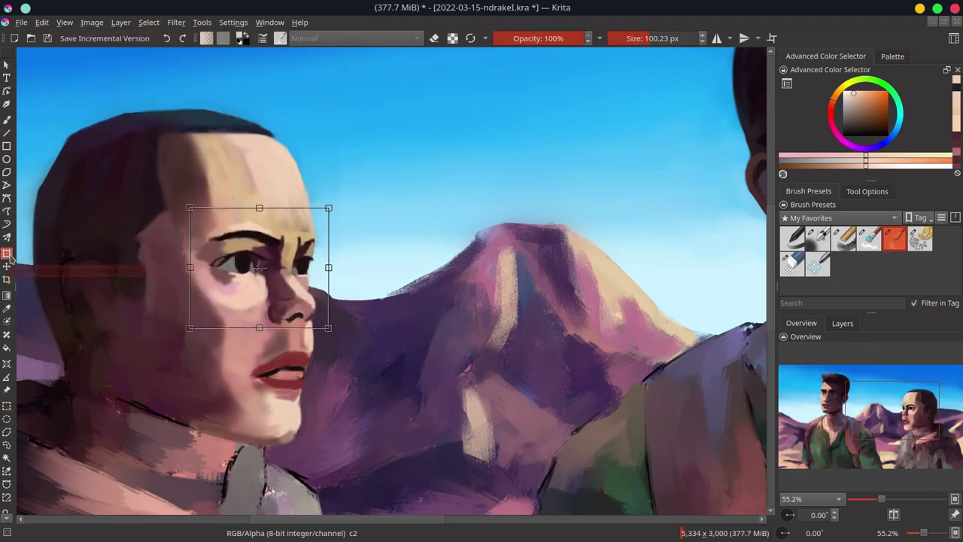
pyautogui.moveTo(258, 327); pyautogui.dragTo(258, 336)
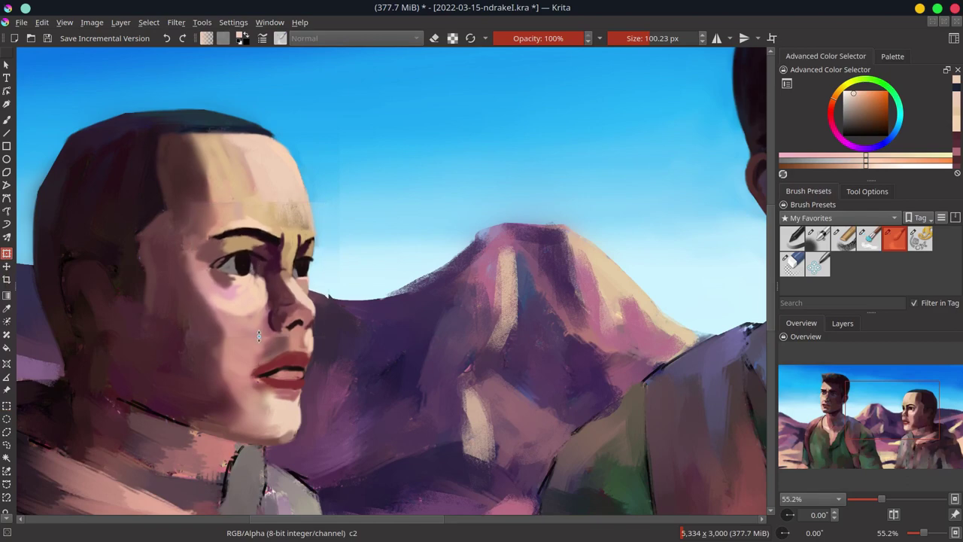
pyautogui.hotkey('ctrl', 'e')
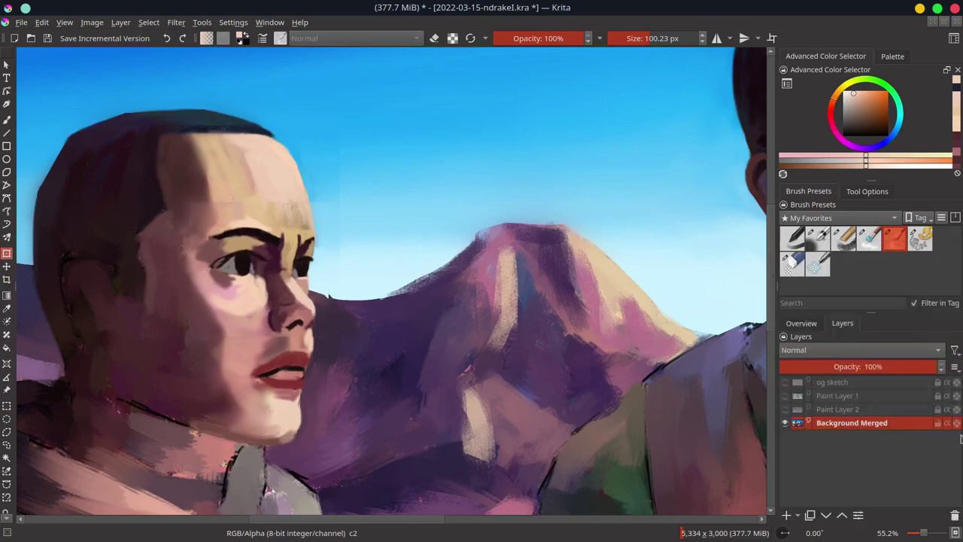
pyautogui.press('b')
pyautogui.keyDown('ctrl'); pyautogui.click(197, 284); pyautogui.keyUp('ctrl')
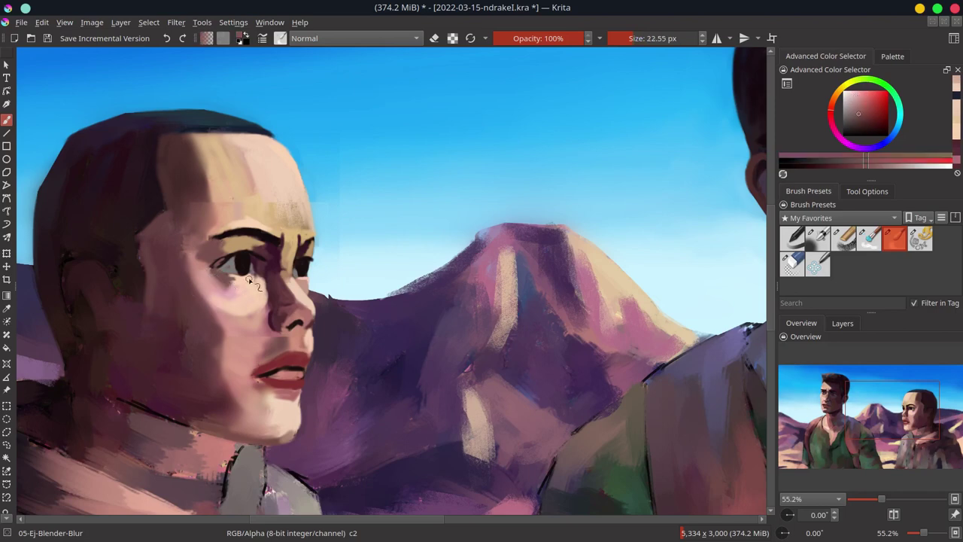
# Step: Sample lighter skin tones and enlarge the airbrush for shading around the eyes
pyautogui.keyDown('ctrl'); pyautogui.click(245, 276); pyautogui.keyUp('ctrl')
pyautogui.press('/')
pyautogui.keyDown('ctrl'); pyautogui.click(244, 276); pyautogui.keyUp('ctrl')
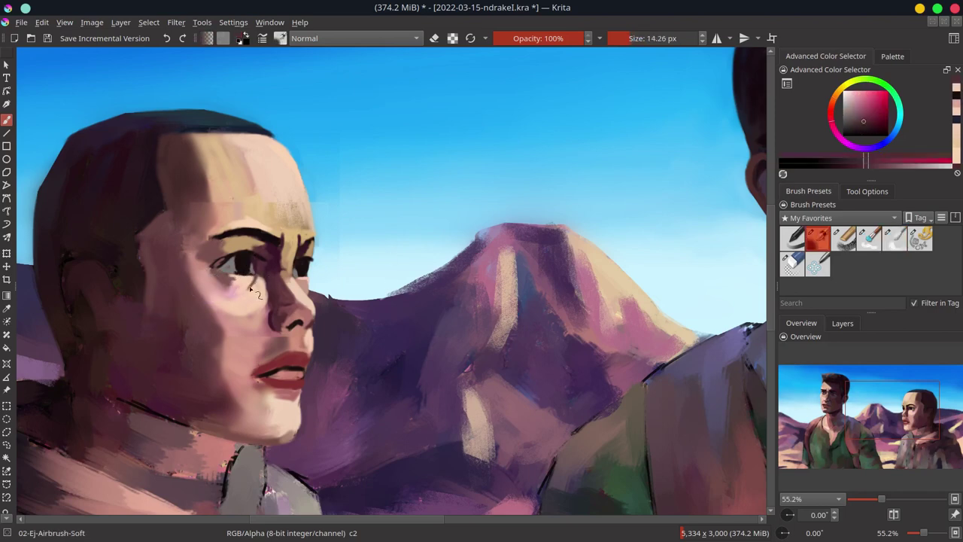
pyautogui.keyDown('ctrl'); pyautogui.click(256, 293); pyautogui.keyUp('ctrl')
pyautogui.moveTo(255, 297); pyautogui.dragTo(286, 314)
pyautogui.keyDown('ctrl'); pyautogui.click(284, 316); pyautogui.keyUp('ctrl')
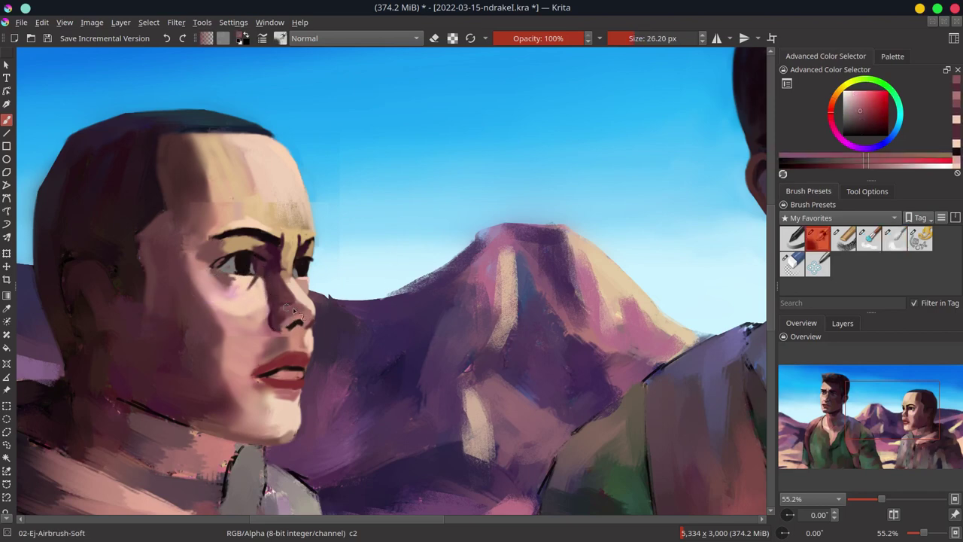
pyautogui.keyDown('ctrl'); pyautogui.click(279, 320); pyautogui.keyUp('ctrl')
# Step: Blend the left edge of the head softly into the blue sky
pyautogui.keyDown('ctrl'); pyautogui.click(338, 200); pyautogui.keyUp('ctrl')
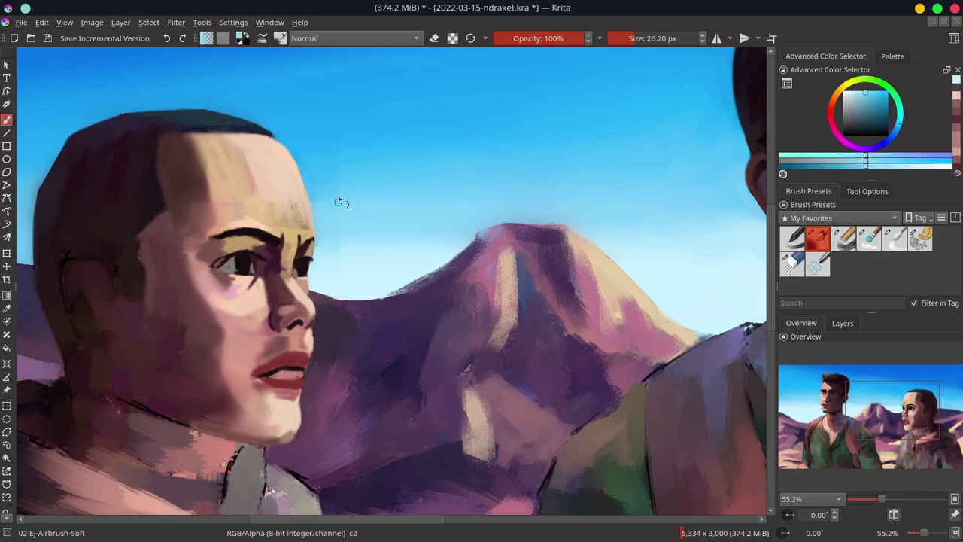
pyautogui.moveTo(365, 176)
pyautogui.mouseDown()
pyautogui.moveTo(445, 223)
pyautogui.moveTo(494, 215)
pyautogui.mouseUp()
pyautogui.keyDown('ctrl'); pyautogui.click(516, 223); pyautogui.keyUp('ctrl')
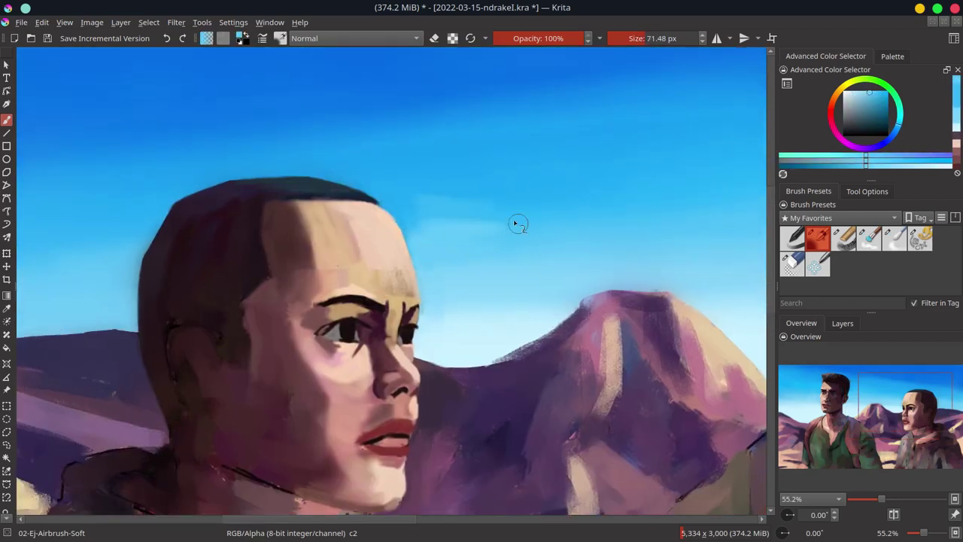
pyautogui.moveTo(118, 262); pyautogui.dragTo(290, 263)
pyautogui.press('/')
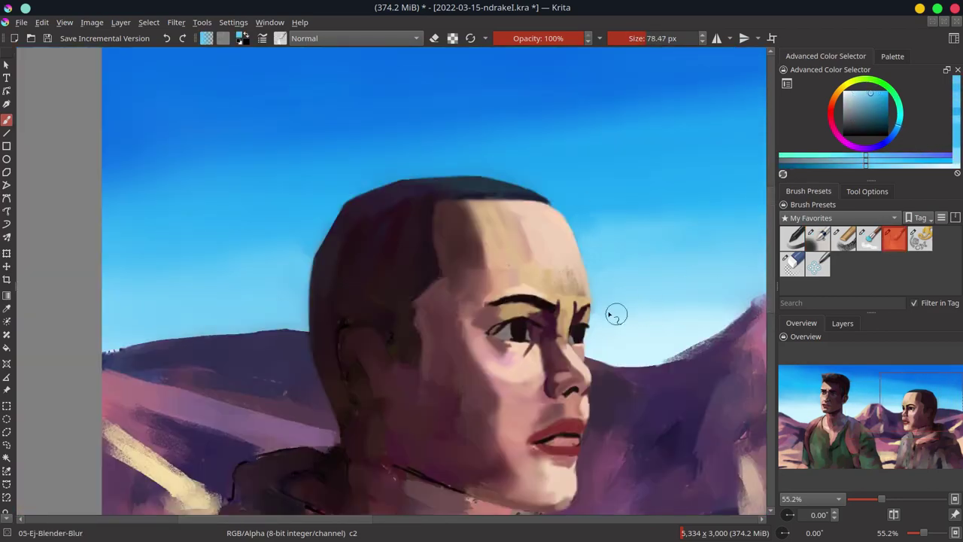
pyautogui.moveTo(326, 211); pyautogui.dragTo(308, 331)
# Step: Shade the cheek with skin pink, muted darker skin and light pink tones
pyautogui.keyDown('ctrl'); pyautogui.click(323, 248); pyautogui.keyUp('ctrl')
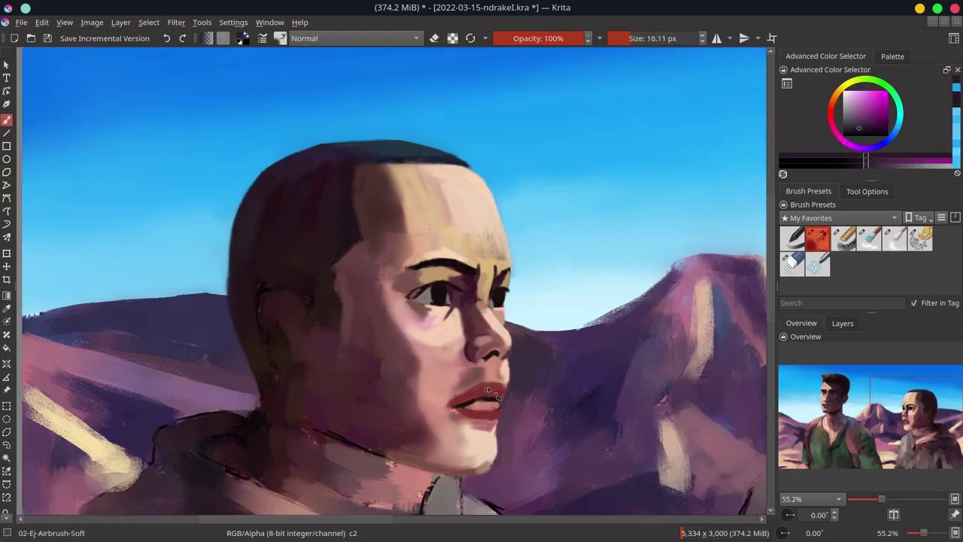
pyautogui.press('/')
pyautogui.moveTo(538, 363); pyautogui.dragTo(455, 325)
pyautogui.keyDown('ctrl'); pyautogui.click(371, 286); pyautogui.keyUp('ctrl')
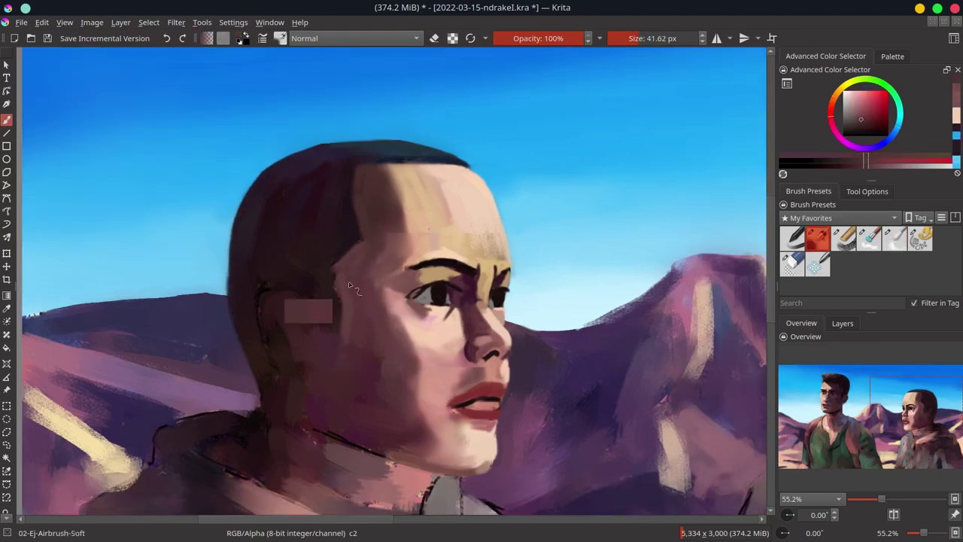
pyautogui.moveTo(327, 337); pyautogui.dragTo(354, 337)
pyautogui.keyDown('ctrl'); pyautogui.click(326, 337); pyautogui.keyUp('ctrl')
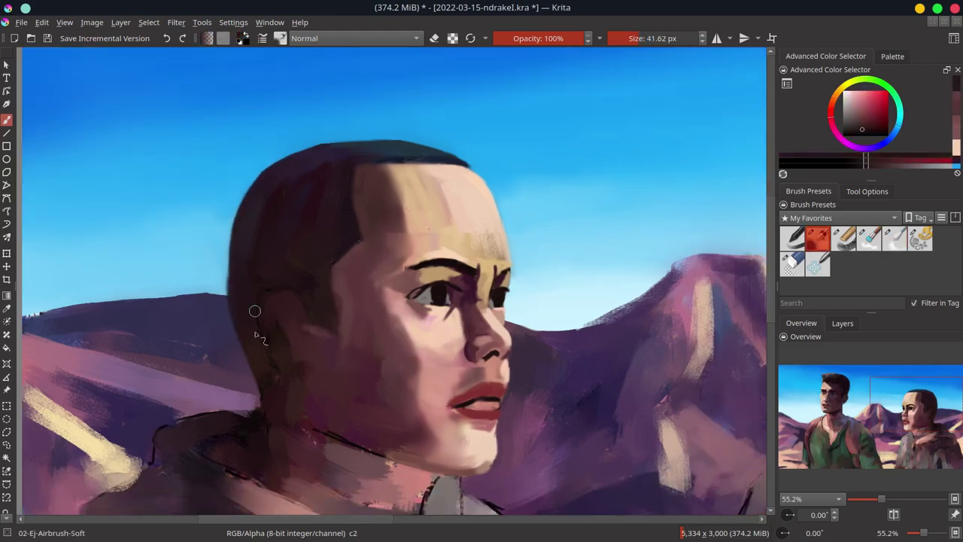
pyautogui.keyDown('ctrl'); pyautogui.click(509, 364); pyautogui.keyUp('ctrl')
pyautogui.keyDown('ctrl'); pyautogui.click(482, 395); pyautogui.keyUp('ctrl')
pyautogui.moveTo(519, 353); pyautogui.dragTo(507, 354)
pyautogui.keyDown('ctrl'); pyautogui.click(455, 385); pyautogui.keyUp('ctrl')
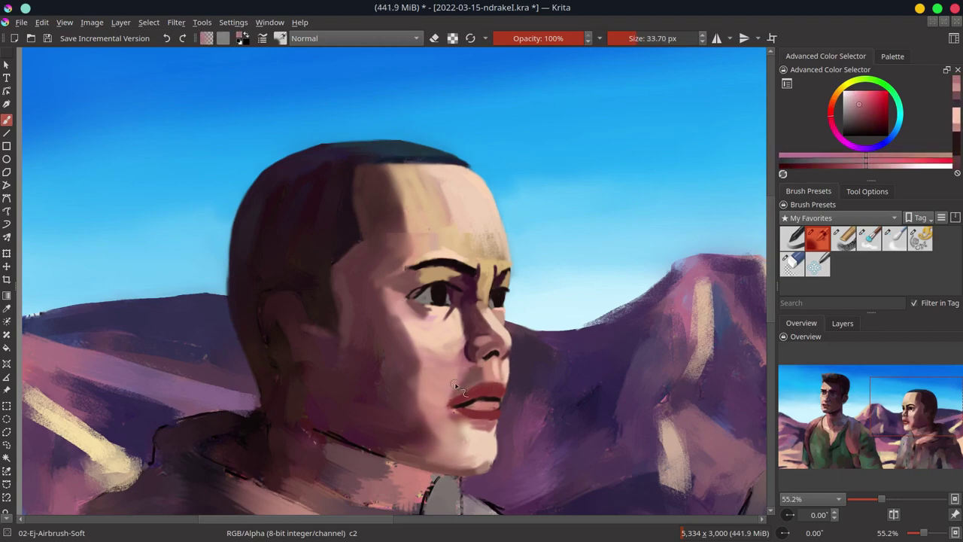
# Step: Add fine dark red and light pink touches near the eye, then save
pyautogui.moveTo(406, 361); pyautogui.dragTo(380, 361)
pyautogui.moveTo(410, 392); pyautogui.dragTo(316, 384)
pyautogui.keyDown('ctrl'); pyautogui.click(316, 289); pyautogui.keyUp('ctrl')
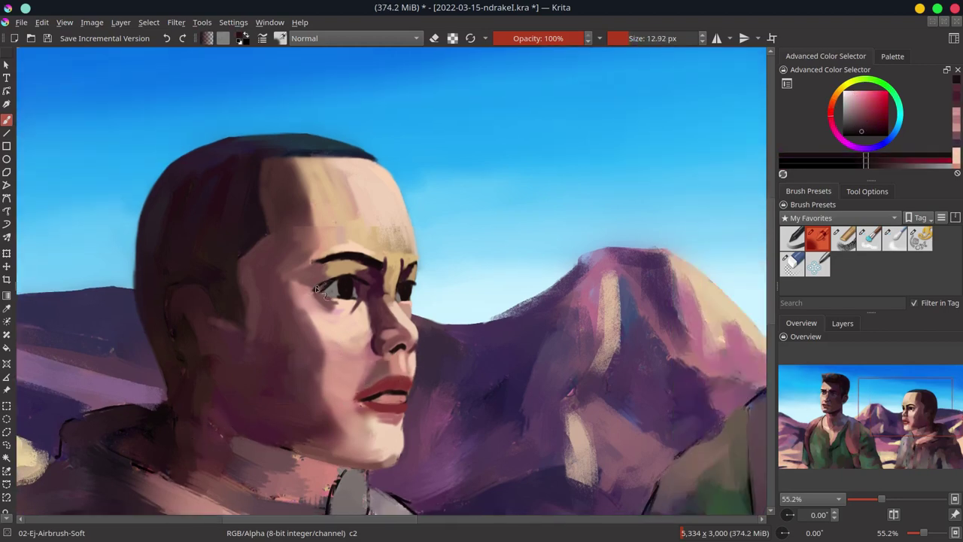
pyautogui.moveTo(301, 323); pyautogui.dragTo(331, 323)
pyautogui.keyDown('ctrl'); pyautogui.click(290, 339); pyautogui.keyUp('ctrl')
pyautogui.keyDown('ctrl'); pyautogui.click(280, 321); pyautogui.keyUp('ctrl')
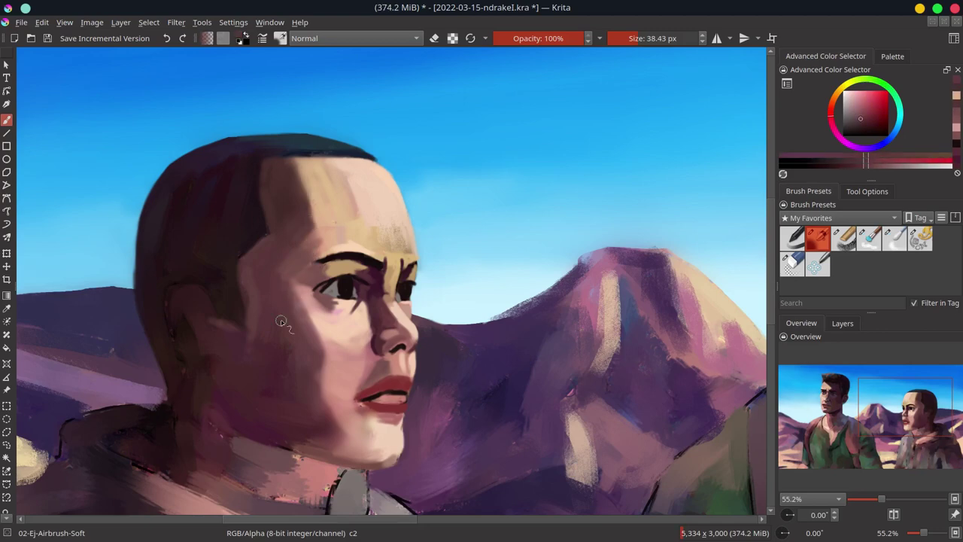
pyautogui.hotkey('ctrl', 's')
# Step: In mirrored view, paint dark strokes on jaw, neck, back of head and collar, then smooth them
pyautogui.press('m')
pyautogui.press('m')
pyautogui.keyDown('ctrl'); pyautogui.click(197, 404); pyautogui.keyUp('ctrl')
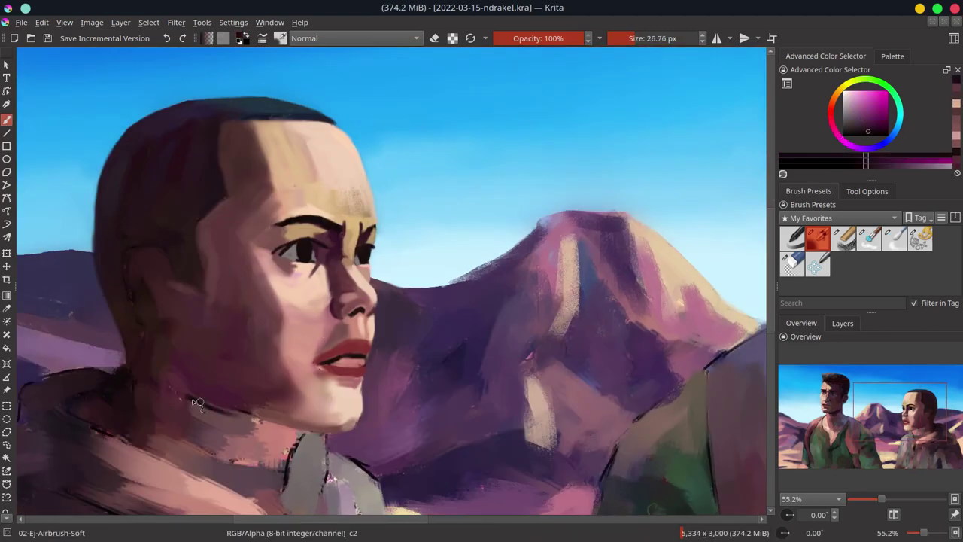
pyautogui.moveTo(197, 404); pyautogui.dragTo(249, 415)
pyautogui.keyDown('ctrl'); pyautogui.click(133, 286); pyautogui.keyUp('ctrl')
pyautogui.moveTo(113, 293); pyautogui.dragTo(128, 293)
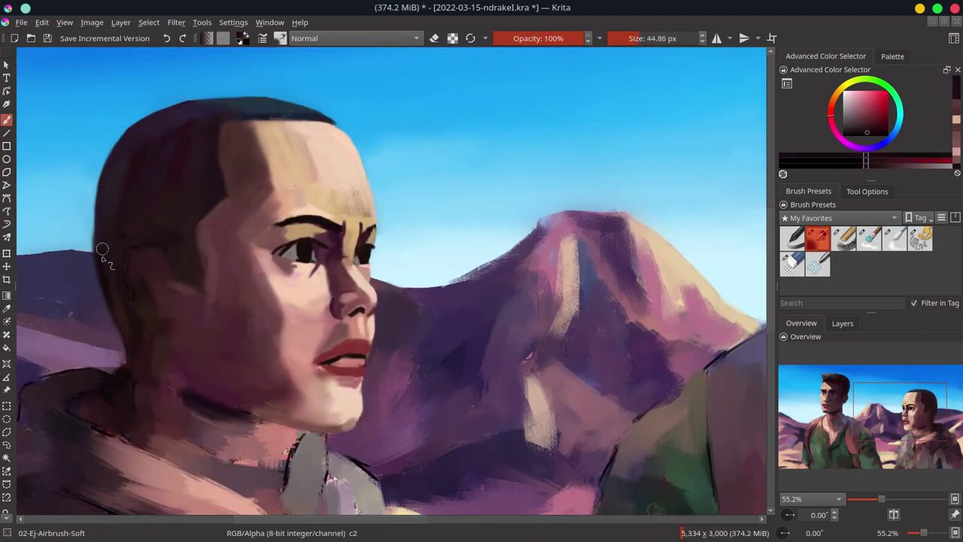
pyautogui.moveTo(102, 249)
pyautogui.mouseDown()
pyautogui.moveTo(103, 208)
pyautogui.moveTo(133, 213)
pyautogui.mouseUp()
pyautogui.moveTo(158, 256); pyautogui.dragTo(144, 253)
pyautogui.keyDown('ctrl'); pyautogui.click(144, 253); pyautogui.keyUp('ctrl')
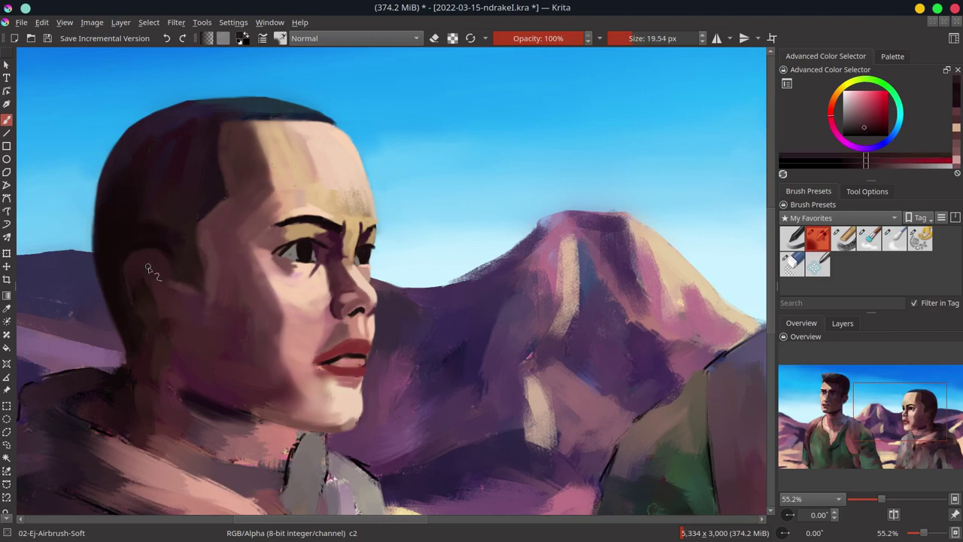
pyautogui.moveTo(151, 354)
pyautogui.mouseDown()
pyautogui.moveTo(160, 355)
pyautogui.moveTo(122, 370)
pyautogui.mouseUp()
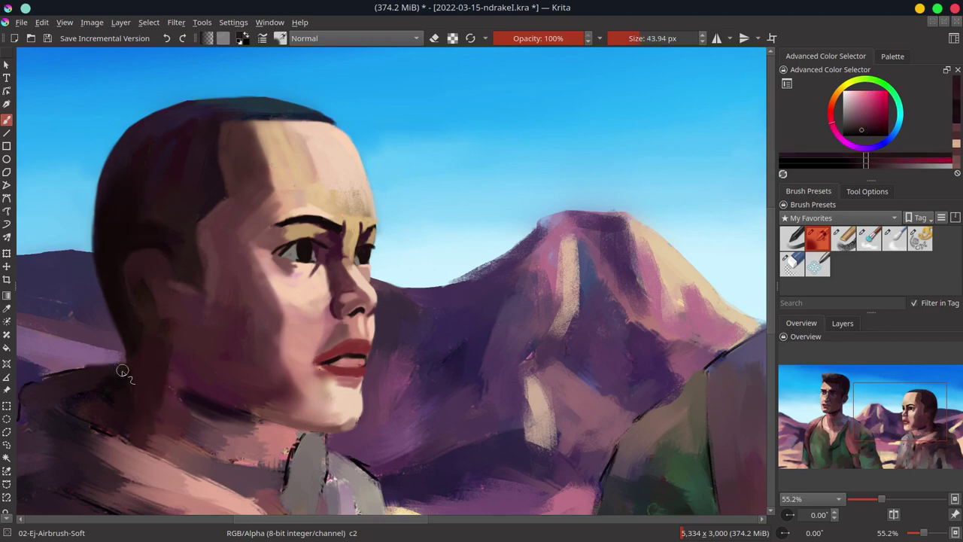
pyautogui.keyDown('ctrl'); pyautogui.click(105, 407); pyautogui.keyUp('ctrl')
pyautogui.moveTo(180, 397)
pyautogui.mouseDown()
pyautogui.moveTo(188, 436)
pyautogui.moveTo(221, 396)
pyautogui.mouseUp()
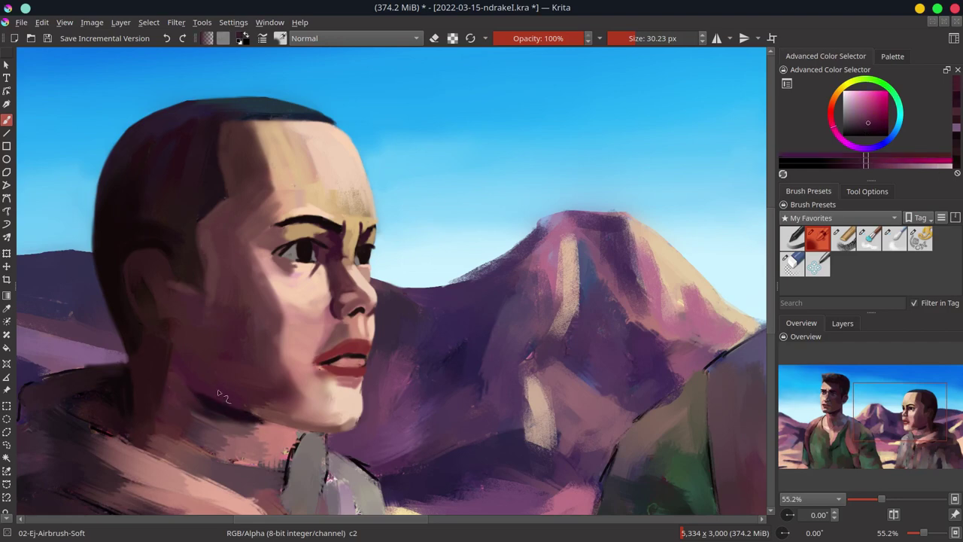
# Step: Shade the ear with lighter and darker reds and its shadow
pyautogui.keyDown('ctrl'); pyautogui.click(151, 261); pyautogui.keyUp('ctrl')
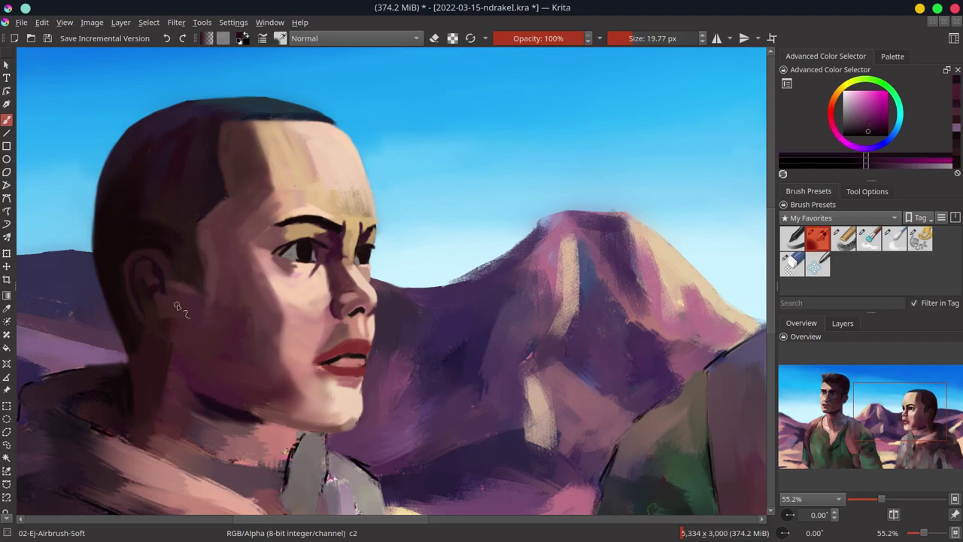
pyautogui.keyDown('ctrl'); pyautogui.click(184, 268); pyautogui.keyUp('ctrl')
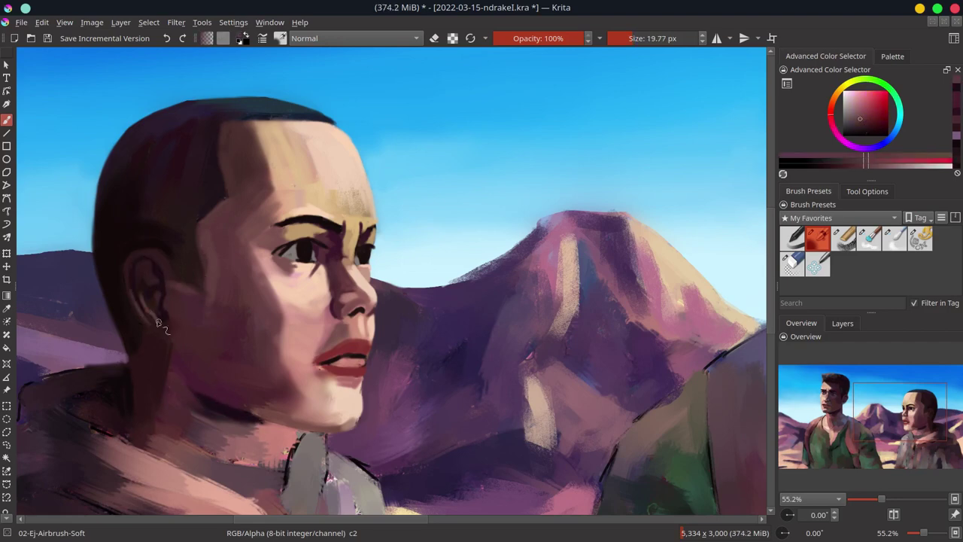
pyautogui.keyDown('ctrl'); pyautogui.click(158, 322); pyautogui.keyUp('ctrl')
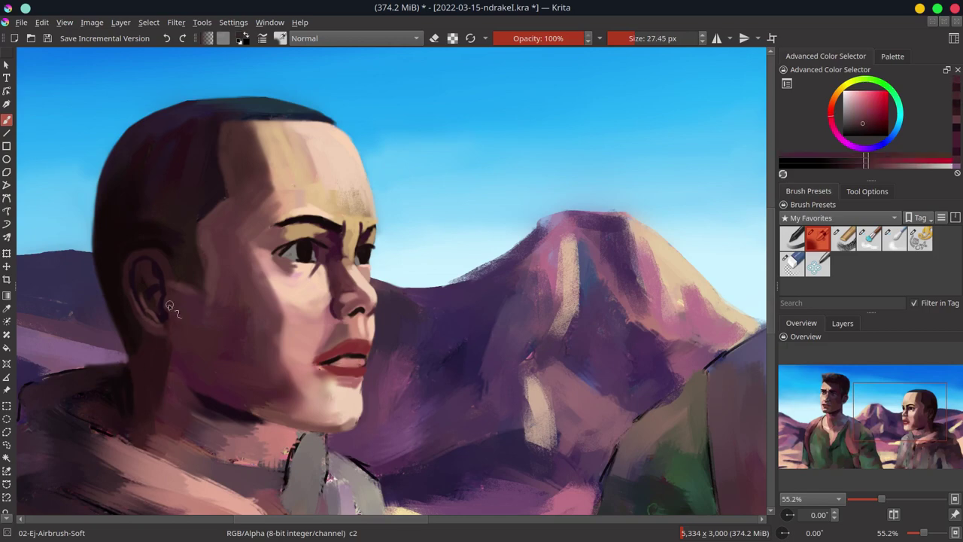
pyautogui.keyDown('ctrl'); pyautogui.click(146, 304); pyautogui.keyUp('ctrl')
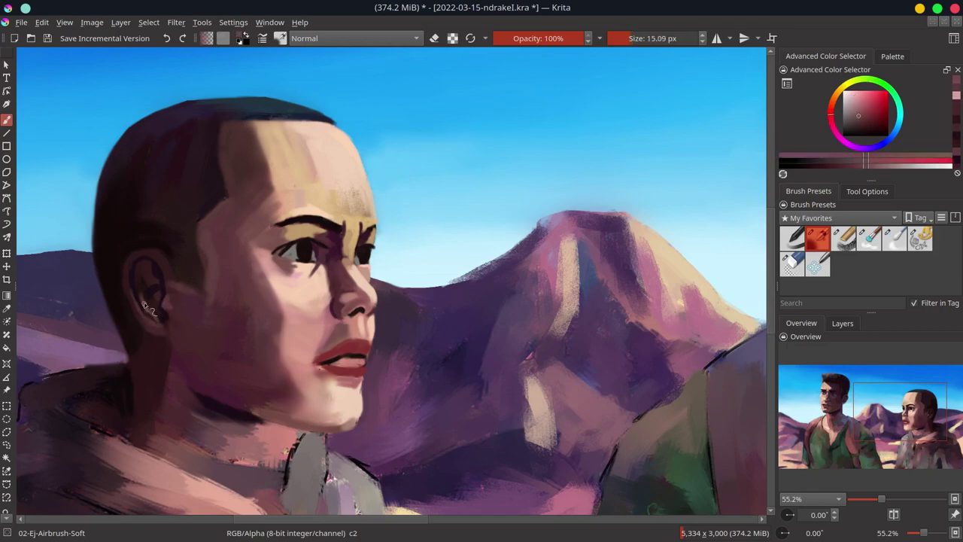
pyautogui.keyDown('ctrl'); pyautogui.click(128, 279); pyautogui.keyUp('ctrl')
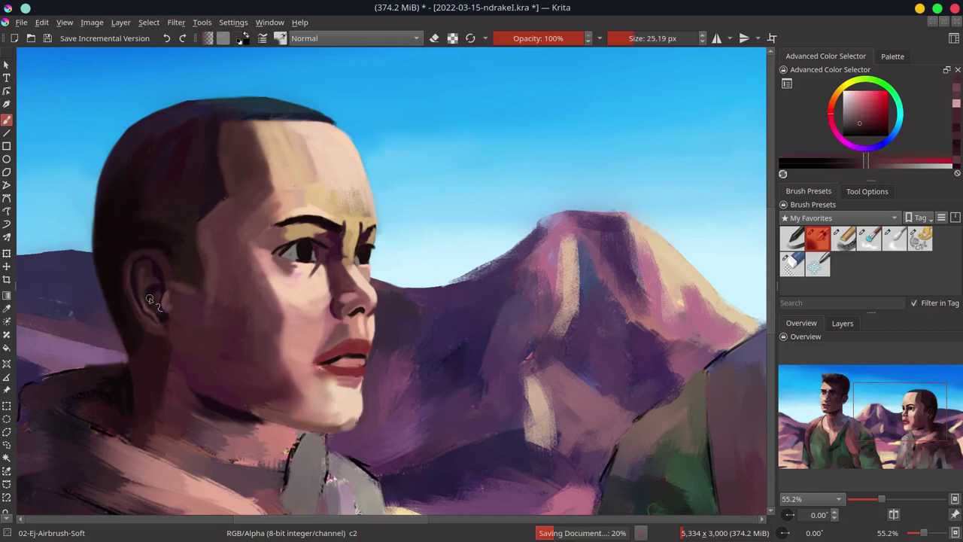
pyautogui.keyDown('ctrl'); pyautogui.click(161, 251); pyautogui.keyUp('ctrl')
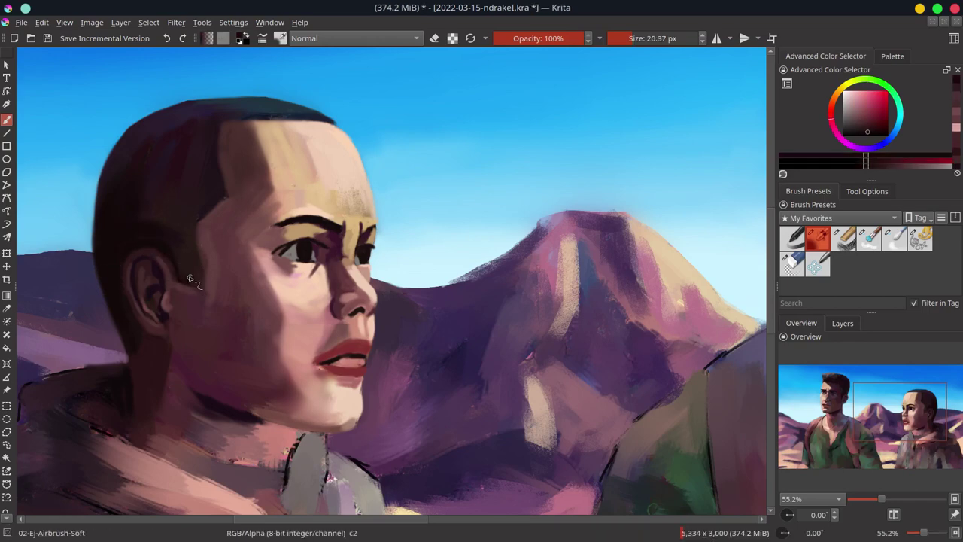
pyautogui.keyDown('ctrl'); pyautogui.click(172, 332); pyautogui.keyUp('ctrl')
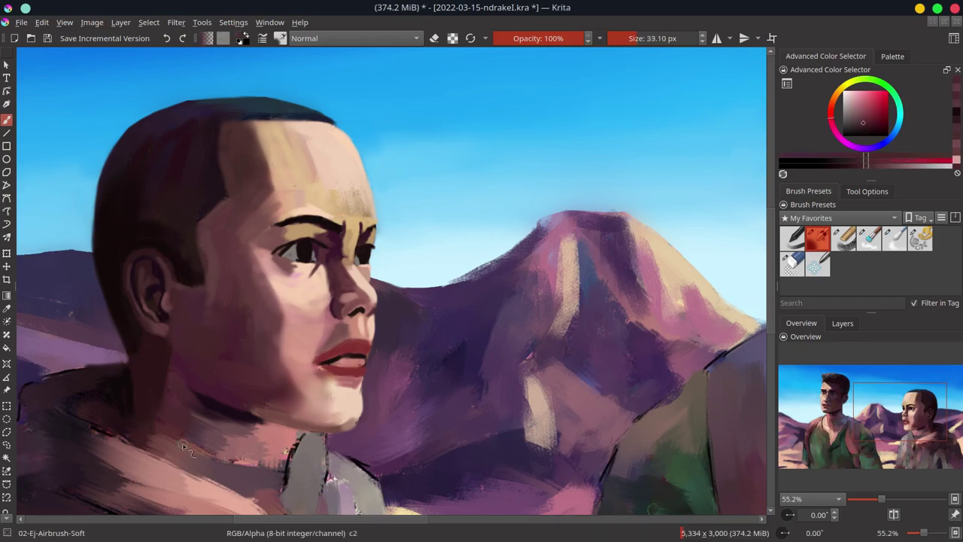
pyautogui.keyDown('ctrl'); pyautogui.click(328, 334); pyautogui.keyUp('ctrl')
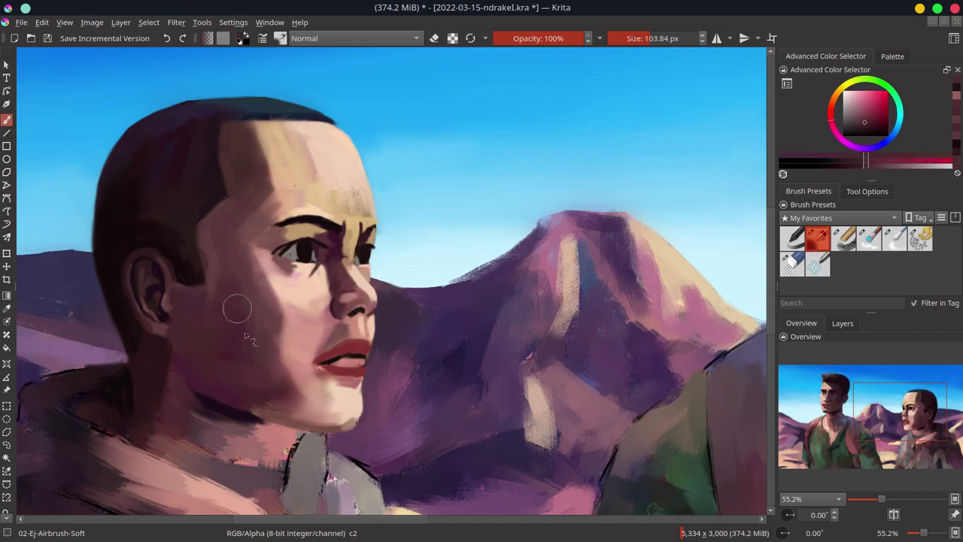
# Step: Broadly shade the face with saturated skin tones and dab muted pink under the chin
pyautogui.moveTo(236, 307)
pyautogui.mouseDown()
pyautogui.moveTo(304, 427)
pyautogui.moveTo(256, 421)
pyautogui.mouseUp()
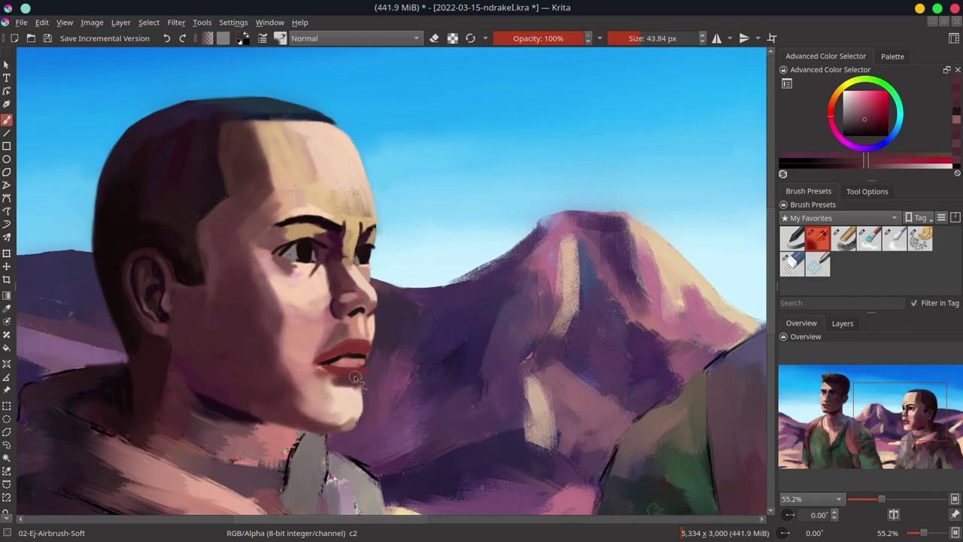
pyautogui.keyDown('ctrl'); pyautogui.click(311, 350); pyautogui.keyUp('ctrl')
pyautogui.moveTo(375, 352); pyautogui.dragTo(381, 334)
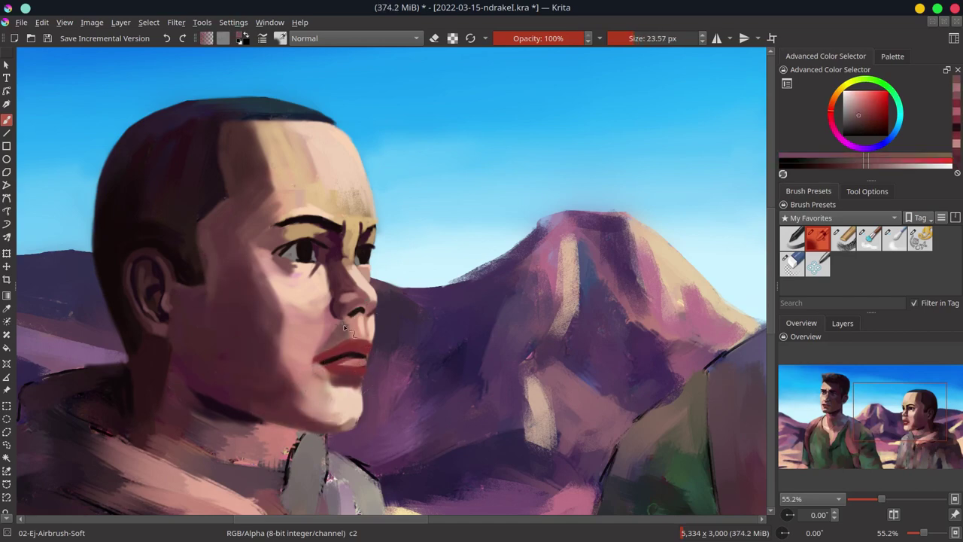
pyautogui.keyDown('ctrl'); pyautogui.click(382, 333); pyautogui.keyUp('ctrl')
pyautogui.keyDown('ctrl'); pyautogui.click(341, 394); pyautogui.keyUp('ctrl')
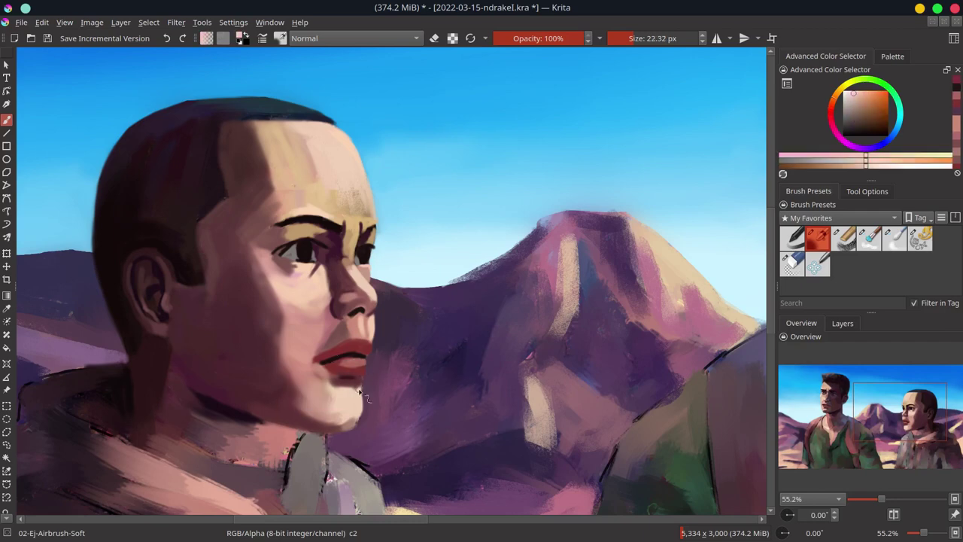
pyautogui.moveTo(301, 434); pyautogui.dragTo(316, 429)
pyautogui.moveTo(279, 299); pyautogui.dragTo(293, 298)
# Step: Refine the eye area with deeper red and light peach tones, then save
pyautogui.keyDown('ctrl'); pyautogui.click(327, 272); pyautogui.keyUp('ctrl')
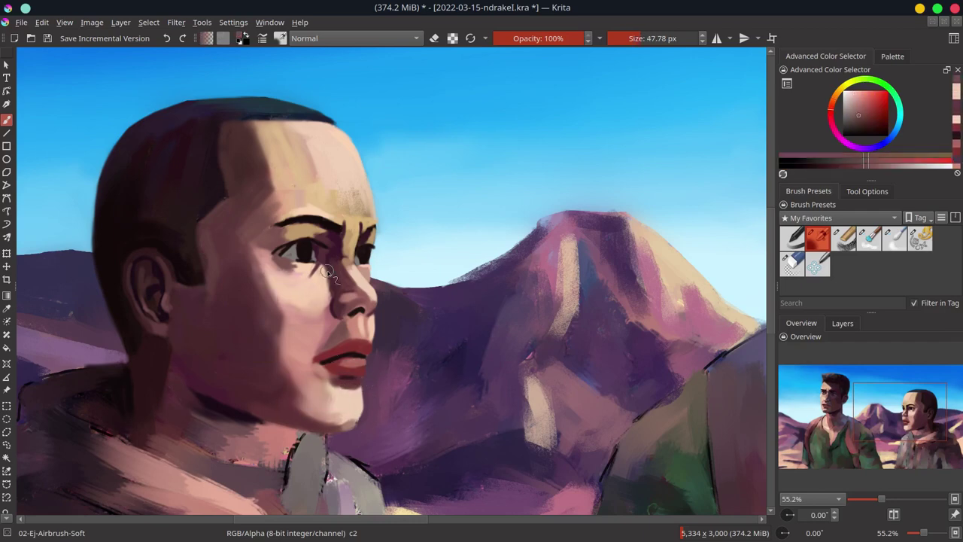
pyautogui.keyDown('ctrl'); pyautogui.click(353, 425); pyautogui.keyUp('ctrl')
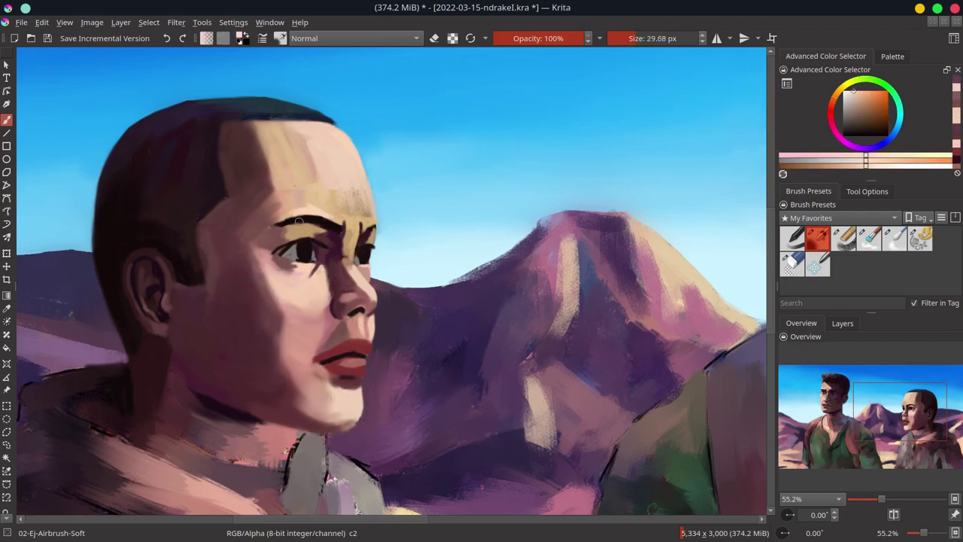
pyautogui.moveTo(325, 208)
pyautogui.mouseDown()
pyautogui.moveTo(310, 207)
pyautogui.moveTo(329, 212)
pyautogui.mouseUp()
pyautogui.keyDown('ctrl'); pyautogui.click(375, 298); pyautogui.keyUp('ctrl')
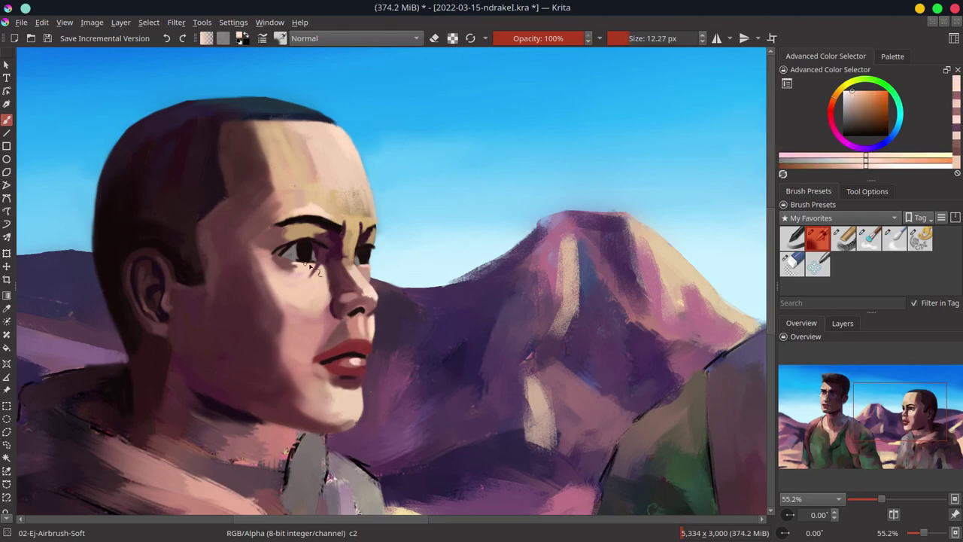
pyautogui.keyDown('ctrl'); pyautogui.click(379, 315); pyautogui.keyUp('ctrl')
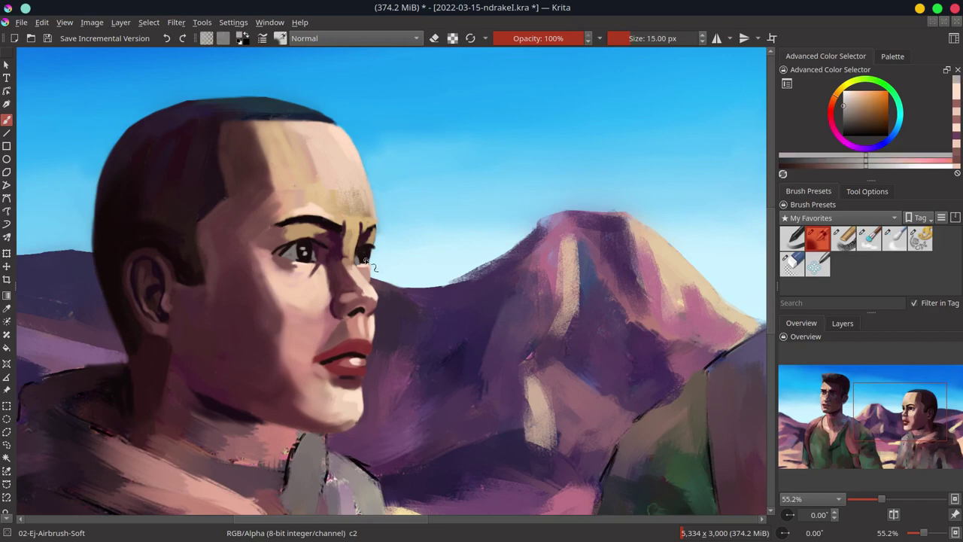
pyautogui.press('-')
pyautogui.hotkey('ctrl', 's')
# Step: Paint dark maroon and lighter pink onto the hood's shoulder and save
pyautogui.keyDown('ctrl'); pyautogui.click(338, 337); pyautogui.keyUp('ctrl')
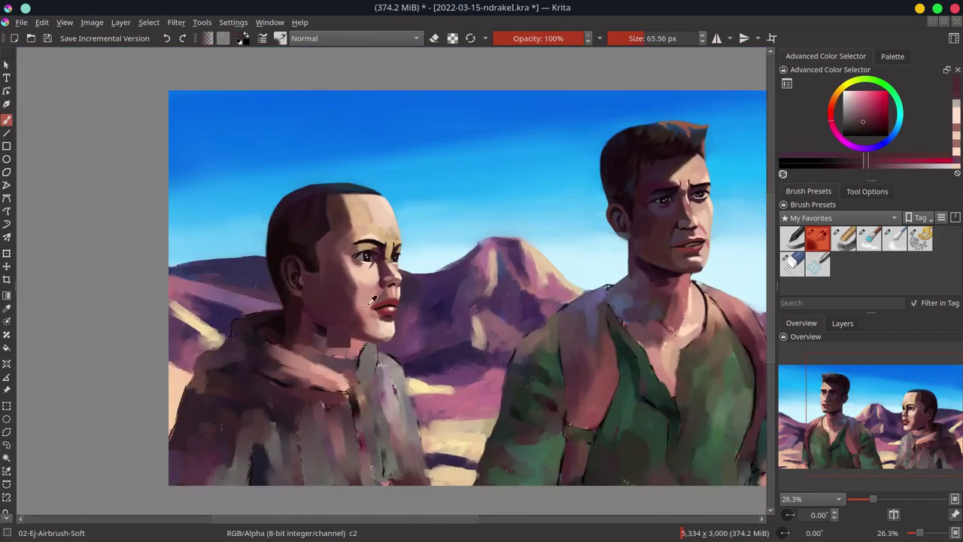
pyautogui.moveTo(261, 321); pyautogui.dragTo(284, 320)
pyautogui.keyDown('ctrl'); pyautogui.click(326, 315); pyautogui.keyUp('ctrl')
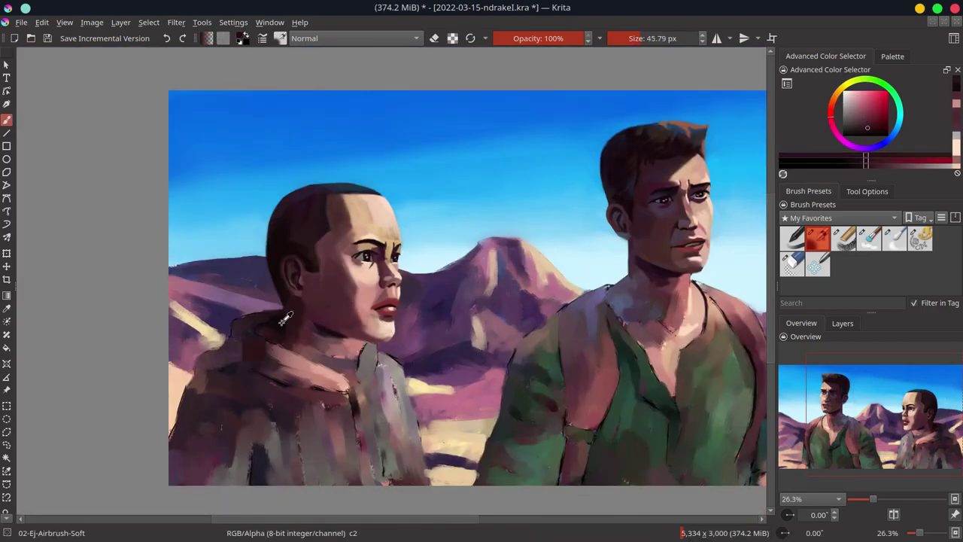
pyautogui.keyDown('ctrl'); pyautogui.click(312, 363); pyautogui.keyUp('ctrl')
pyautogui.keyDown('ctrl'); pyautogui.click(322, 338); pyautogui.keyUp('ctrl')
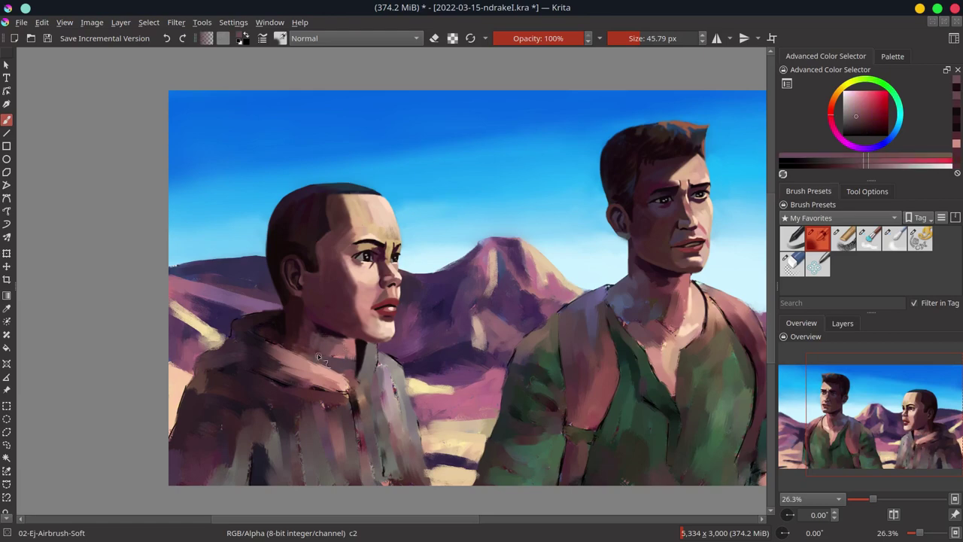
pyautogui.hotkey('ctrl', 's')
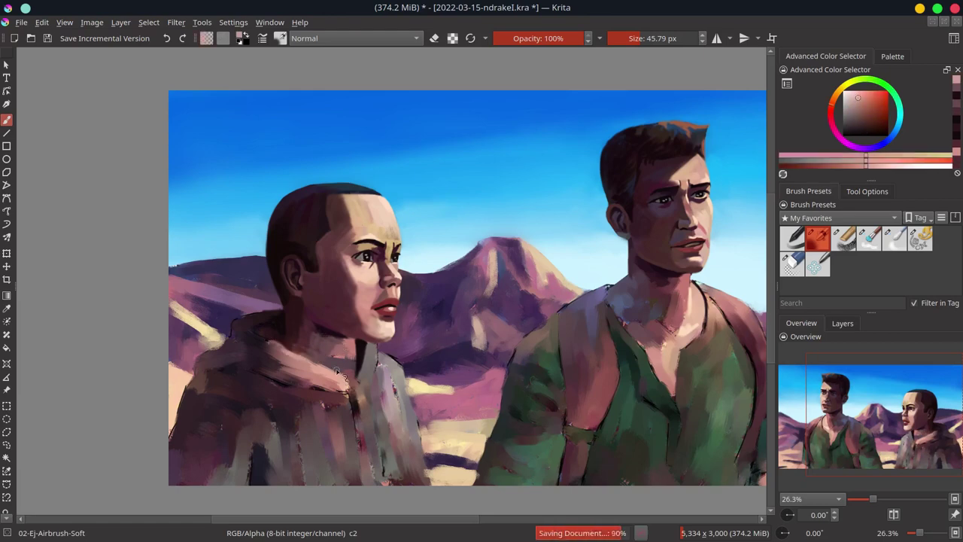
# Step: Add dark red and light purple touches, save again, and mirror the view
pyautogui.scroll(2, 696, 239)
pyautogui.keyDown('ctrl'); pyautogui.click(700, 242); pyautogui.keyUp('ctrl')
pyautogui.scroll(-3, 700, 242)
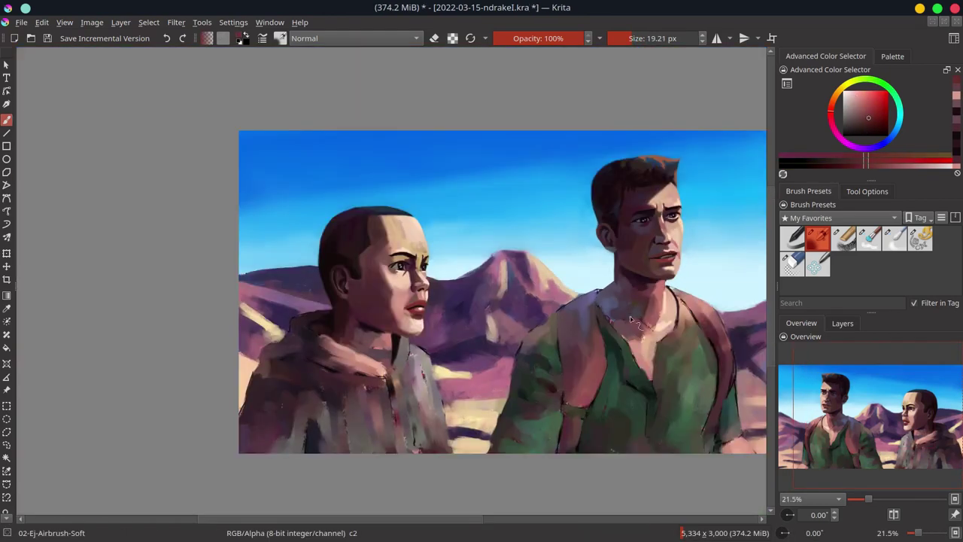
pyautogui.keyDown('ctrl'); pyautogui.click(493, 256); pyautogui.keyUp('ctrl')
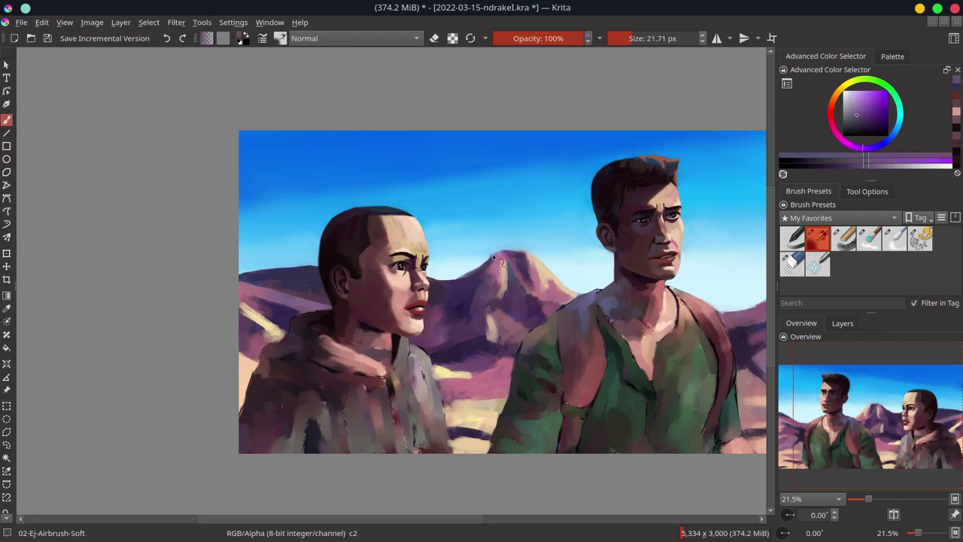
pyautogui.moveTo(570, 291); pyautogui.dragTo(472, 265)
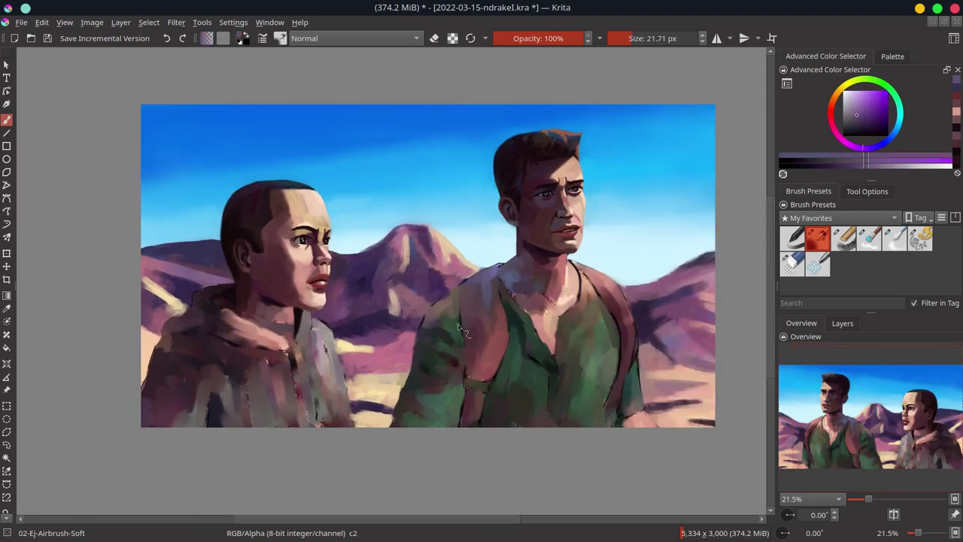
pyautogui.hotkey('ctrl', 's')
pyautogui.press('m')
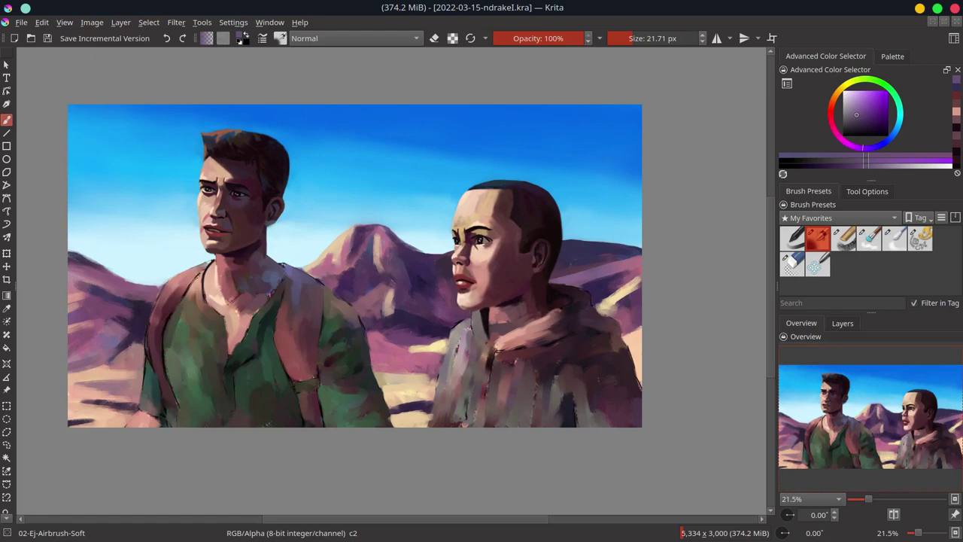
# Step: Paint a dark stroke on the hood and repaint its shoulder in lighter pink
pyautogui.scroll(3, 487, 398)
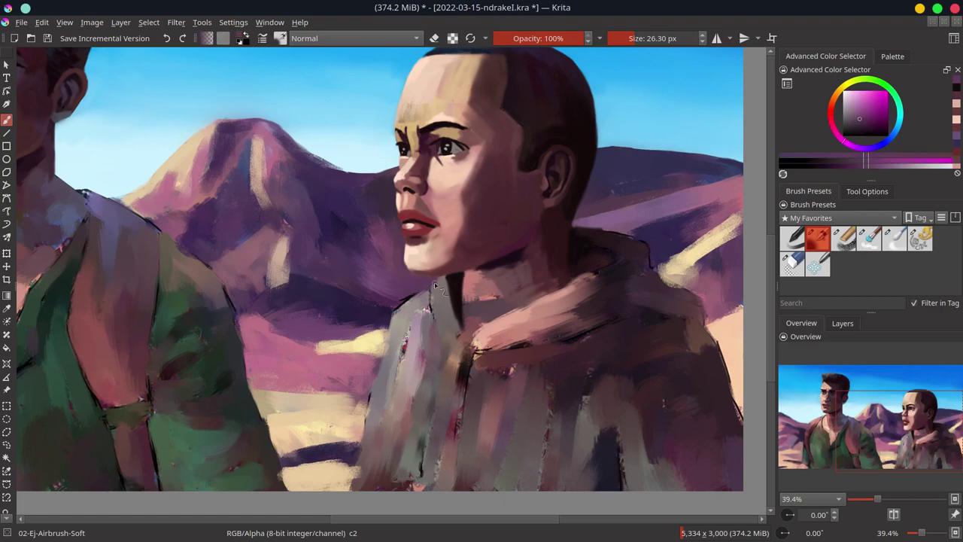
pyautogui.moveTo(418, 273)
pyautogui.mouseDown()
pyautogui.moveTo(387, 347)
pyautogui.moveTo(464, 299)
pyautogui.moveTo(472, 275)
pyautogui.moveTo(519, 308)
pyautogui.mouseUp()
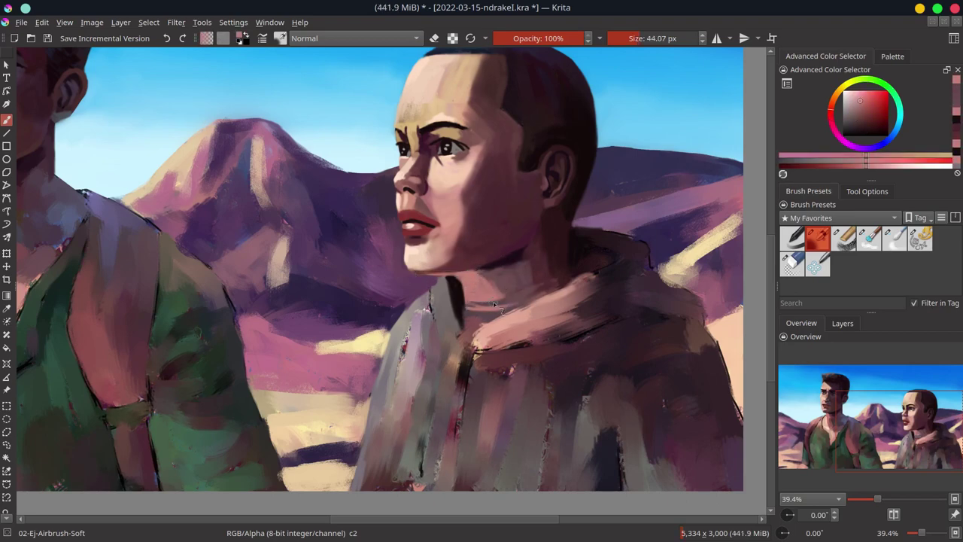
pyautogui.moveTo(489, 345); pyautogui.dragTo(527, 361)
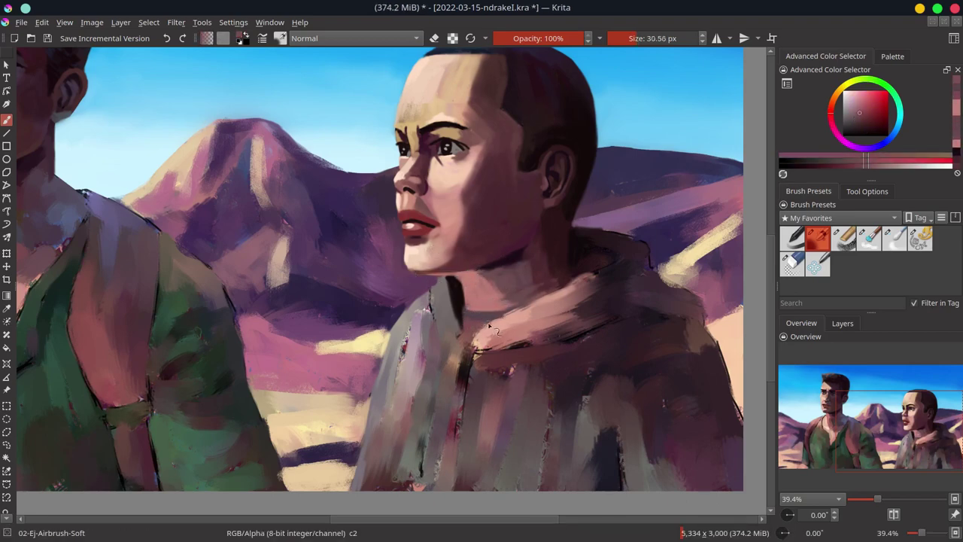
pyautogui.keyDown('ctrl'); pyautogui.click(591, 299); pyautogui.keyUp('ctrl')
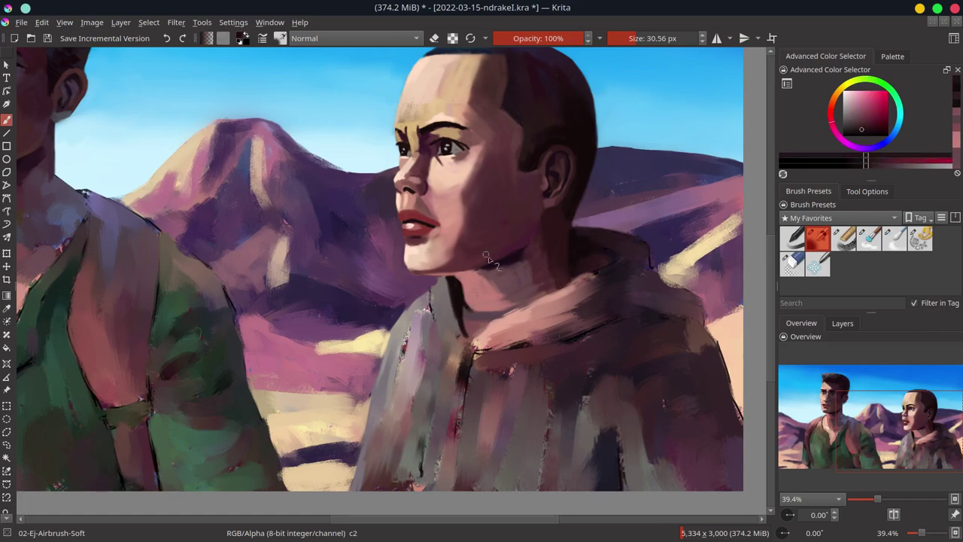
pyautogui.keyDown('ctrl'); pyautogui.click(613, 292); pyautogui.keyUp('ctrl')
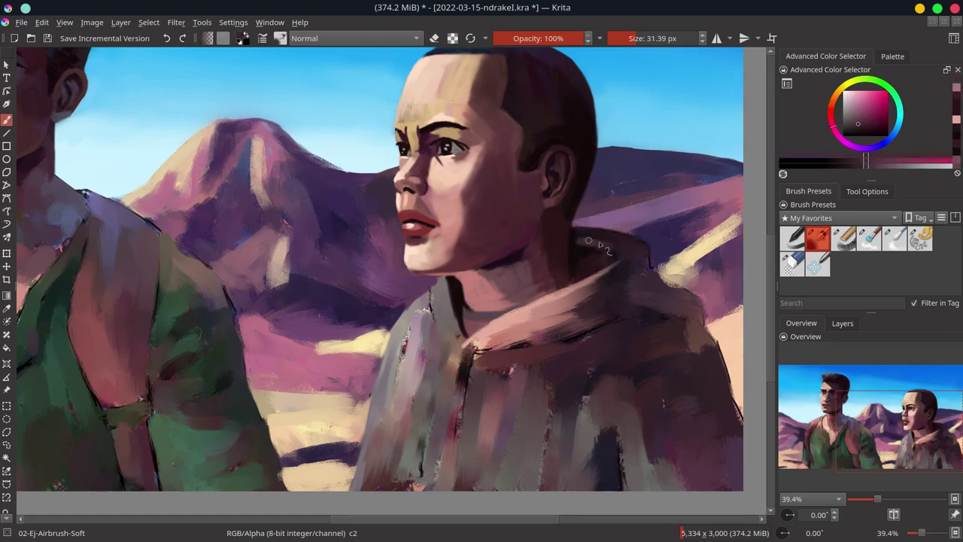
pyautogui.moveTo(588, 241); pyautogui.dragTo(639, 232)
# Step: Add light pink fold strokes along the hood and neck with a dark purple edge line
pyautogui.keyDown('ctrl'); pyautogui.click(548, 293); pyautogui.keyUp('ctrl')
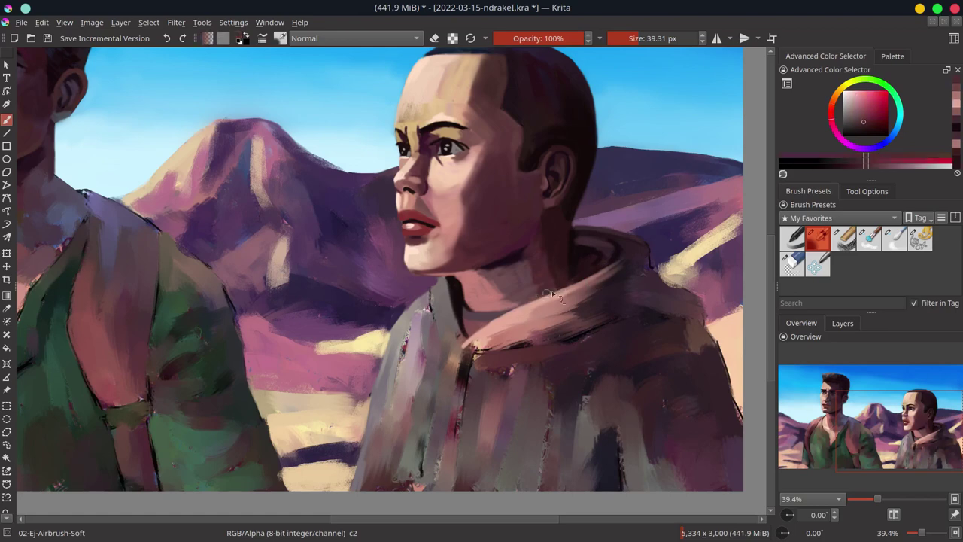
pyautogui.keyDown('ctrl'); pyautogui.click(569, 286); pyautogui.keyUp('ctrl')
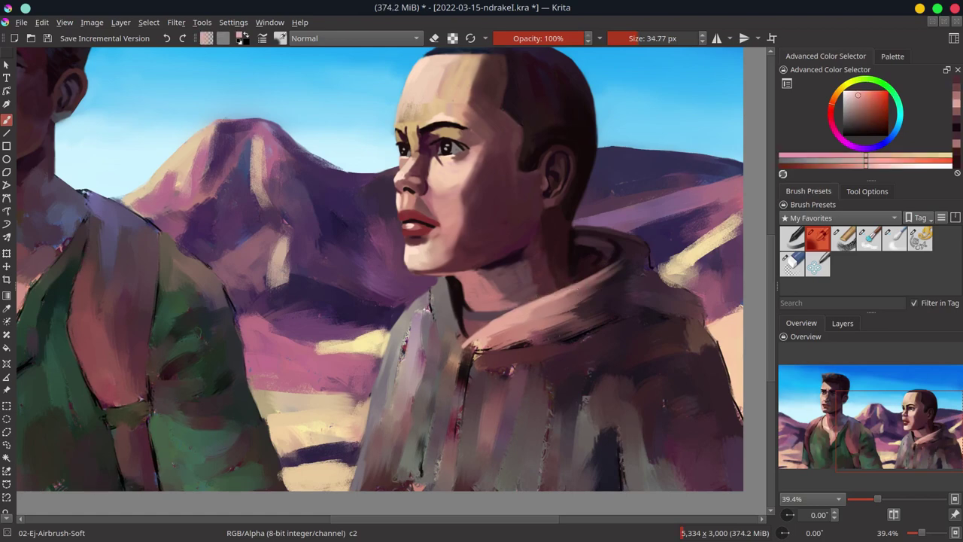
pyautogui.moveTo(434, 278)
pyautogui.mouseDown()
pyautogui.moveTo(451, 344)
pyautogui.moveTo(640, 275)
pyautogui.mouseUp()
pyautogui.keyDown('ctrl'); pyautogui.click(463, 310); pyautogui.keyUp('ctrl')
pyautogui.keyDown('ctrl'); pyautogui.click(472, 350); pyautogui.keyUp('ctrl')
pyautogui.keyDown('ctrl'); pyautogui.click(606, 293); pyautogui.keyUp('ctrl')
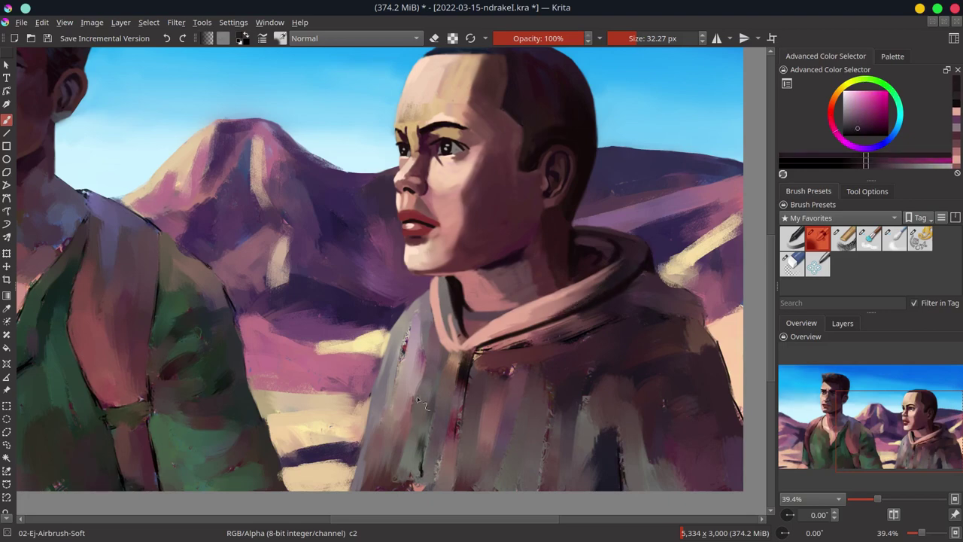
# Step: Darken the hood collar with a dark stroke and red-brown touches, saving along the way
pyautogui.keyDown('ctrl'); pyautogui.click(494, 143); pyautogui.keyUp('ctrl')
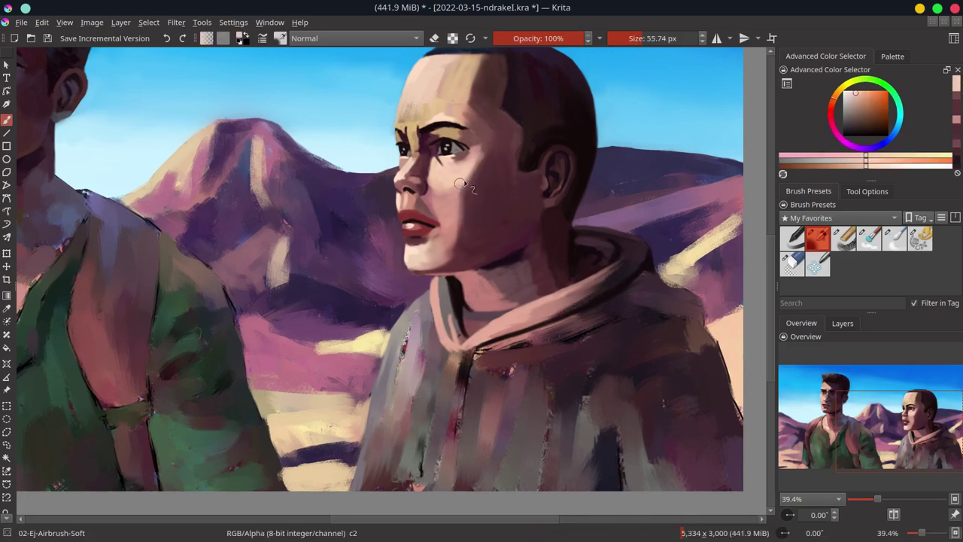
pyautogui.keyDown('ctrl'); pyautogui.click(426, 197); pyautogui.keyUp('ctrl')
pyautogui.hotkey('ctrl', 's')
pyautogui.keyDown('ctrl'); pyautogui.click(471, 349); pyautogui.keyUp('ctrl')
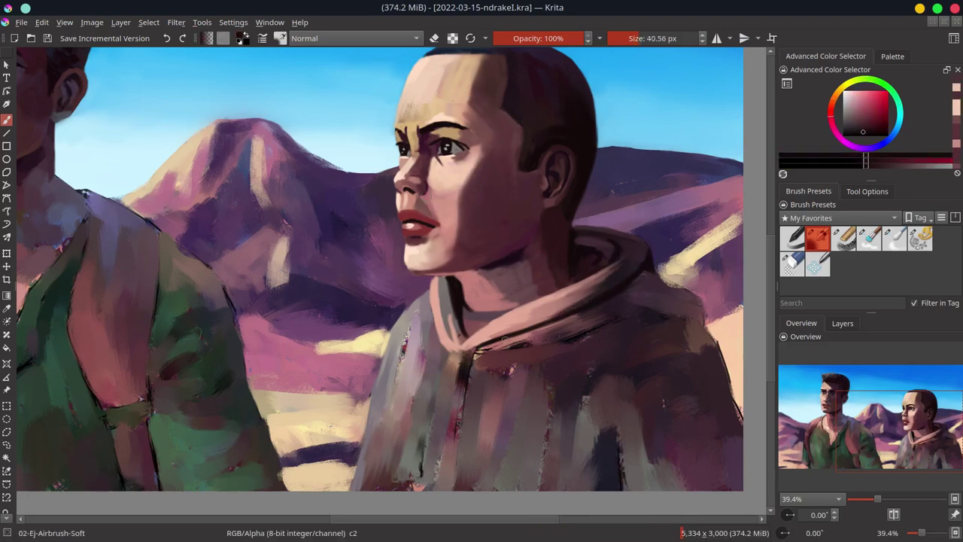
pyautogui.moveTo(470, 350); pyautogui.dragTo(606, 317)
pyautogui.keyDown('ctrl'); pyautogui.click(612, 312); pyautogui.keyUp('ctrl')
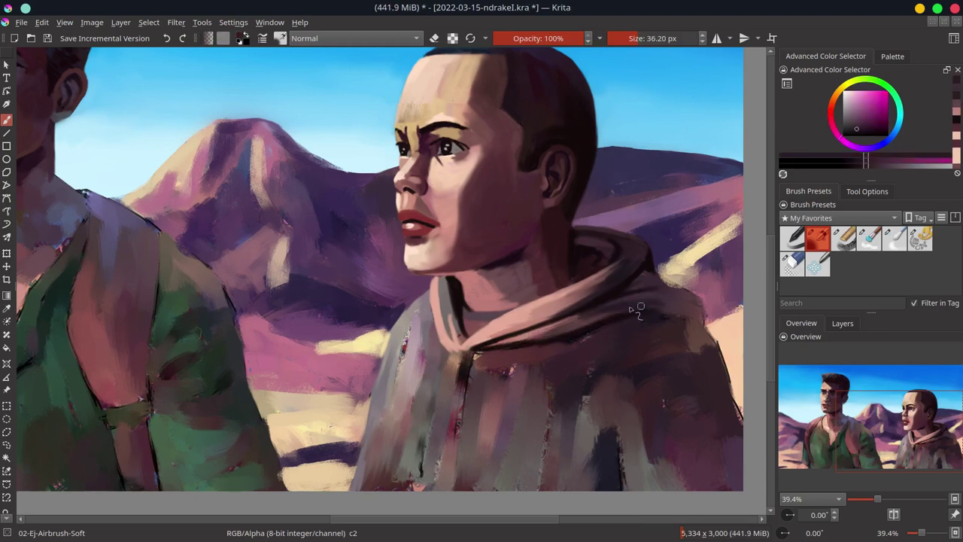
pyautogui.keyDown('ctrl'); pyautogui.click(701, 322); pyautogui.keyUp('ctrl')
pyautogui.hotkey('ctrl', 's')
# Step: Add a Color Adjustment filter layer with one curve point lowered to darken tones
pyautogui.scroll(-3, 617, 339)
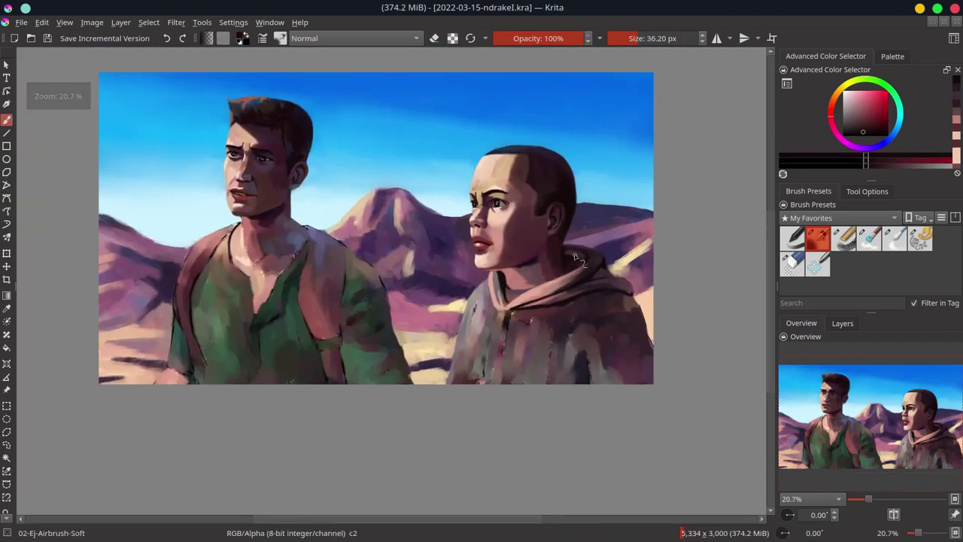
pyautogui.click(842, 322)
pyautogui.click(797, 515)
pyautogui.click(825, 401)
pyautogui.moveTo(525, 352); pyautogui.dragTo(486, 363)
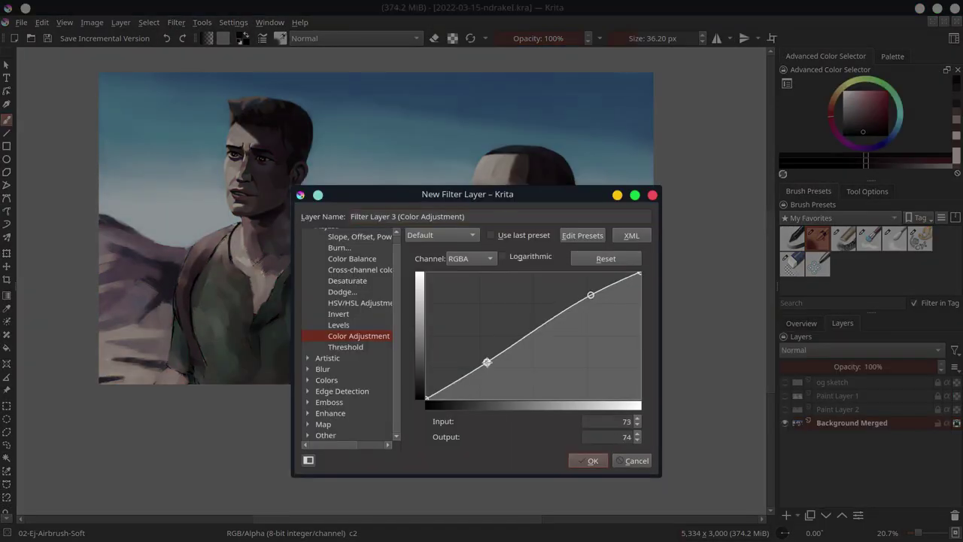
pyautogui.press('Return')
pyautogui.click(797, 324)
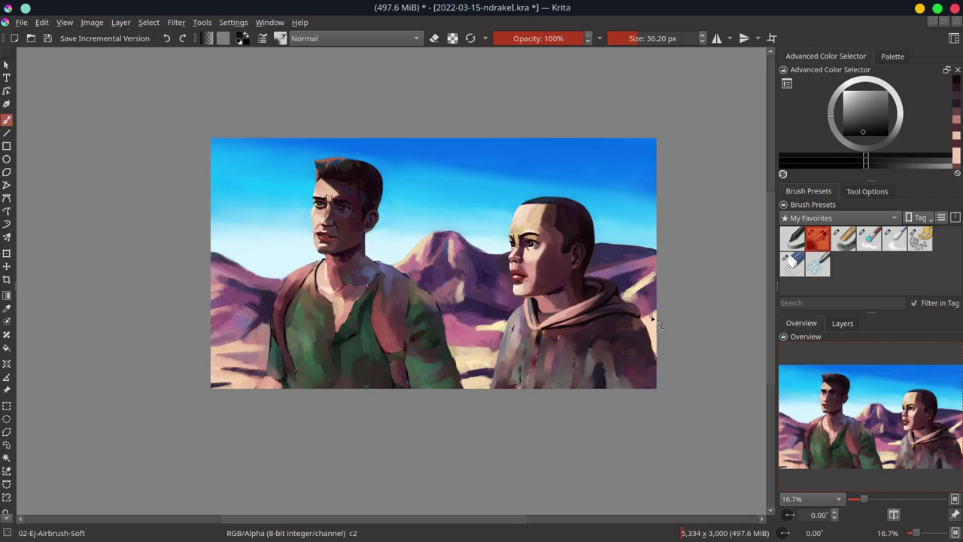
# Step: Copy the ear area to its own layer, transform it, and merge it back down
pyautogui.click(842, 323)
pyautogui.scroll(-1, 688, 400)
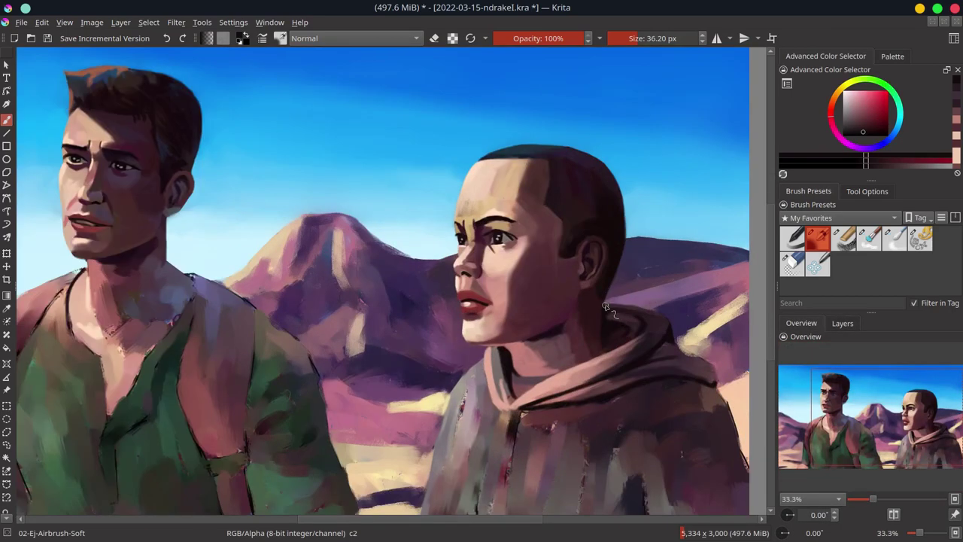
pyautogui.hotkey('ctrl', 'r')
pyautogui.moveTo(566, 213); pyautogui.dragTo(611, 291)
pyautogui.hotkey('ctrl', 't')
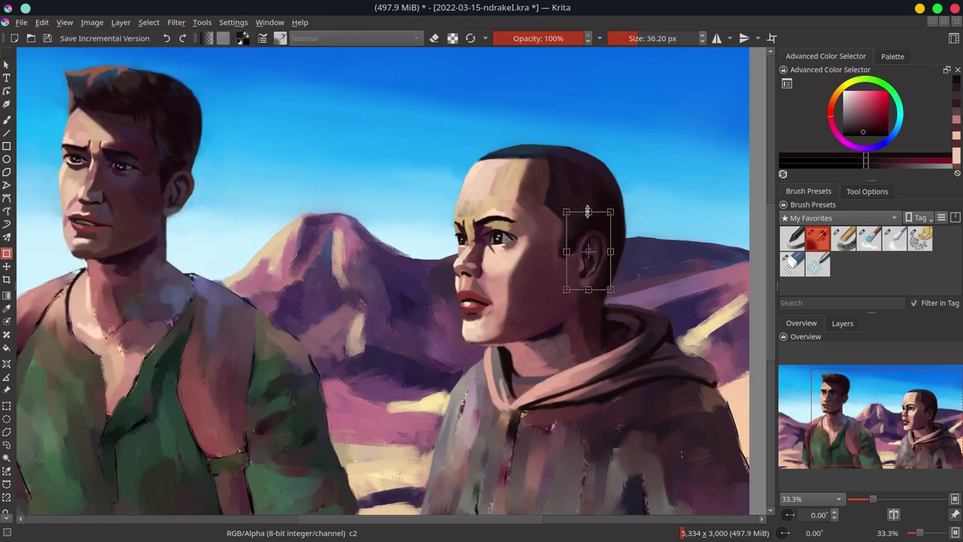
pyautogui.click(148, 21)
pyautogui.click(165, 52)
pyautogui.click(842, 322)
pyautogui.rightClick(850, 436)
pyautogui.click(850, 233)
pyautogui.click(801, 322)
# Step: Paint light pink sampled from the neck across the neck and hood
pyautogui.press('b')
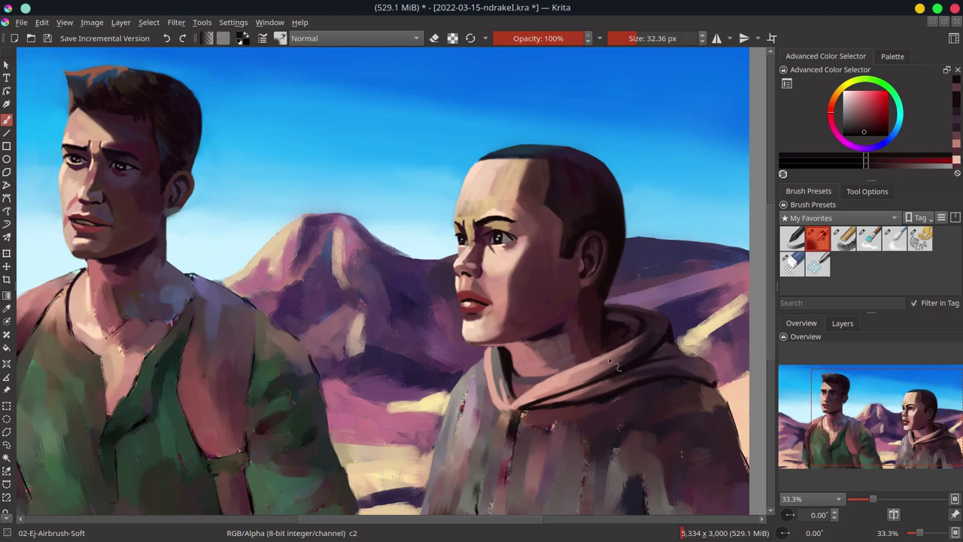
pyautogui.press('-')
pyautogui.press(']')
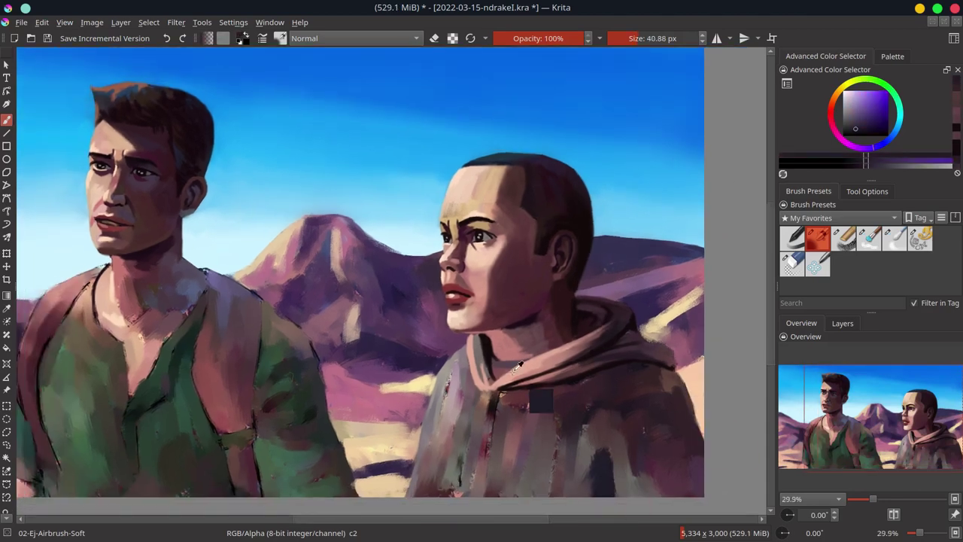
pyautogui.press(']')
pyautogui.keyDown('ctrl'); pyautogui.click(476, 345); pyautogui.keyUp('ctrl')
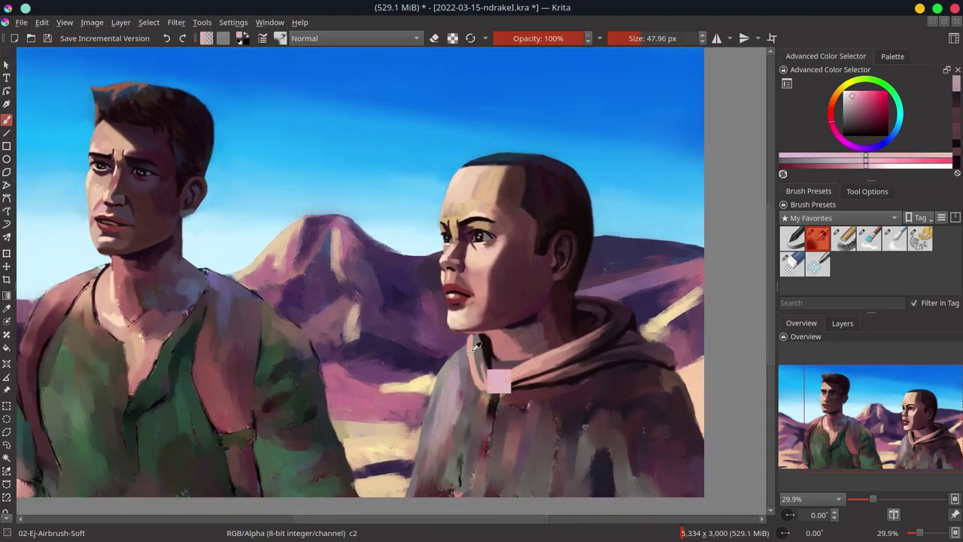
pyautogui.press('[')
pyautogui.press('[')
pyautogui.moveTo(481, 350); pyautogui.dragTo(524, 364)
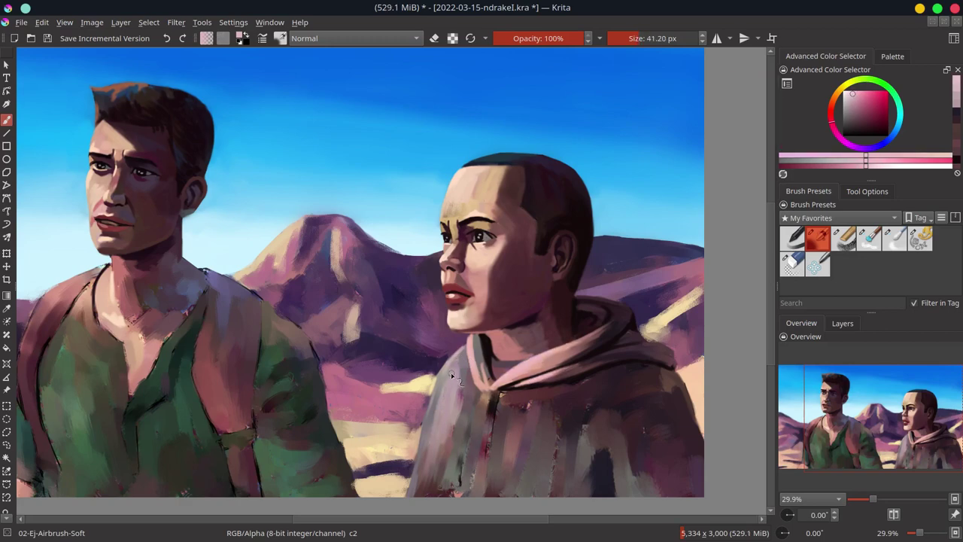
pyautogui.moveTo(452, 376); pyautogui.dragTo(421, 489)
pyautogui.moveTo(436, 452); pyautogui.dragTo(417, 413)
pyautogui.press(']')
pyautogui.moveTo(451, 313); pyautogui.dragTo(406, 448)
# Step: Lay broad light pink strokes over the lower hood and hoodie chest
pyautogui.keyDown('ctrl'); pyautogui.click(460, 398); pyautogui.keyUp('ctrl')
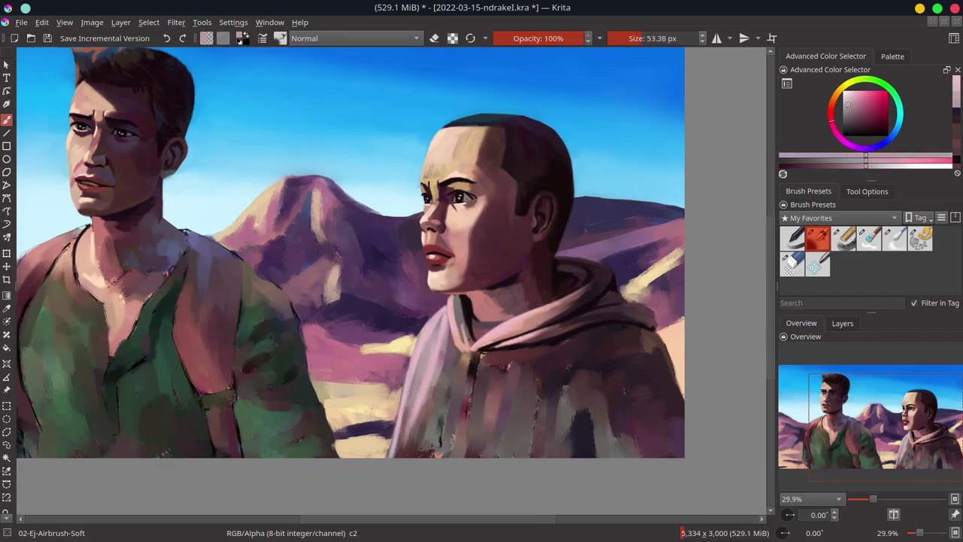
pyautogui.moveTo(444, 343); pyautogui.dragTo(406, 455)
pyautogui.press(']')
pyautogui.press(']')
pyautogui.press(']')
pyautogui.moveTo(459, 361)
pyautogui.mouseDown()
pyautogui.moveTo(512, 455)
pyautogui.moveTo(411, 470)
pyautogui.mouseUp()
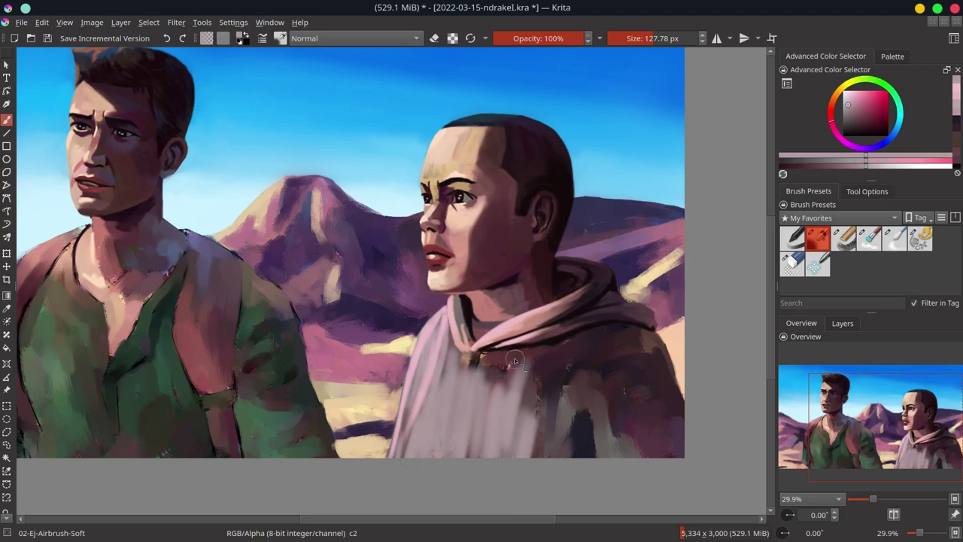
pyautogui.moveTo(514, 361); pyautogui.dragTo(557, 451)
pyautogui.moveTo(564, 368); pyautogui.dragTo(609, 455)
# Step: Add small pink strokes near the neck and dark reddish shadow strokes on the chest
pyautogui.keyDown('ctrl'); pyautogui.click(498, 410); pyautogui.keyUp('ctrl')
pyautogui.press('[')
pyautogui.press('[')
pyautogui.press('[')
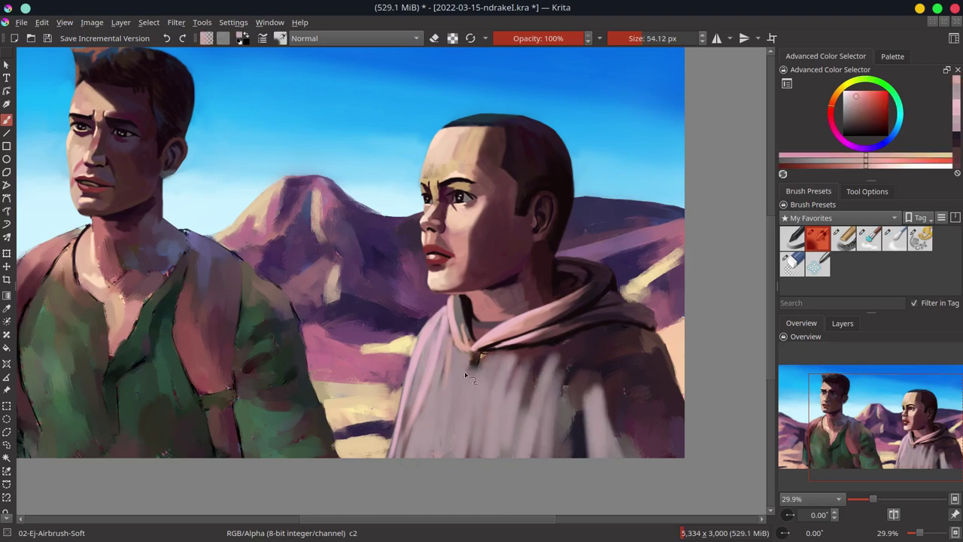
pyautogui.keyDown('ctrl'); pyautogui.click(464, 370); pyautogui.keyUp('ctrl')
pyautogui.moveTo(451, 331); pyautogui.dragTo(444, 391)
pyautogui.press('[')
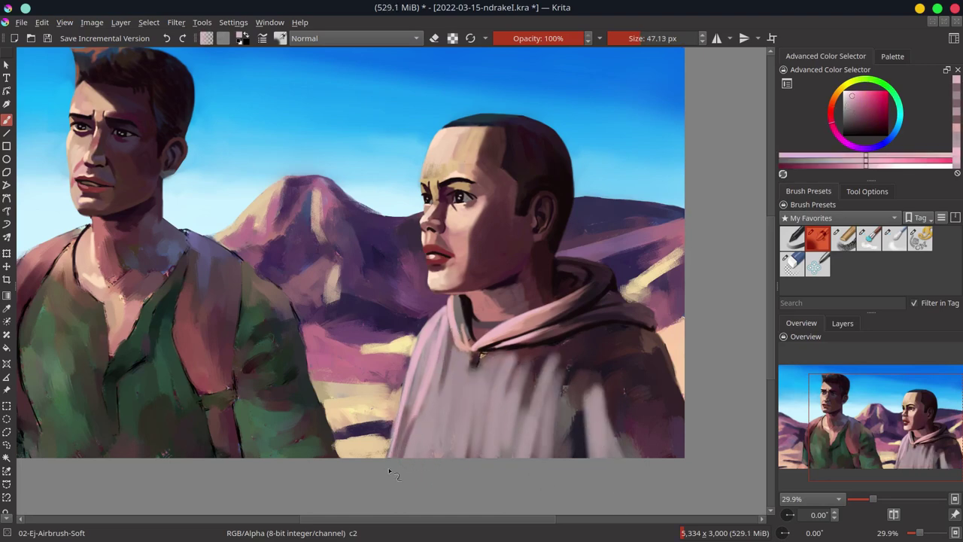
pyautogui.keyDown('ctrl'); pyautogui.click(486, 352); pyautogui.keyUp('ctrl')
pyautogui.press('[')
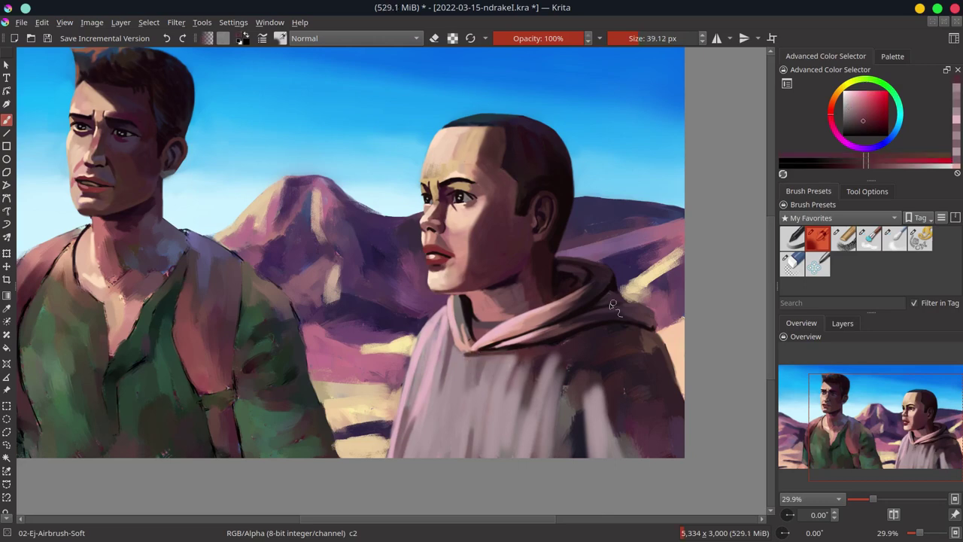
pyautogui.moveTo(519, 353); pyautogui.dragTo(511, 406)
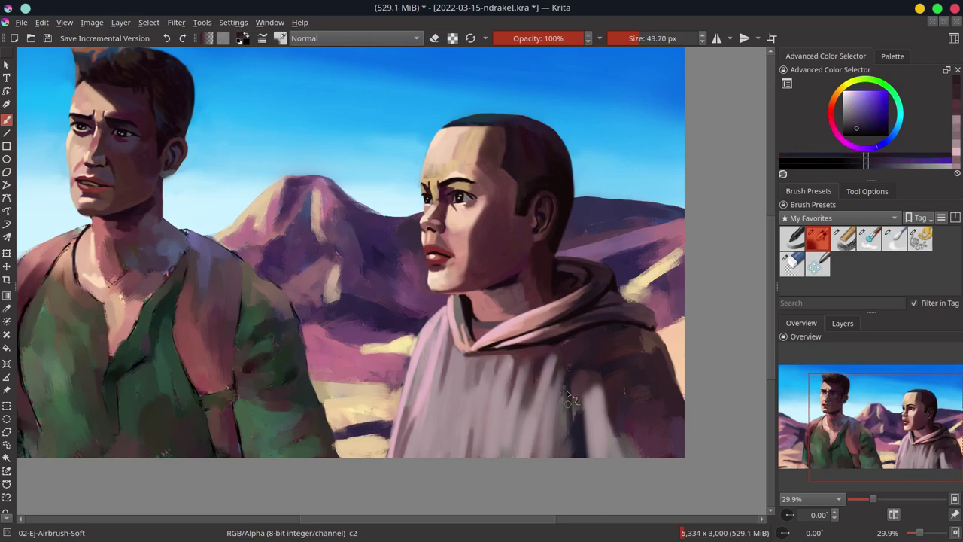
# Step: Repaint the lower and lower-right hoodie with sampled pink-grey and dark red tones
pyautogui.keyDown('ctrl'); pyautogui.click(579, 451); pyautogui.keyUp('ctrl')
pyautogui.press(']')
pyautogui.moveTo(572, 376)
pyautogui.mouseDown()
pyautogui.moveTo(575, 436)
pyautogui.moveTo(572, 421)
pyautogui.moveTo(557, 451)
pyautogui.mouseUp()
pyautogui.keyDown('ctrl'); pyautogui.click(568, 421); pyautogui.keyUp('ctrl')
pyautogui.press(']')
pyautogui.press(']')
pyautogui.press(']')
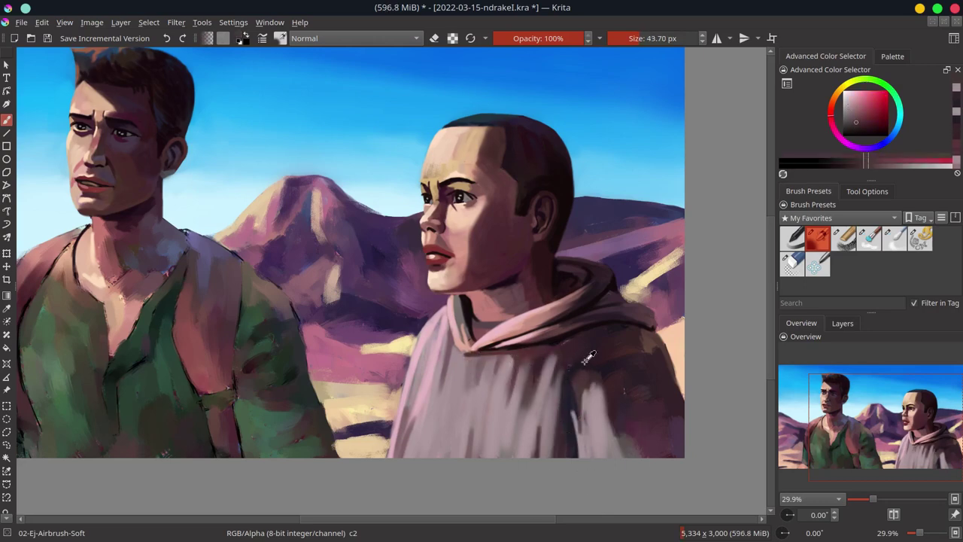
pyautogui.keyDown('ctrl'); pyautogui.click(645, 335); pyautogui.keyUp('ctrl')
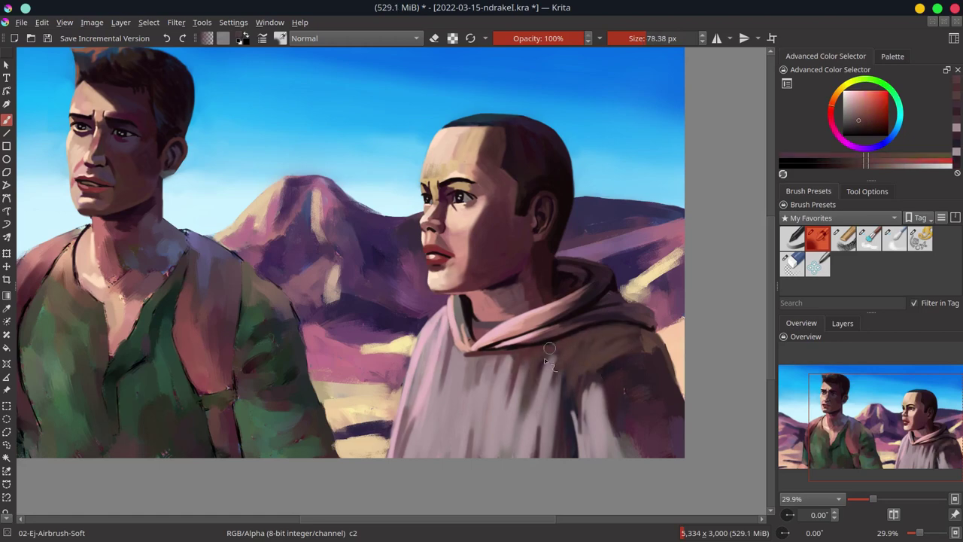
pyautogui.press(']')
pyautogui.press(']')
pyautogui.keyDown('ctrl'); pyautogui.click(609, 353); pyautogui.keyUp('ctrl')
pyautogui.moveTo(602, 361); pyautogui.dragTo(617, 451)
pyautogui.keyDown('ctrl'); pyautogui.click(624, 369); pyautogui.keyUp('ctrl')
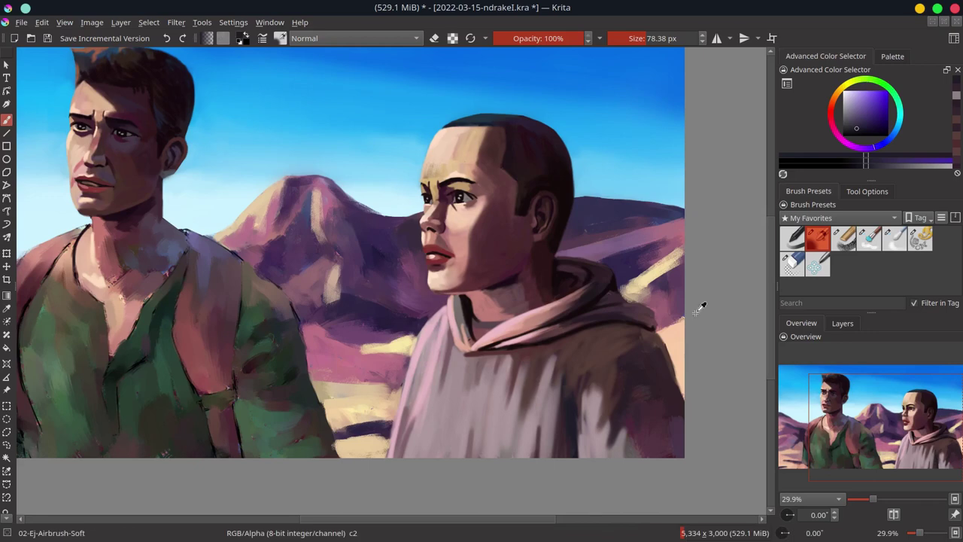
# Step: Sample pink and peach tones with a smaller brush and recentre the view on the younger man
pyautogui.keyDown('ctrl'); pyautogui.click(620, 342); pyautogui.keyUp('ctrl')
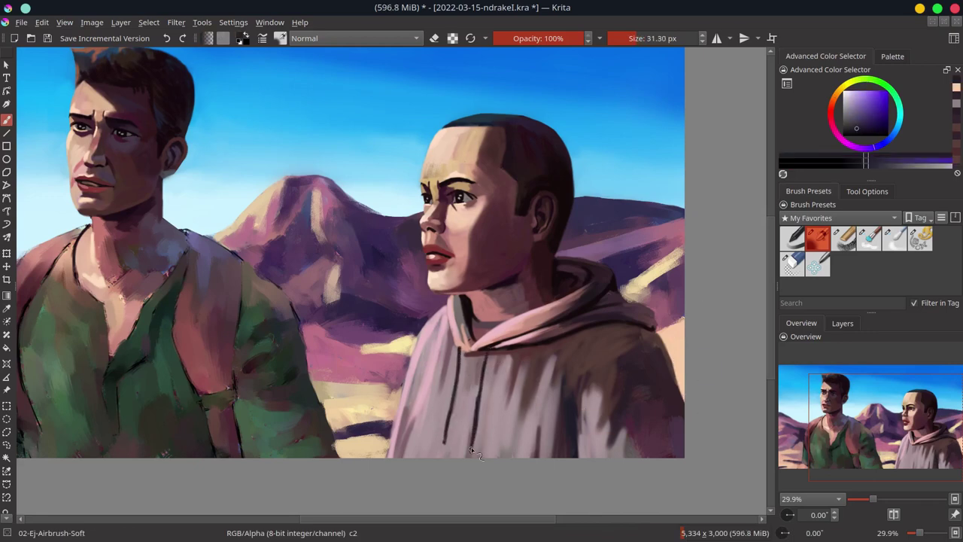
pyautogui.keyDown('ctrl'); pyautogui.click(449, 436); pyautogui.keyUp('ctrl')
pyautogui.press('[')
pyautogui.press('[')
pyautogui.press('[')
pyautogui.moveTo(474, 459); pyautogui.dragTo(528, 445)
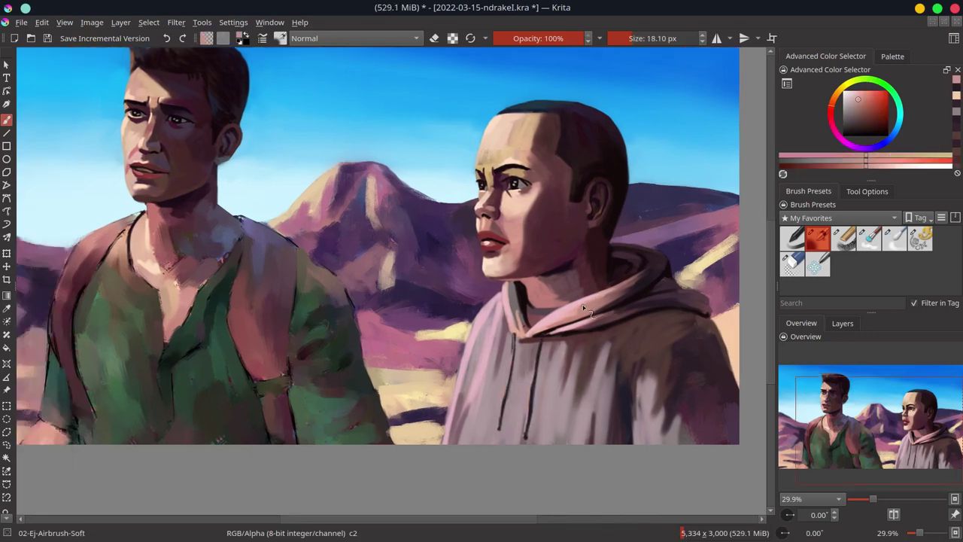
pyautogui.keyDown('ctrl'); pyautogui.click(509, 163); pyautogui.keyUp('ctrl')
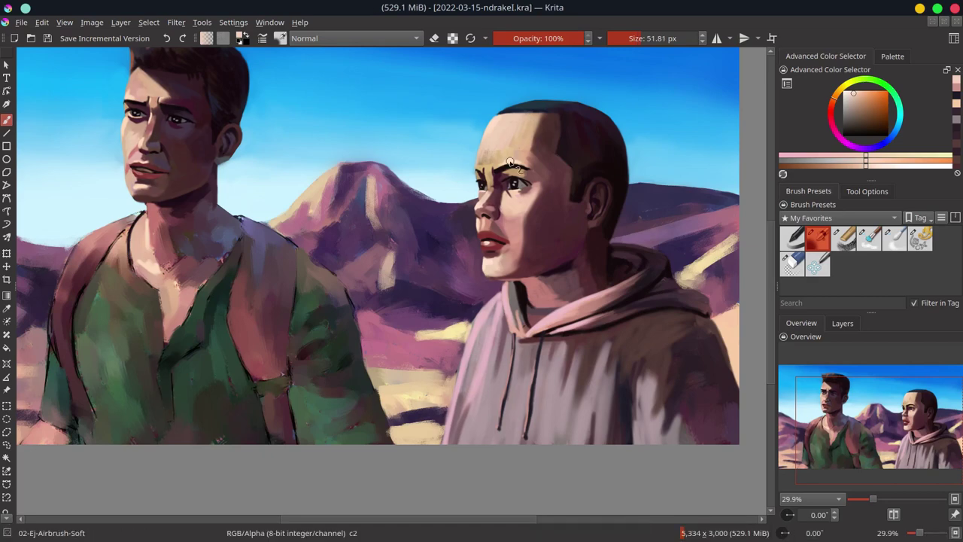
pyautogui.click(842, 322)
# Step: Add a new Color Dodge paint layer with an orange-red glow stroke near the left man's forehead
pyautogui.press('-')
pyautogui.press('-')
pyautogui.click(869, 435)
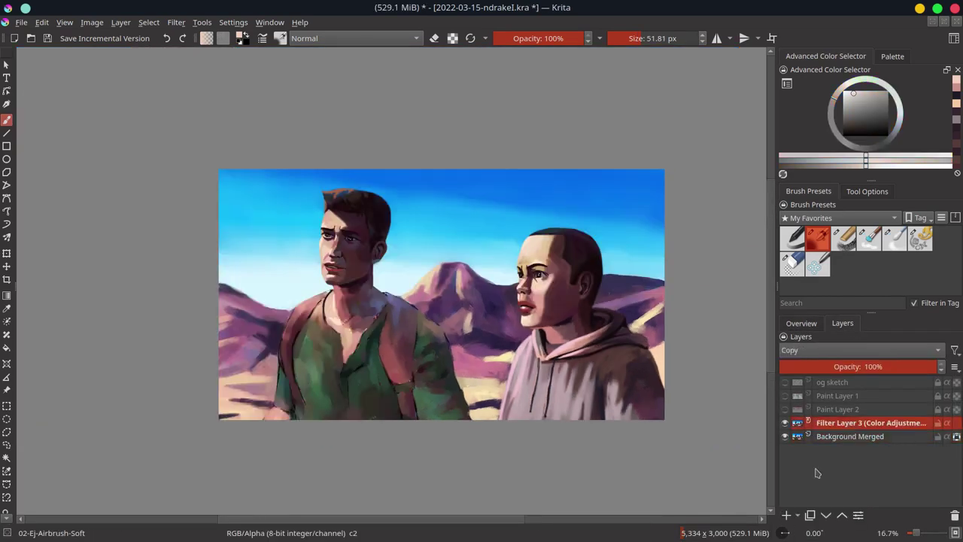
pyautogui.press('Insert')
pyautogui.click(897, 89)
pyautogui.press(']')
pyautogui.press(']')
pyautogui.press(']')
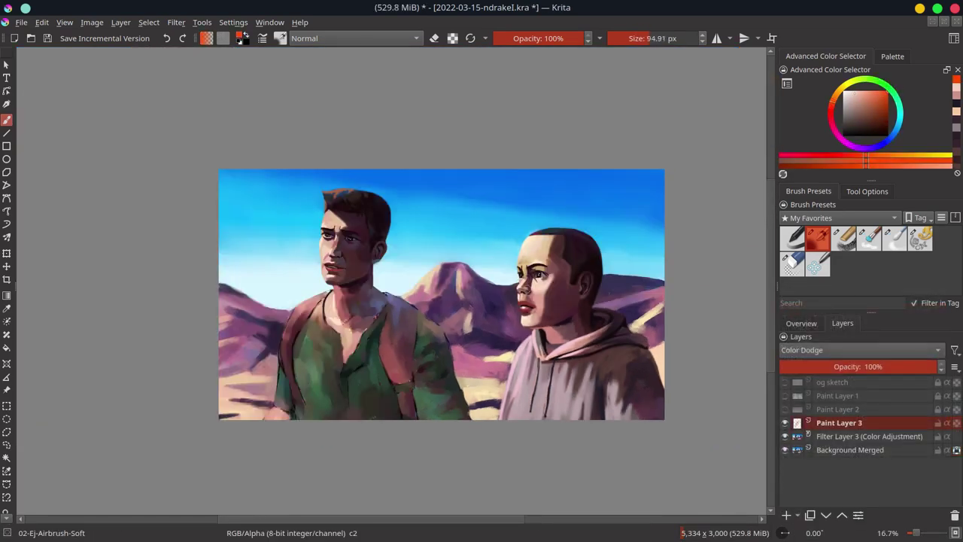
pyautogui.moveTo(526, 346); pyautogui.dragTo(542, 339)
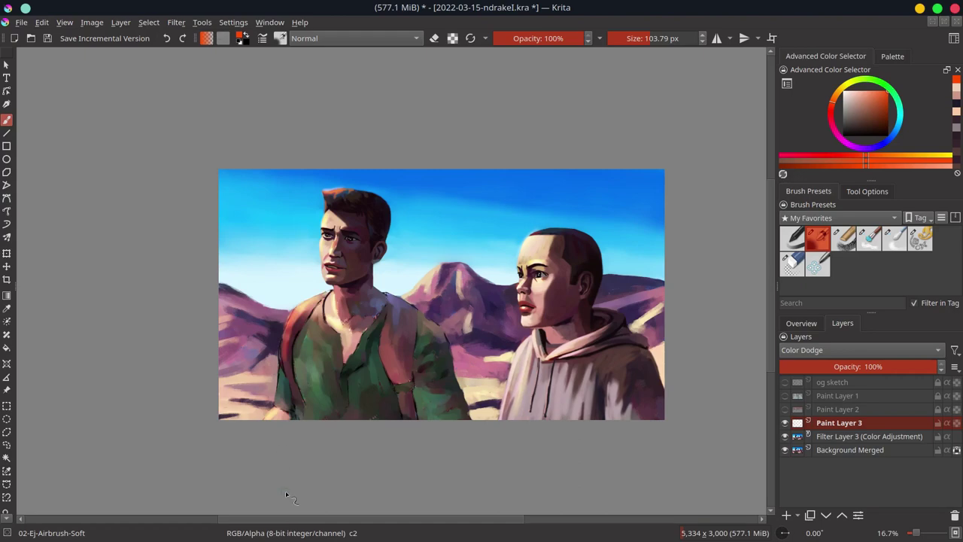
# Step: Start importing an image from the Layer menu
pyautogui.click(801, 323)
pyautogui.scroll(-3, 468, 319)
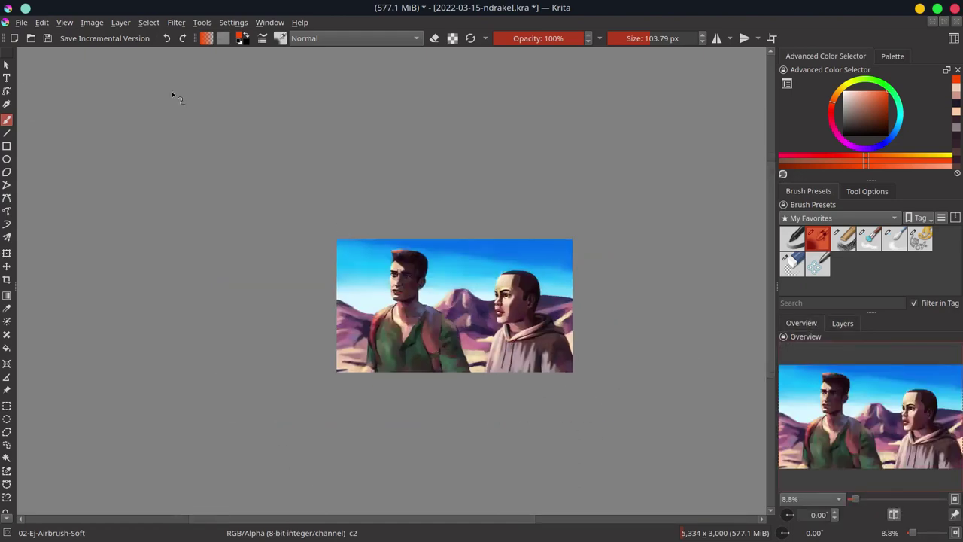
pyautogui.click(120, 22)
# Step: Import light-effects03.png from the Light-Effects folder as a paint layer
pyautogui.click(500, 157)
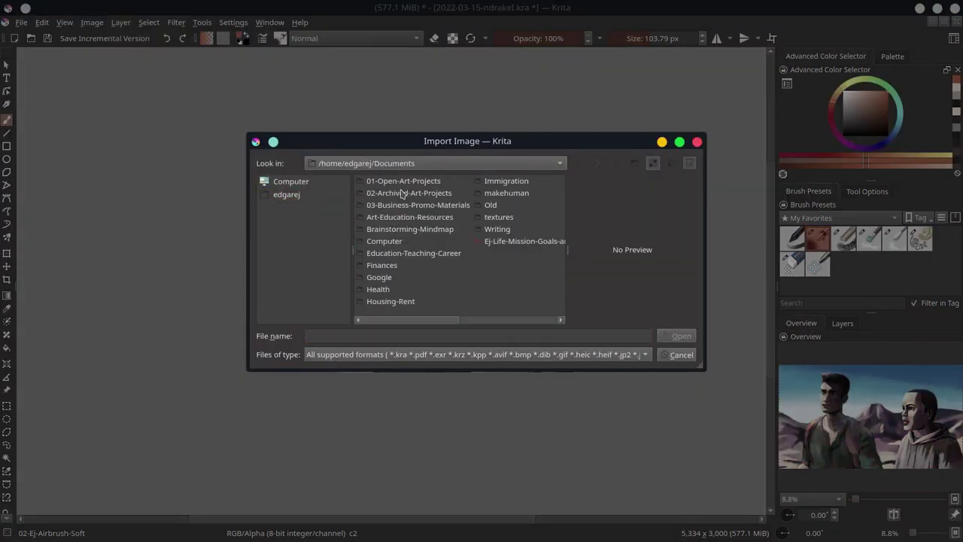
pyautogui.doubleClick(402, 193)
pyautogui.click(395, 216)
pyautogui.click(395, 180)
pyautogui.click(410, 205)
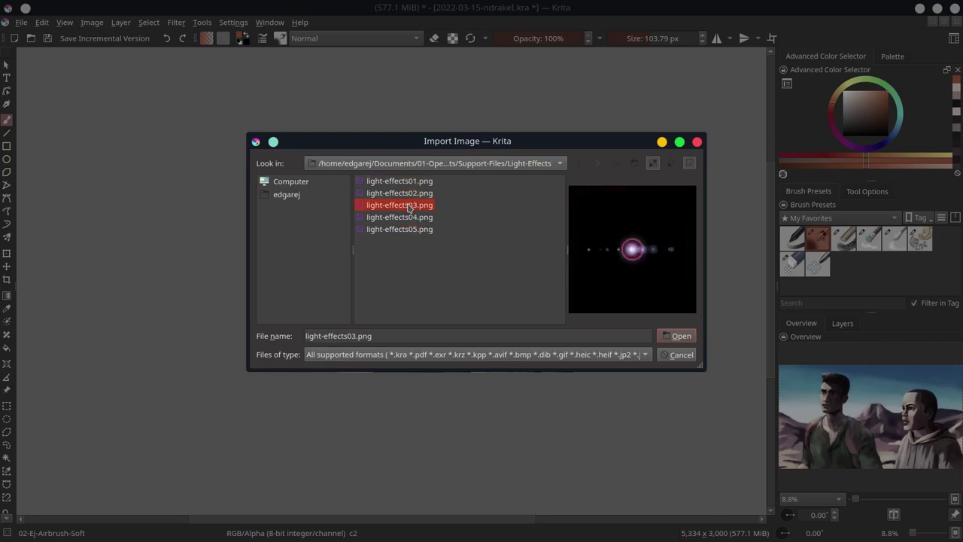
pyautogui.click(673, 336)
pyautogui.scroll(-2, 380, 369)
# Step: Rotate the flare layer, save the painting, then rotate it counter-clockwise
pyautogui.hotkey('ctrl', 't')
pyautogui.moveTo(400, 279)
pyautogui.mouseDown()
pyautogui.moveTo(625, 273)
pyautogui.moveTo(445, 262)
pyautogui.mouseUp()
pyautogui.press('Return')
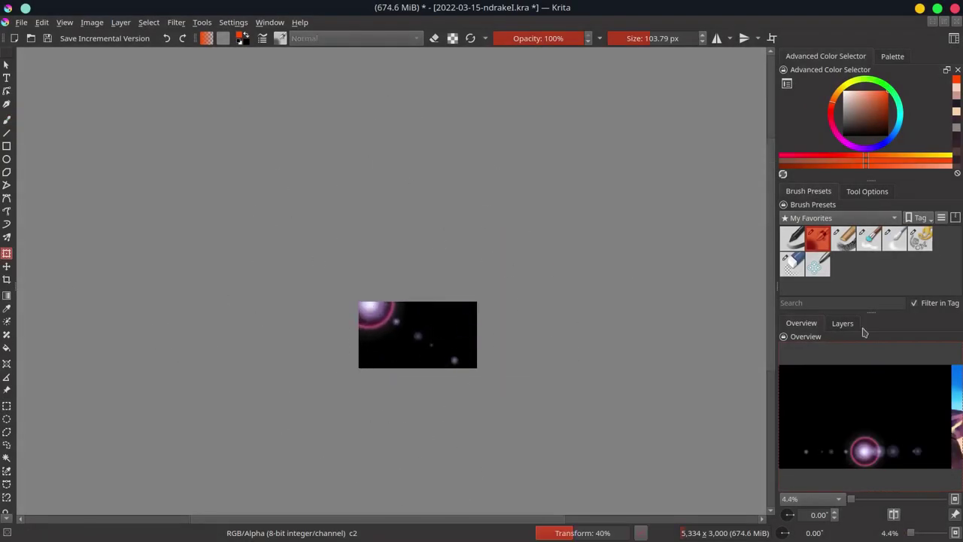
pyautogui.click(46, 39)
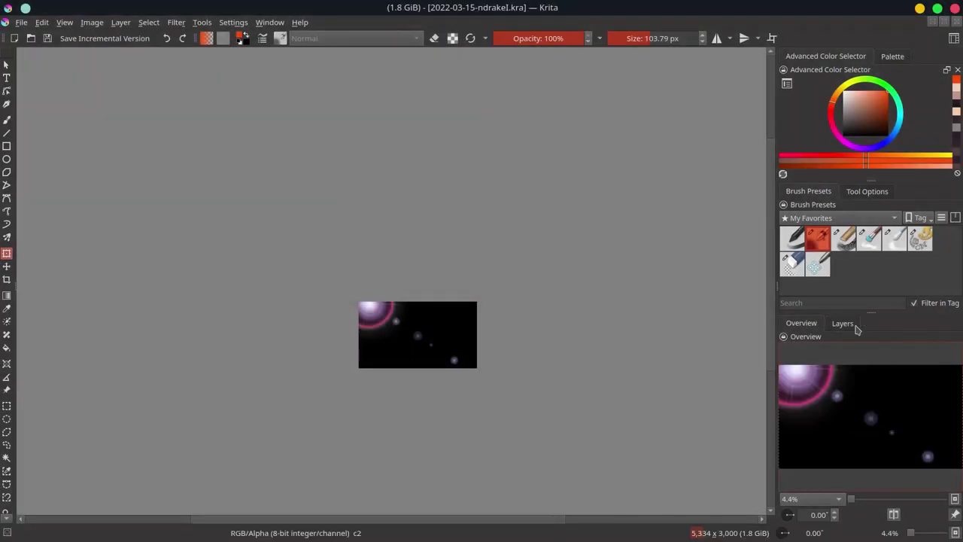
pyautogui.click(852, 325)
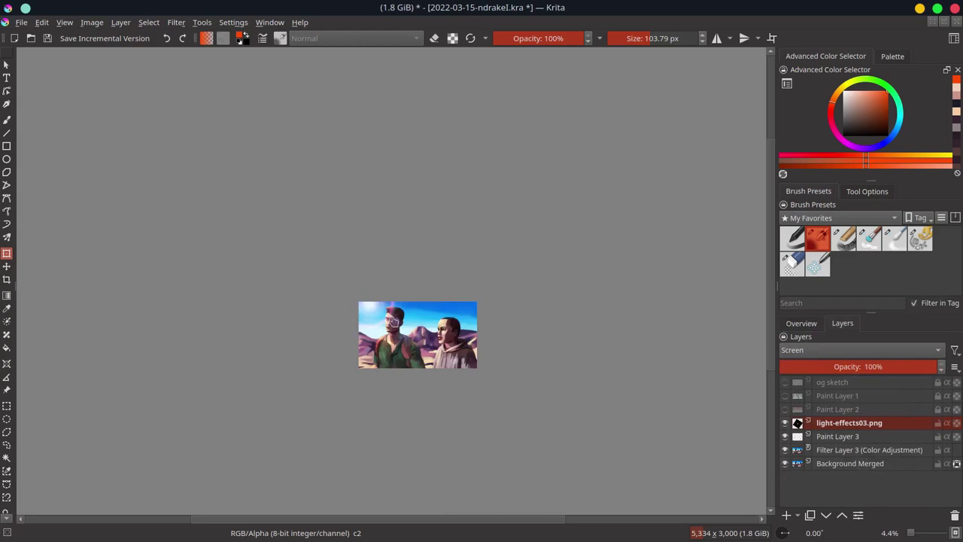
pyautogui.moveTo(675, 431); pyautogui.dragTo(688, 404)
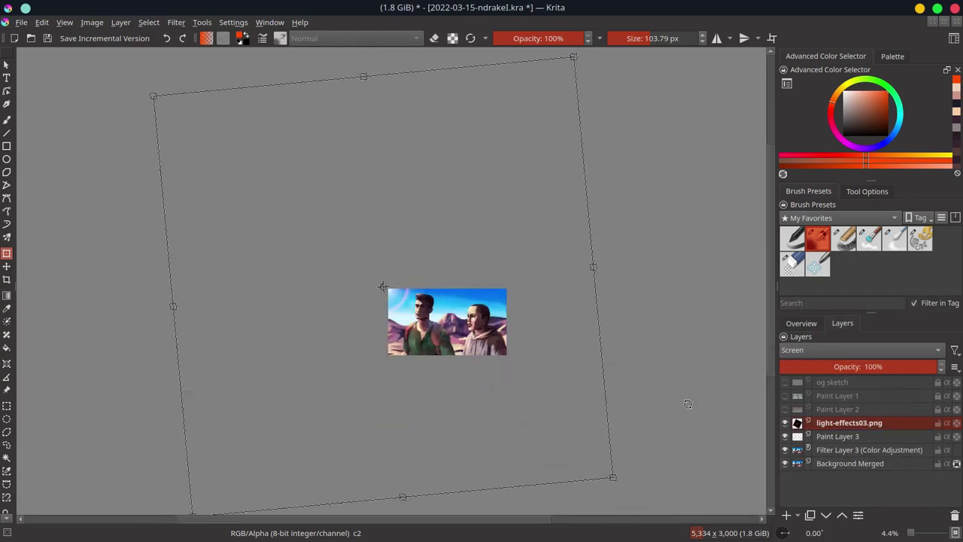
pyautogui.press('Return')
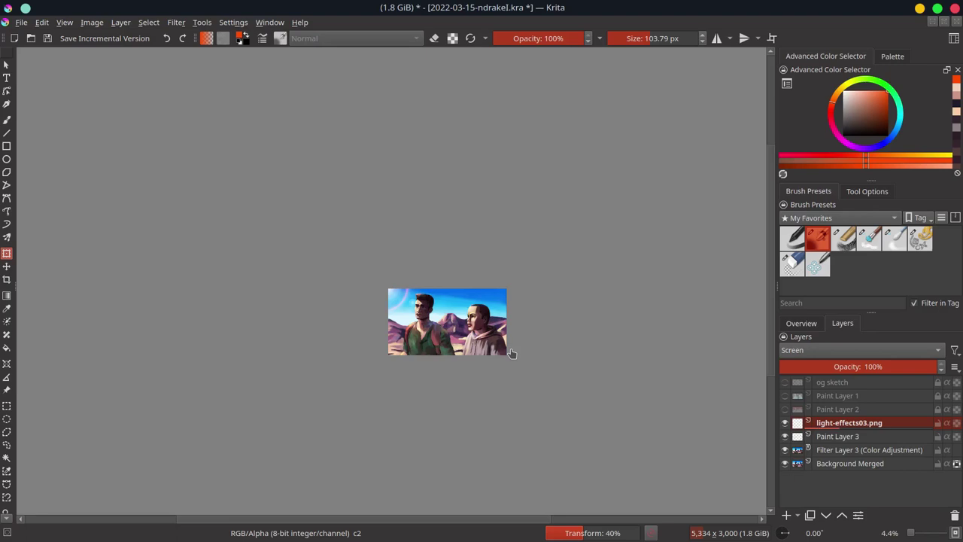
# Step: Delete the flare layer and group the Color Dodge paint layer with the filter layer into Group 4
pyautogui.click(955, 515)
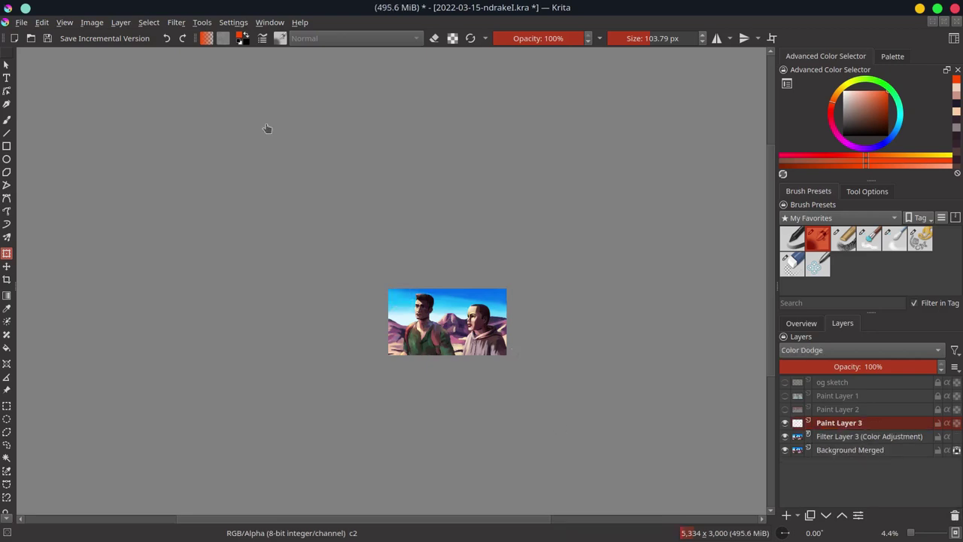
pyautogui.rightClick(896, 442)
pyautogui.hotkey('ctrl', 'g')
pyautogui.press('F3')
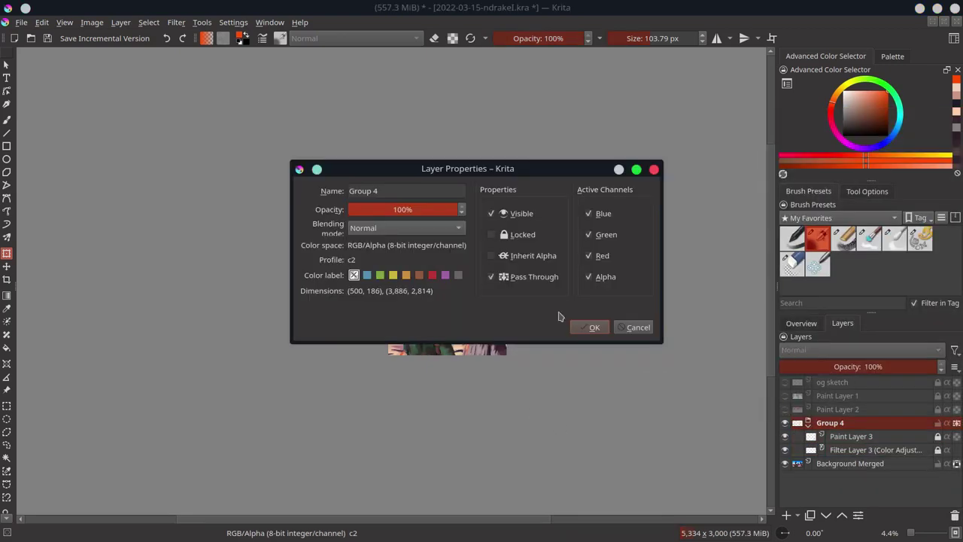
pyautogui.press('Return')
# Step: Hide Group 4, select the Background Merged layer, and save the painting
pyautogui.click(888, 436)
pyautogui.press('b')
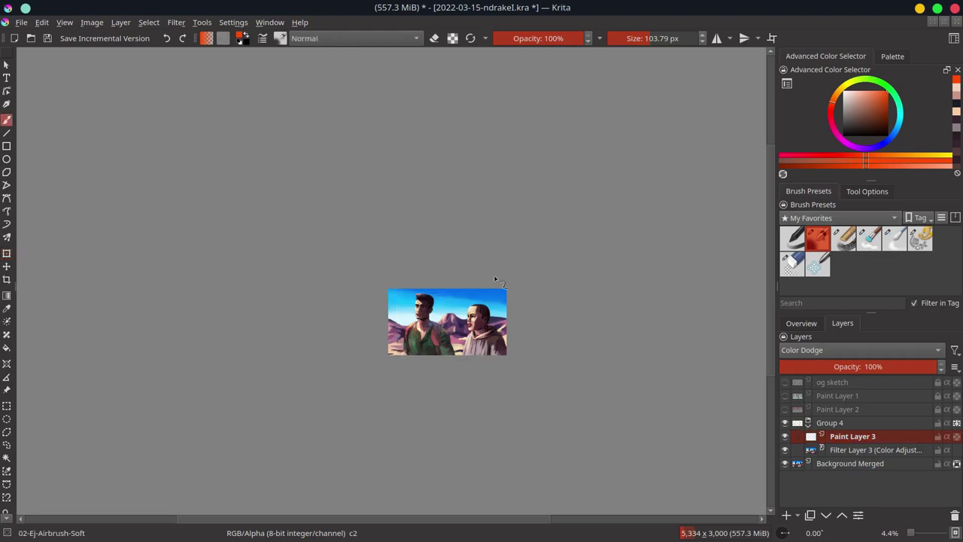
pyautogui.scroll(2, 489, 271)
pyautogui.click(850, 462)
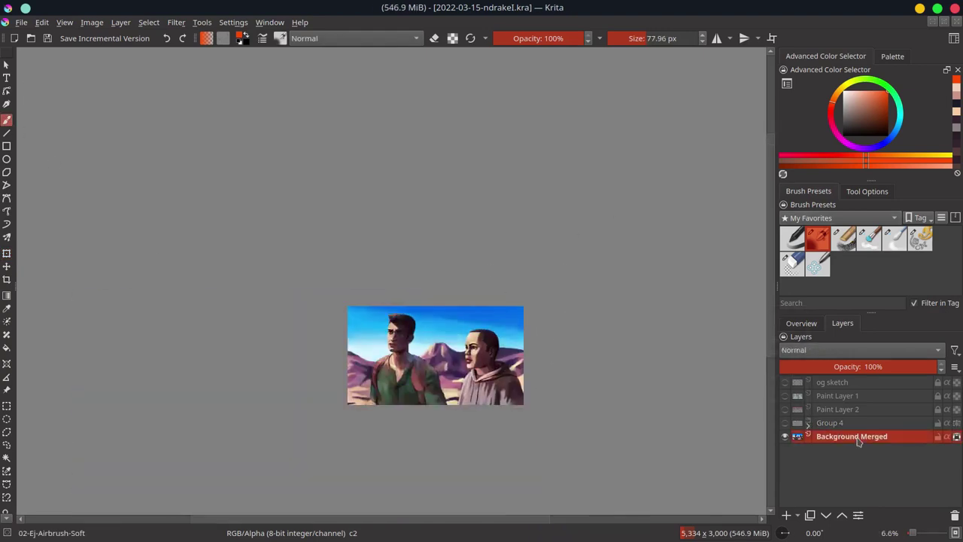
pyautogui.click(801, 323)
pyautogui.hotkey('ctrl', 's')
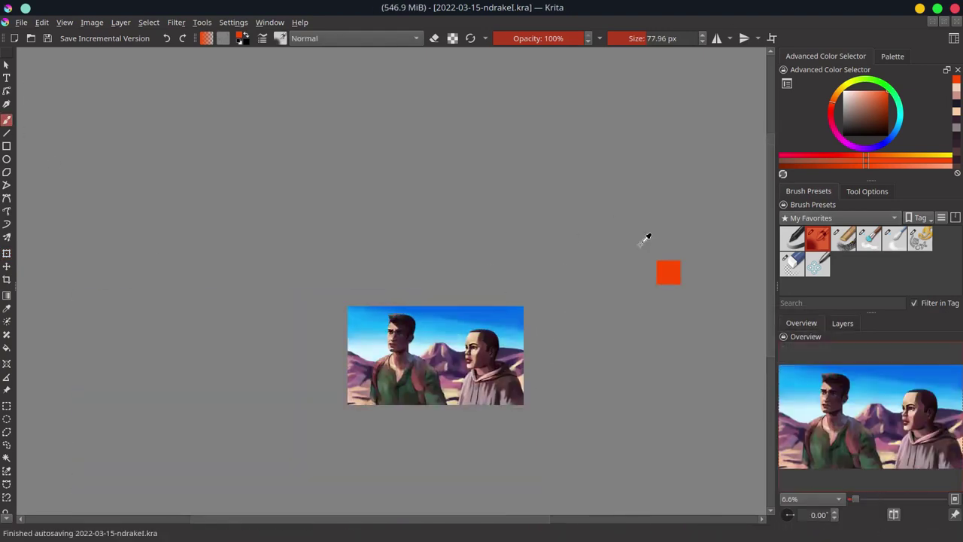
# Step: Repaint the left man's shoulder strap with sampled dark pink and muted pink tones
pyautogui.scroll(5, 441, 333)
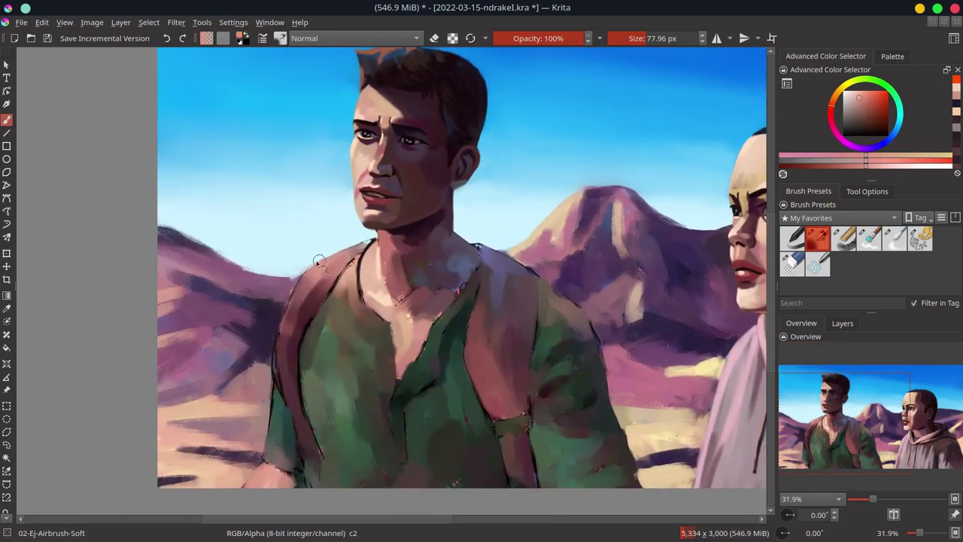
pyautogui.keyDown('ctrl'); pyautogui.click(301, 297); pyautogui.keyUp('ctrl')
pyautogui.moveTo(327, 259); pyautogui.dragTo(294, 301)
pyautogui.keyDown('ctrl'); pyautogui.click(301, 297); pyautogui.keyUp('ctrl')
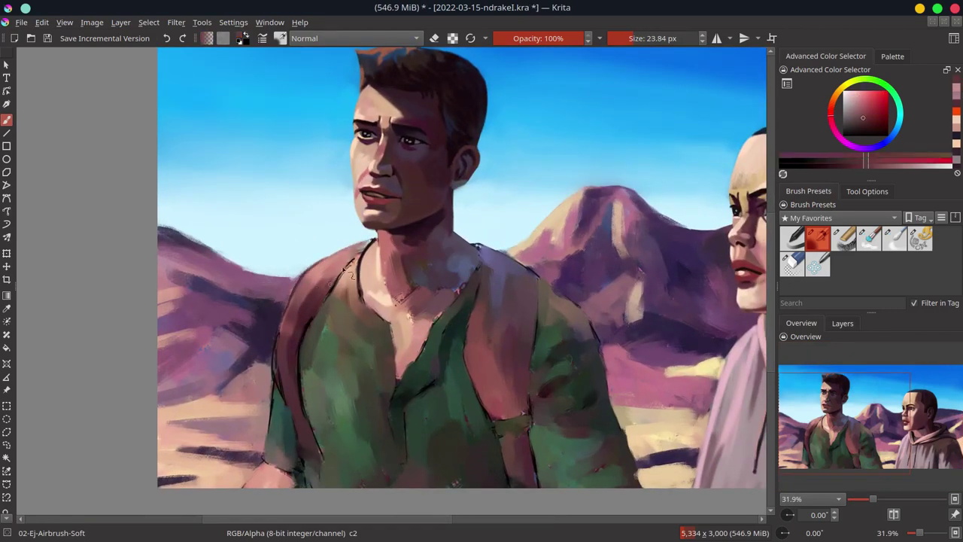
pyautogui.moveTo(376, 241); pyautogui.dragTo(335, 285)
pyautogui.keyDown('ctrl'); pyautogui.click(290, 361); pyautogui.keyUp('ctrl')
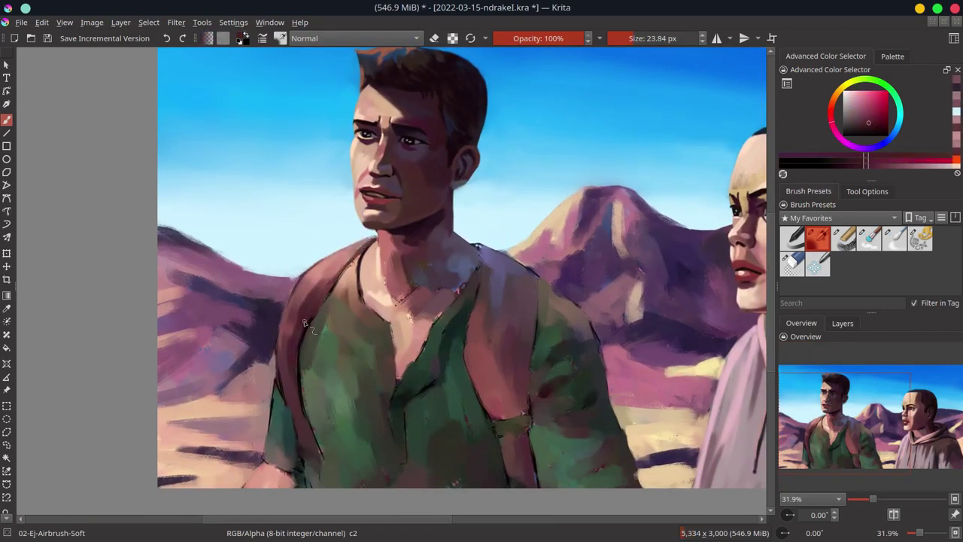
pyautogui.moveTo(308, 320); pyautogui.dragTo(301, 348)
# Step: Sample muted red, shirt green, strap magenta and skin tones around the neck
pyautogui.keyDown('ctrl'); pyautogui.click(309, 429); pyautogui.keyUp('ctrl')
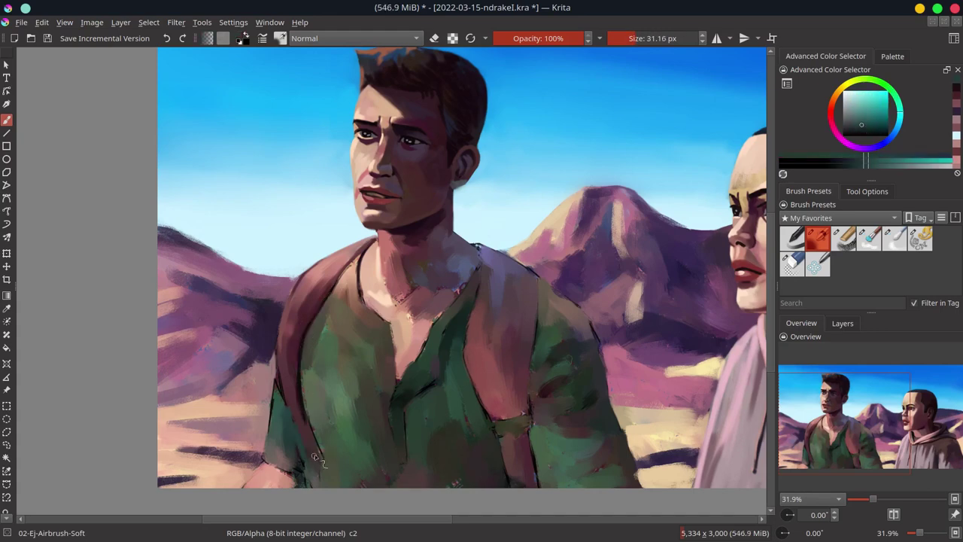
pyautogui.keyDown('ctrl'); pyautogui.click(305, 469); pyautogui.keyUp('ctrl')
pyautogui.keyDown('ctrl'); pyautogui.click(310, 380); pyautogui.keyUp('ctrl')
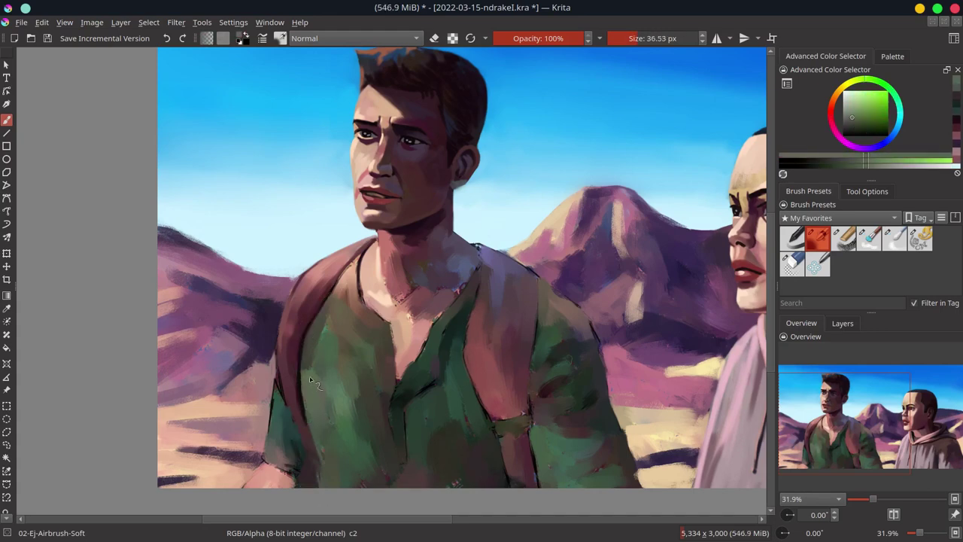
pyautogui.keyDown('ctrl'); pyautogui.click(362, 284); pyautogui.keyUp('ctrl')
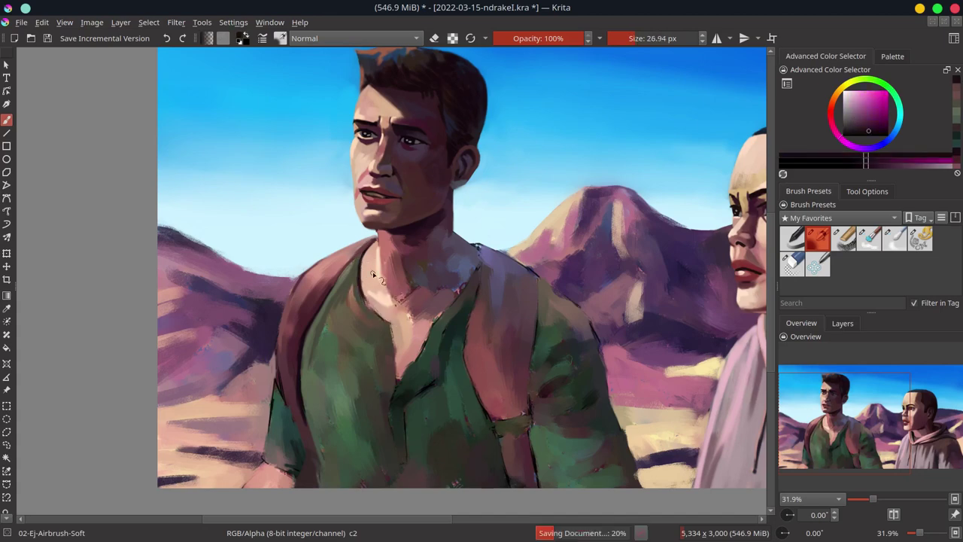
pyautogui.keyDown('ctrl'); pyautogui.click(376, 256); pyautogui.keyUp('ctrl')
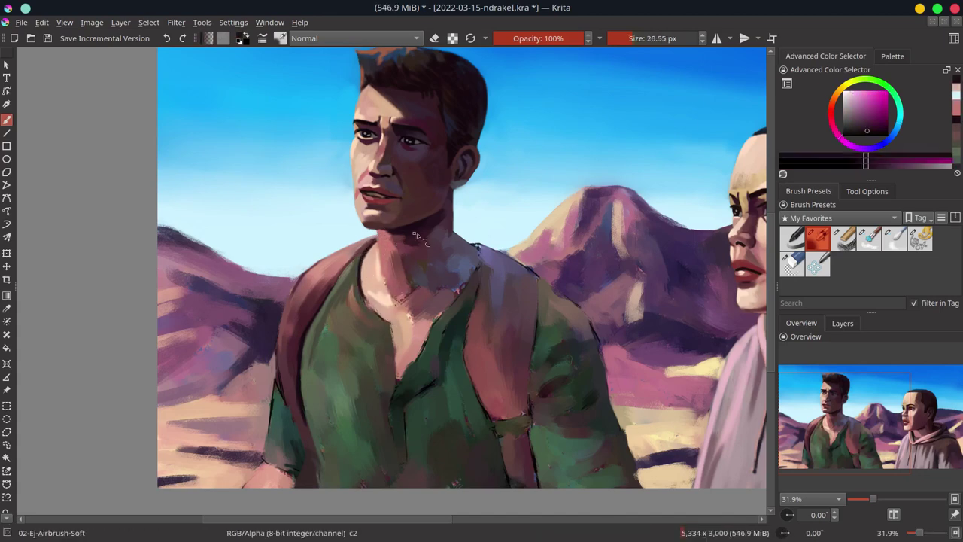
pyautogui.keyDown('ctrl'); pyautogui.click(363, 296); pyautogui.keyUp('ctrl')
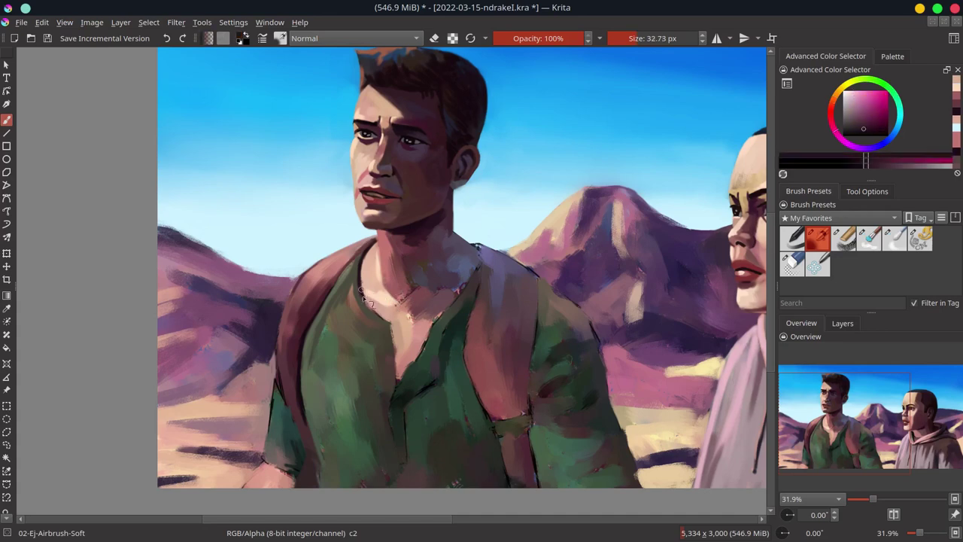
pyautogui.keyDown('ctrl'); pyautogui.click(397, 328); pyautogui.keyUp('ctrl')
pyautogui.keyDown('ctrl'); pyautogui.click(391, 284); pyautogui.keyUp('ctrl')
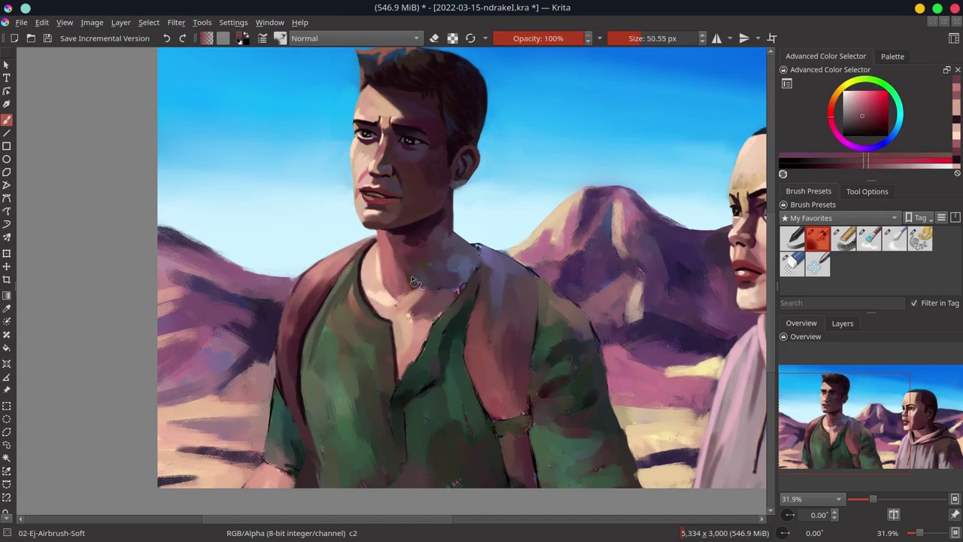
pyautogui.keyDown('ctrl'); pyautogui.click(406, 299); pyautogui.keyUp('ctrl')
pyautogui.keyDown('ctrl'); pyautogui.click(395, 241); pyautogui.keyUp('ctrl')
# Step: Work lavender-pink, pale pink and peach skin tones into the neck and collar
pyautogui.keyDown('ctrl'); pyautogui.click(443, 246); pyautogui.keyUp('ctrl')
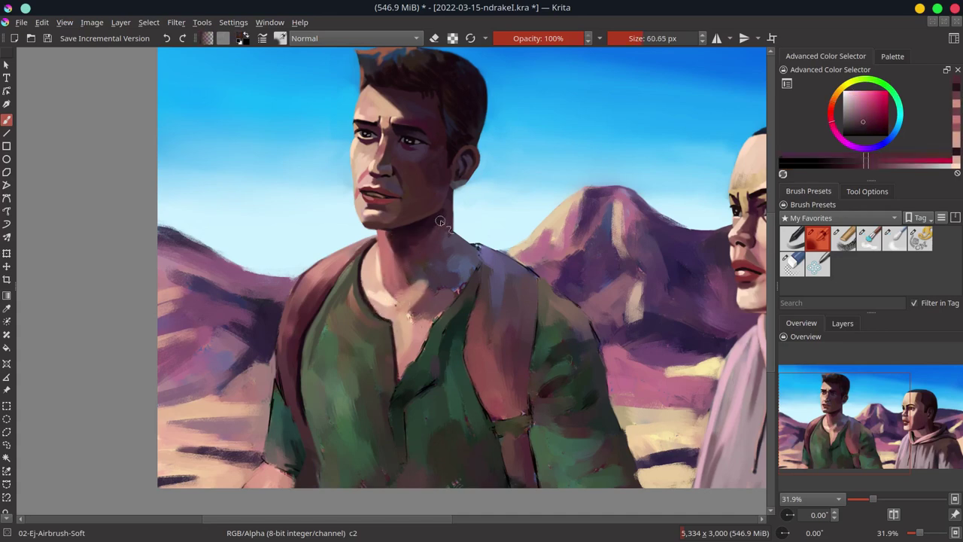
pyautogui.keyDown('ctrl'); pyautogui.click(452, 275); pyautogui.keyUp('ctrl')
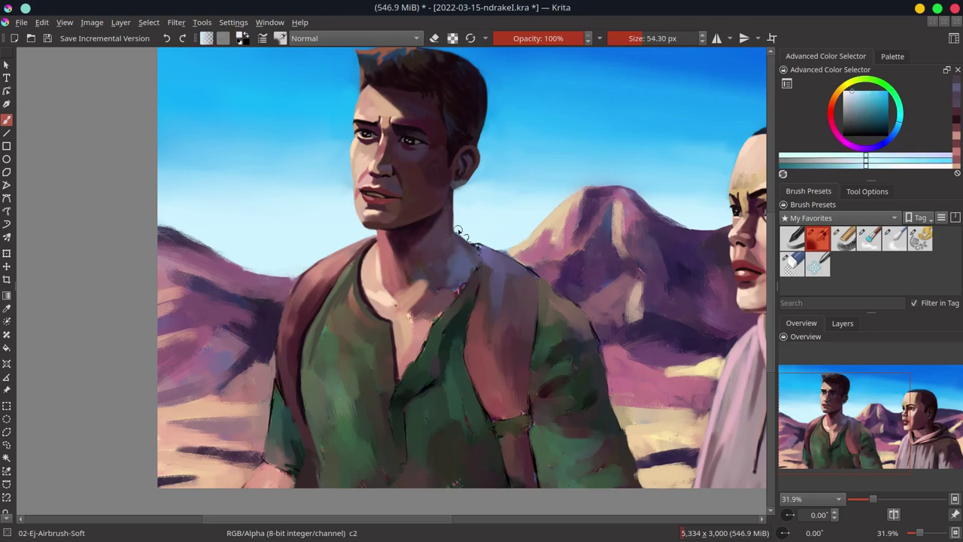
pyautogui.keyDown('ctrl'); pyautogui.click(430, 316); pyautogui.keyUp('ctrl')
pyautogui.keyDown('ctrl'); pyautogui.click(419, 318); pyautogui.keyUp('ctrl')
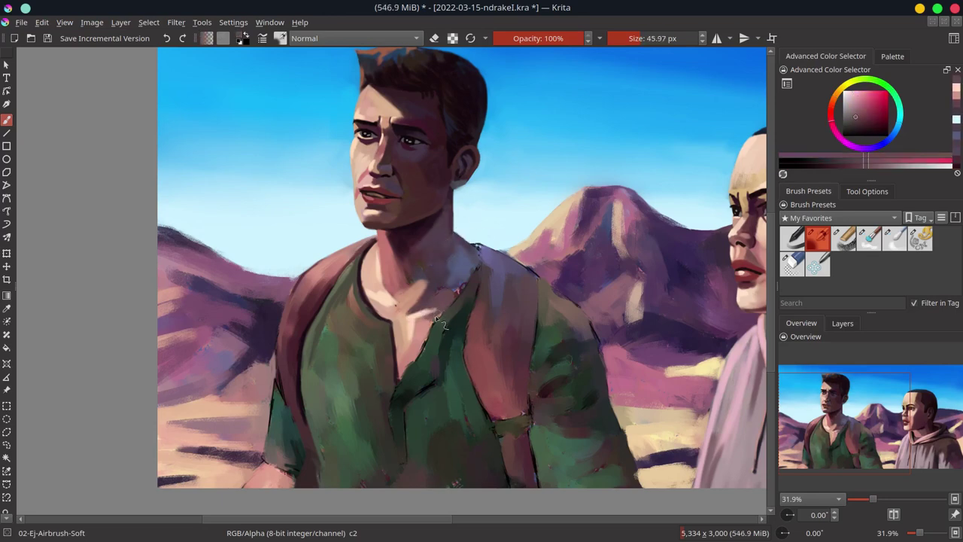
pyautogui.keyDown('ctrl'); pyautogui.click(413, 359); pyautogui.keyUp('ctrl')
pyautogui.keyDown('ctrl'); pyautogui.click(427, 288); pyautogui.keyUp('ctrl')
pyautogui.keyDown('ctrl'); pyautogui.click(390, 293); pyautogui.keyUp('ctrl')
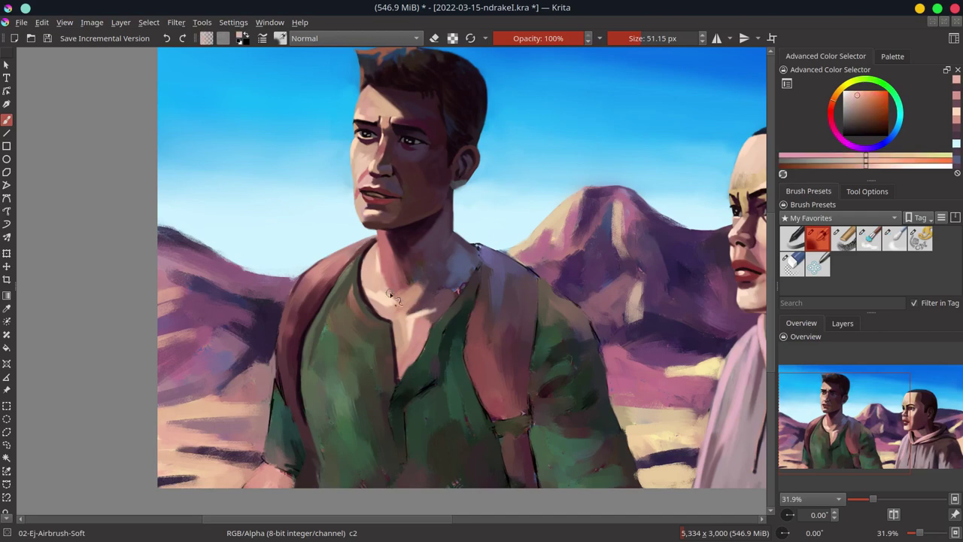
pyautogui.keyDown('ctrl'); pyautogui.click(412, 353); pyautogui.keyUp('ctrl')
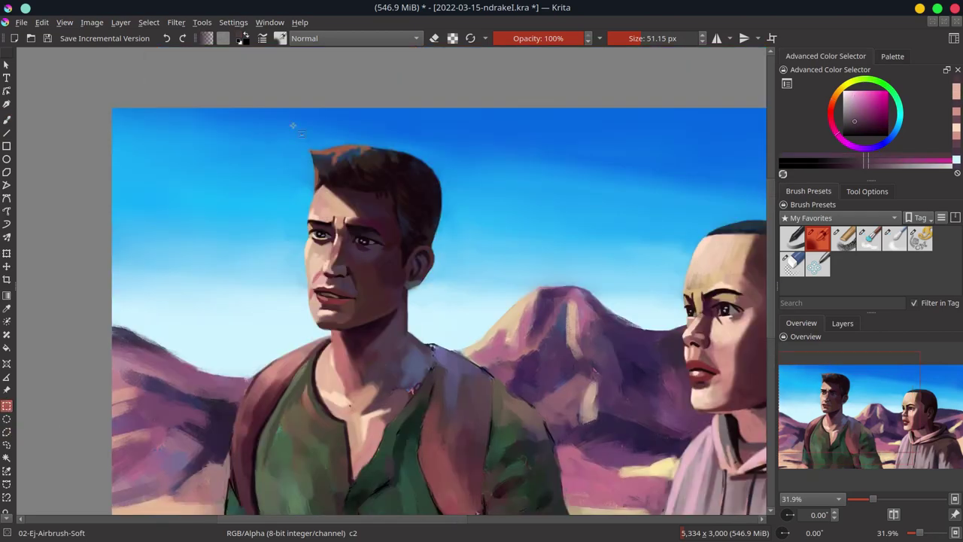
# Step: Select the left man's head and transform it slightly downward
pyautogui.moveTo(284, 118); pyautogui.dragTo(462, 330)
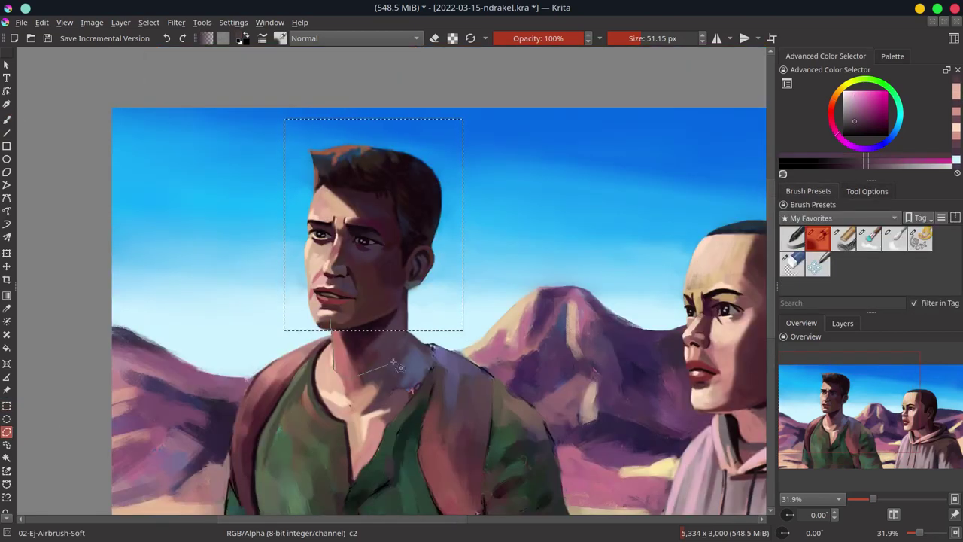
pyautogui.click(42, 22)
pyautogui.hotkey('ctrl', 't')
pyautogui.moveTo(354, 274); pyautogui.dragTo(357, 291)
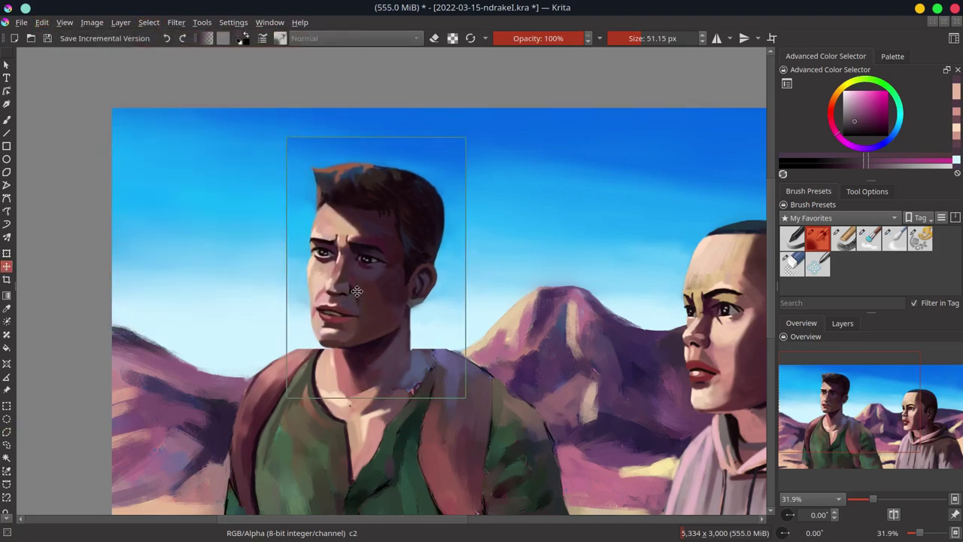
pyautogui.press('b')
# Step: Erase the moved patch's edges near the ear, face and hair with a soft eraser
pyautogui.press('e')
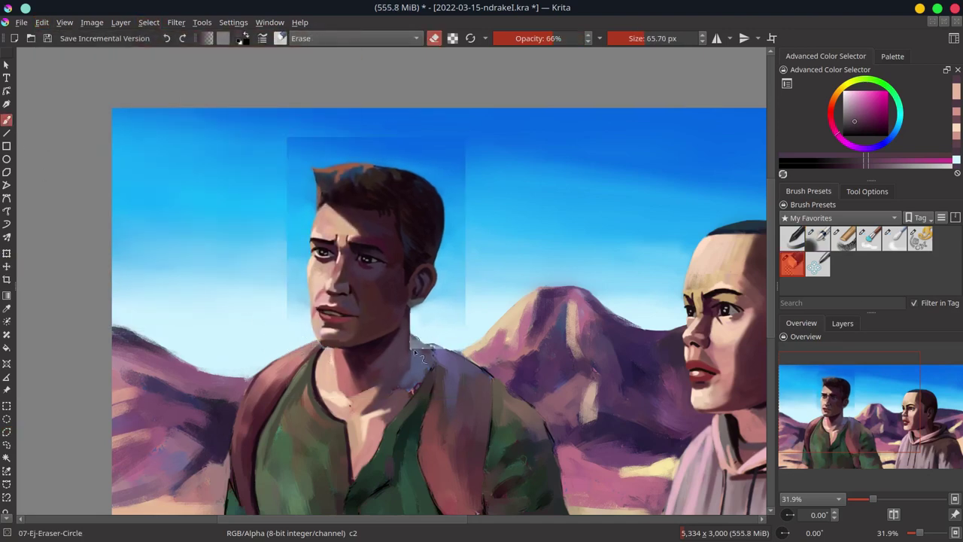
pyautogui.moveTo(560, 39); pyautogui.dragTo(594, 37)
pyautogui.moveTo(451, 316)
pyautogui.mouseDown()
pyautogui.moveTo(465, 266)
pyautogui.moveTo(456, 222)
pyautogui.mouseUp()
pyautogui.moveTo(293, 233); pyautogui.dragTo(298, 287)
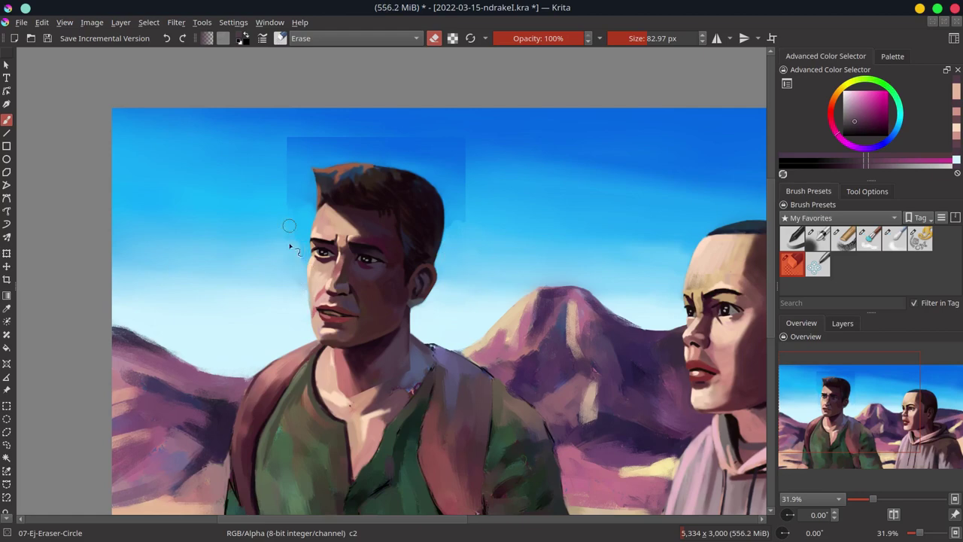
pyautogui.moveTo(289, 246); pyautogui.dragTo(307, 215)
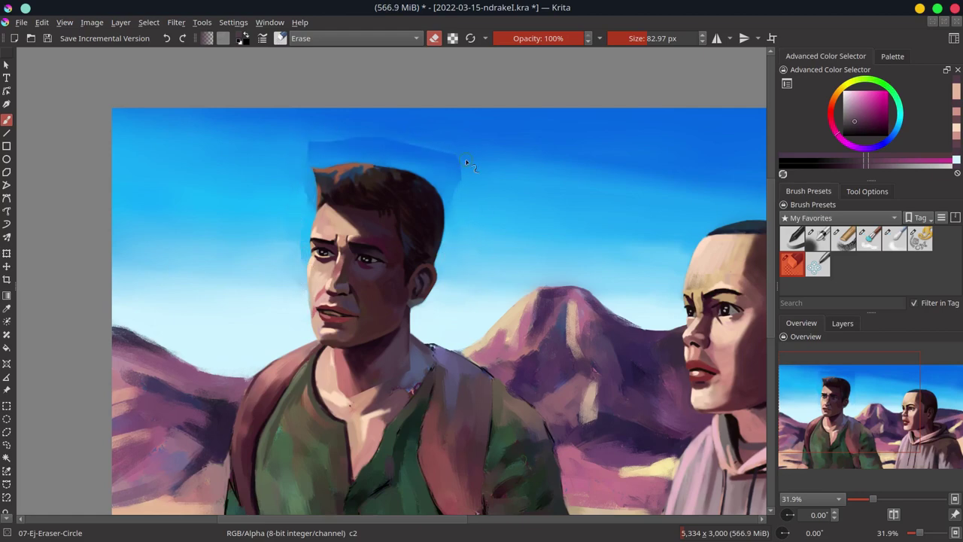
# Step: Nudge the head layer up slightly and merge it down into the painting
pyautogui.press('t')
pyautogui.moveTo(377, 329); pyautogui.dragTo(376, 323)
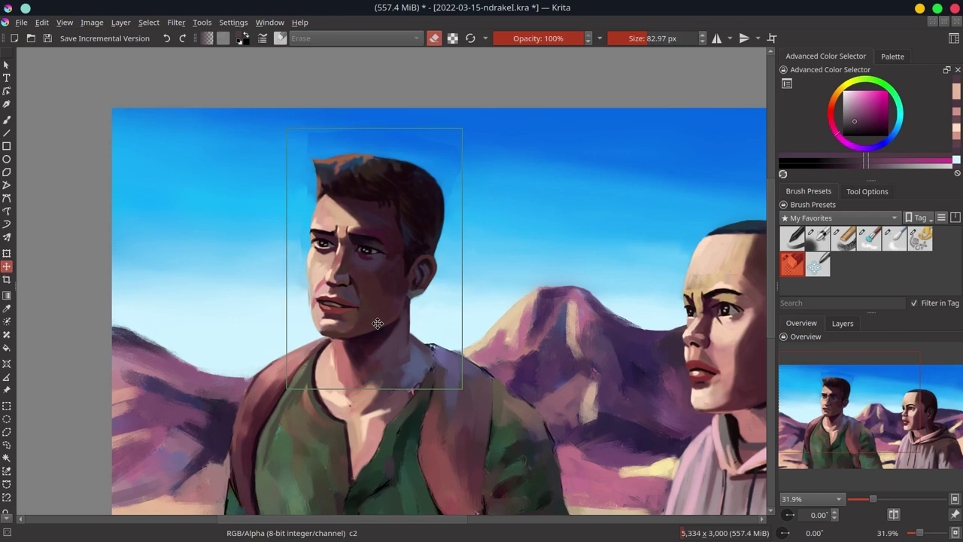
pyautogui.press('b')
pyautogui.hotkey('ctrl', 'e')
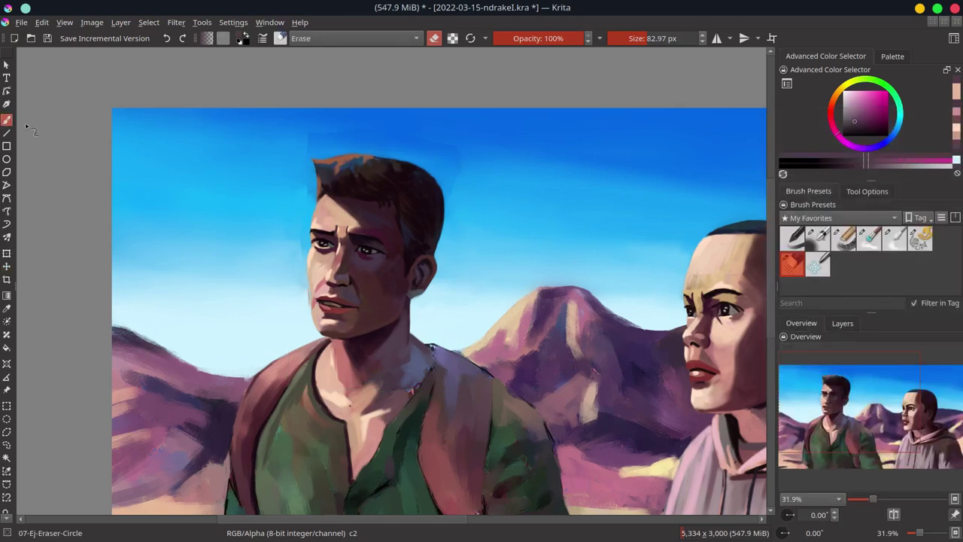
pyautogui.press('/')
pyautogui.keyDown('ctrl'); pyautogui.click(301, 303); pyautogui.keyUp('ctrl')
# Step: Airbrush sampled sky blue above the left man's head, blend it, and save
pyautogui.scroll(5, 301, 303)
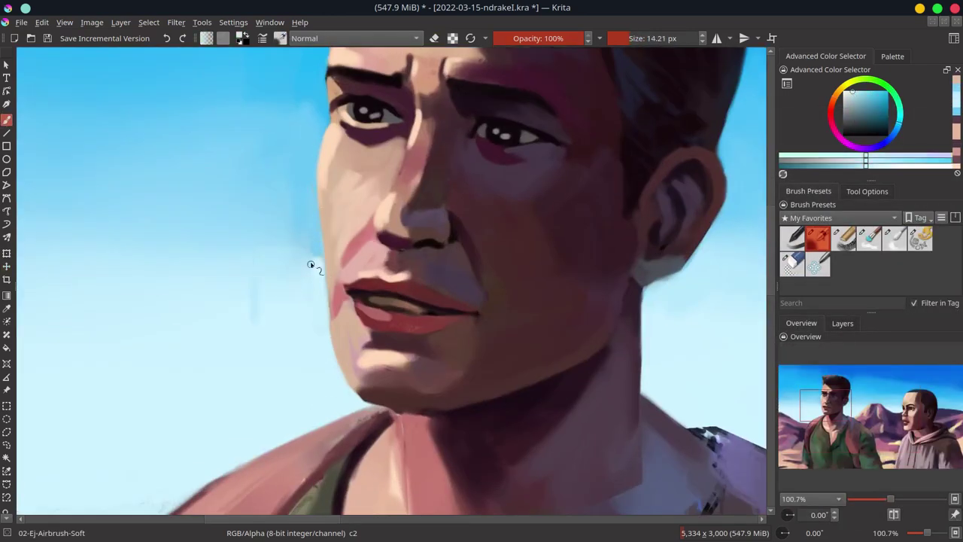
pyautogui.press('/')
pyautogui.press('/')
pyautogui.scroll(-2, 308, 269)
pyautogui.keyDown('ctrl'); pyautogui.click(316, 125); pyautogui.keyUp('ctrl')
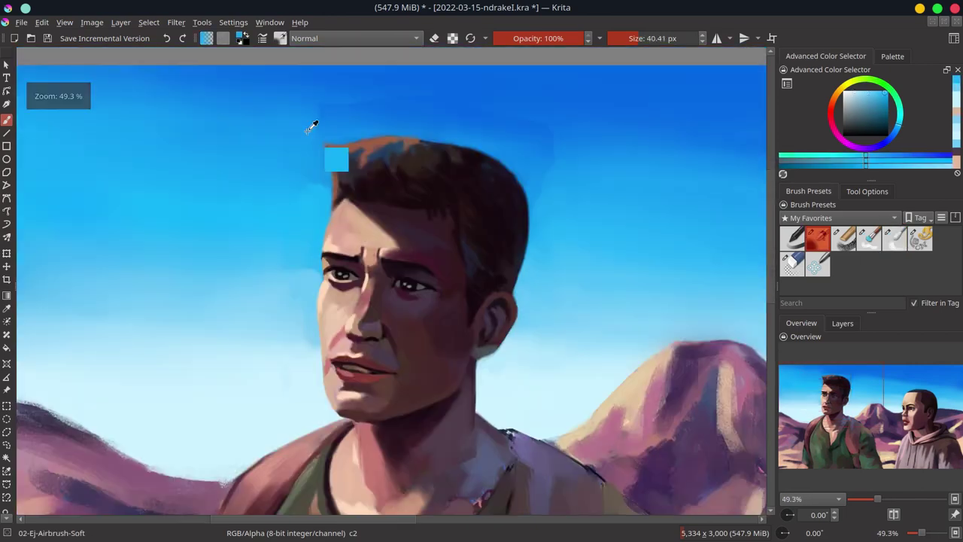
pyautogui.moveTo(433, 131)
pyautogui.mouseDown()
pyautogui.moveTo(529, 158)
pyautogui.moveTo(554, 176)
pyautogui.mouseUp()
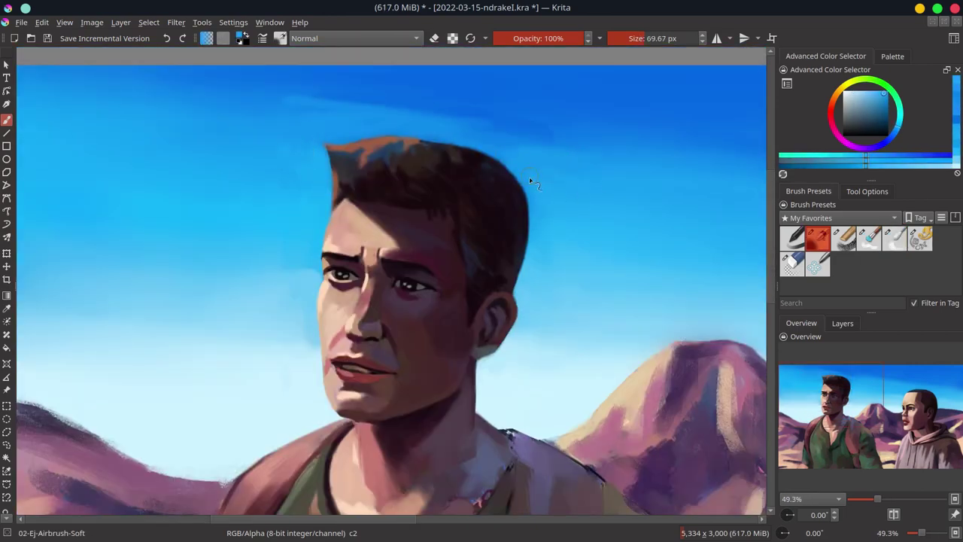
pyautogui.press('/')
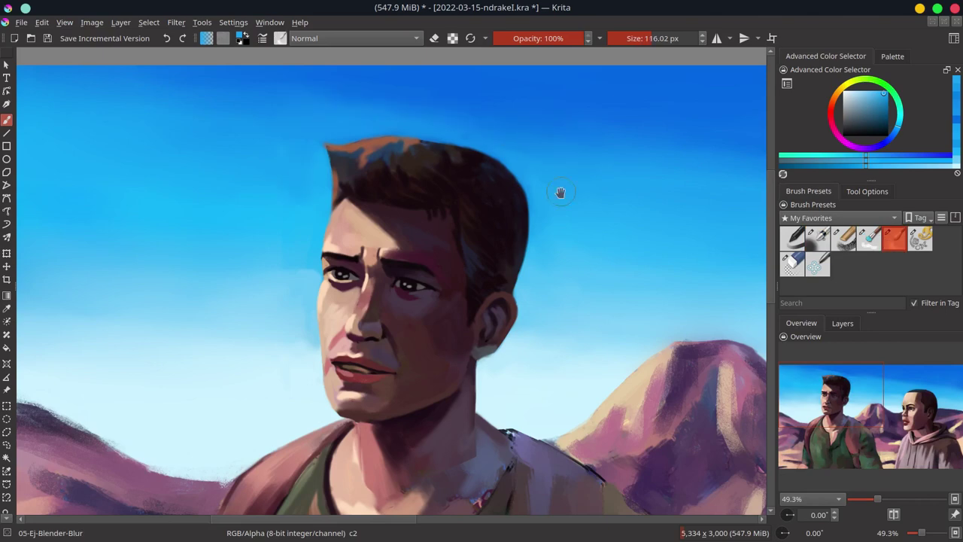
pyautogui.scroll(-4, 560, 192)
pyautogui.hotkey('ctrl', 's')
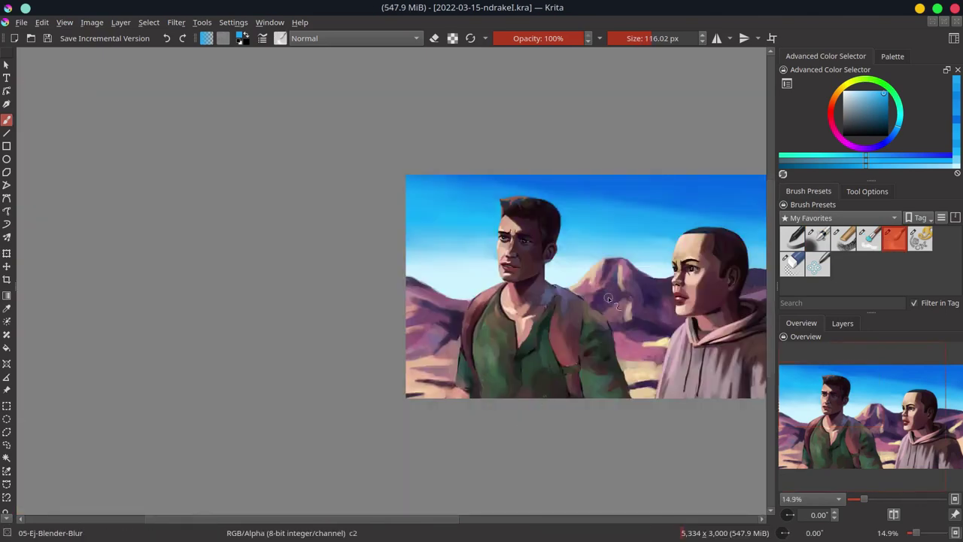
# Step: Toggle Group 4's visibility in the Layers docker to compare the highlights
pyautogui.click(843, 323)
pyautogui.click(785, 422)
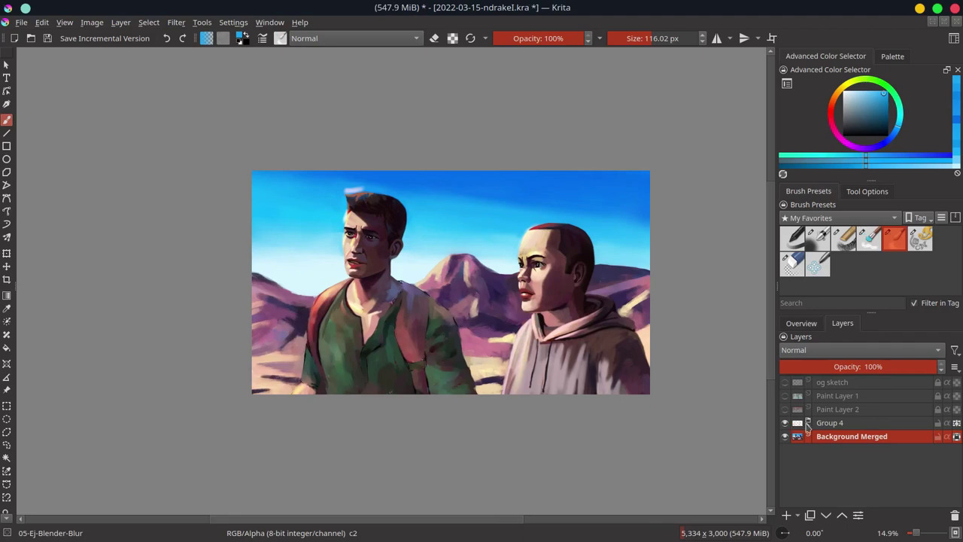
pyautogui.click(807, 425)
pyautogui.click(784, 423)
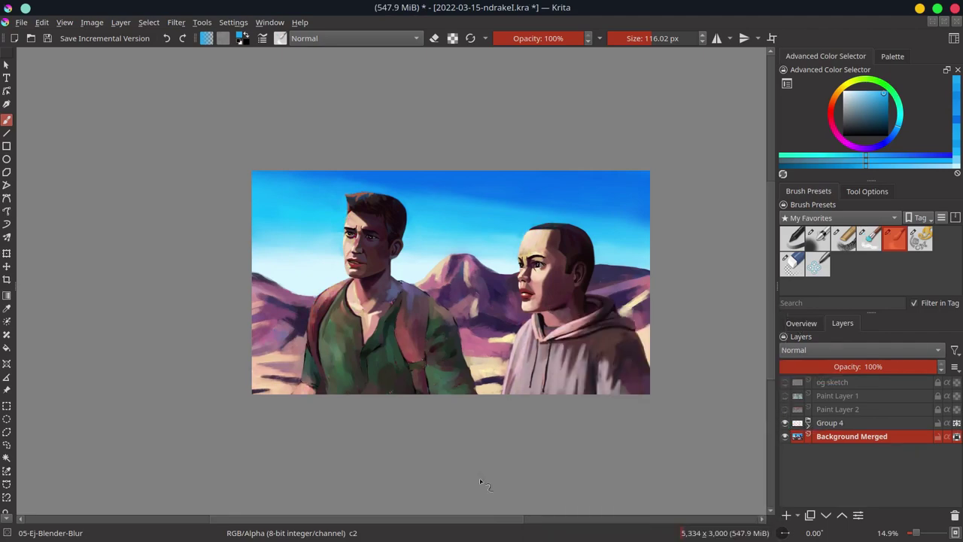
# Step: Return to the soft airbrush and paint sampled green over the jacket's left edge
pyautogui.press('/')
pyautogui.scroll(3, 280, 386)
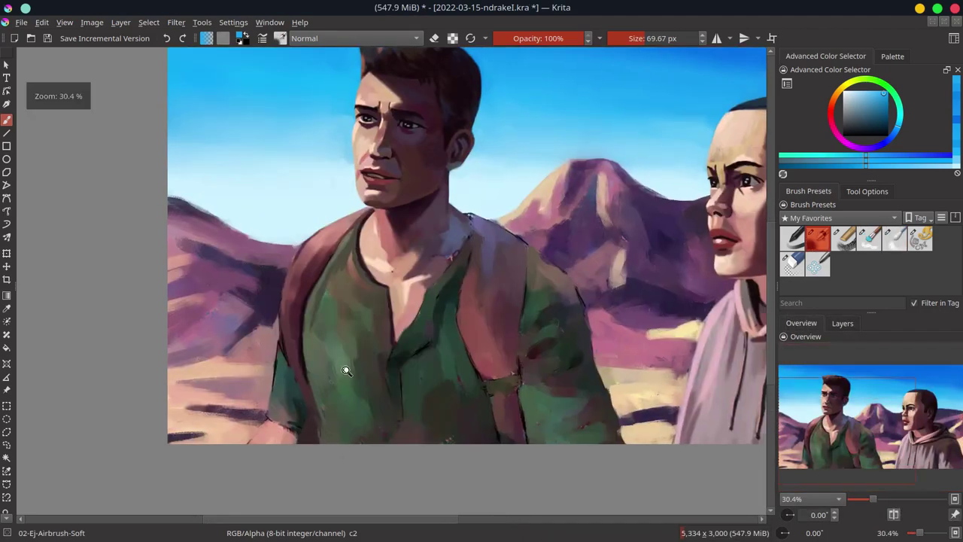
pyautogui.keyDown('ctrl'); pyautogui.click(310, 278); pyautogui.keyUp('ctrl')
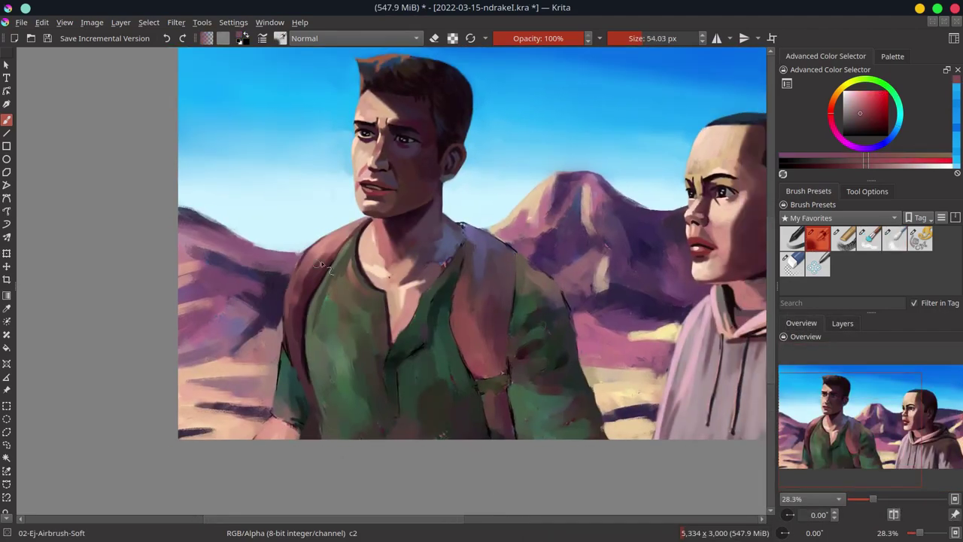
pyautogui.keyDown('ctrl'); pyautogui.click(322, 375); pyautogui.keyUp('ctrl')
pyautogui.moveTo(286, 339); pyautogui.dragTo(306, 401)
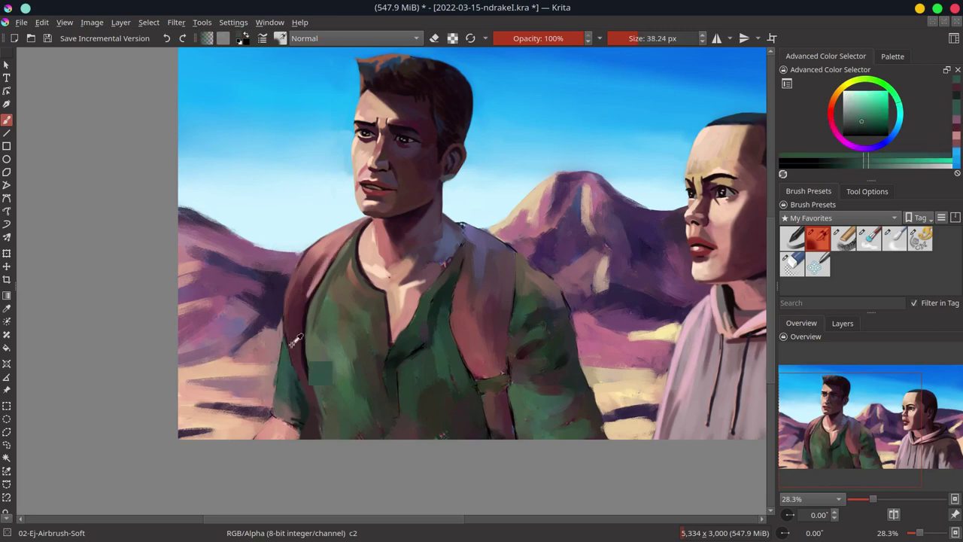
# Step: Add more sampled green strokes along the jacket's front edge
pyautogui.keyDown('ctrl'); pyautogui.click(293, 361); pyautogui.keyUp('ctrl')
pyautogui.moveTo(307, 445); pyautogui.dragTo(275, 419)
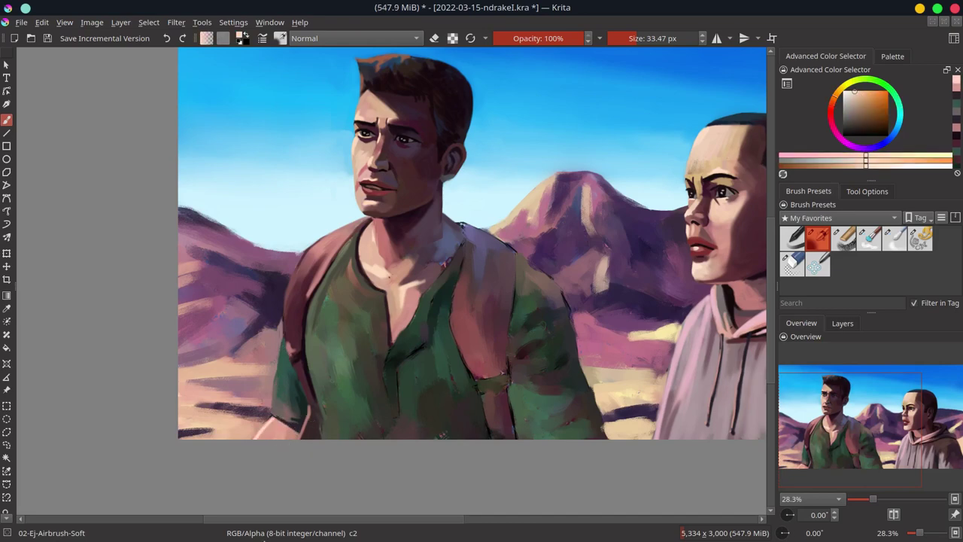
pyautogui.keyDown('ctrl'); pyautogui.click(324, 421); pyautogui.keyUp('ctrl')
pyautogui.moveTo(353, 346); pyautogui.dragTo(339, 406)
pyautogui.moveTo(376, 368); pyautogui.dragTo(343, 423)
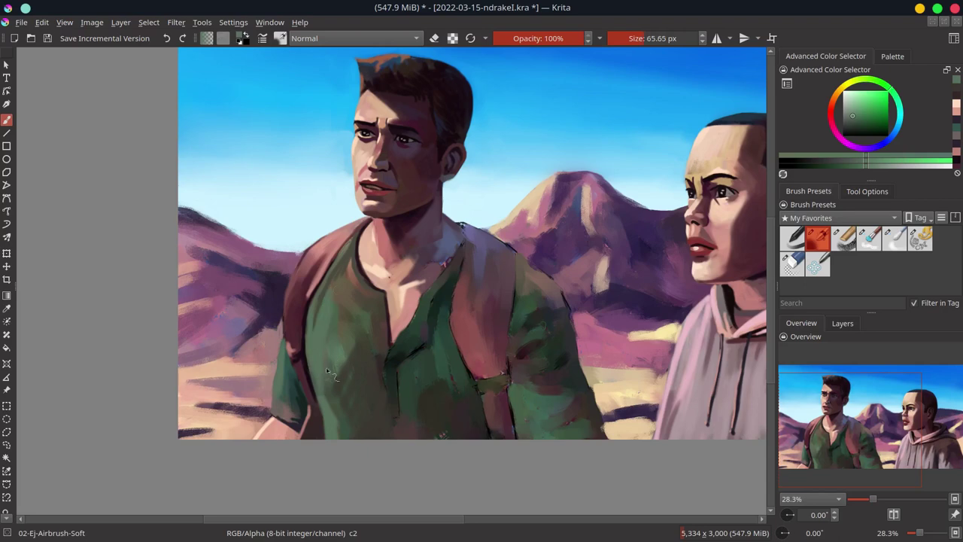
# Step: Paint light shirt strokes, then dark olive shadow strokes down the green shirt
pyautogui.keyDown('ctrl'); pyautogui.click(400, 305); pyautogui.keyUp('ctrl')
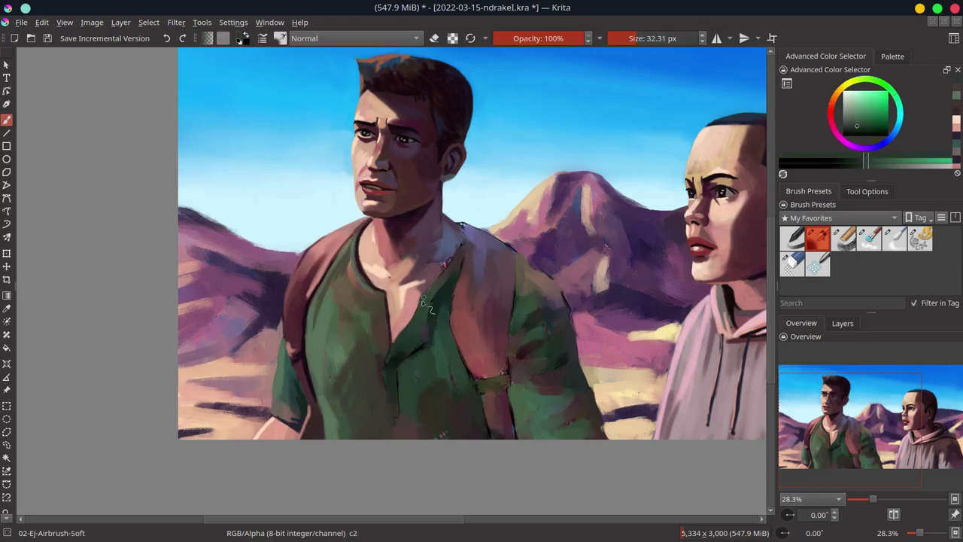
pyautogui.moveTo(403, 308); pyautogui.dragTo(406, 339)
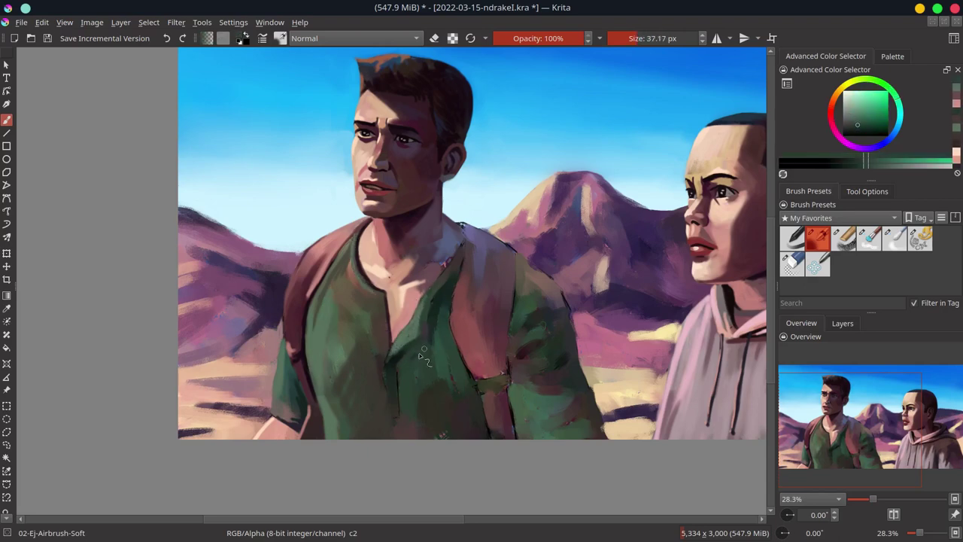
pyautogui.keyDown('ctrl'); pyautogui.click(455, 259); pyautogui.keyUp('ctrl')
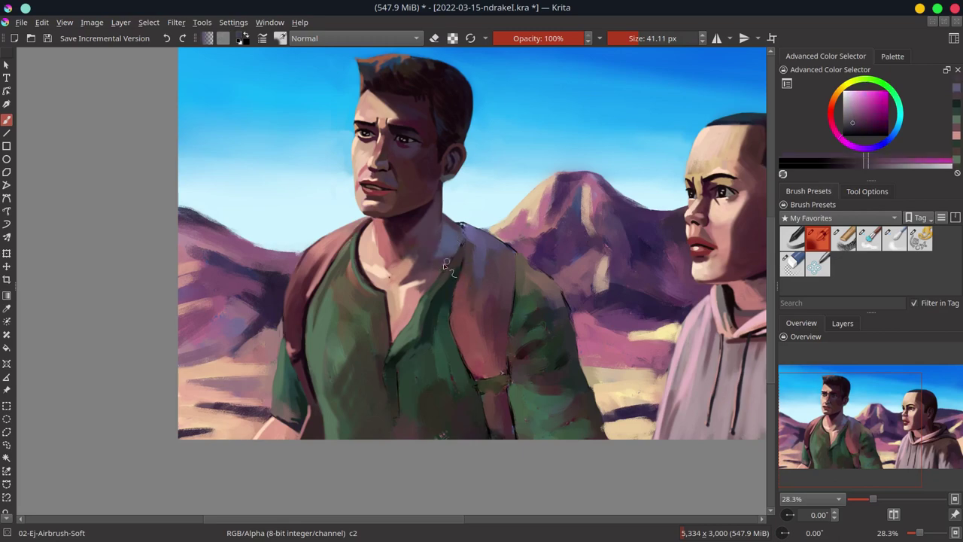
pyautogui.keyDown('ctrl'); pyautogui.click(415, 287); pyautogui.keyUp('ctrl')
pyautogui.keyDown('ctrl'); pyautogui.click(399, 333); pyautogui.keyUp('ctrl')
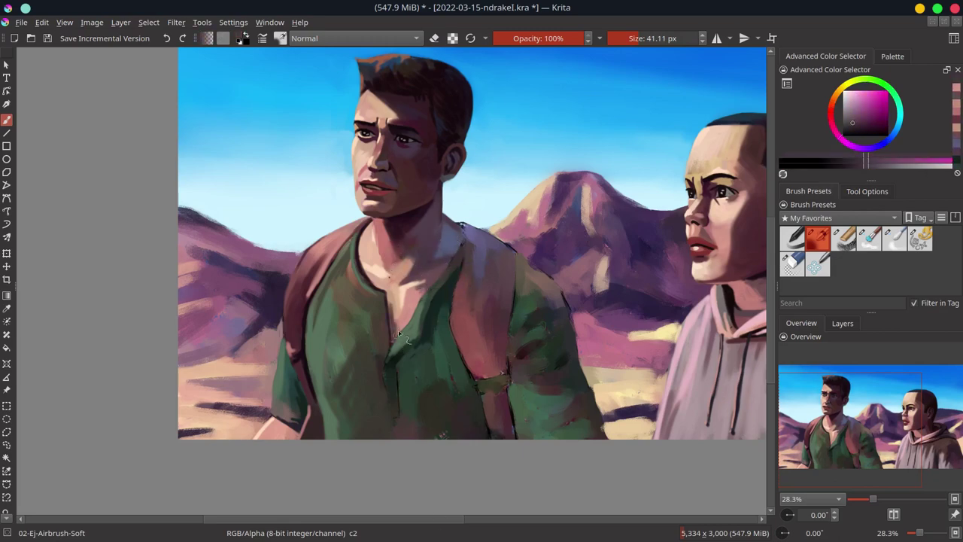
pyautogui.keyDown('ctrl'); pyautogui.click(400, 331); pyautogui.keyUp('ctrl')
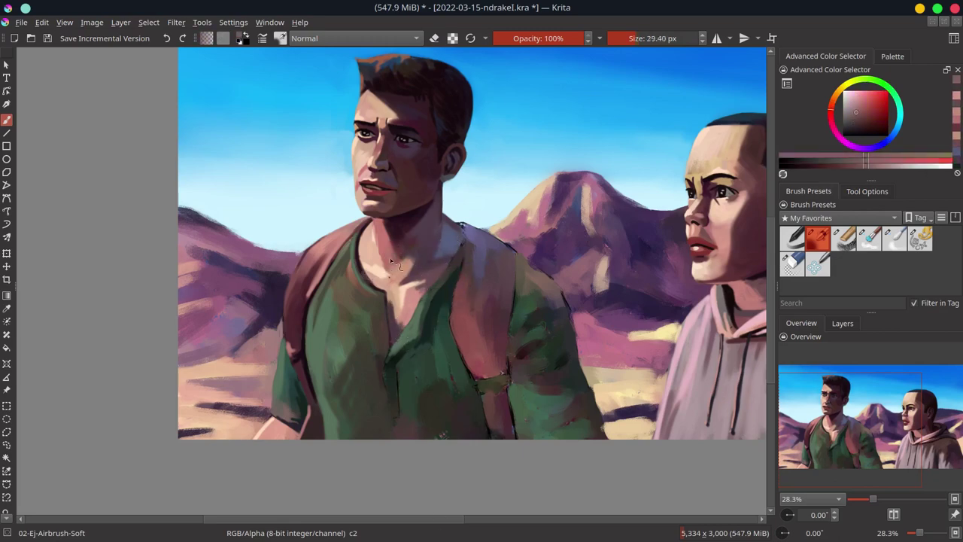
pyautogui.keyDown('ctrl'); pyautogui.click(410, 319); pyautogui.keyUp('ctrl')
pyautogui.keyDown('ctrl'); pyautogui.click(397, 344); pyautogui.keyUp('ctrl')
pyautogui.moveTo(398, 344); pyautogui.dragTo(399, 411)
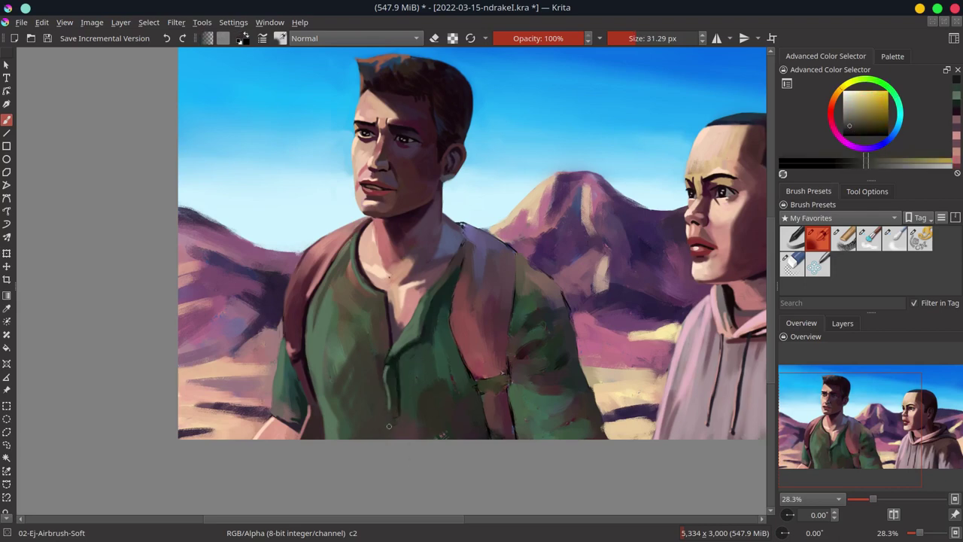
# Step: Add a dark green stroke near the left shoulder and mix a muted blue-grey colour
pyautogui.keyDown('ctrl'); pyautogui.click(452, 271); pyautogui.keyUp('ctrl')
pyautogui.moveTo(452, 271); pyautogui.dragTo(463, 234)
pyautogui.keyDown('ctrl'); pyautogui.click(480, 349); pyautogui.keyUp('ctrl')
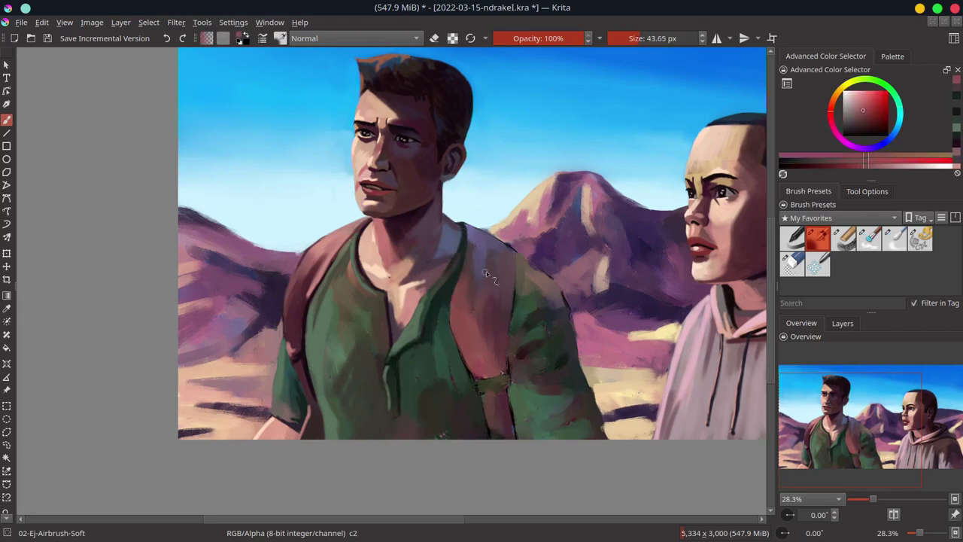
pyautogui.keyDown('ctrl'); pyautogui.click(498, 252); pyautogui.keyUp('ctrl')
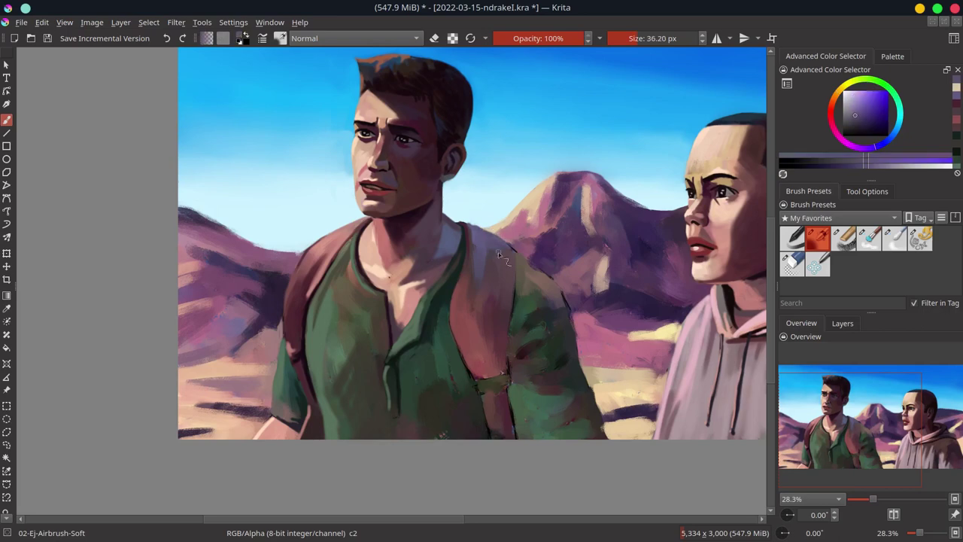
pyautogui.moveTo(550, 260)
pyautogui.mouseDown()
pyautogui.moveTo(518, 258)
pyautogui.moveTo(525, 265)
pyautogui.mouseUp()
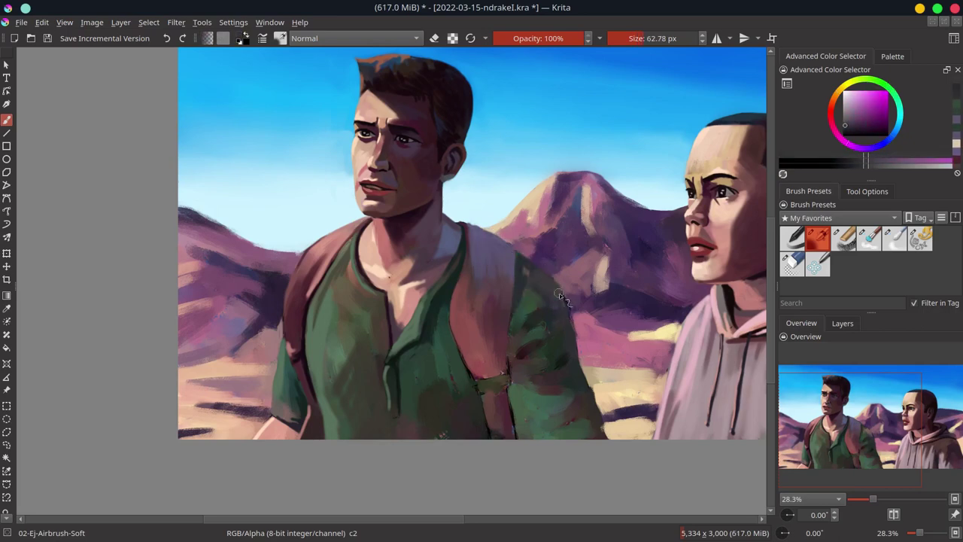
# Step: Save the painting and paint sampled strokes on the shirt beside the strap
pyautogui.keyDown('ctrl'); pyautogui.click(541, 275); pyautogui.keyUp('ctrl')
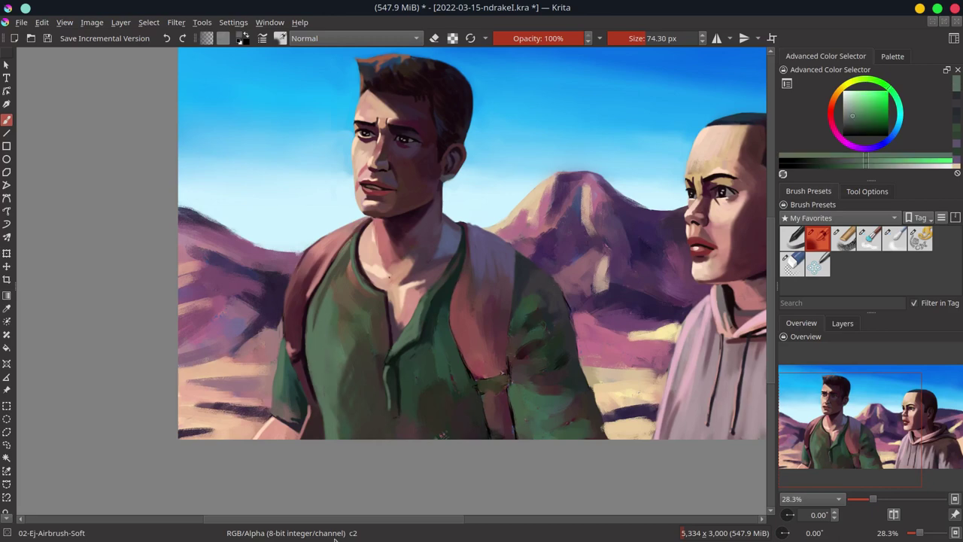
pyautogui.keyDown('ctrl'); pyautogui.click(461, 325); pyautogui.keyUp('ctrl')
pyautogui.hotkey('ctrl', 's')
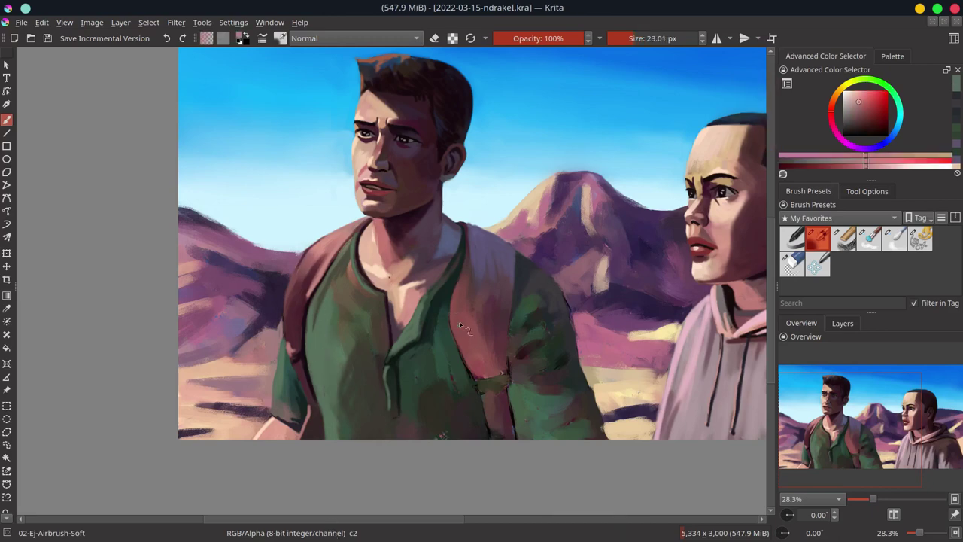
pyautogui.moveTo(456, 270); pyautogui.dragTo(481, 322)
# Step: Touch up the area near the strap with sampled green and red tones
pyautogui.keyDown('ctrl'); pyautogui.click(481, 323); pyautogui.keyUp('ctrl')
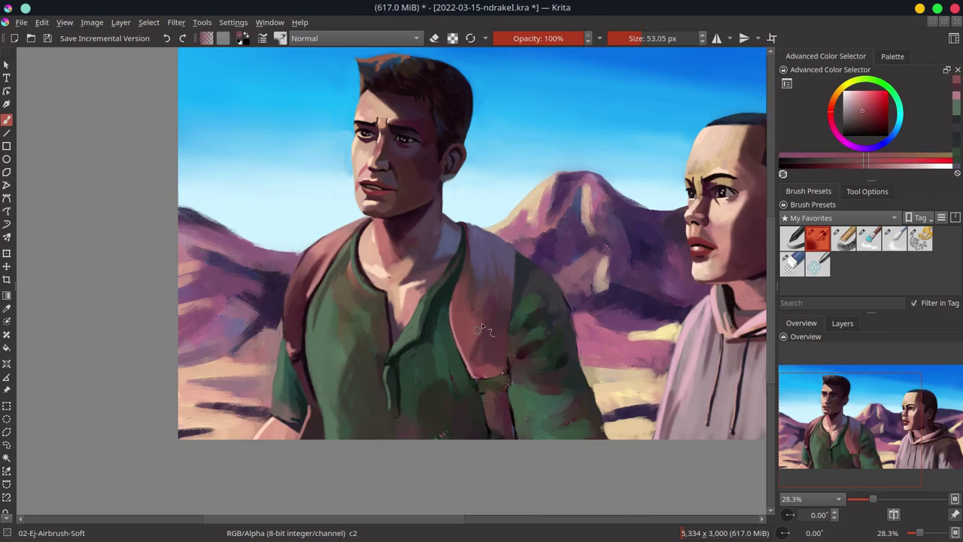
pyautogui.keyDown('ctrl'); pyautogui.click(509, 370); pyautogui.keyUp('ctrl')
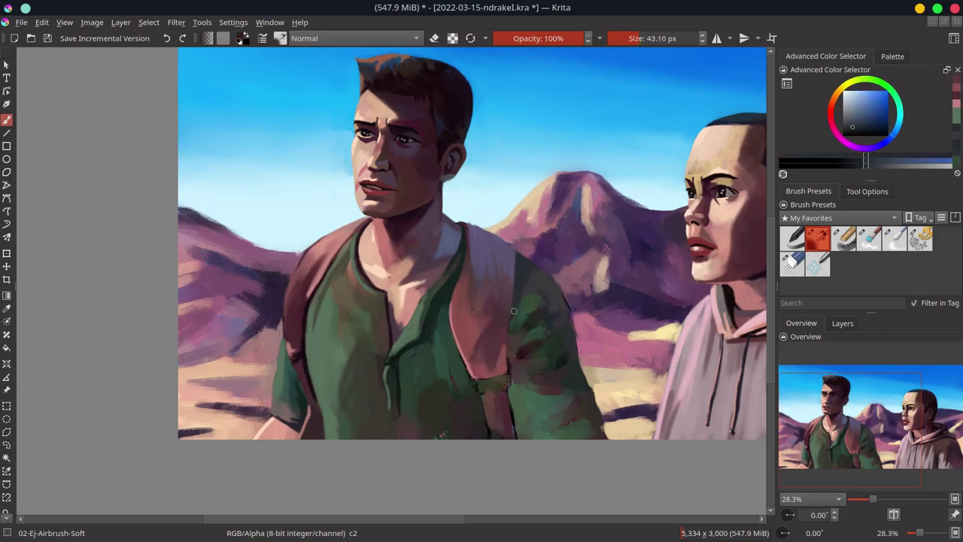
pyautogui.keyDown('ctrl'); pyautogui.click(501, 390); pyautogui.keyUp('ctrl')
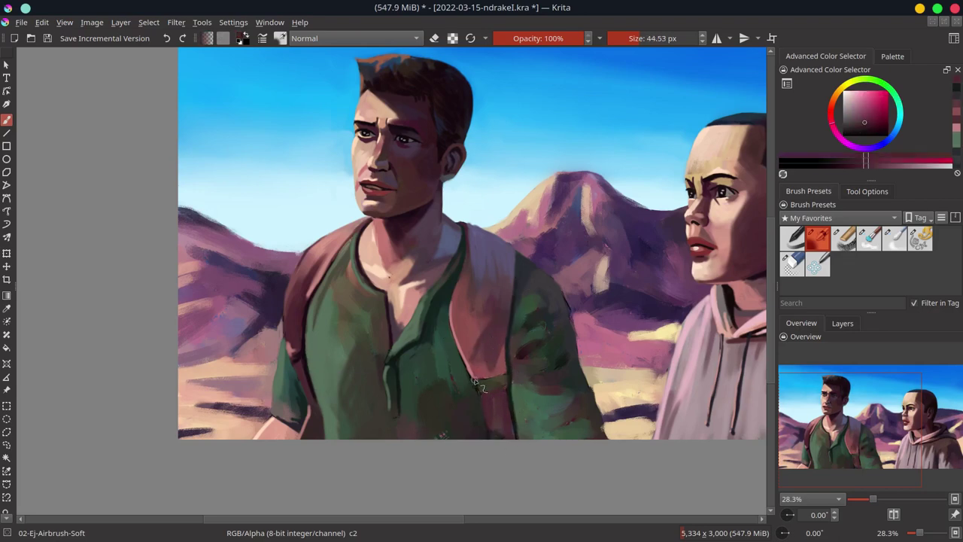
pyautogui.keyDown('ctrl'); pyautogui.click(478, 385); pyautogui.keyUp('ctrl')
pyautogui.keyDown('ctrl'); pyautogui.click(505, 404); pyautogui.keyUp('ctrl')
pyautogui.moveTo(504, 397); pyautogui.dragTo(502, 436)
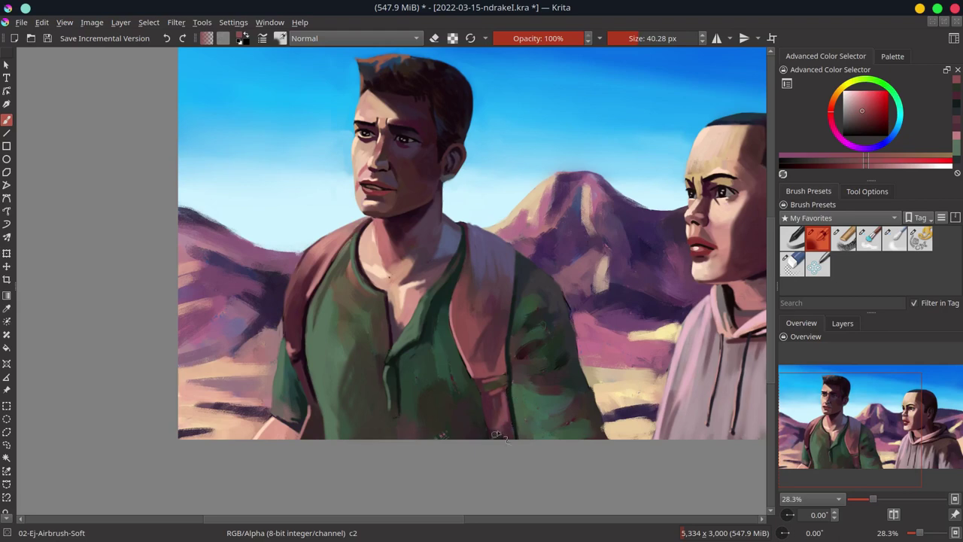
# Step: Paint small strokes around the strap and repaint the shirt beside it in green
pyautogui.keyDown('ctrl'); pyautogui.click(519, 421); pyautogui.keyUp('ctrl')
pyautogui.press('[')
pyautogui.keyDown('ctrl'); pyautogui.click(496, 401); pyautogui.keyUp('ctrl')
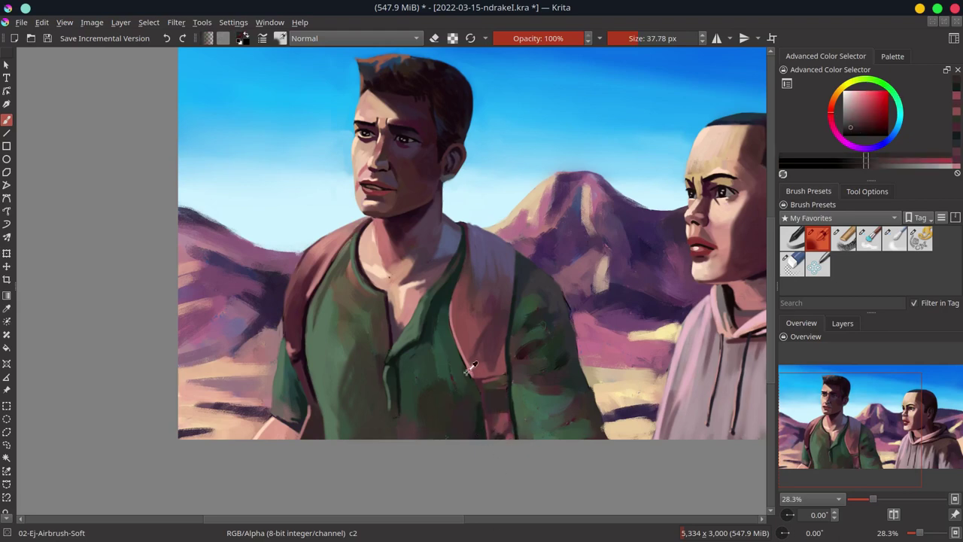
pyautogui.moveTo(471, 367); pyautogui.dragTo(439, 387)
pyautogui.keyDown('ctrl'); pyautogui.click(452, 310); pyautogui.keyUp('ctrl')
pyautogui.press(']')
pyautogui.keyDown('ctrl'); pyautogui.click(421, 331); pyautogui.keyUp('ctrl')
pyautogui.moveTo(406, 325)
pyautogui.mouseDown()
pyautogui.moveTo(439, 365)
pyautogui.moveTo(443, 392)
pyautogui.mouseUp()
# Step: Add lighter green highlight strokes along the shirt's right side
pyautogui.keyDown('ctrl'); pyautogui.click(448, 366); pyautogui.keyUp('ctrl')
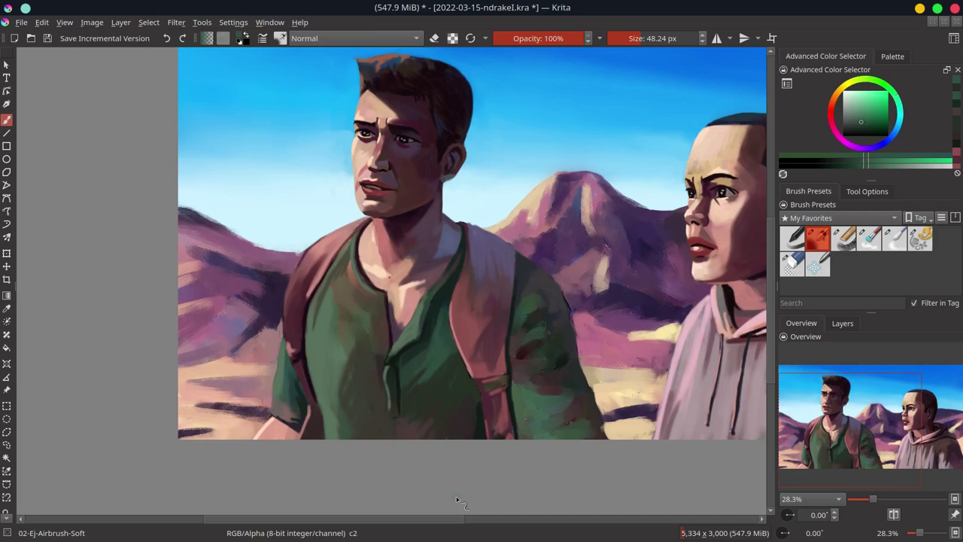
pyautogui.press('[')
pyautogui.keyDown('ctrl'); pyautogui.click(564, 301); pyautogui.keyUp('ctrl')
pyautogui.keyDown('ctrl'); pyautogui.click(602, 353); pyautogui.keyUp('ctrl')
pyautogui.keyDown('ctrl'); pyautogui.click(544, 309); pyautogui.keyUp('ctrl')
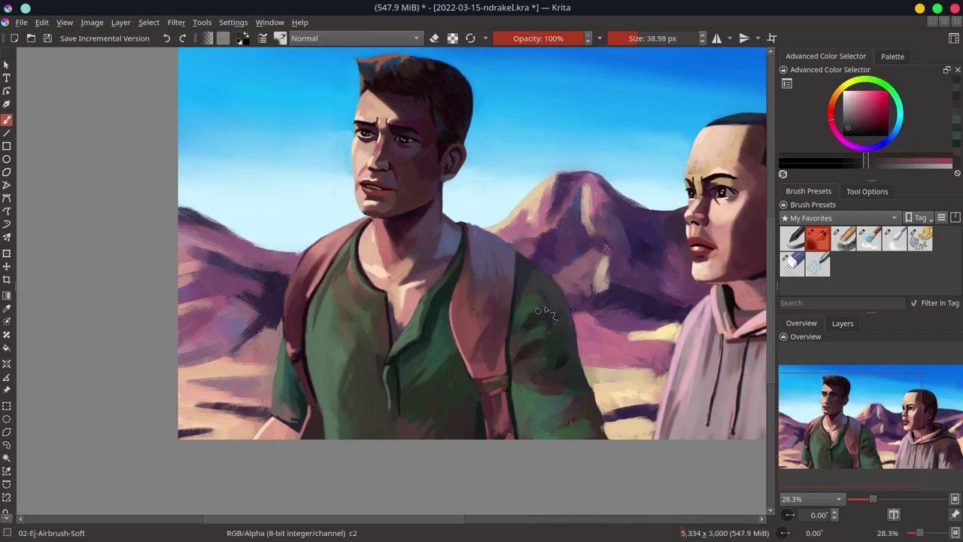
pyautogui.keyDown('ctrl'); pyautogui.click(554, 318); pyautogui.keyUp('ctrl')
pyautogui.keyDown('ctrl'); pyautogui.click(567, 328); pyautogui.keyUp('ctrl')
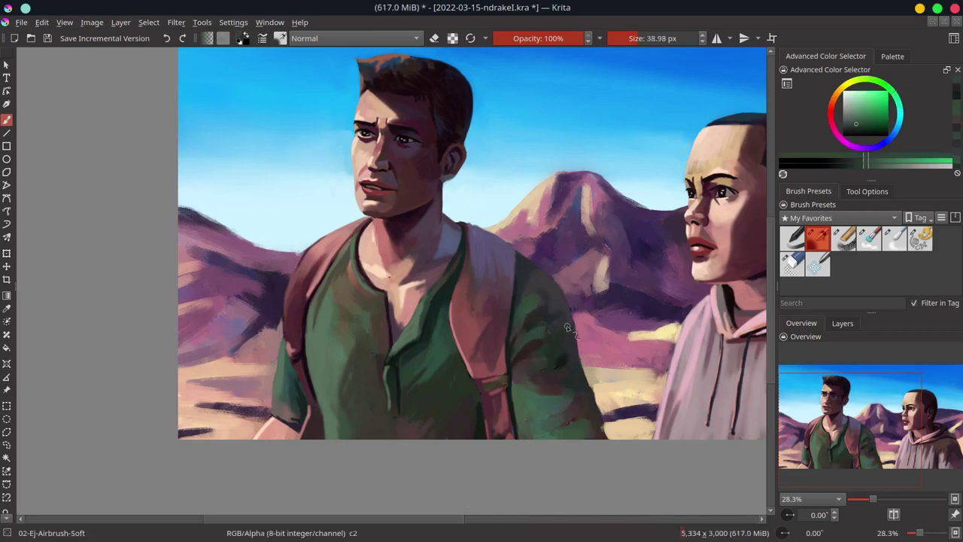
pyautogui.keyDown('ctrl'); pyautogui.click(564, 346); pyautogui.keyUp('ctrl')
pyautogui.keyDown('ctrl'); pyautogui.click(561, 364); pyautogui.keyUp('ctrl')
pyautogui.keyDown('ctrl'); pyautogui.click(557, 382); pyautogui.keyUp('ctrl')
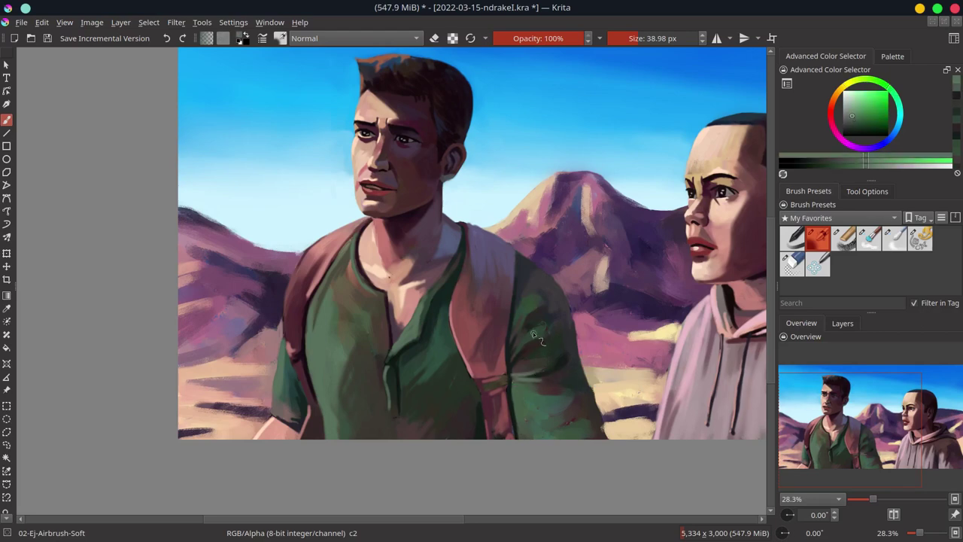
pyautogui.moveTo(526, 410); pyautogui.dragTo(579, 399)
pyautogui.keyDown('ctrl'); pyautogui.click(594, 385); pyautogui.keyUp('ctrl')
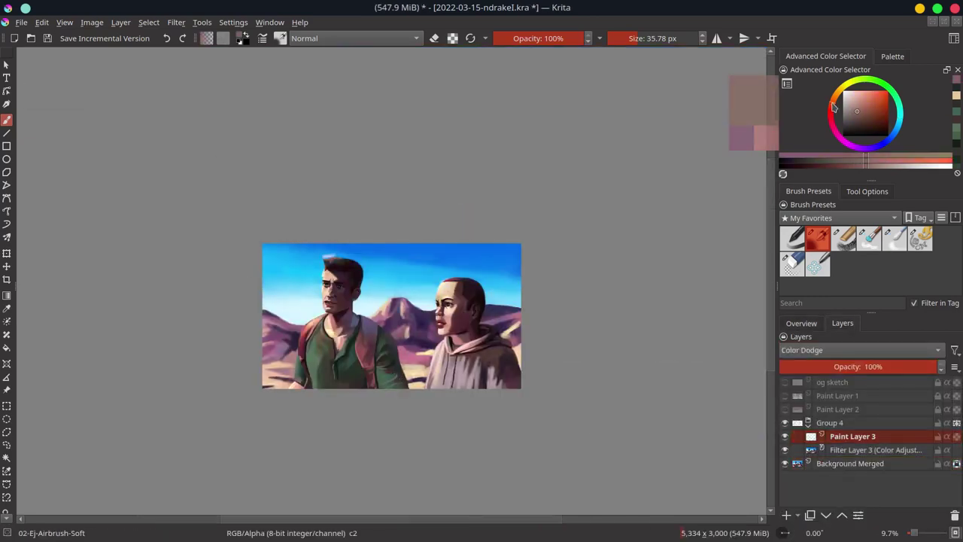
# Step: Enlarge the brush, toggle between Airbrush-Soft and Blender-Blur presets, and save the painting
pyautogui.moveTo(312, 259); pyautogui.dragTo(335, 256)
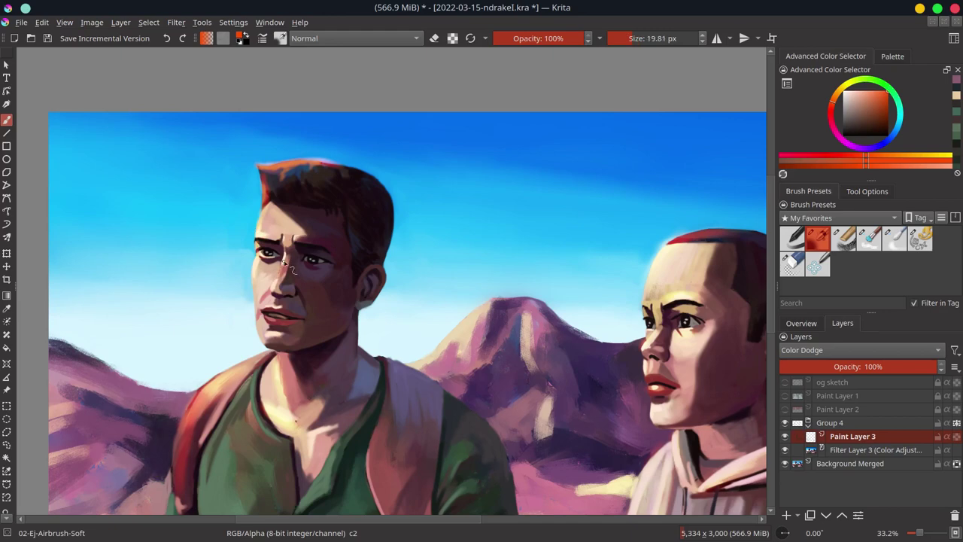
pyautogui.press('/')
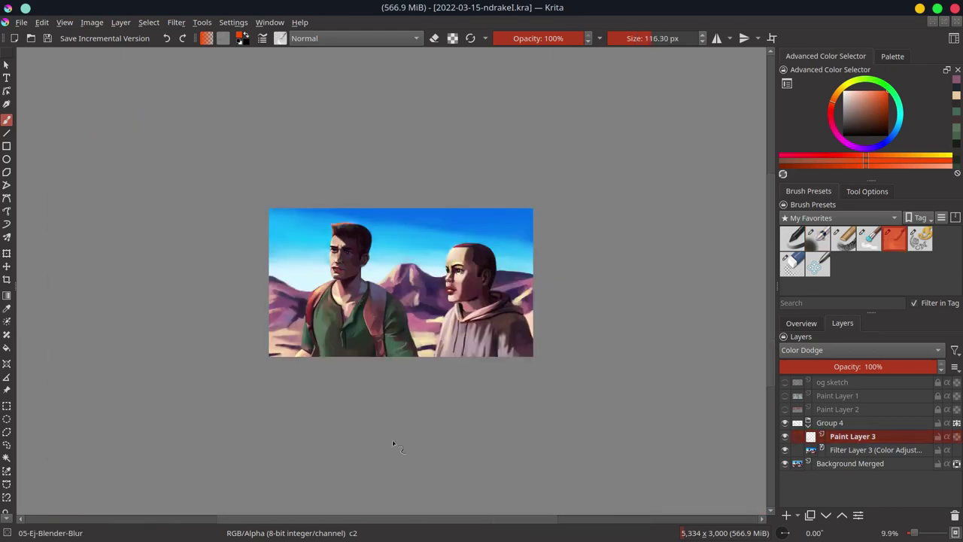
pyautogui.press('/')
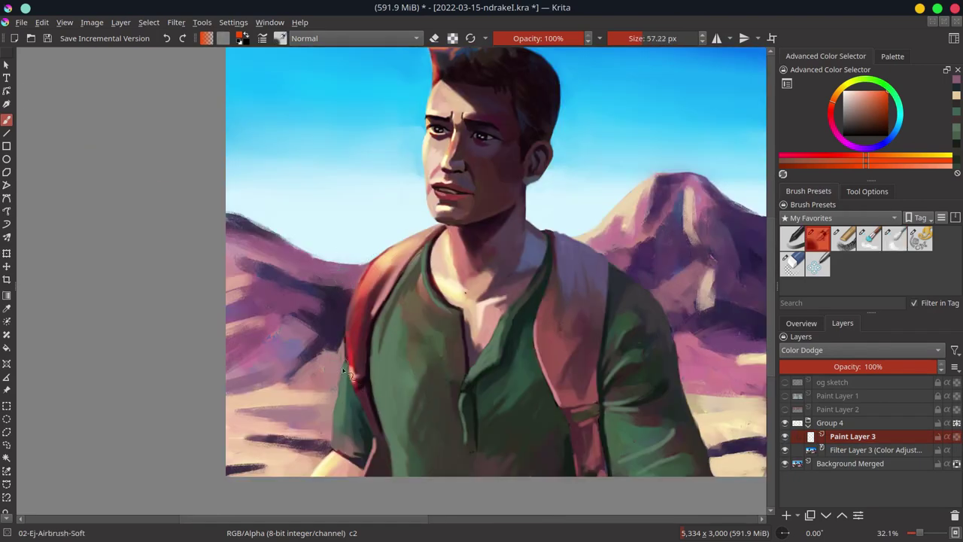
pyautogui.press('/')
pyautogui.hotkey('ctrl', 's')
pyautogui.press('/')
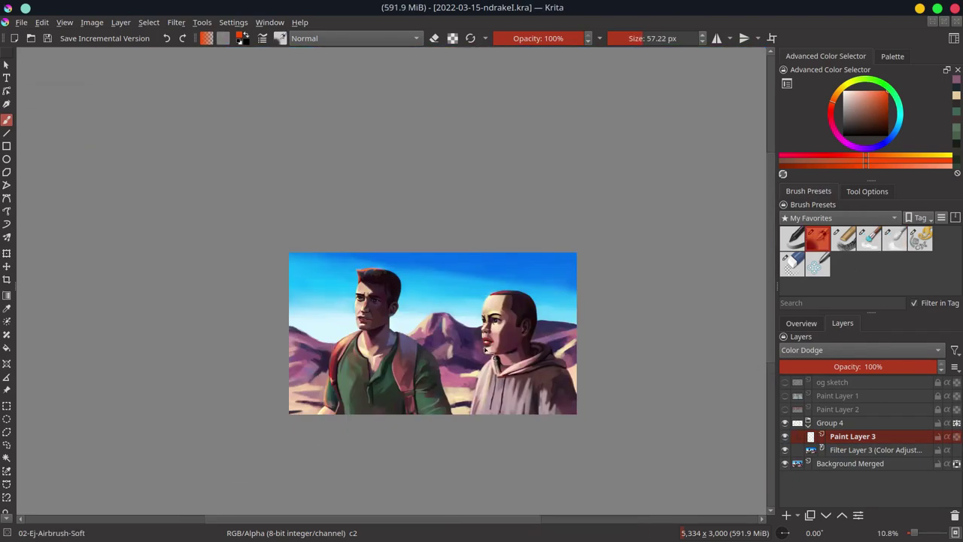
# Step: Bring both figures into view, paint a warm highlight stroke, then undo to compare
pyautogui.moveTo(388, 345); pyautogui.dragTo(326, 372)
pyautogui.moveTo(549, 406); pyautogui.dragTo(606, 388)
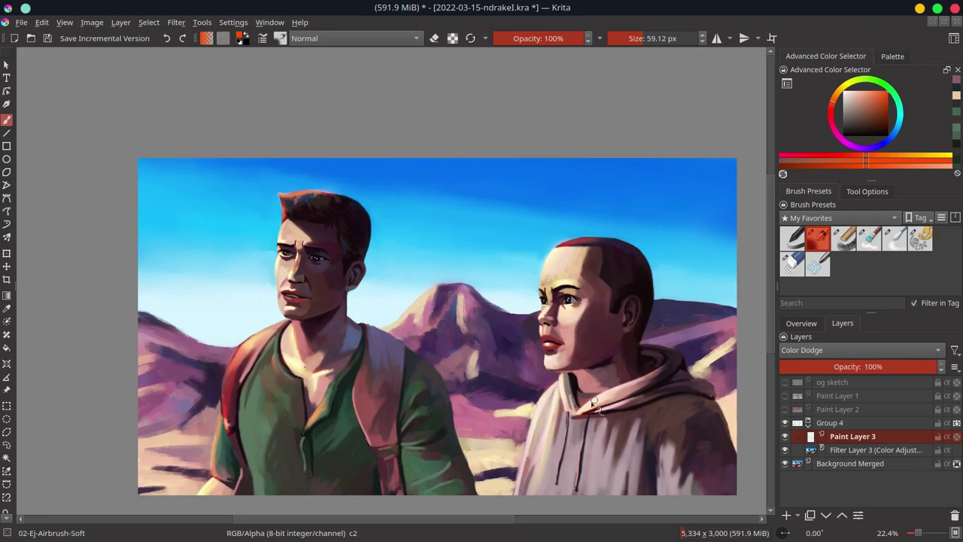
pyautogui.press('/')
pyautogui.scroll(3, 545, 361)
pyautogui.press('/')
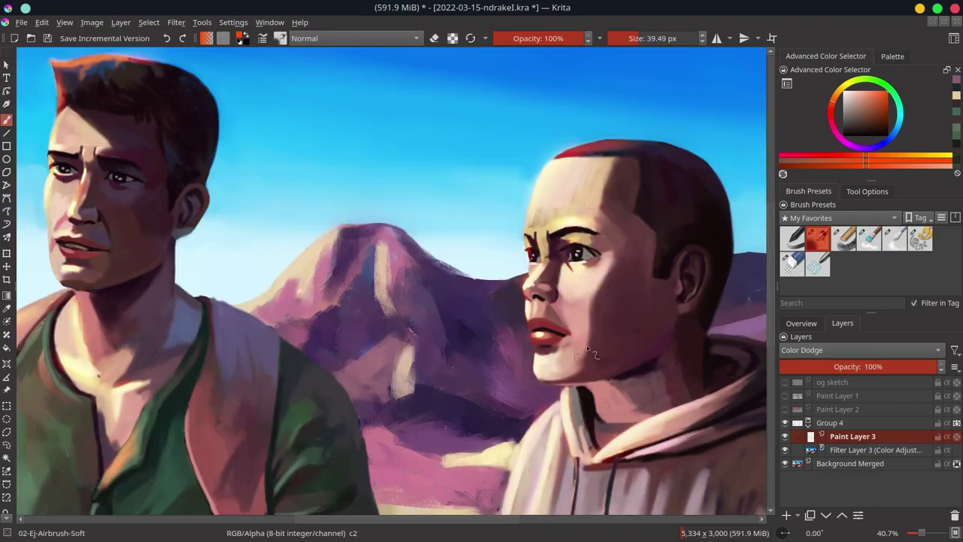
pyautogui.press('/')
pyautogui.hotkey('ctrl', 'z')
# Step: Restore the colour-dodge strokes, fit the whole painting in view and save it
pyautogui.keyDown('ctrl'); pyautogui.click(568, 361); pyautogui.keyUp('ctrl')
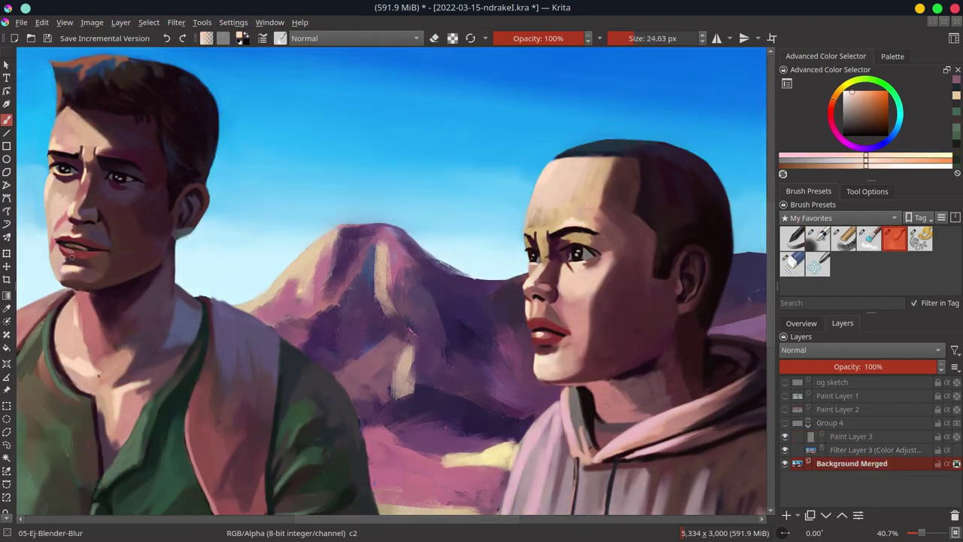
pyautogui.press('/')
pyautogui.hotkey('ctrl', 'shift', 'z')
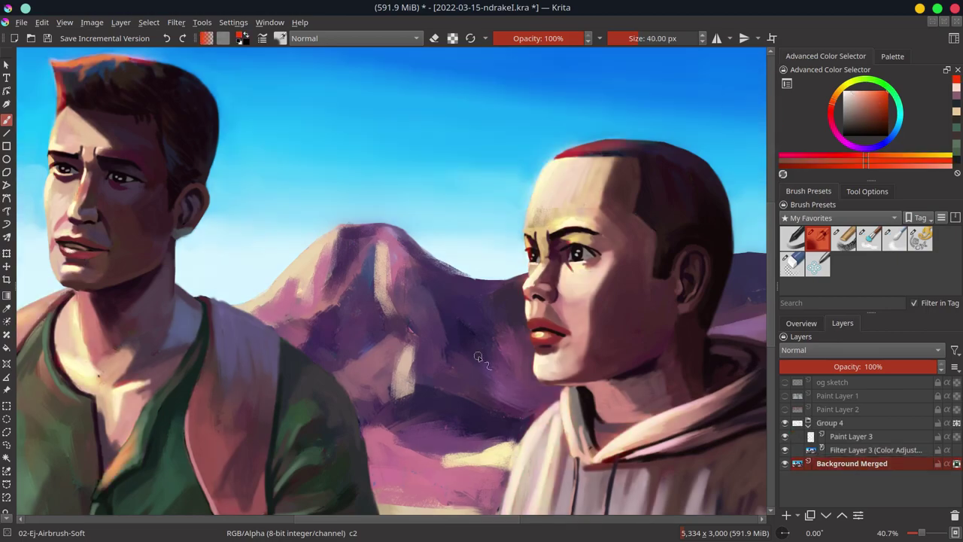
pyautogui.press('/')
pyautogui.press('2')
pyautogui.hotkey('ctrl', 's')
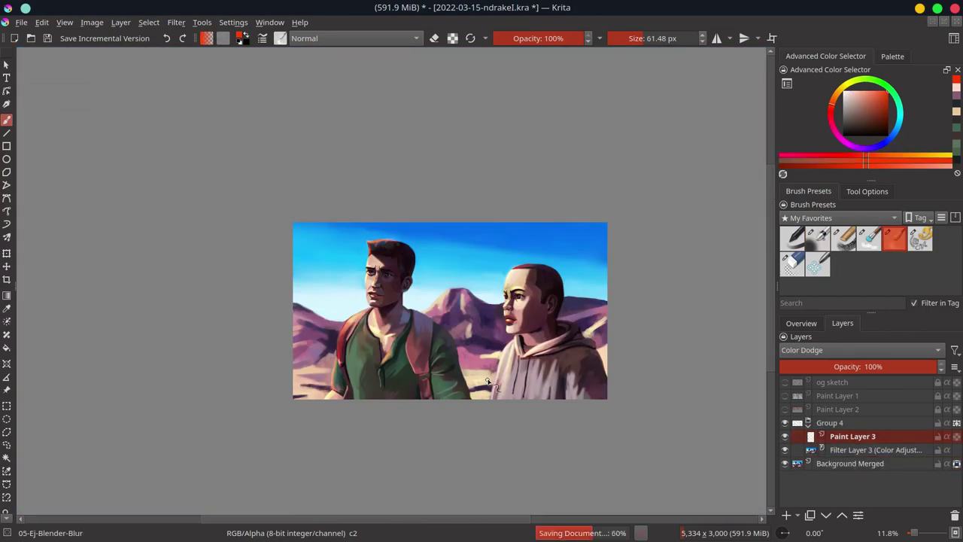
# Step: Hide Group 4 to view the painting without the colour-dodge touches
pyautogui.scroll(3, 485, 235)
pyautogui.scroll(2, 486, 234)
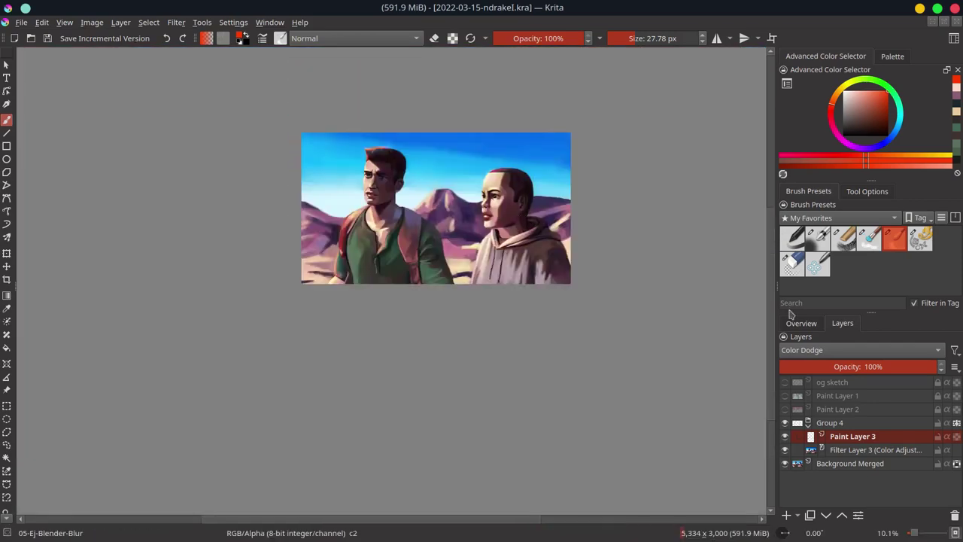
pyautogui.click(790, 422)
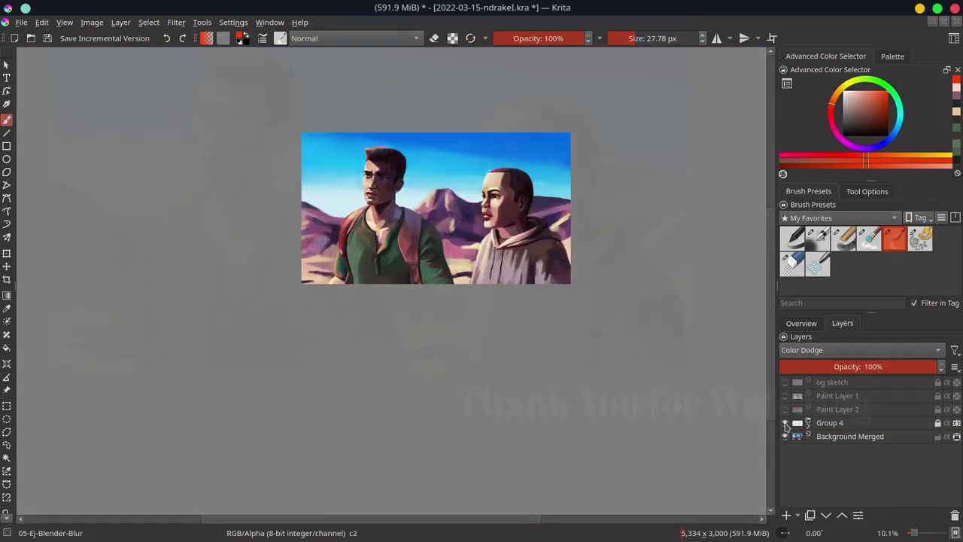